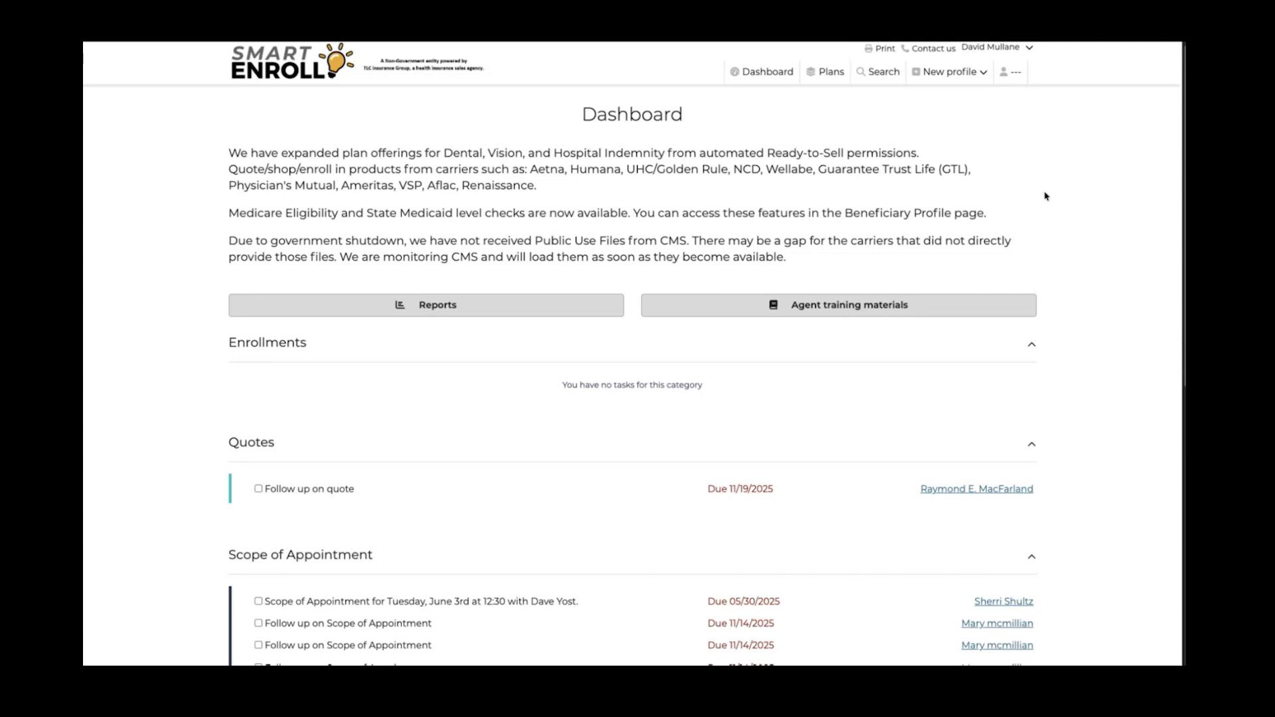
Start a new beneficiary profile from the New profile menu, dismissing autofill suggestions
scroll(988, 271, up, 1)
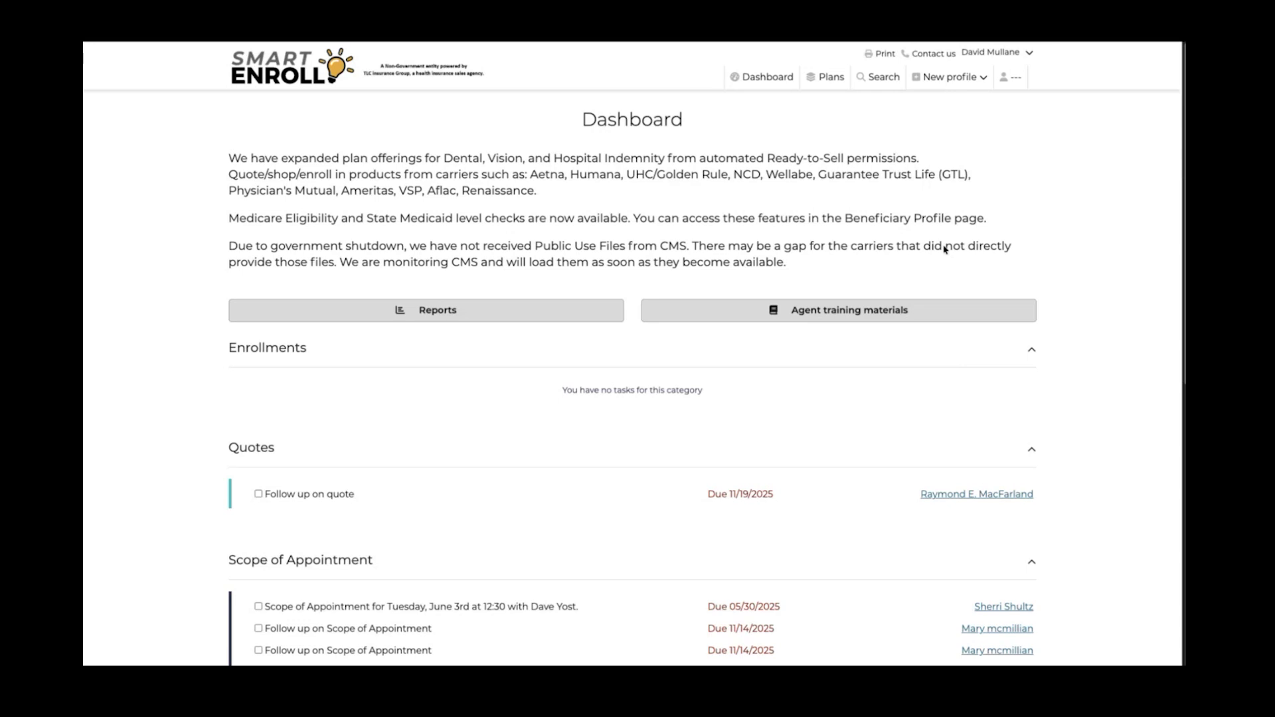
click(920, 78)
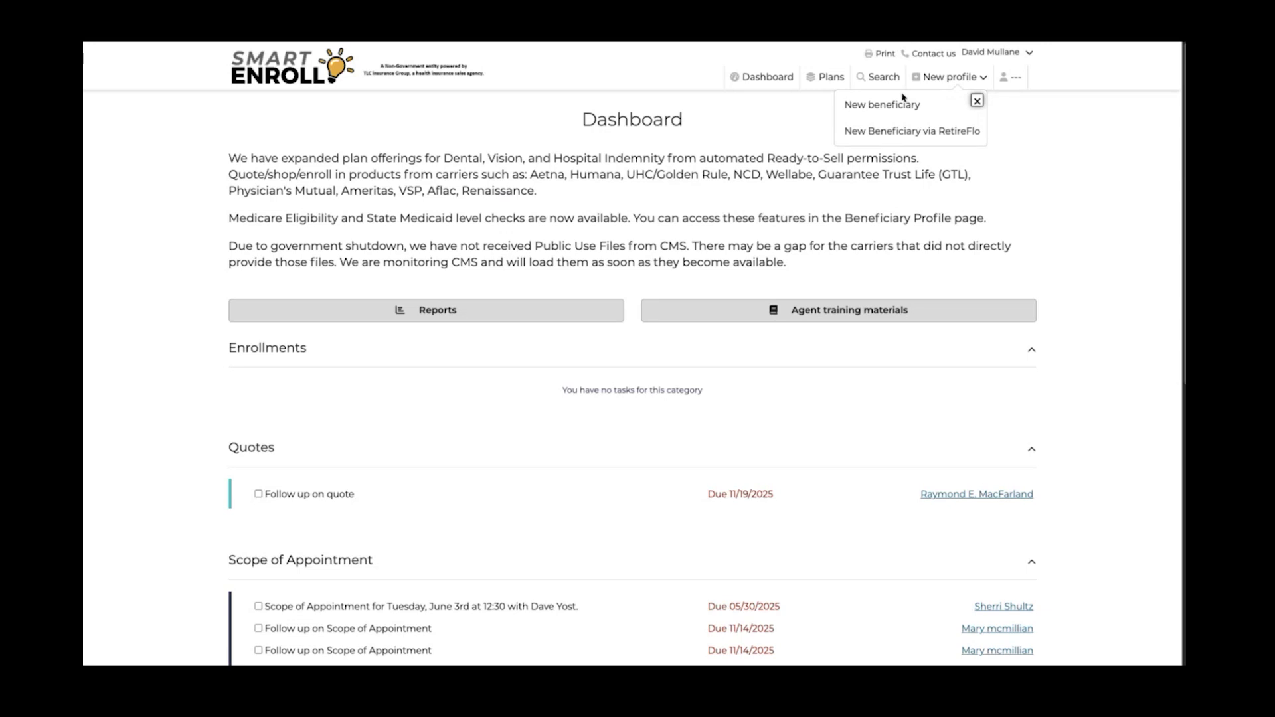
click(893, 106)
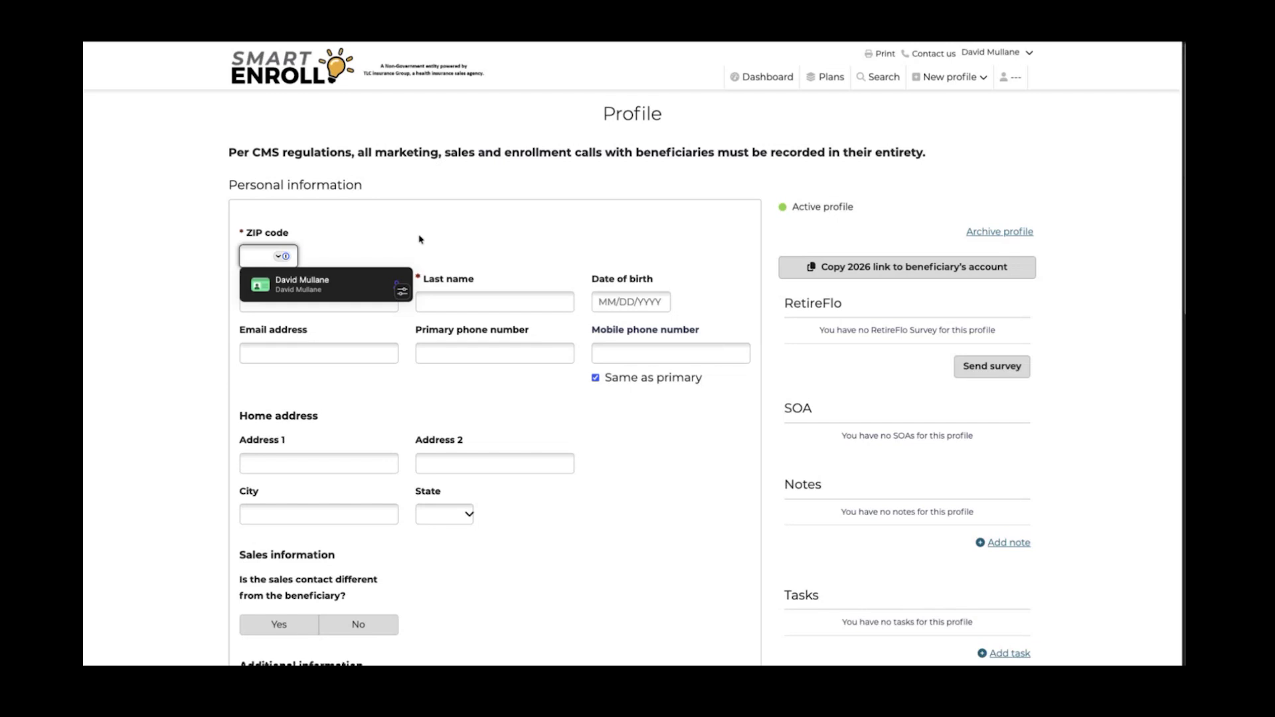
click(346, 231)
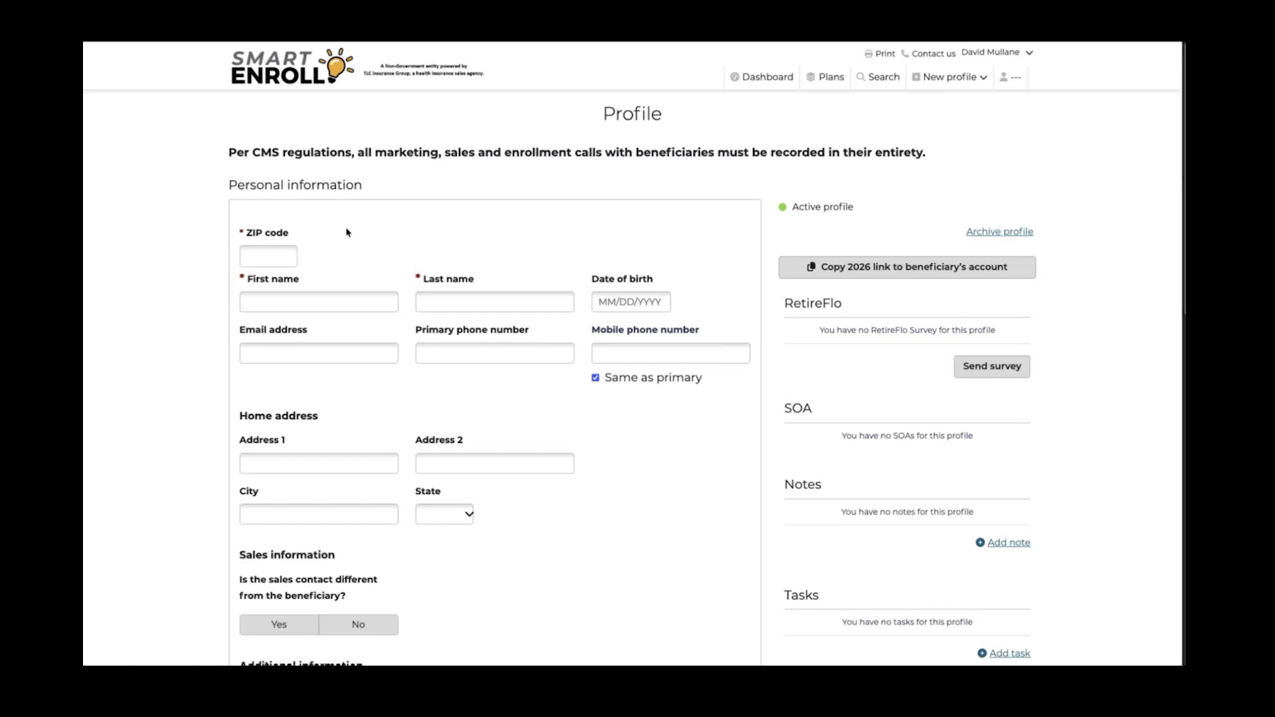
click(265, 259)
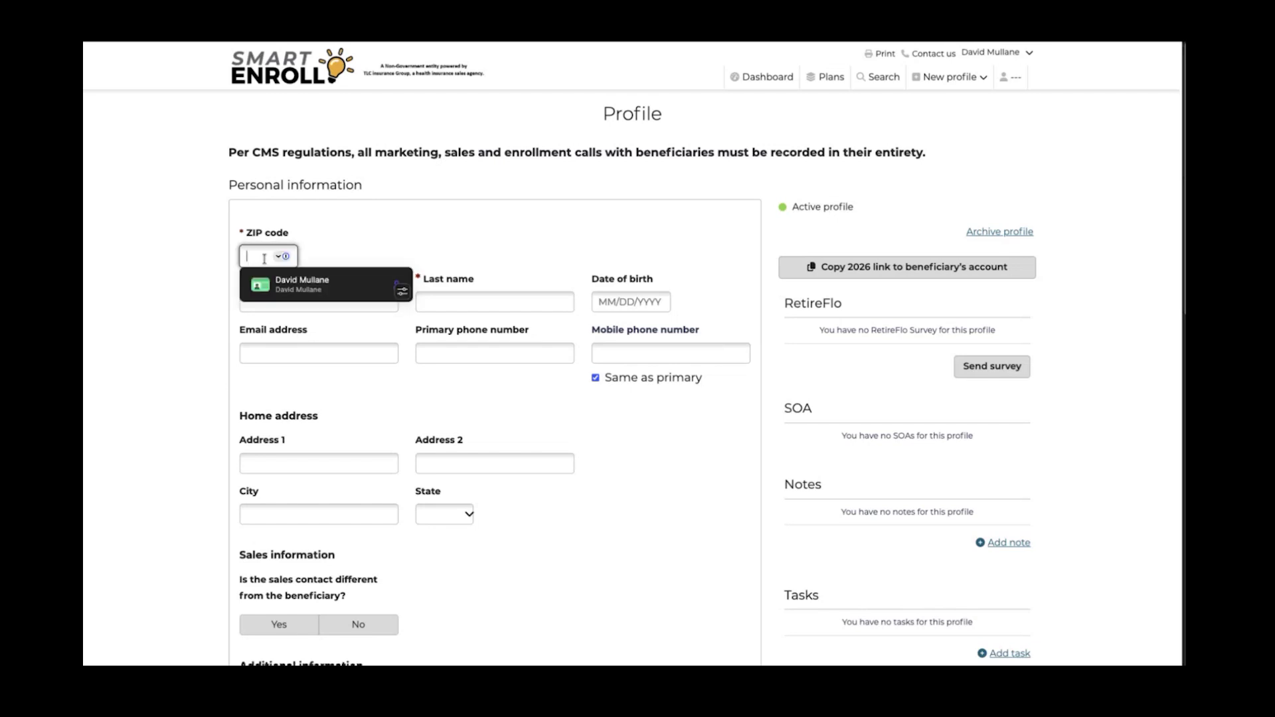
click(384, 251)
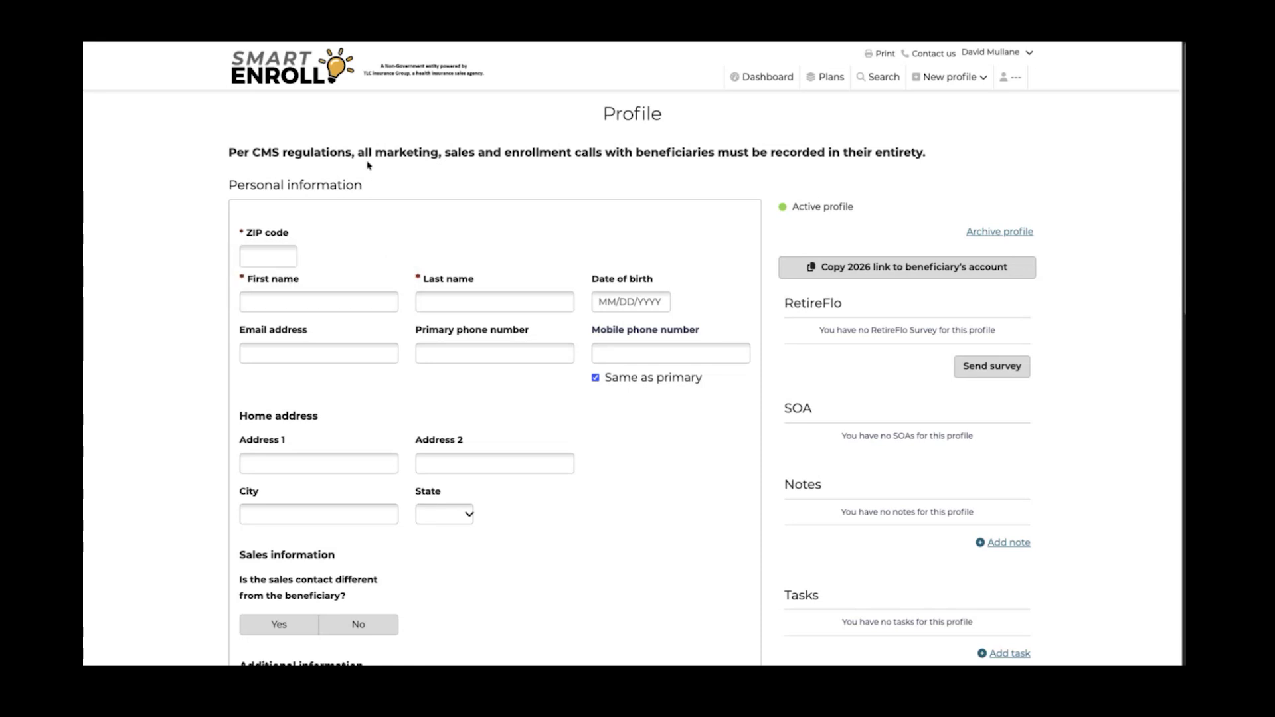
Return to the Dashboard and start a fresh new beneficiary profile, ready at the ZIP code field
click(763, 77)
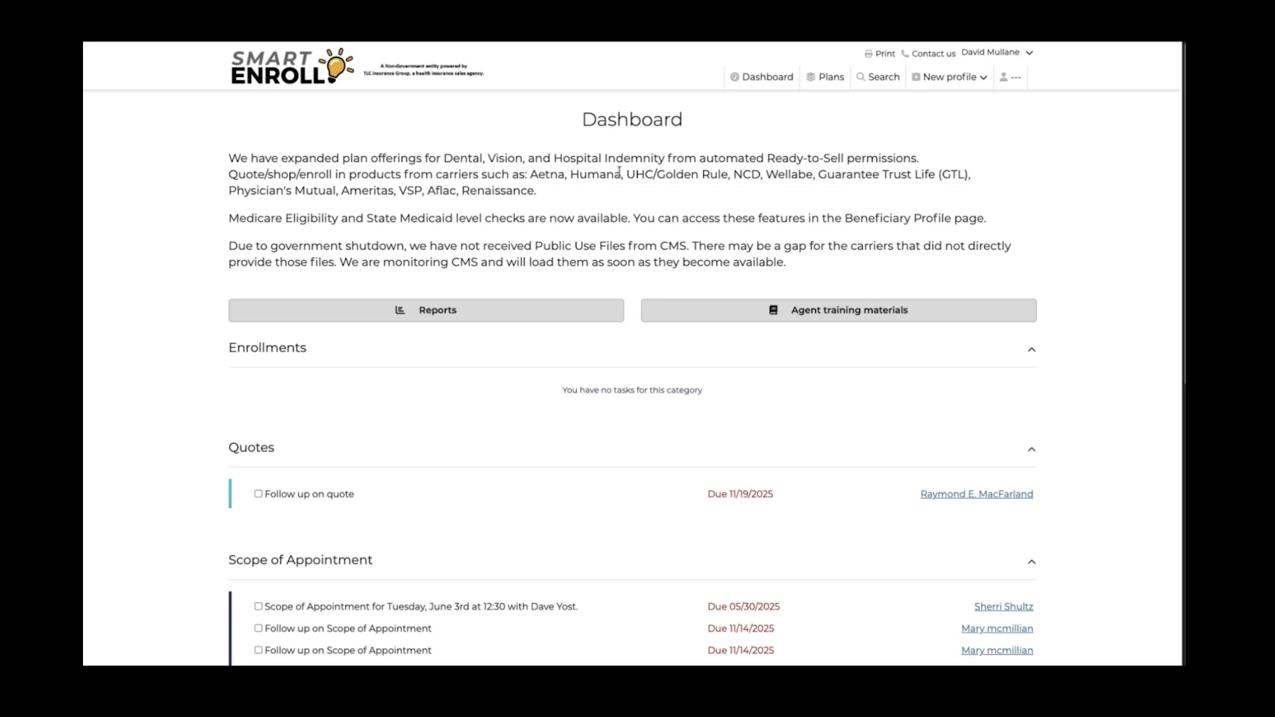
click(950, 85)
click(883, 106)
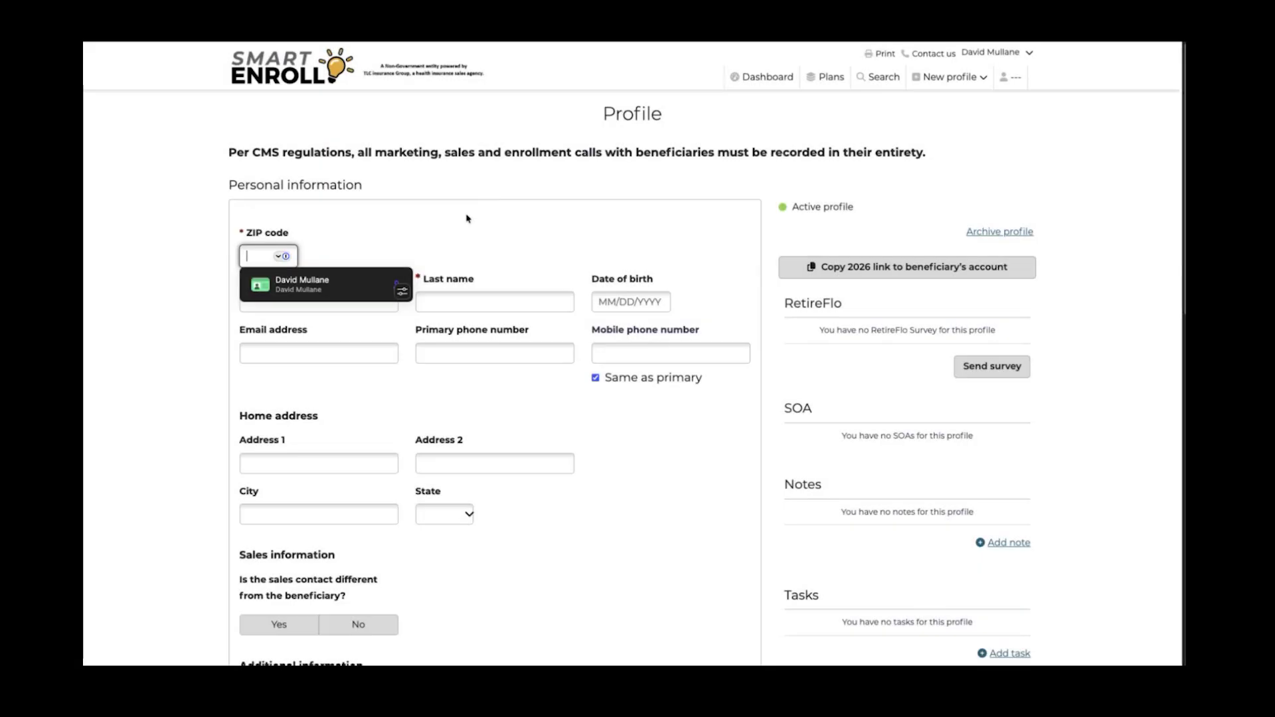
click(467, 219)
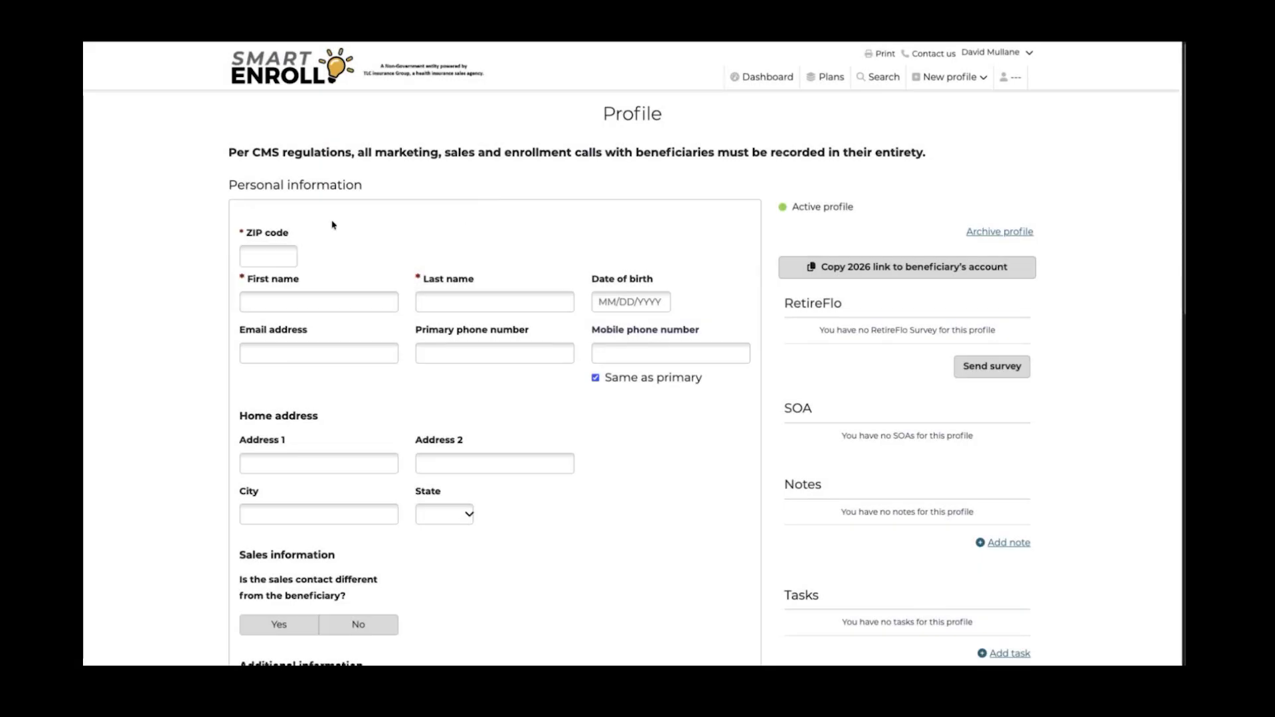
click(266, 251)
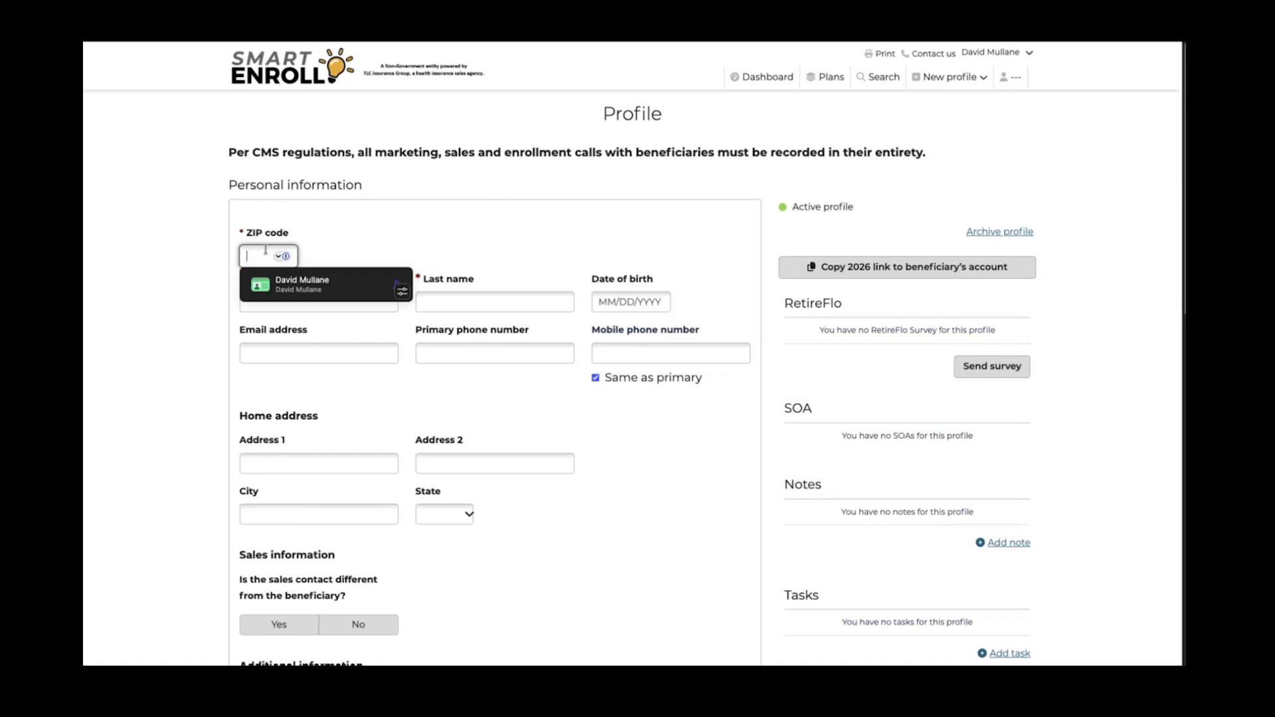
Enter the Erie, PA ZIP code 16430 and the beneficiary's first and last name
text(16430)
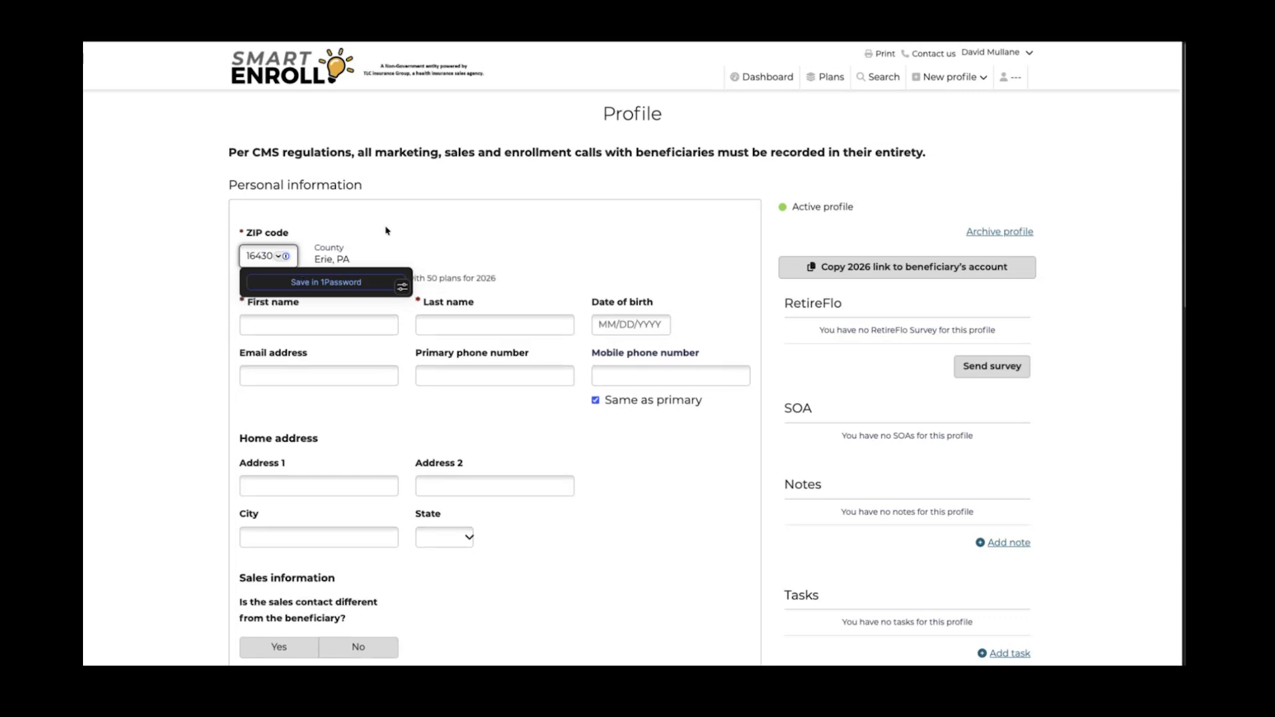
click(399, 229)
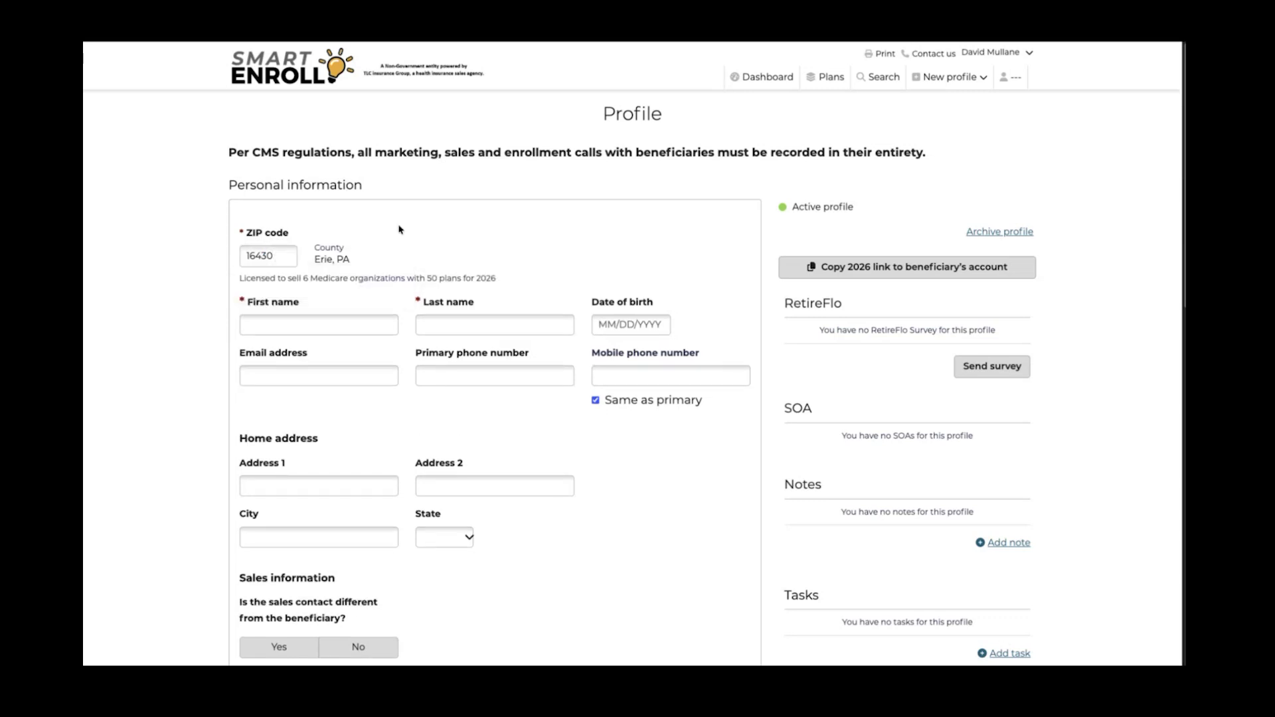
click(312, 324)
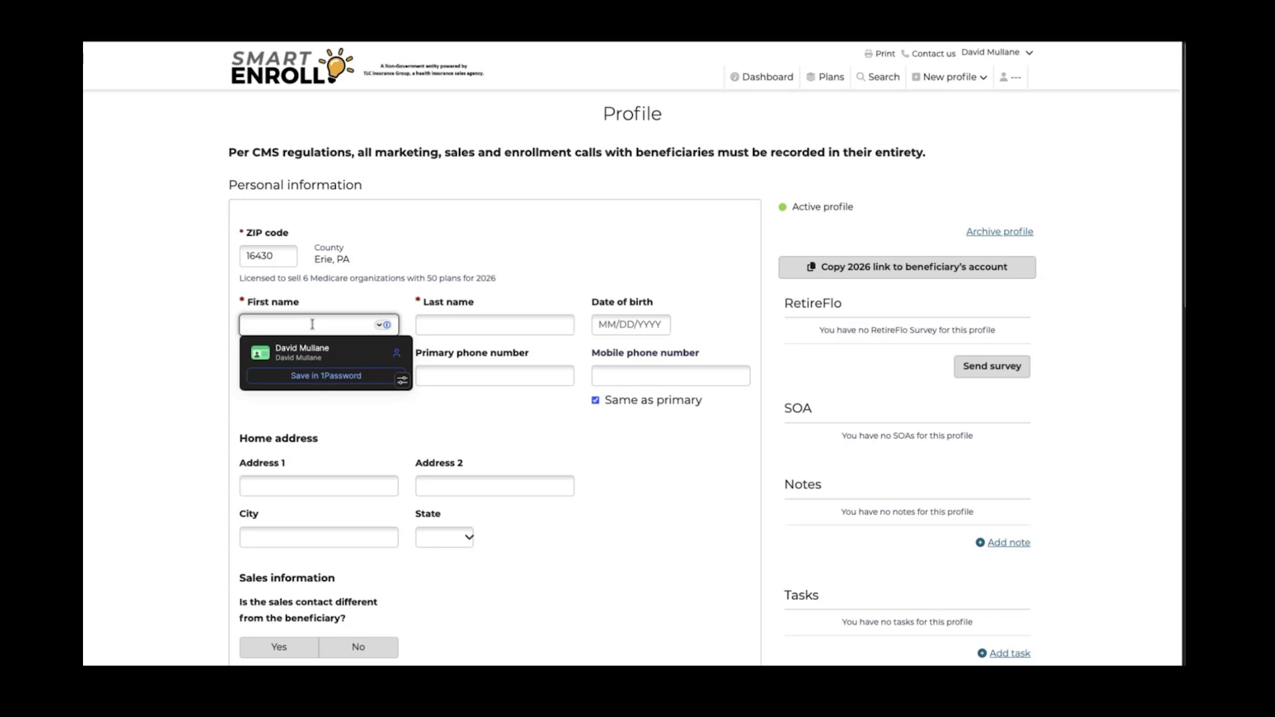
text(joe)
key(Tab)
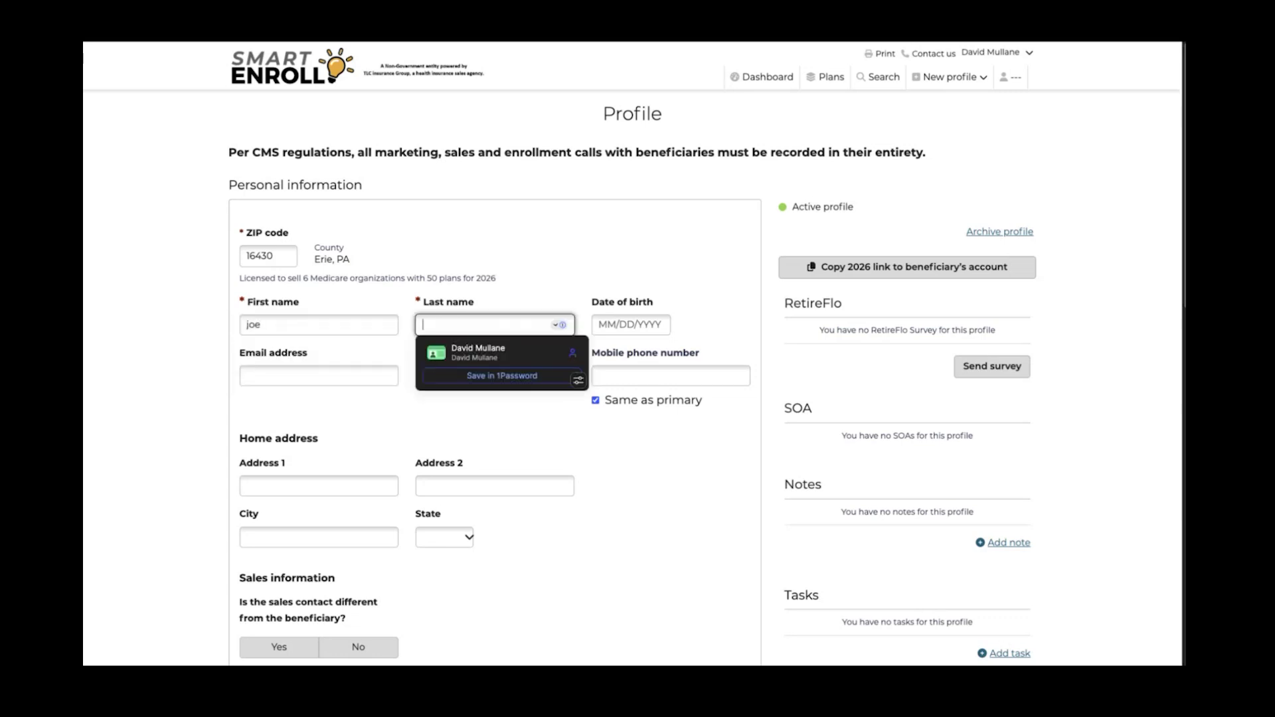
text(smith)
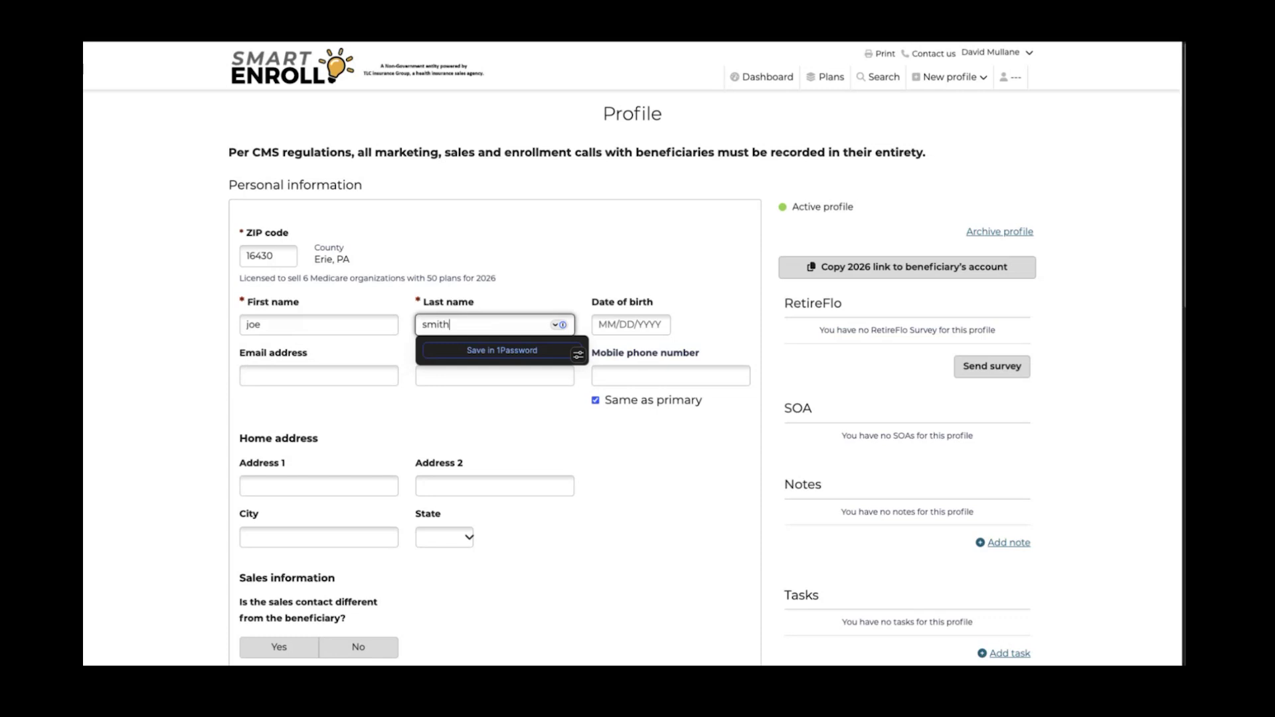
Enter the beneficiary's date of birth
click(619, 322)
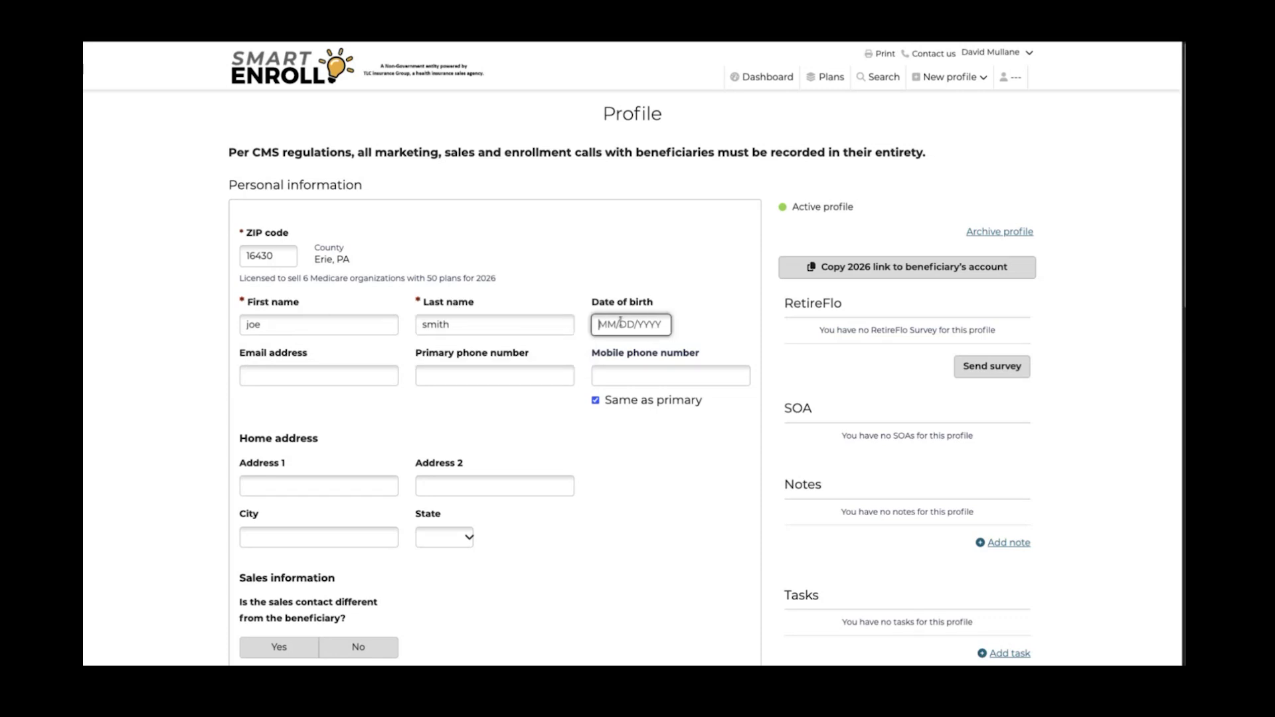
text(03/01/1957)
click(291, 416)
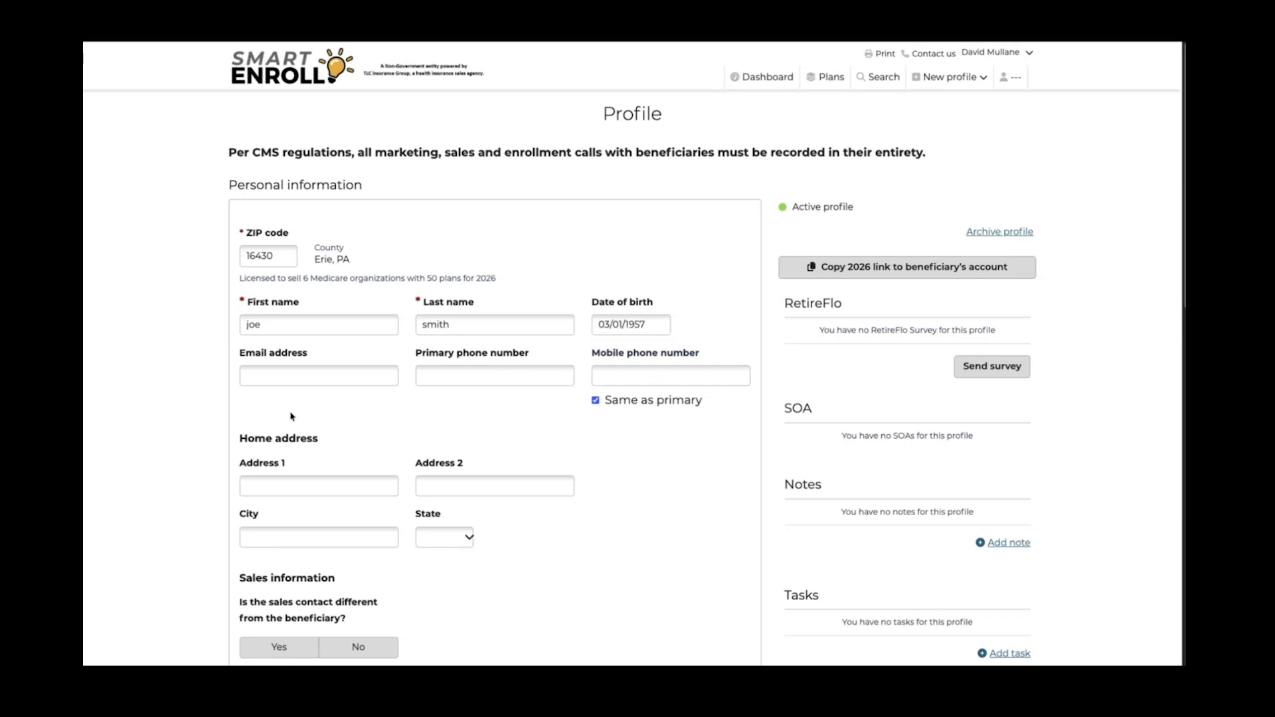
Enter the primary phone number and keep the mobile number the same as primary
click(264, 375)
click(482, 370)
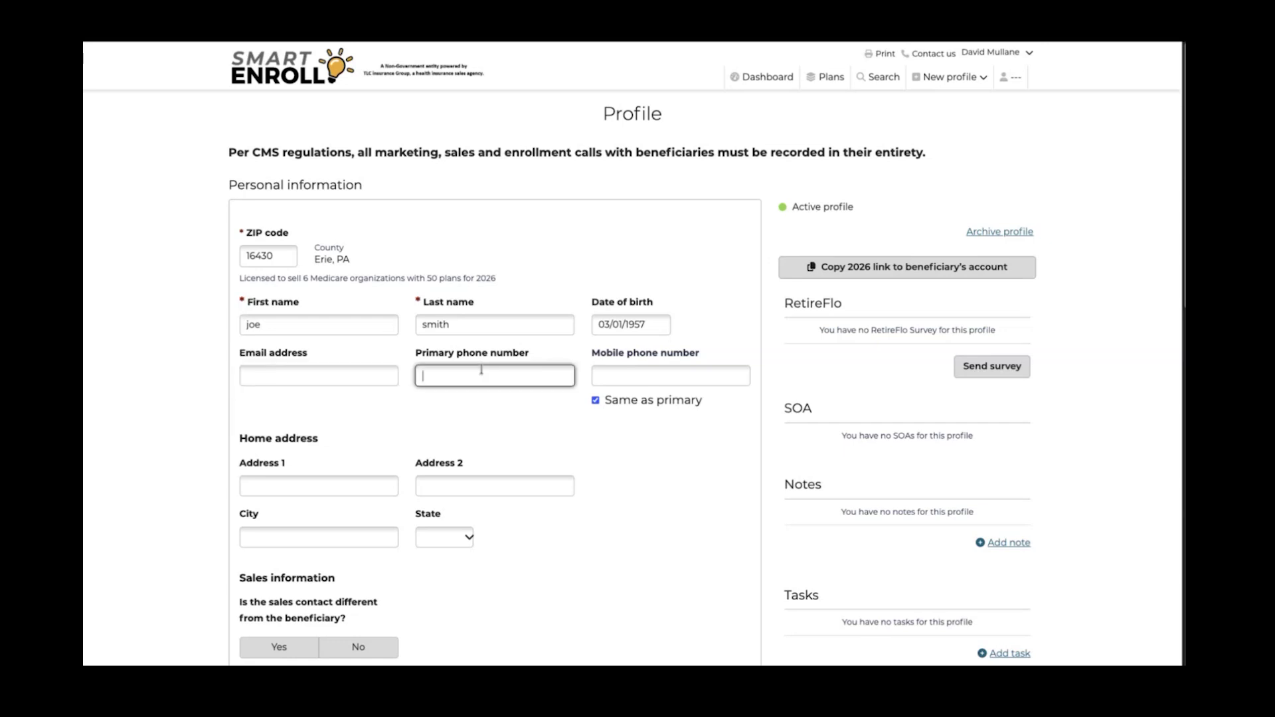
click(618, 376)
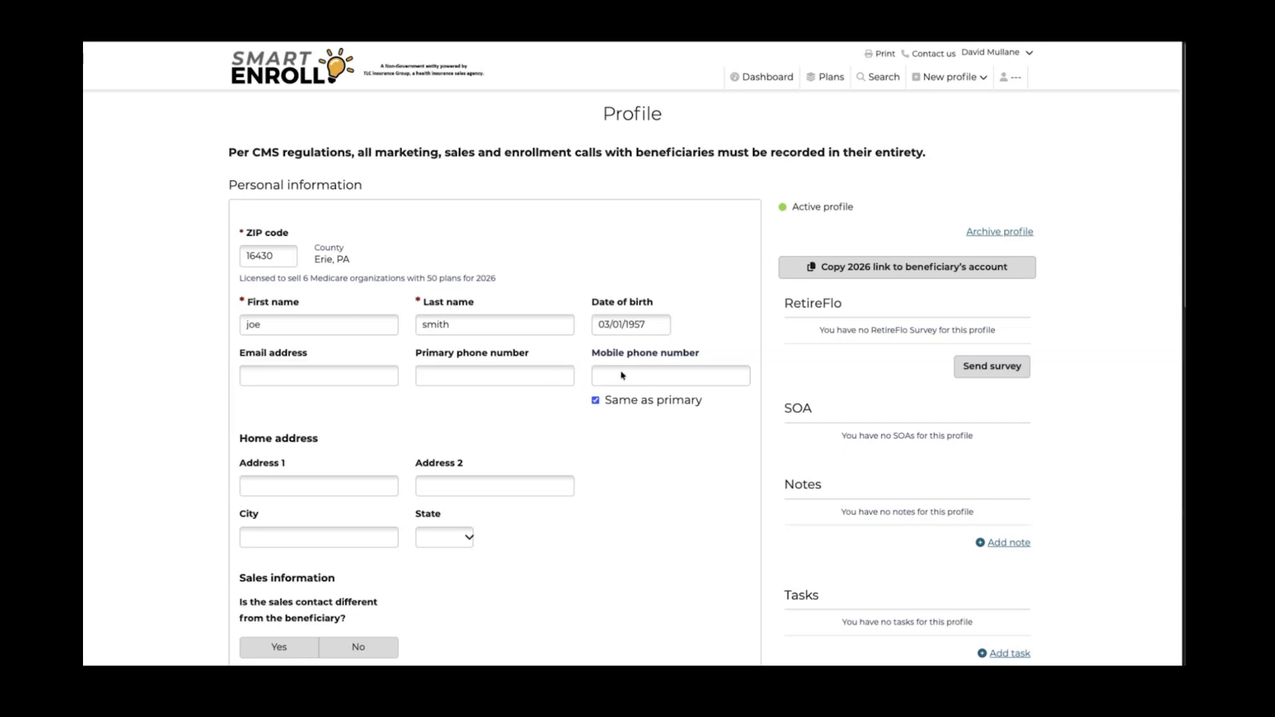
click(527, 376)
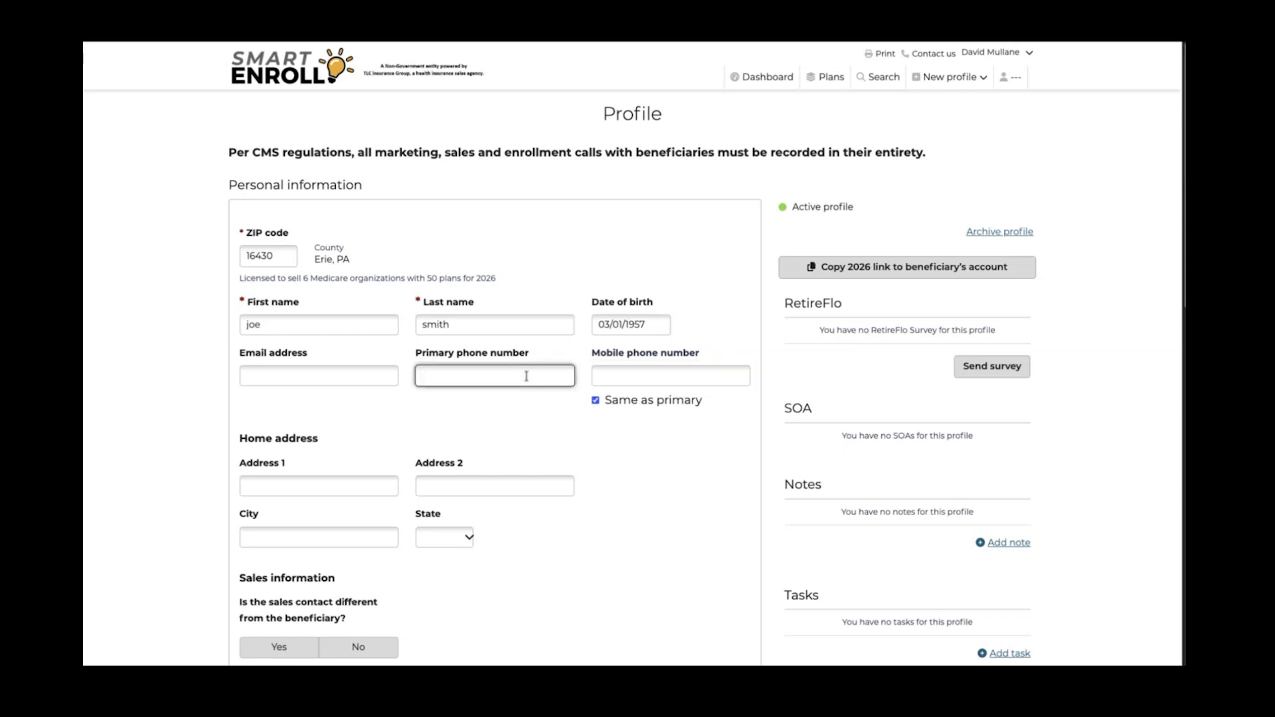
click(595, 400)
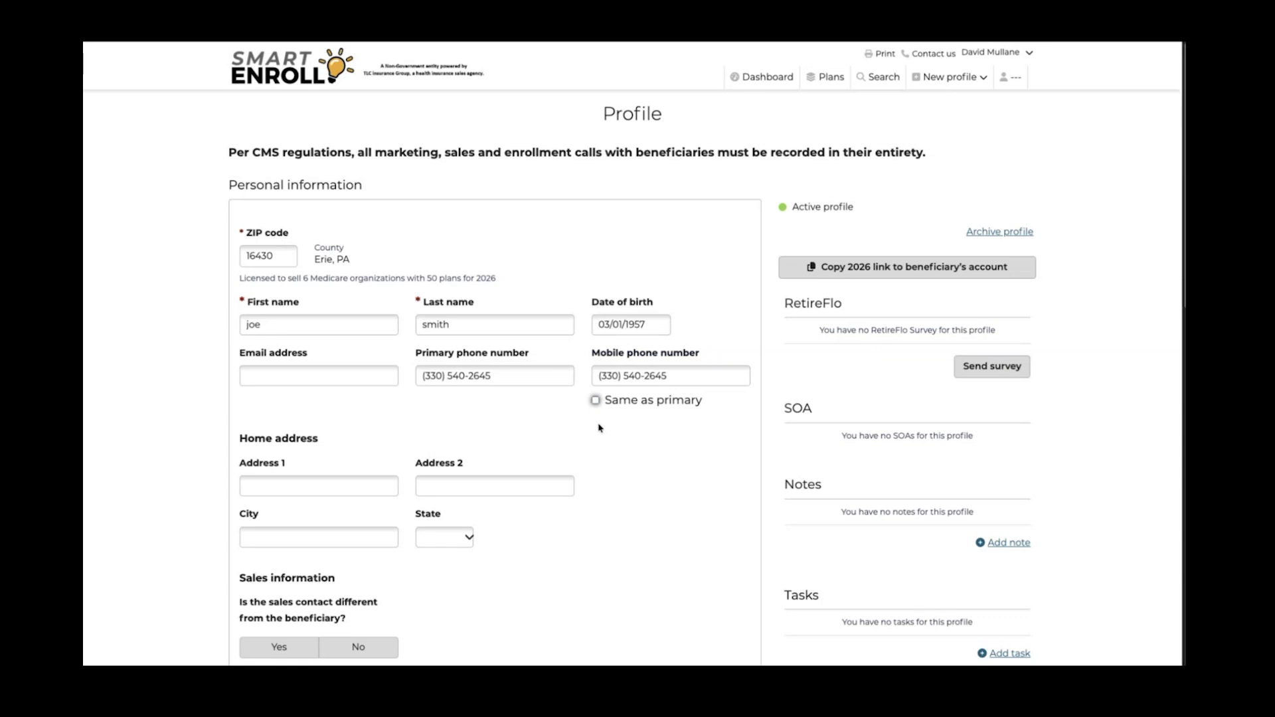
click(595, 400)
Save the beneficiary's profile and go to the Eligibility section's MBI field
scroll(593, 446, down, 3)
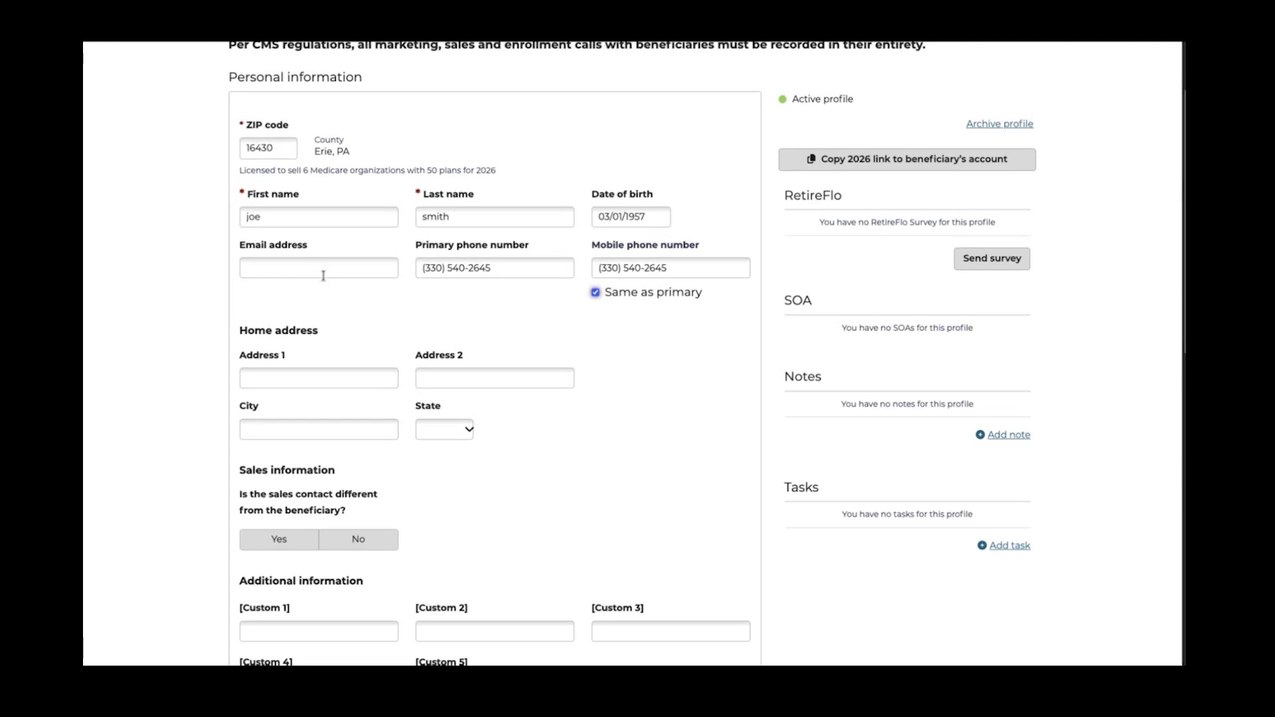
scroll(326, 279, down, 2)
click(298, 307)
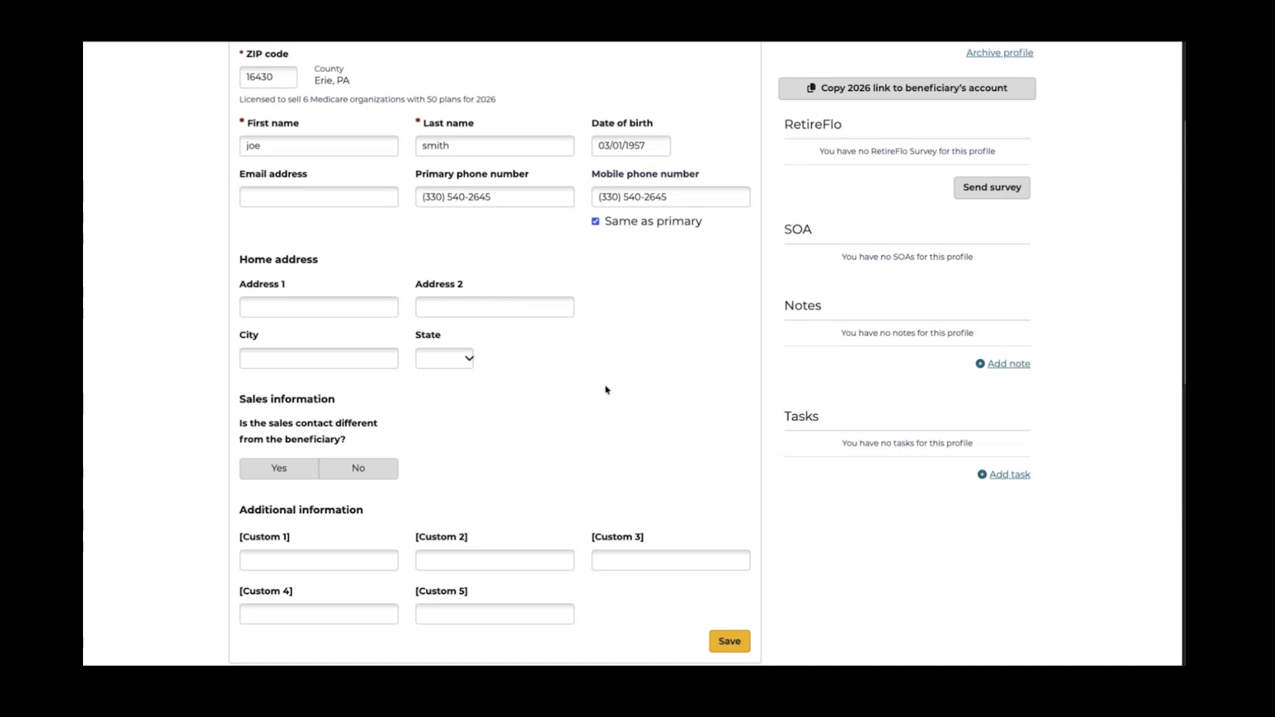
scroll(609, 392, down, 3)
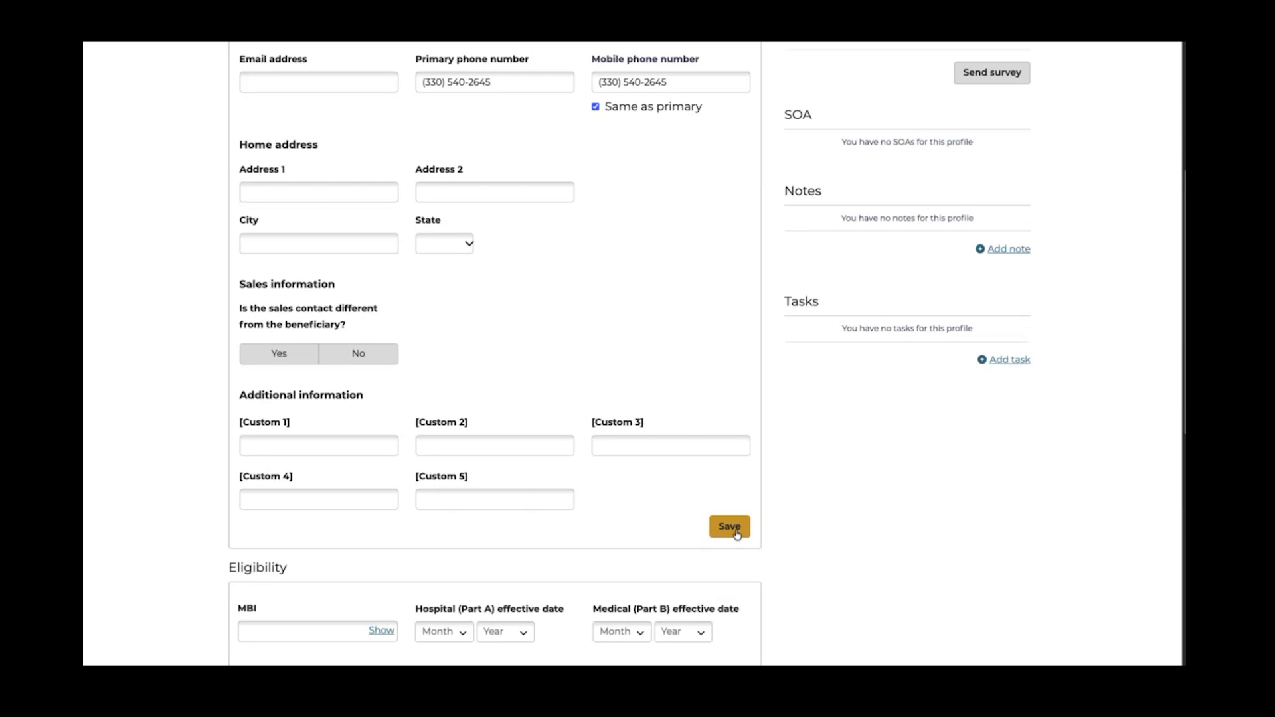
click(737, 534)
scroll(537, 414, down, 5)
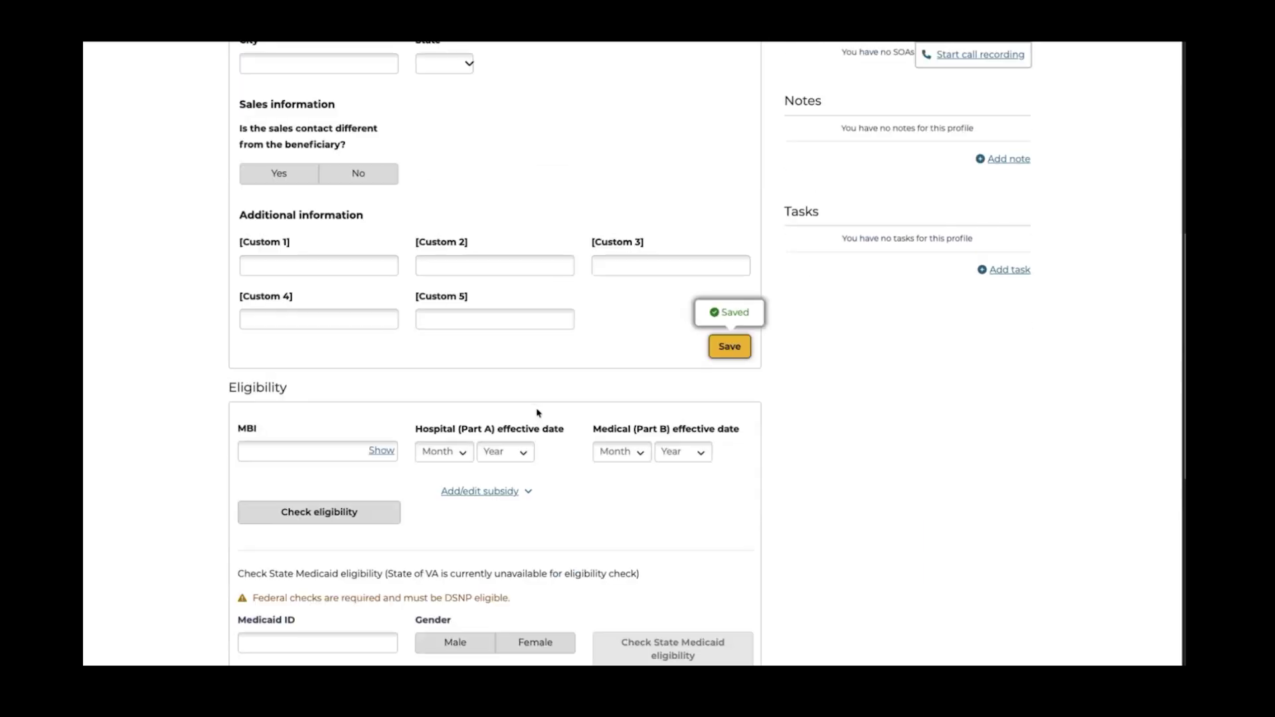
scroll(538, 413, down, 4)
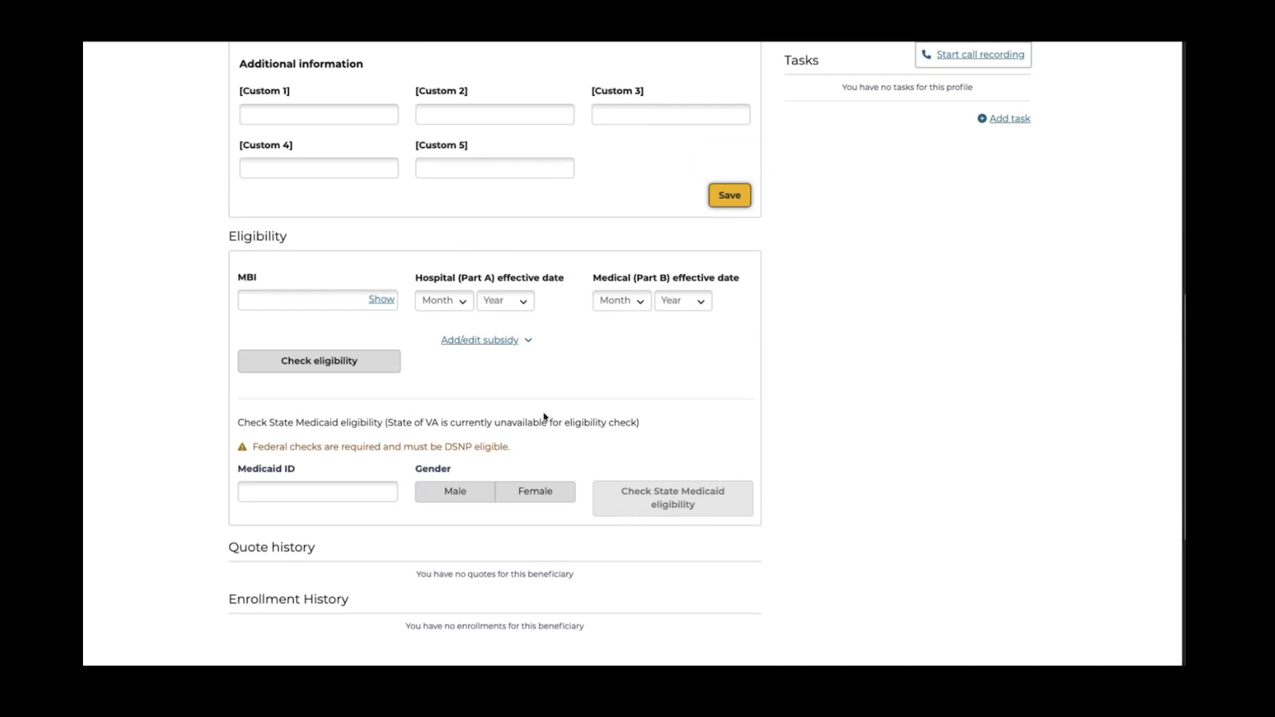
click(283, 299)
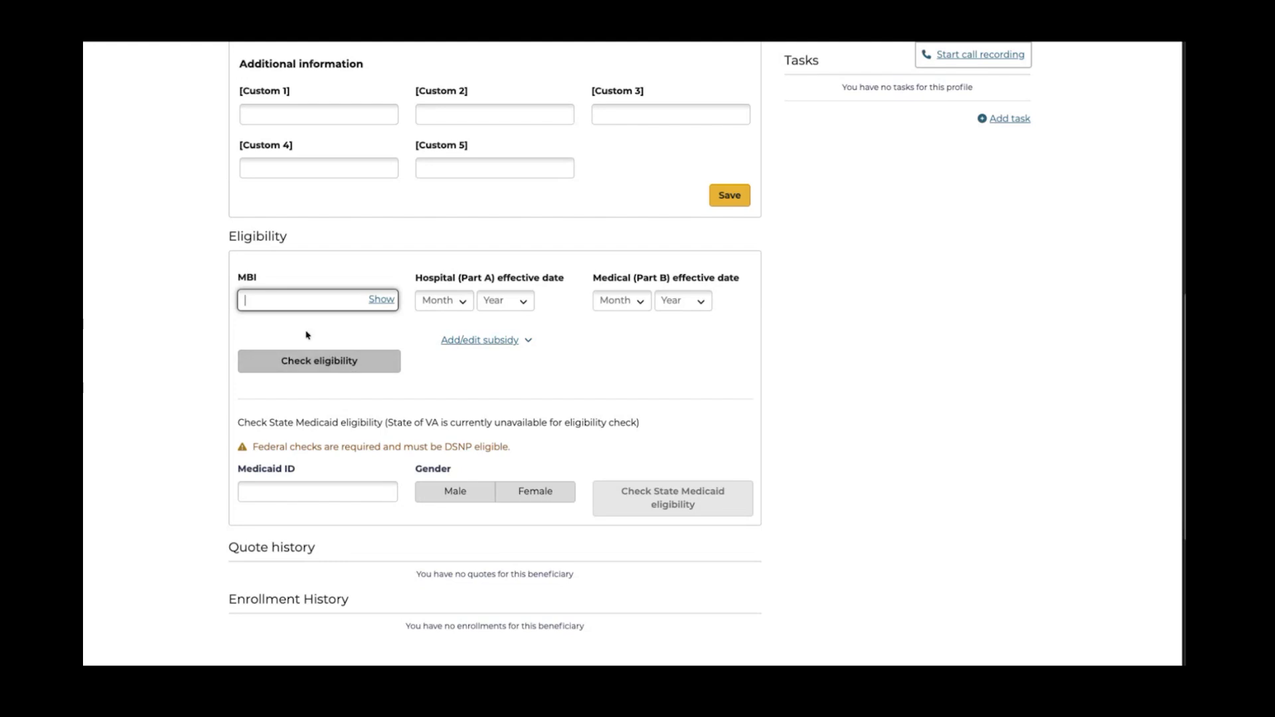
scroll(383, 361, down, 2)
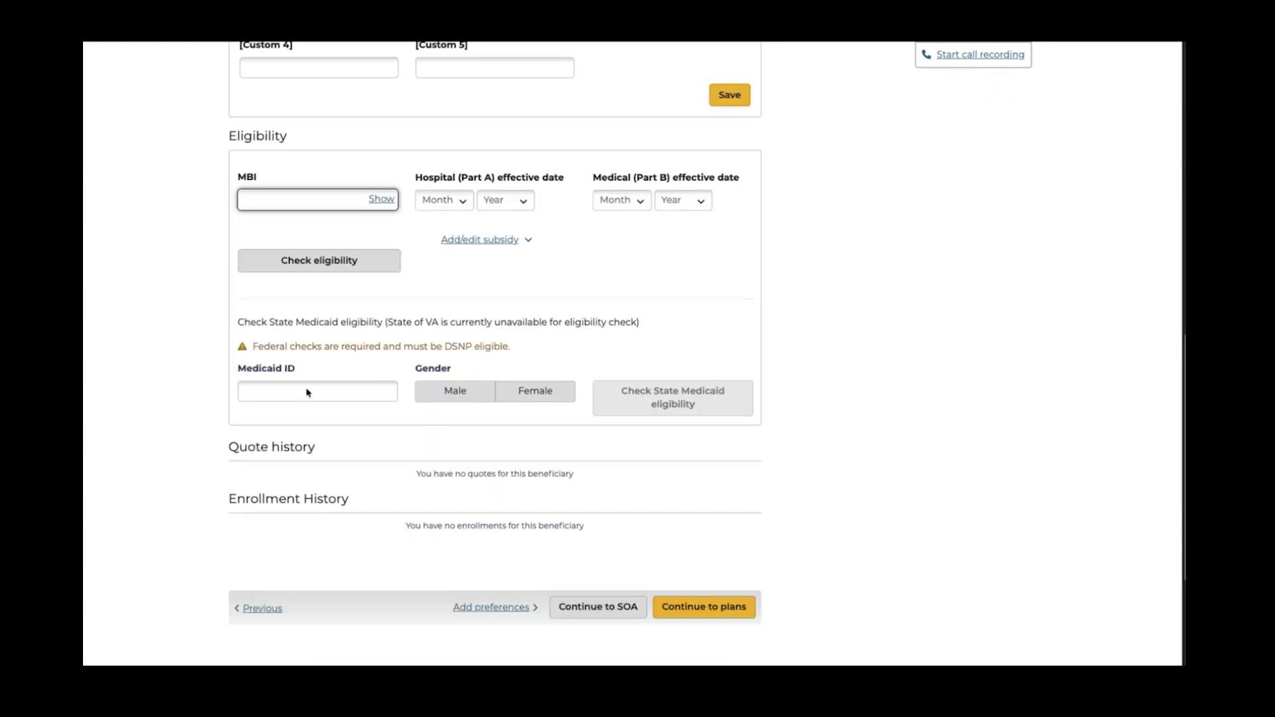
scroll(319, 381, down, 3)
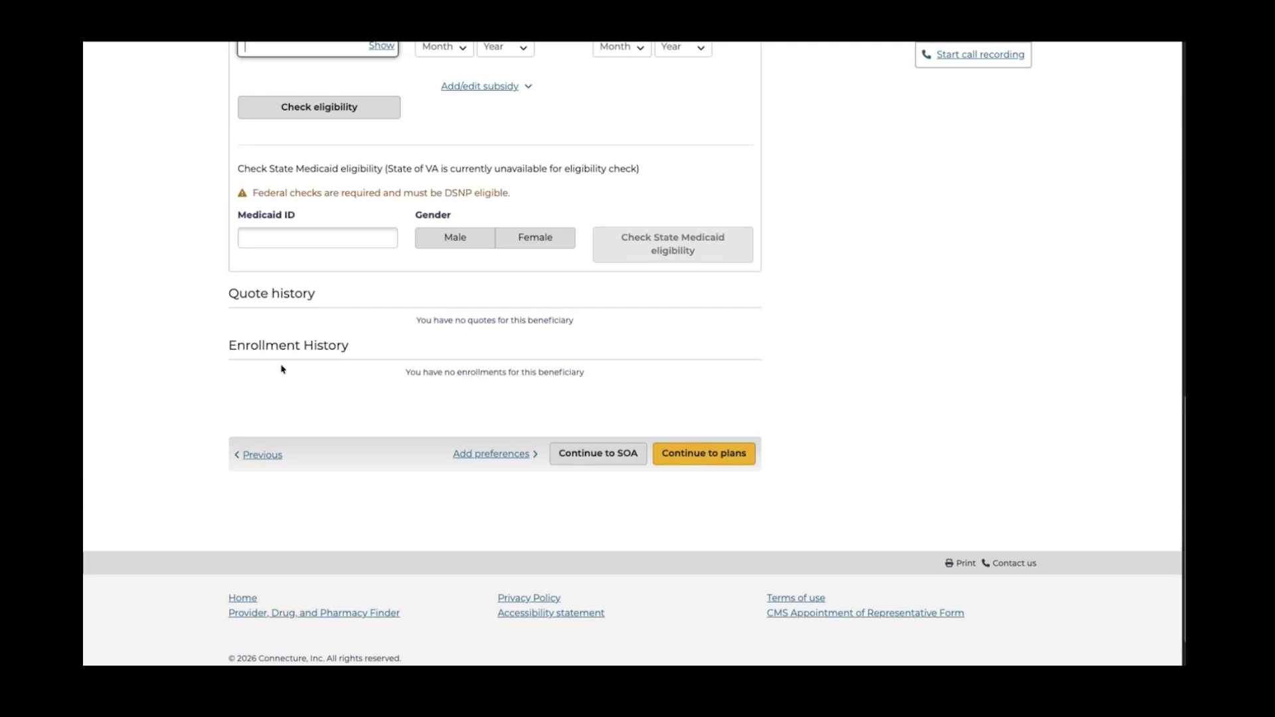
scroll(822, 319, up, 10)
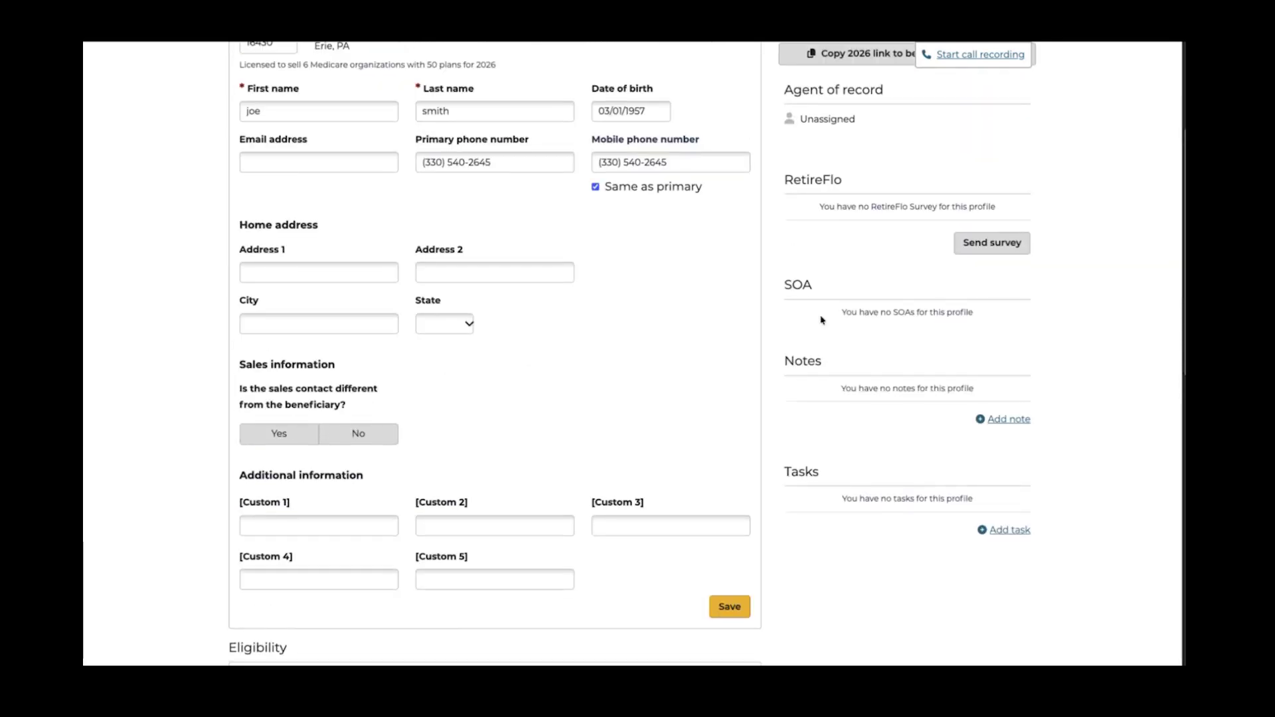
scroll(822, 320, up, 3)
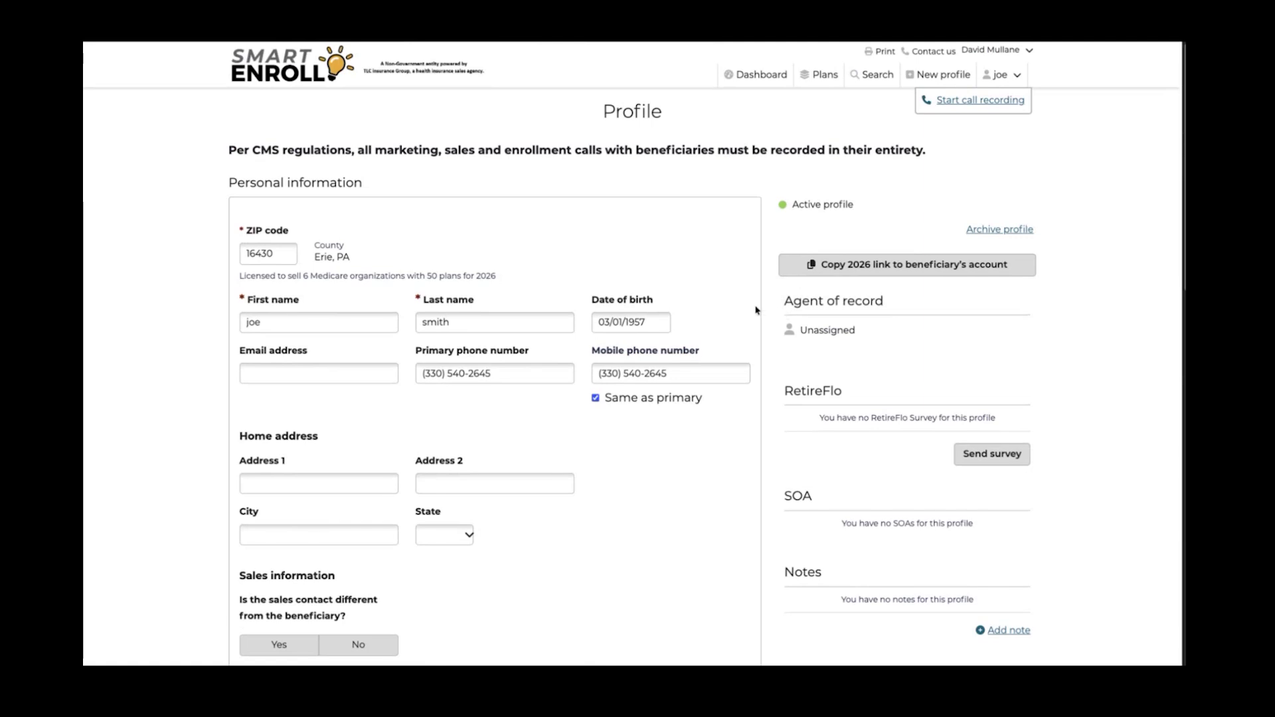
scroll(758, 319, down, 1)
scroll(758, 318, down, 10)
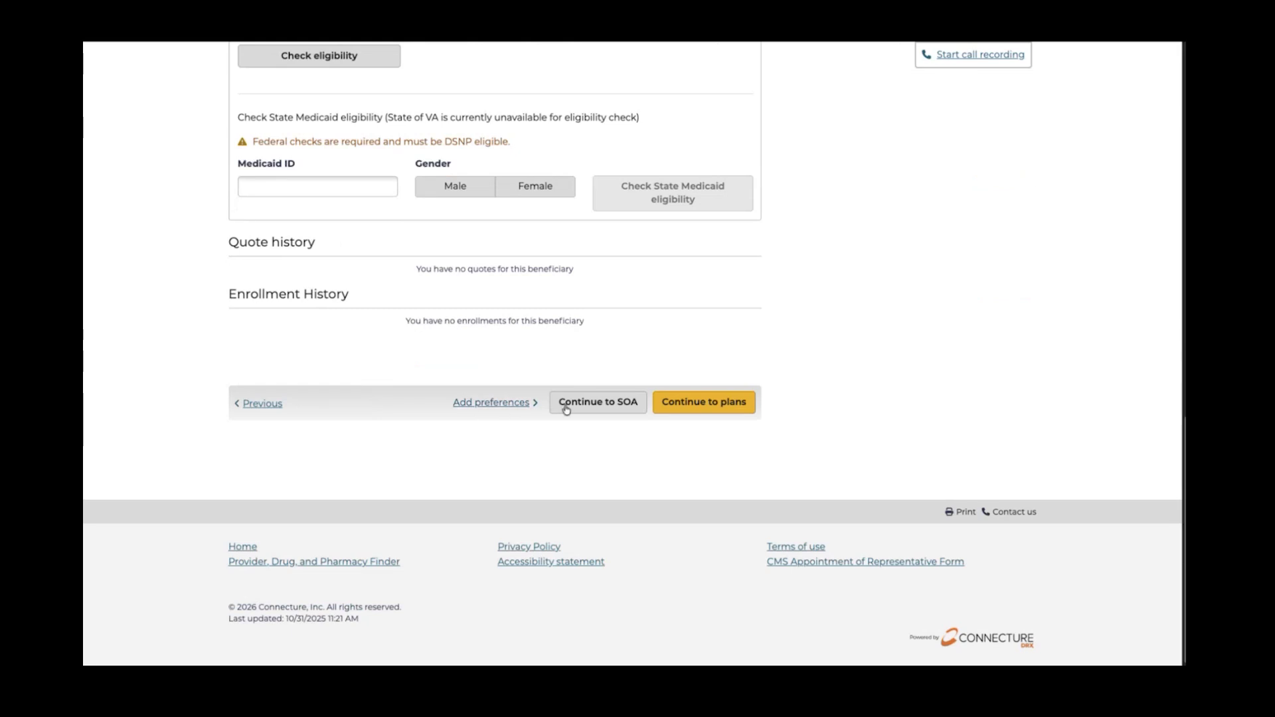
Continue past the scope of appointment to Add Preferences and open the Add providers search
click(605, 406)
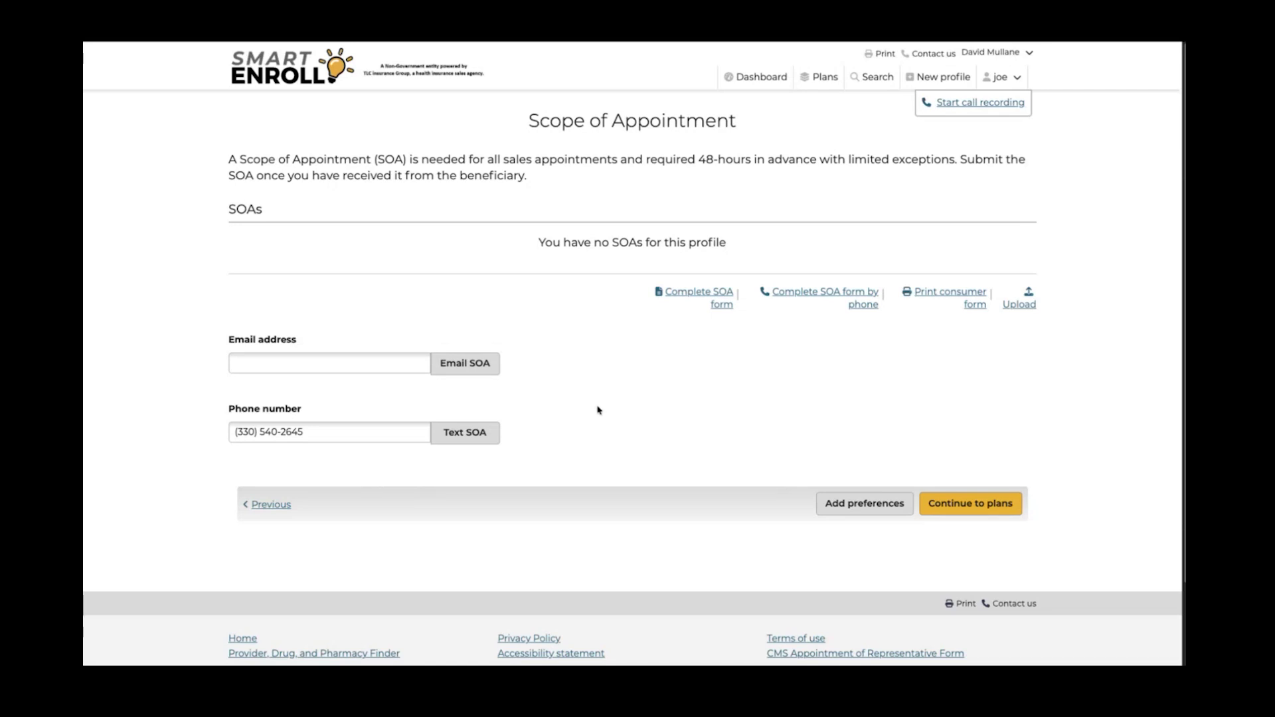
click(856, 507)
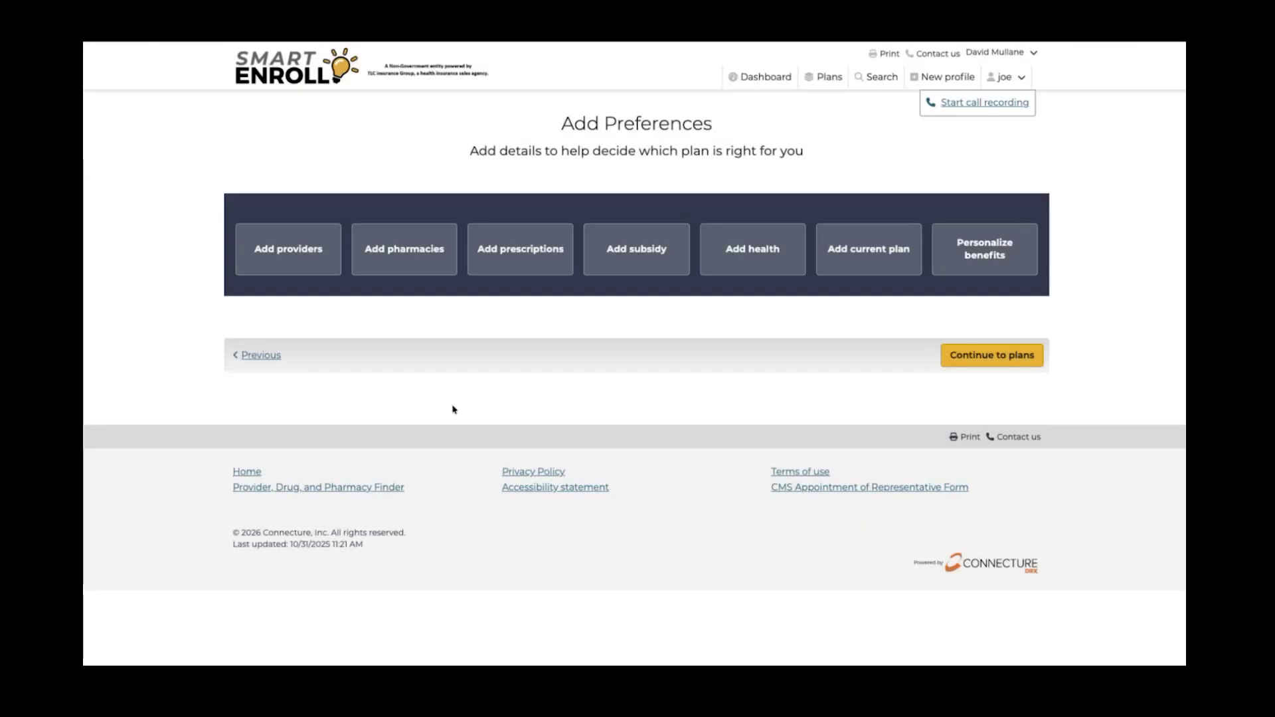
click(285, 265)
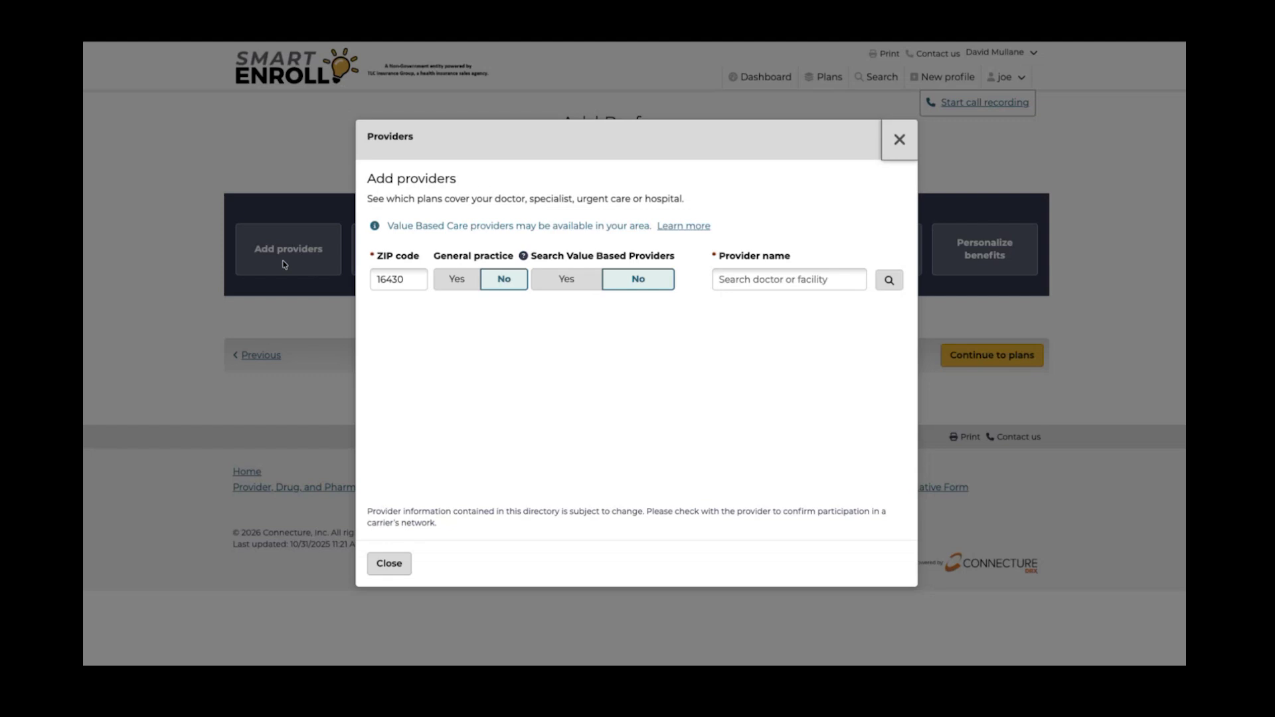
Search providers by name and add the first doctor as primary care provider and existing patient
click(753, 281)
text(smit)
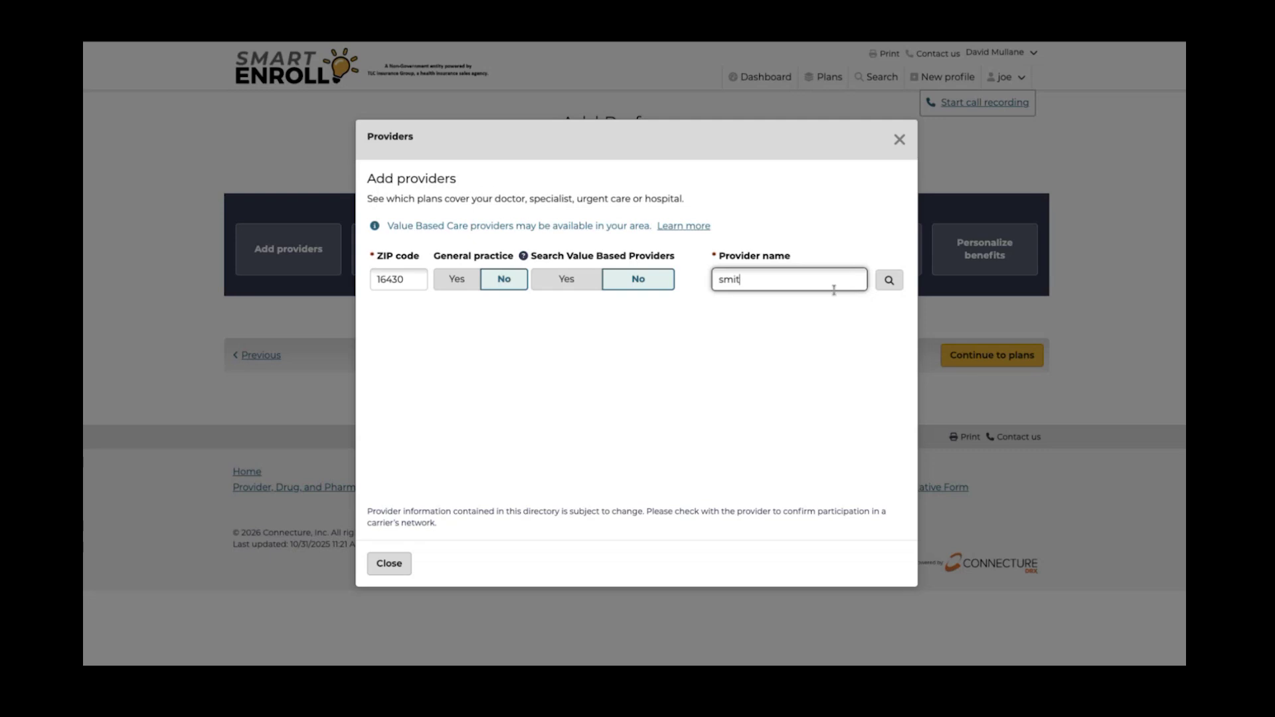
key(Return)
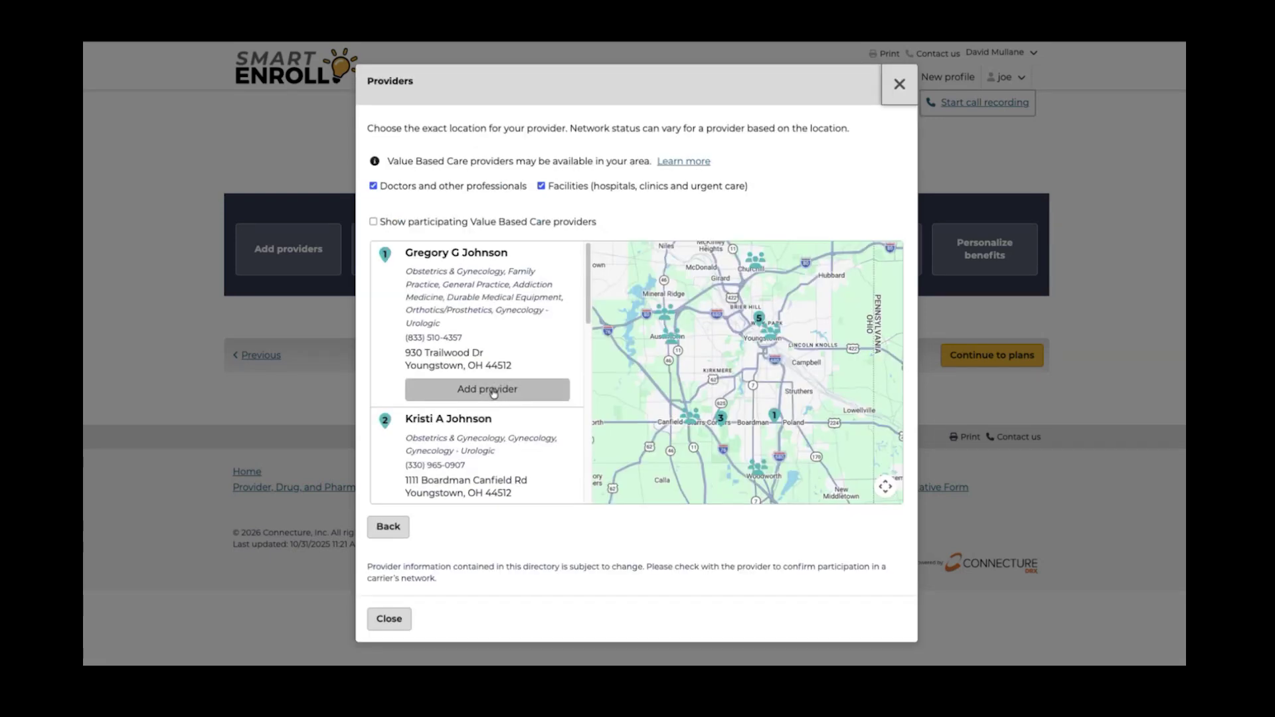
click(493, 393)
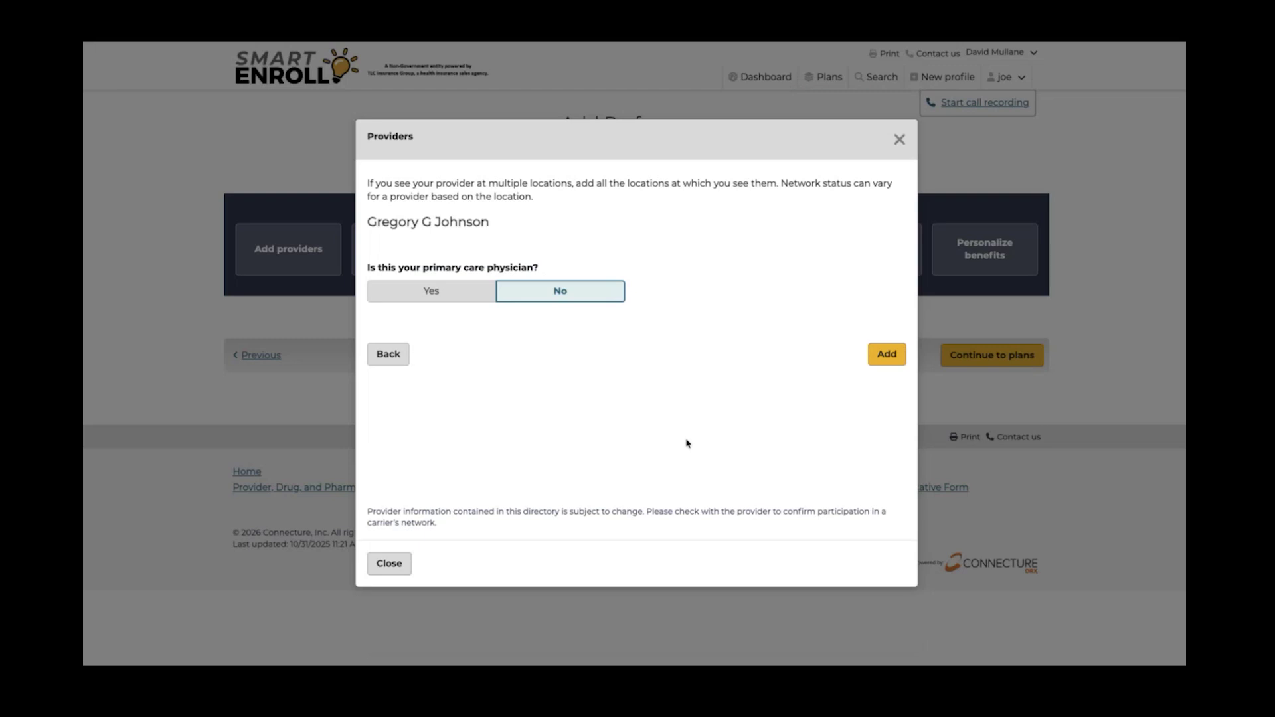
click(446, 292)
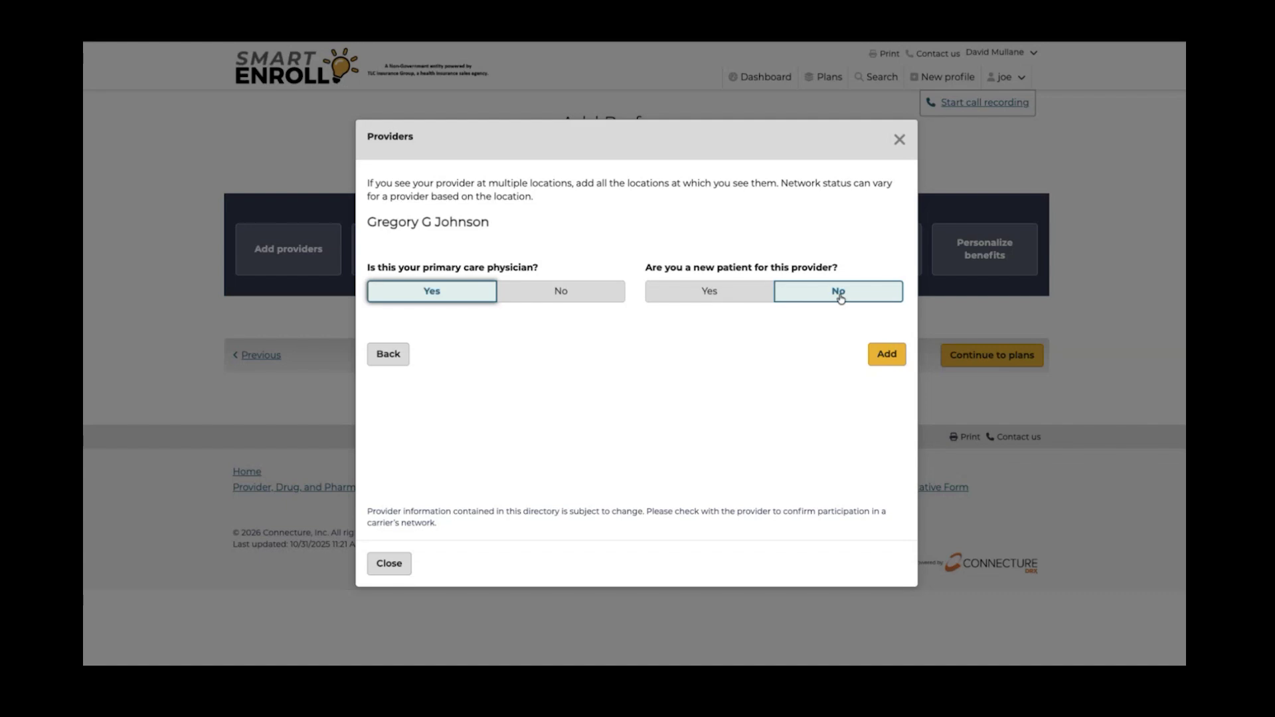
click(890, 356)
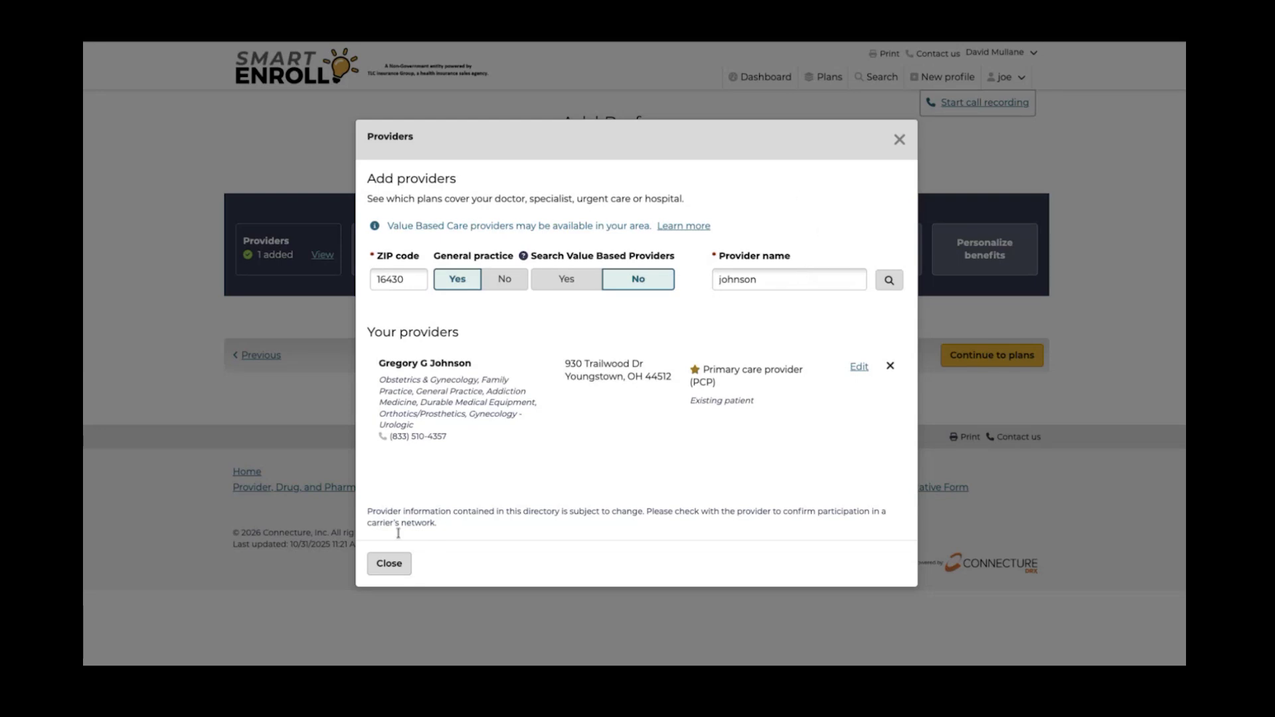
click(390, 564)
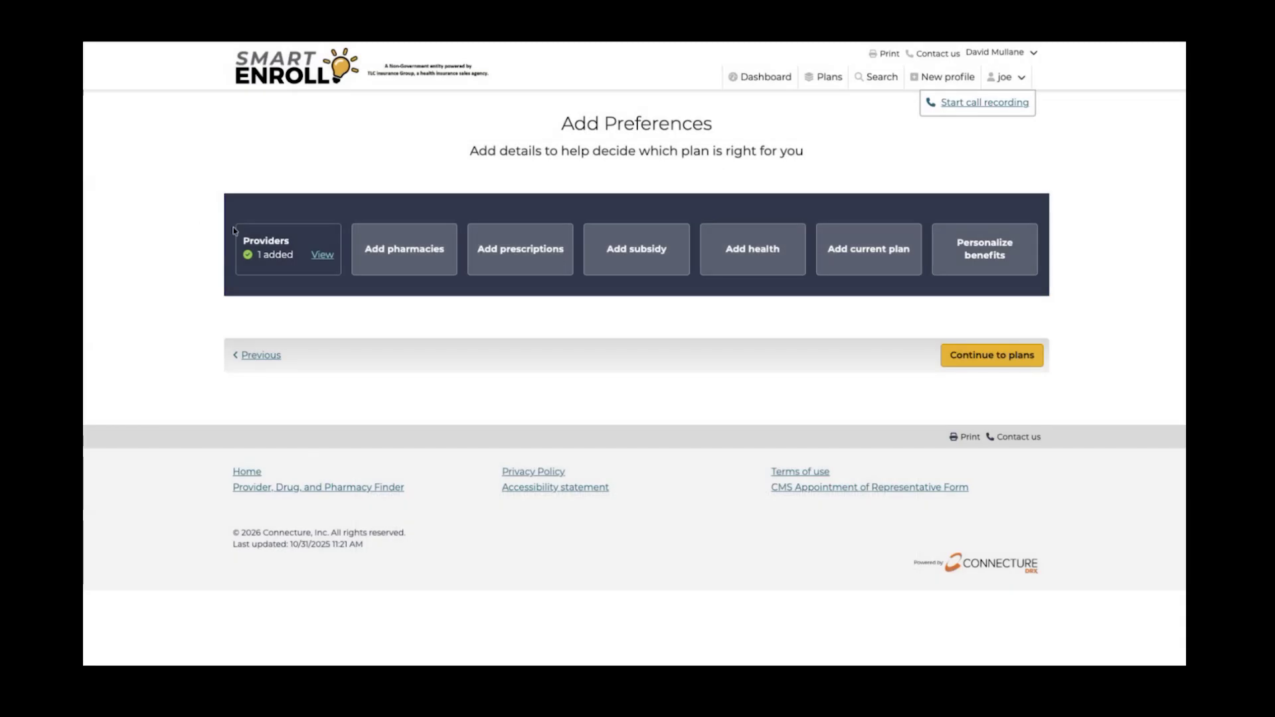
Search for CVS near ZIP 16430 and add CVS Pharmacy #04331
click(403, 253)
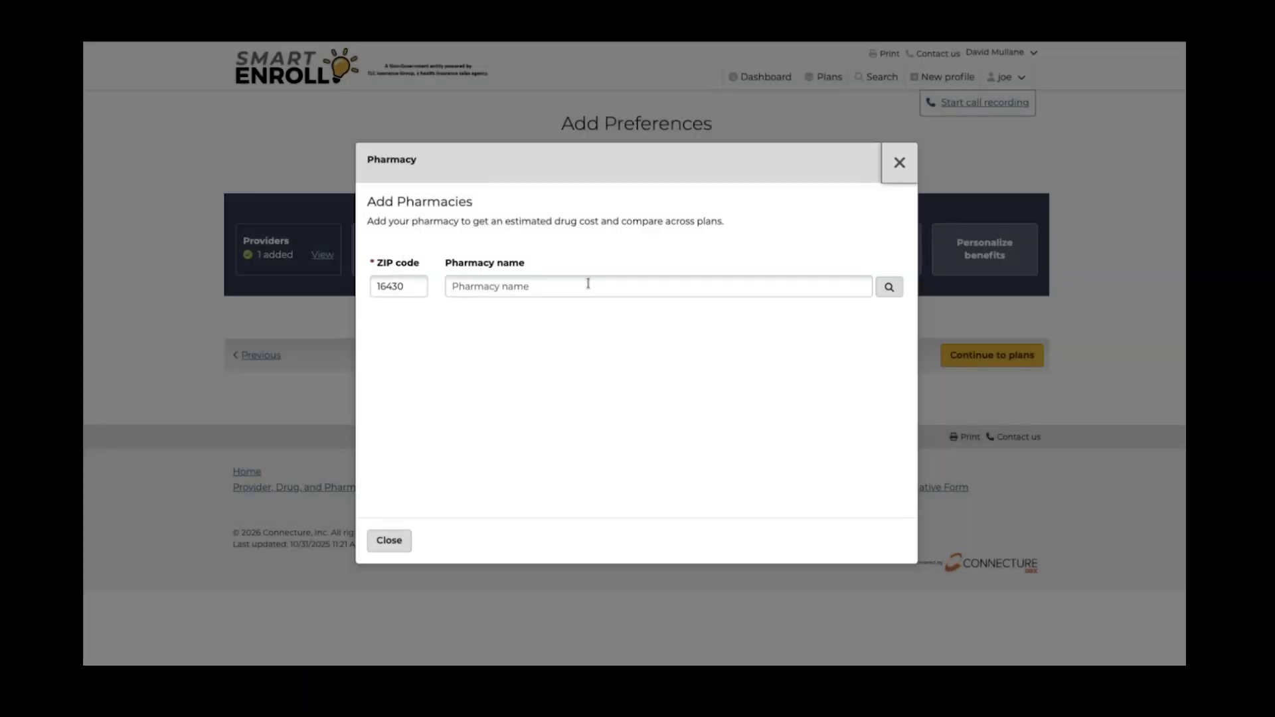
click(588, 285)
text(cv)
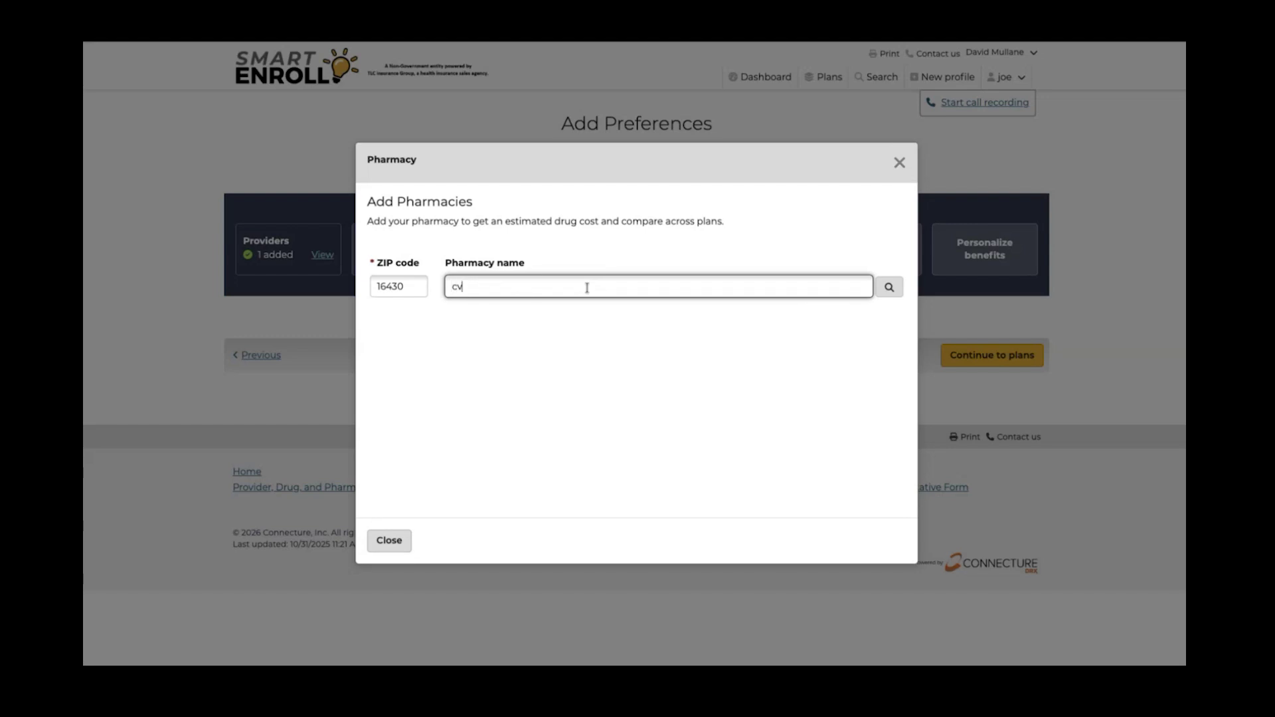
text(s)
key(Return)
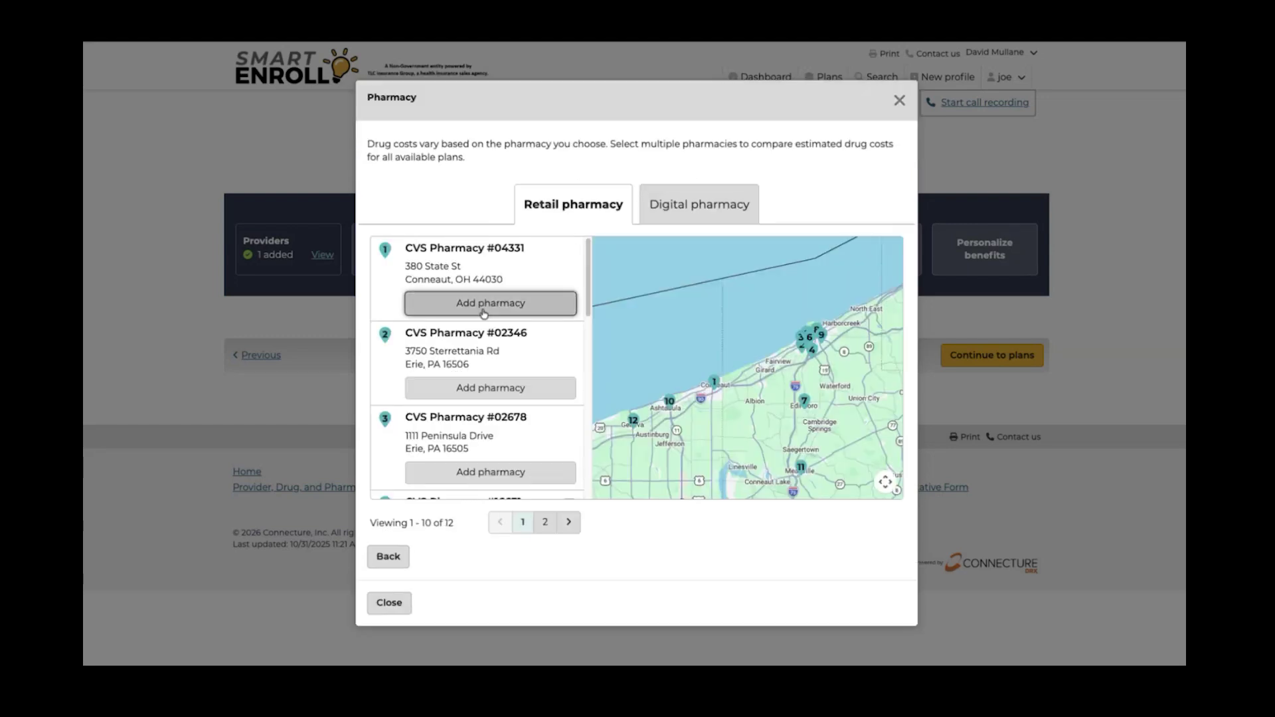
click(483, 307)
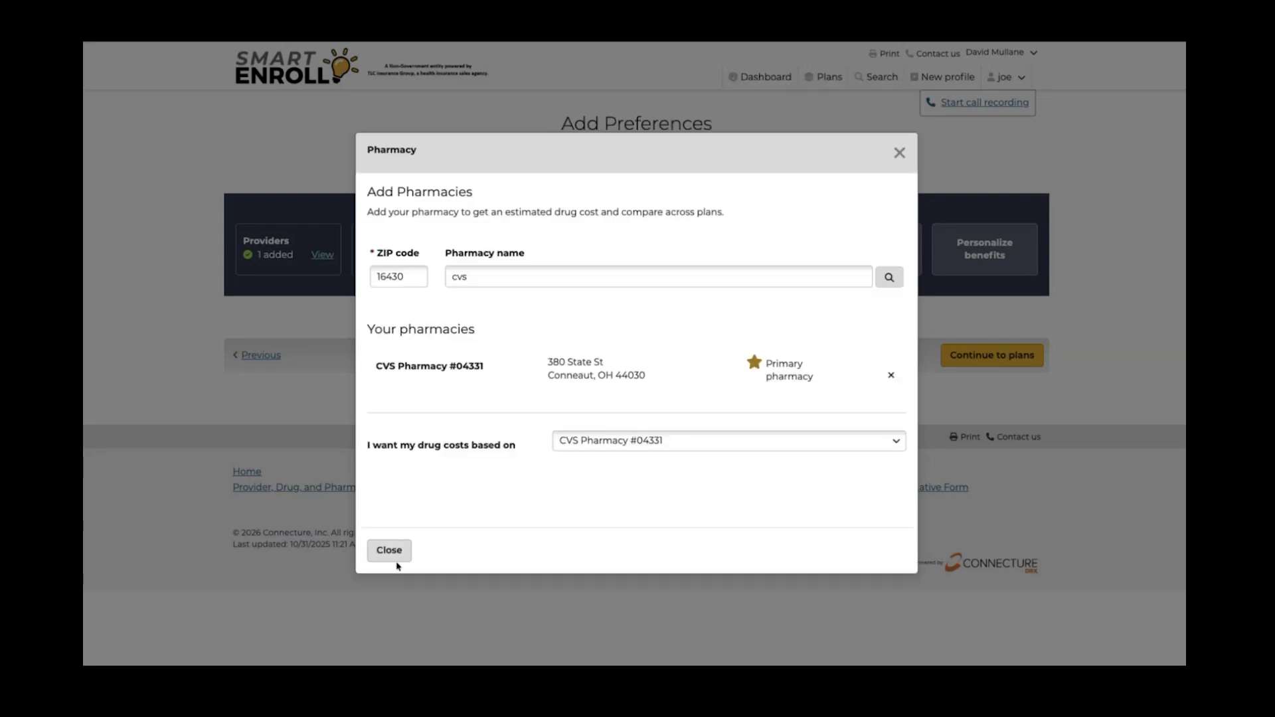
click(389, 551)
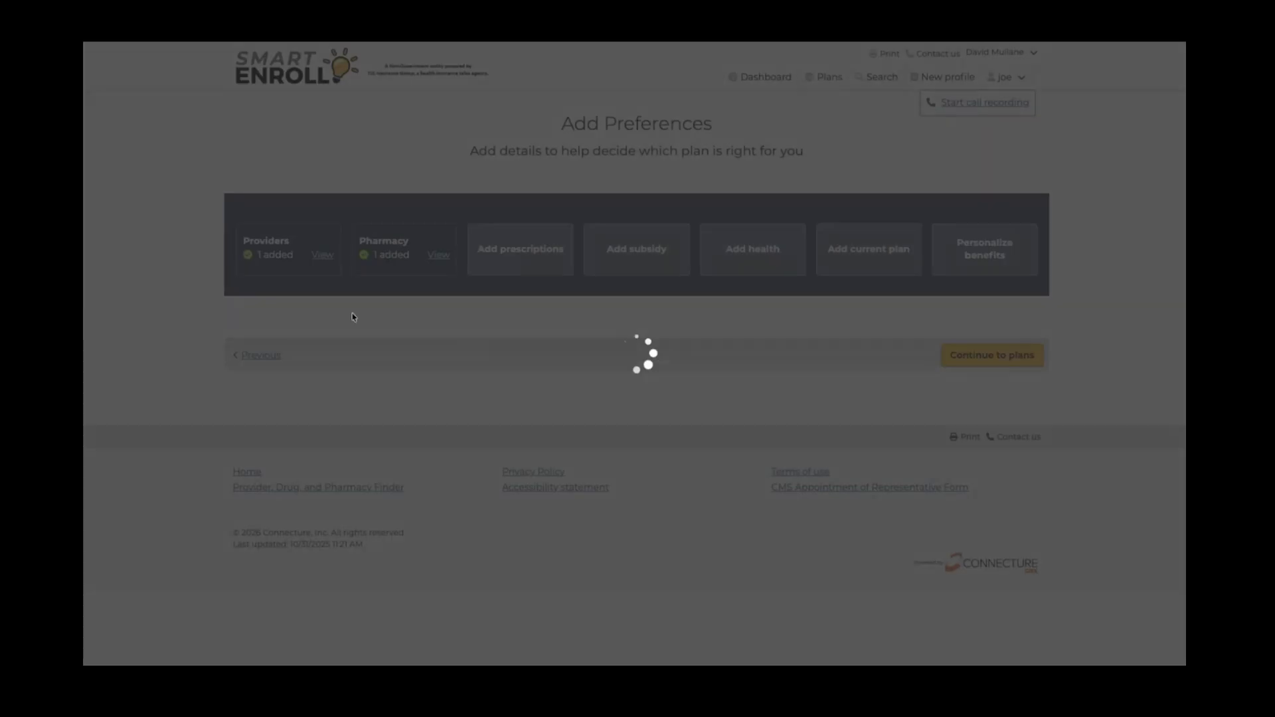
Search for Wegmans and add the Wegmans pharmacy on W Ridge Road
click(438, 258)
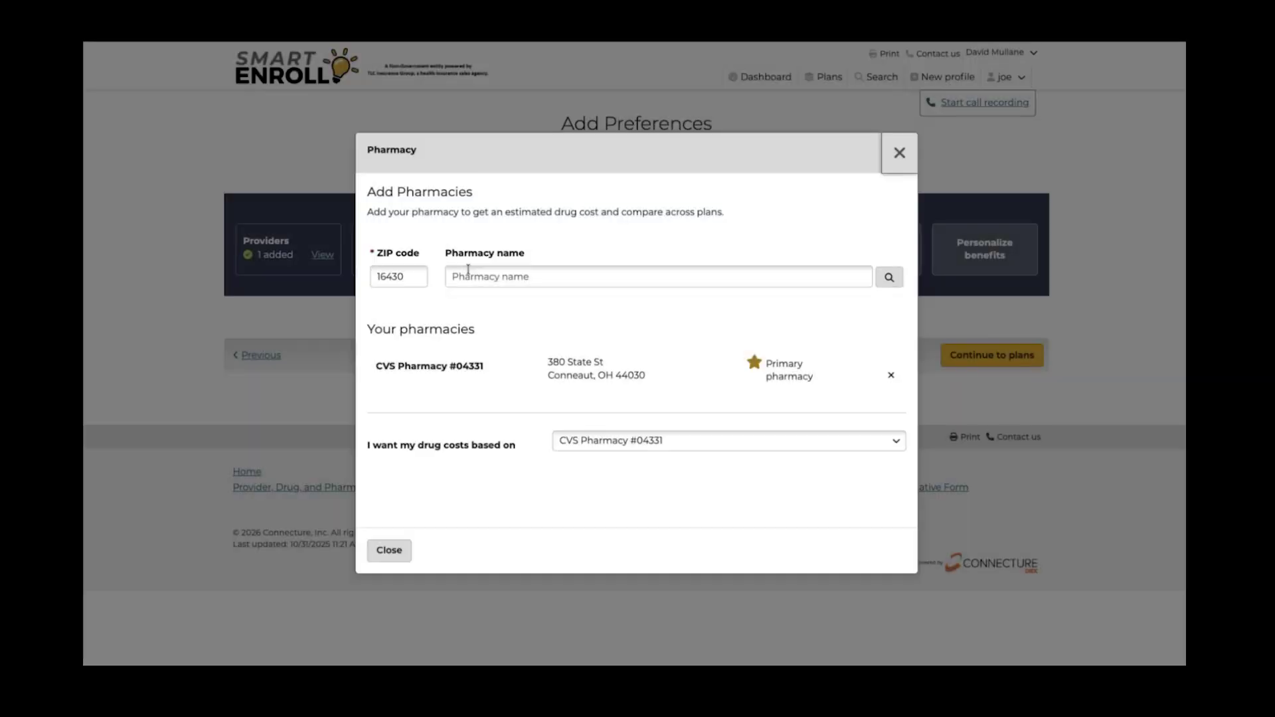
click(449, 275)
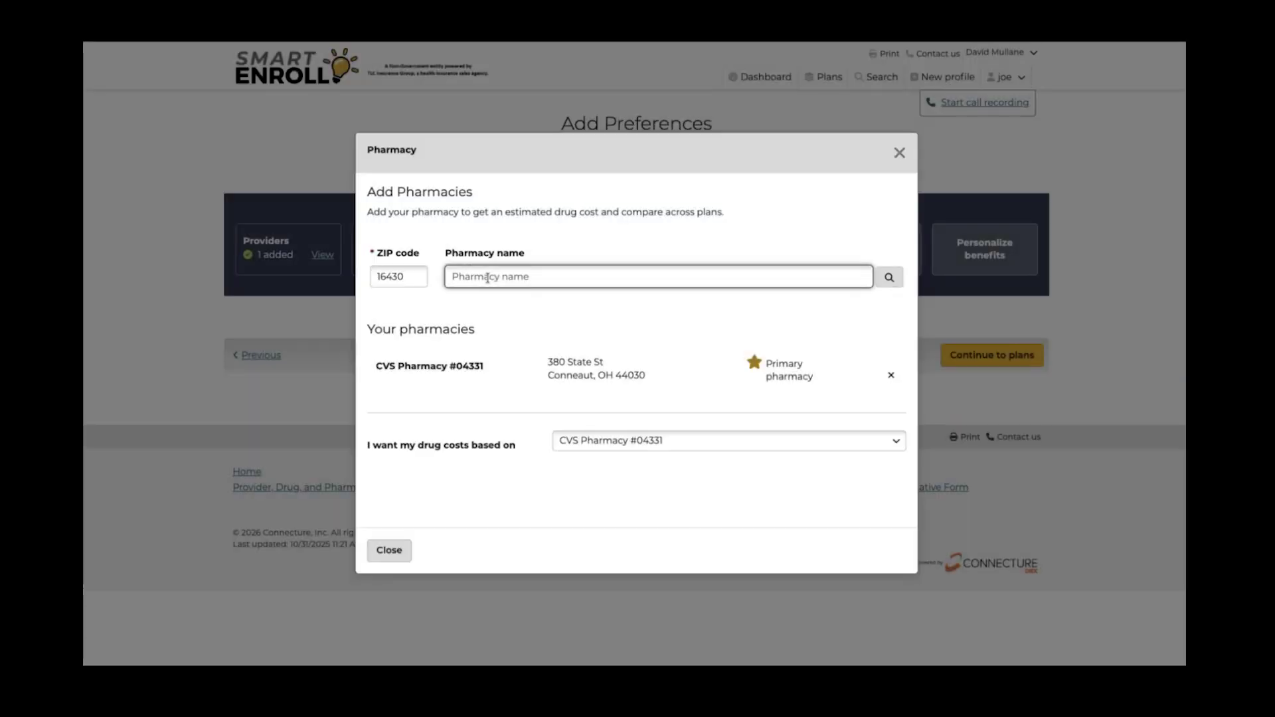
text(walgreen)
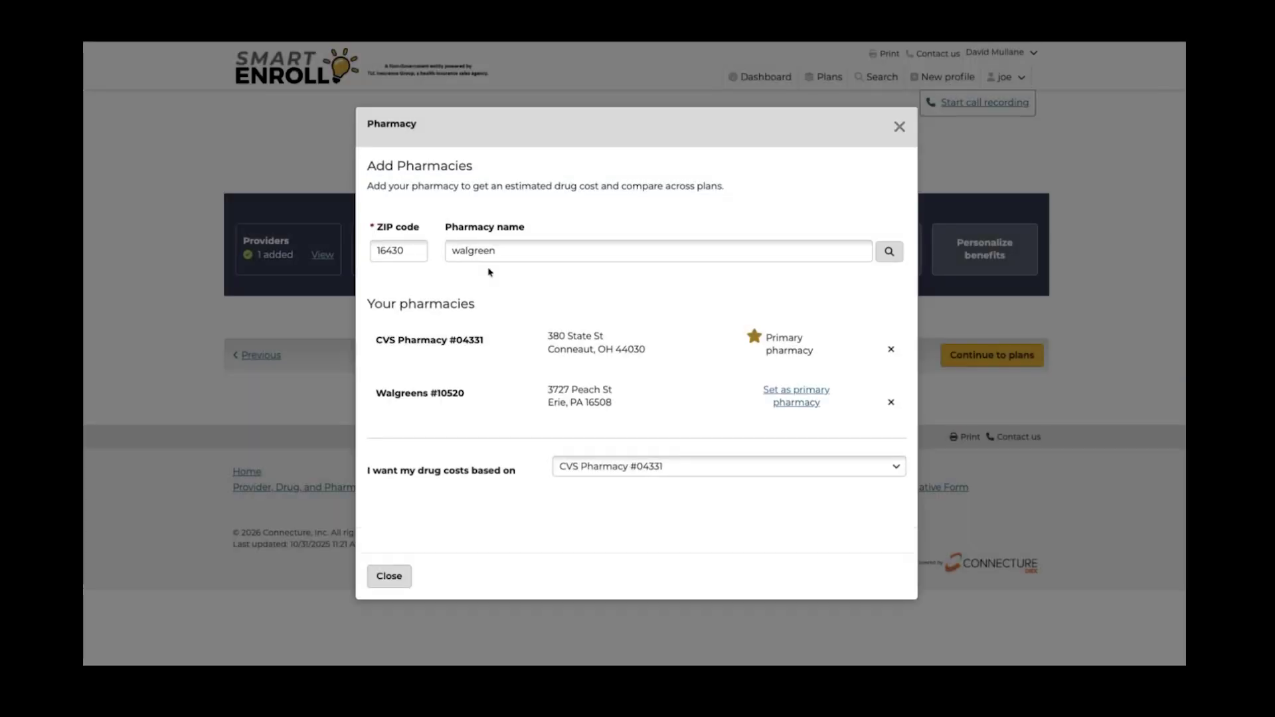
double_click(480, 255)
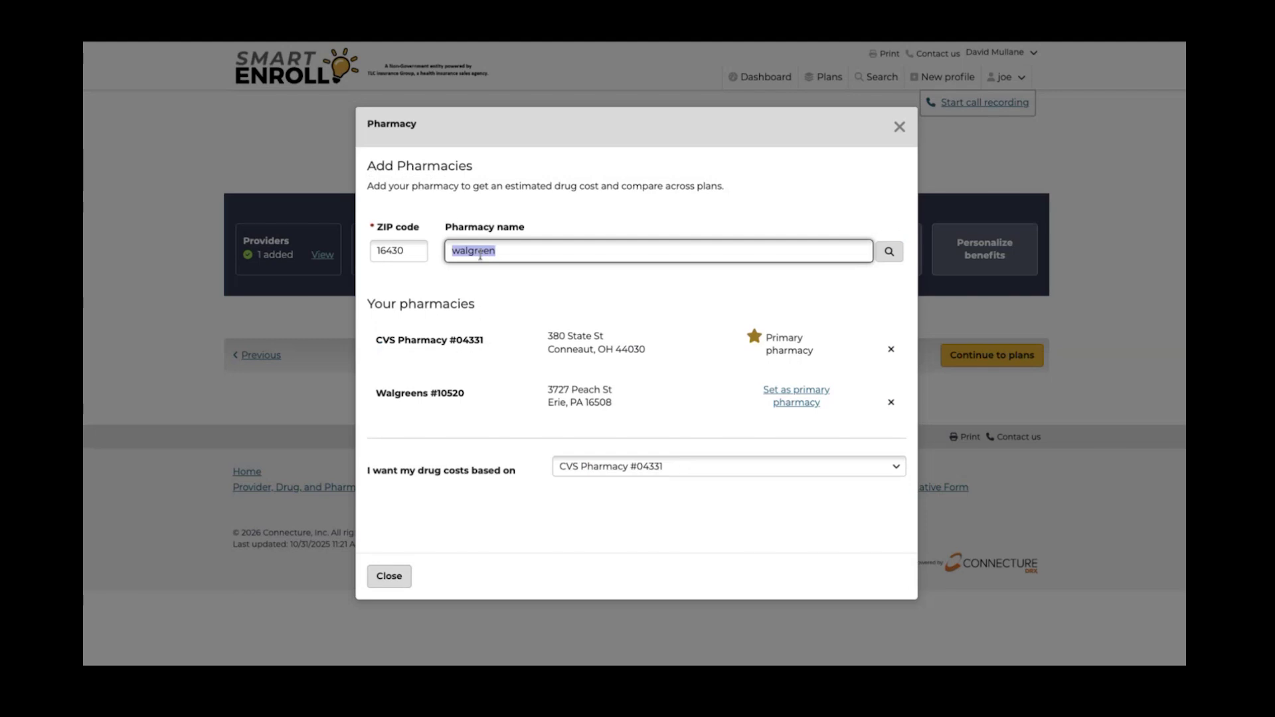
text(wegmans)
key(Return)
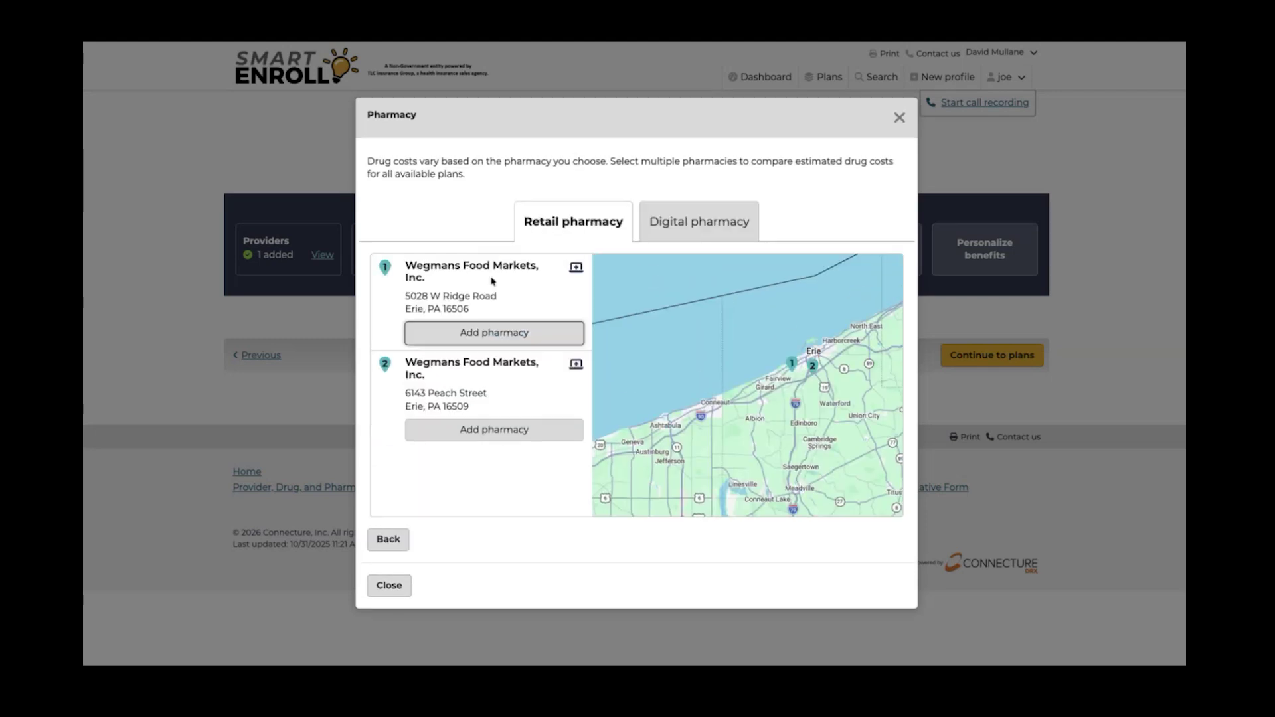
click(504, 334)
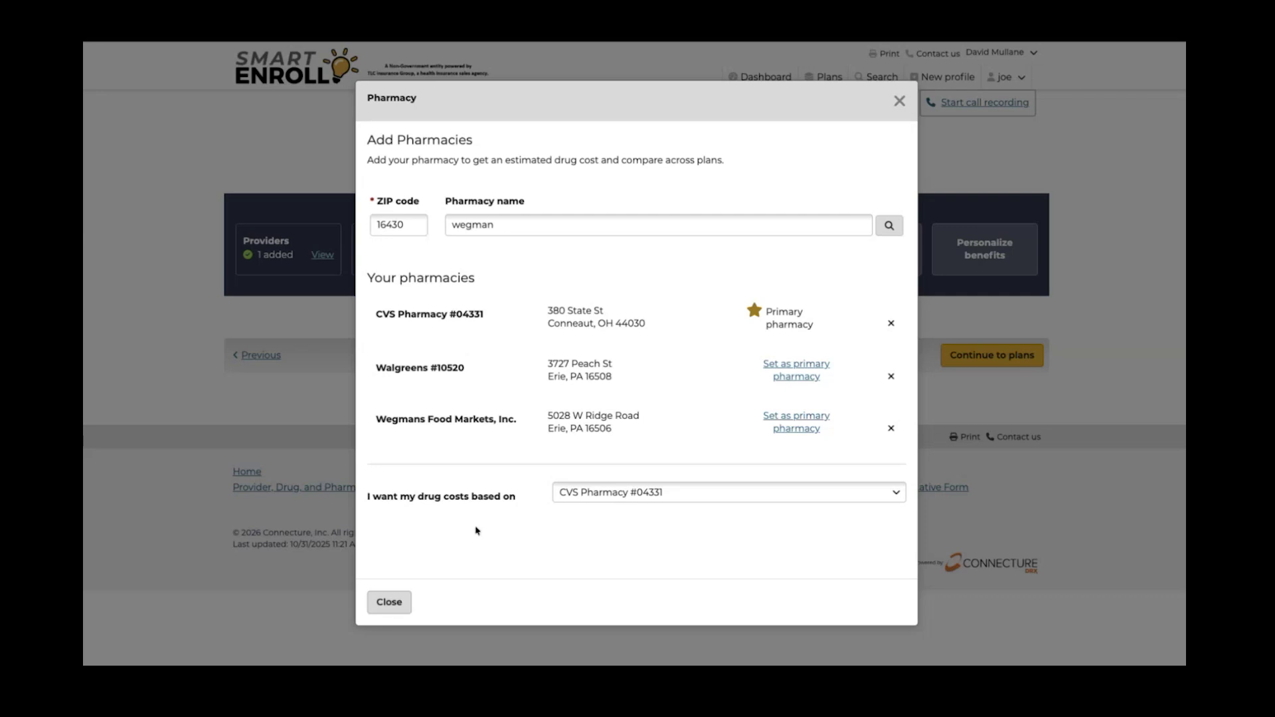
Keep drug cost estimates based on CVS Pharmacy #04331 and close the pharmacy window
click(594, 494)
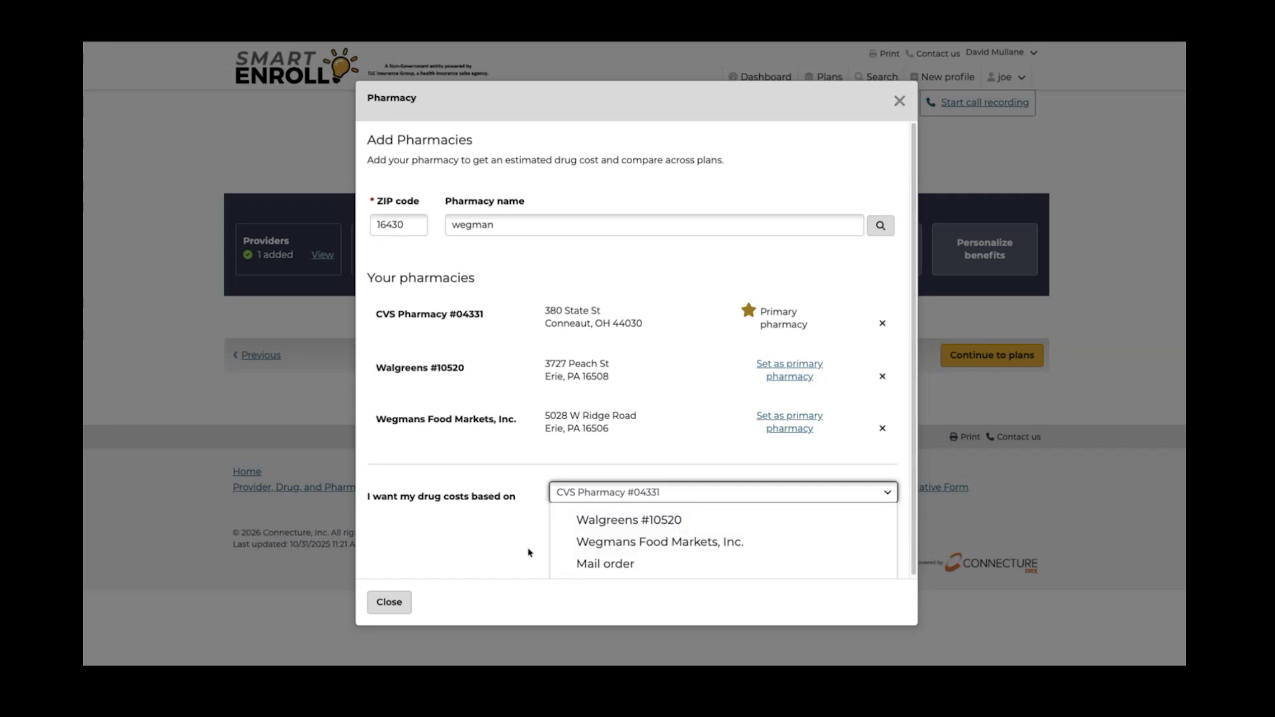
click(490, 548)
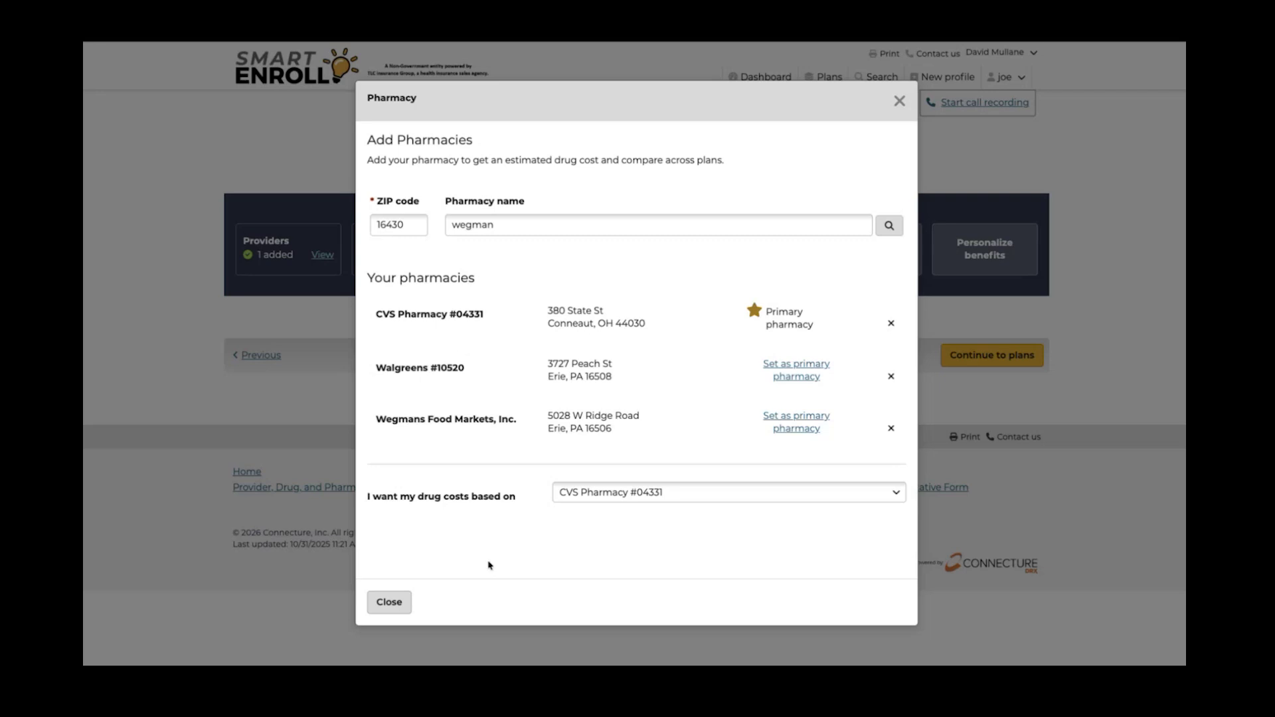
click(390, 602)
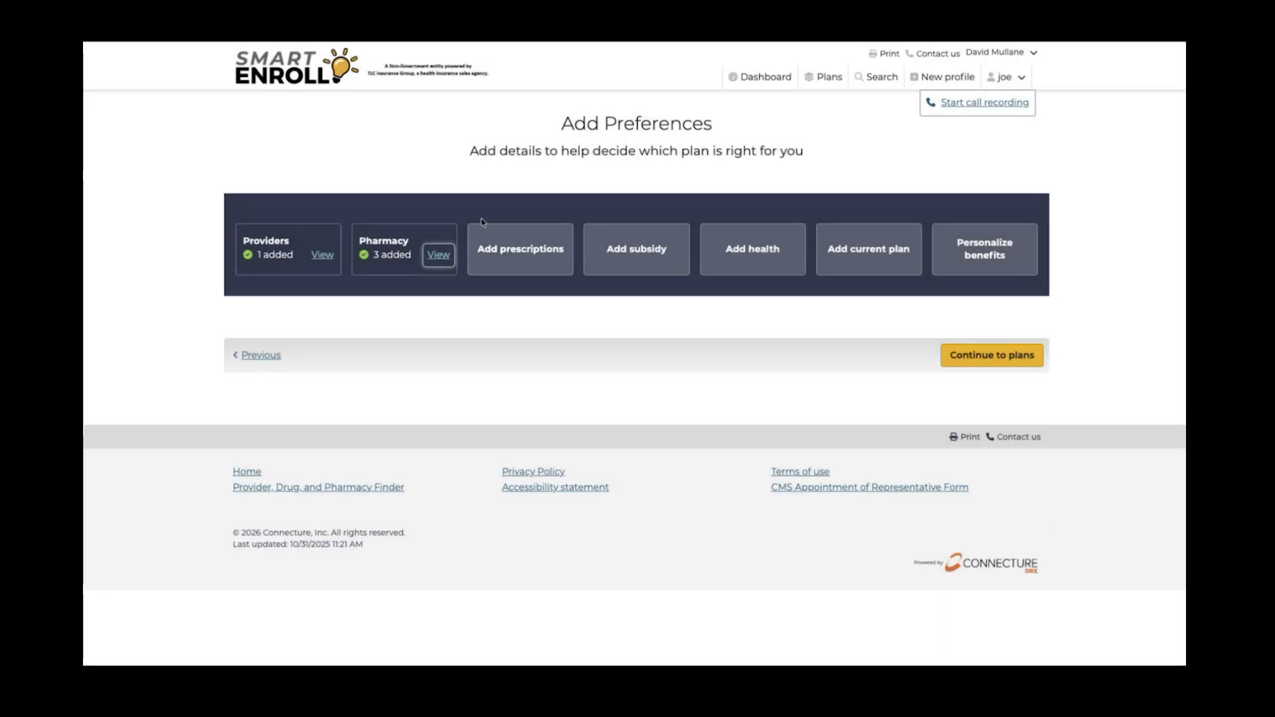
Open the Add prescriptions dialog from the Add Preferences page
click(505, 253)
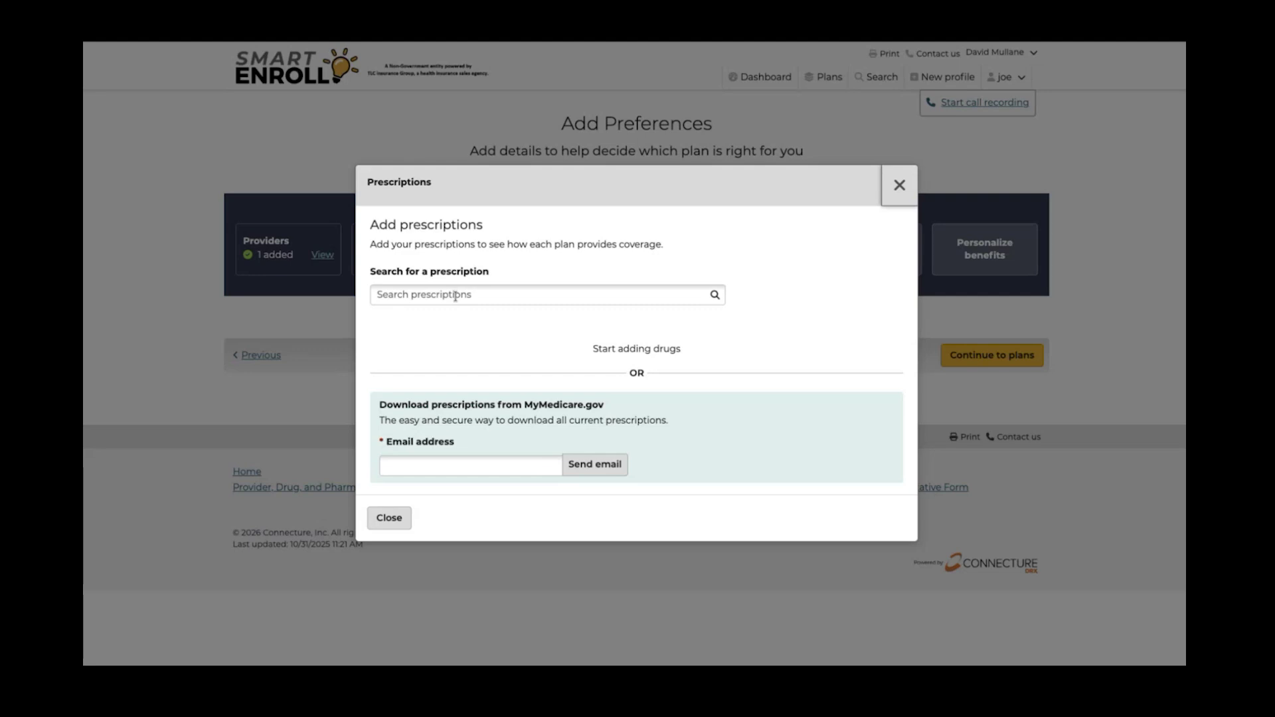
Search 'ato' and add atorvastatin calcium TAB 10MG at 30 tablets per month
click(452, 292)
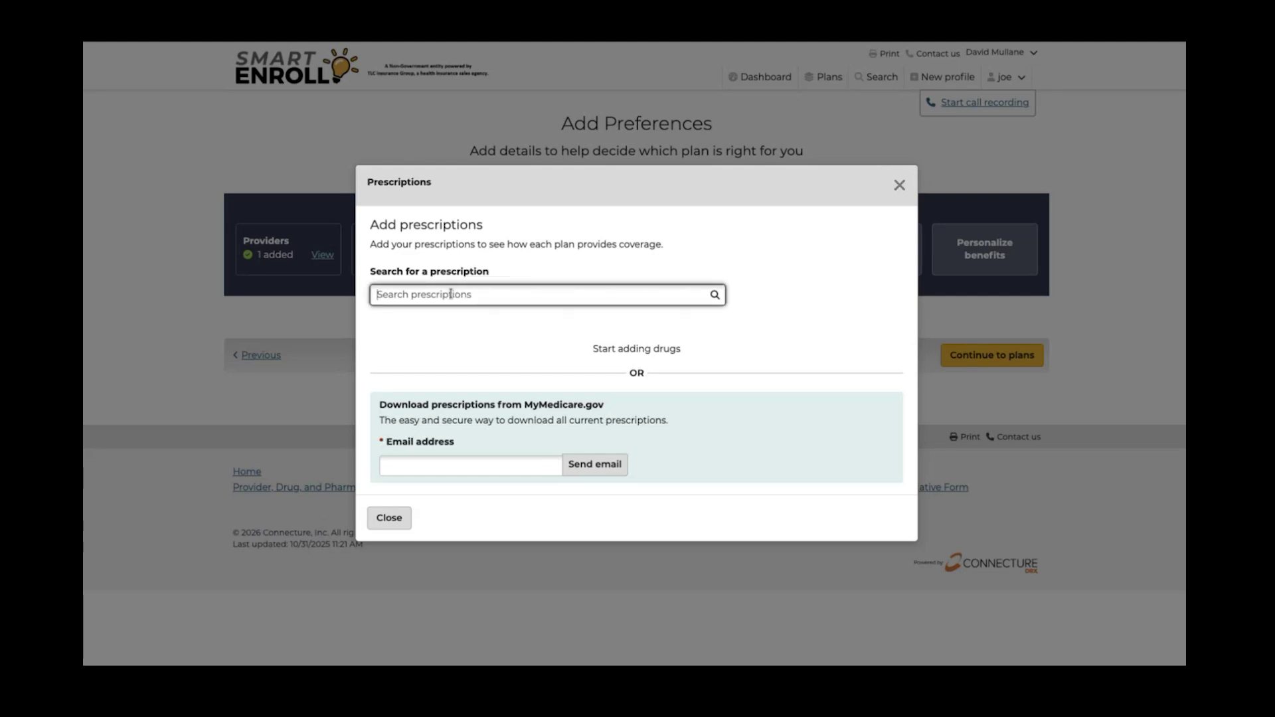
text(ato)
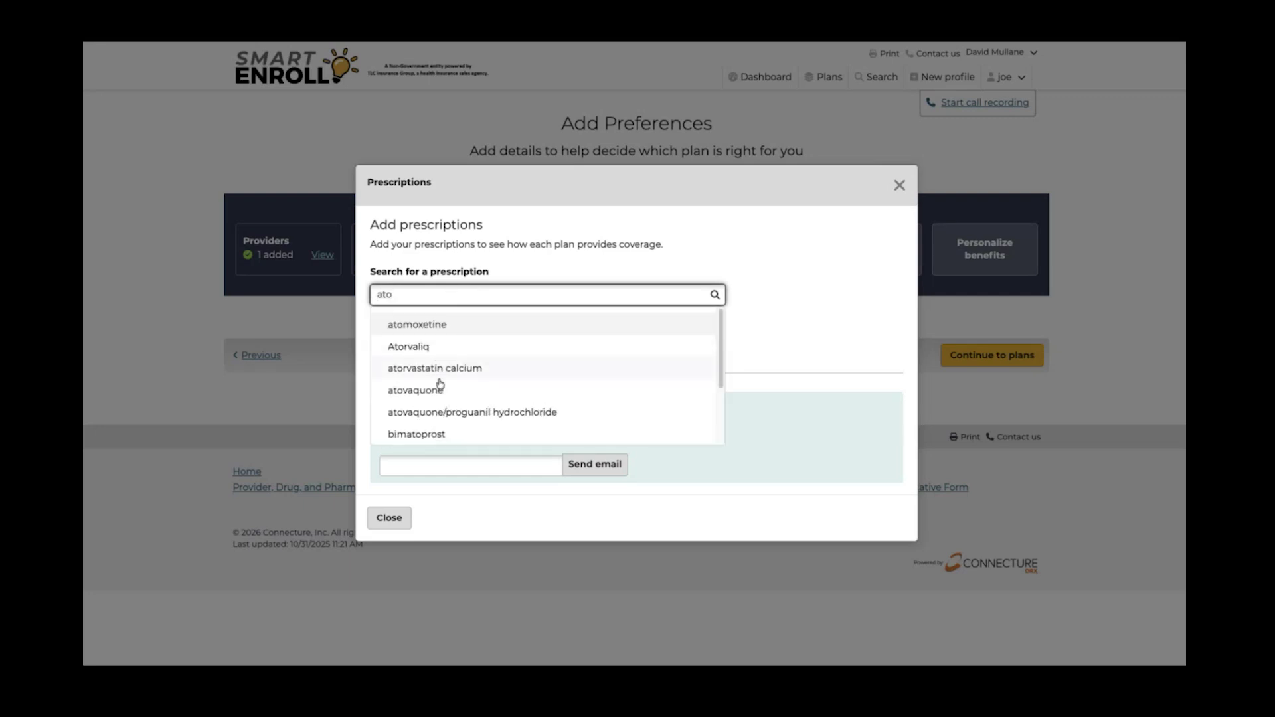
click(439, 370)
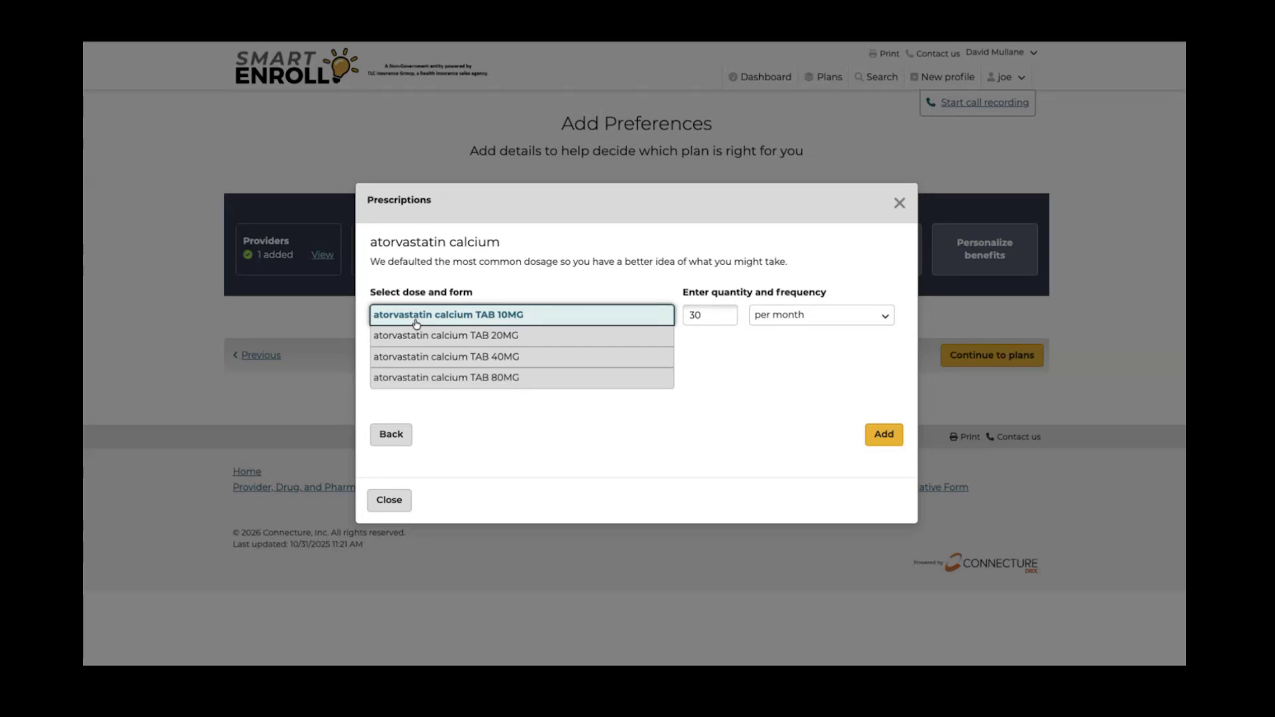
click(890, 441)
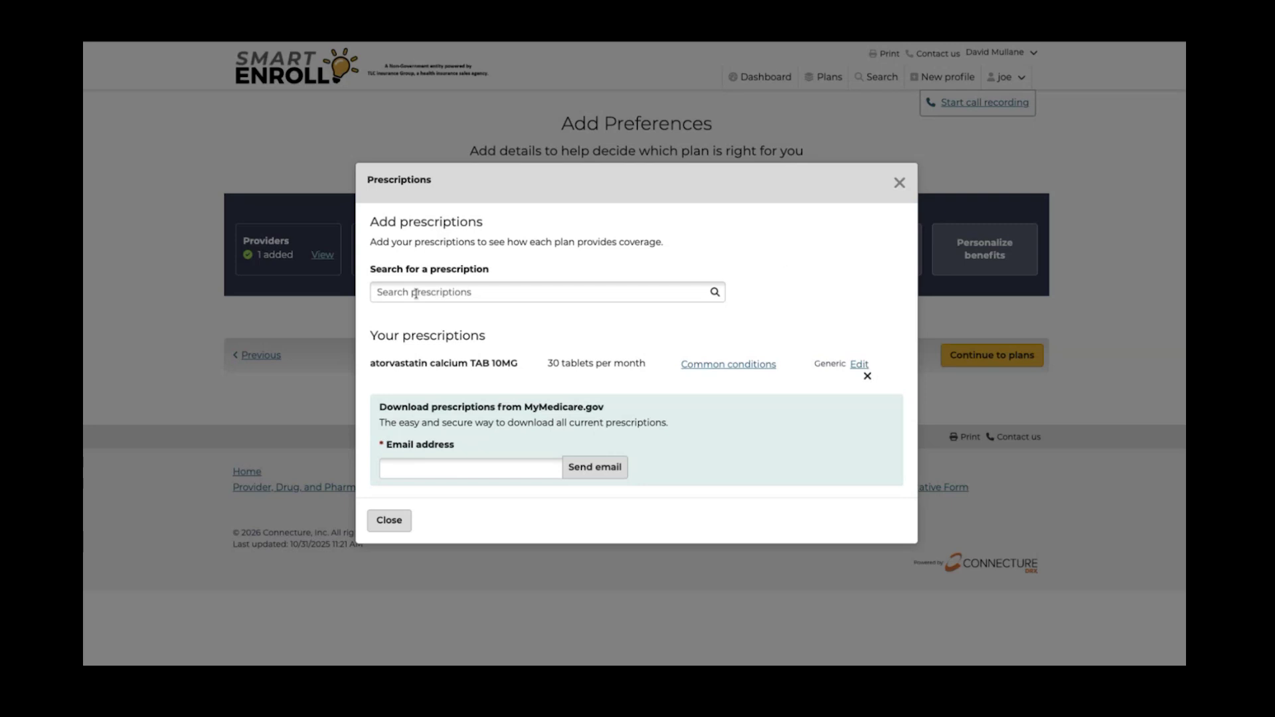
Search 'levoth' and add levothyroxine sodium (tablets) TAB 75MCG at 30 per month
click(410, 291)
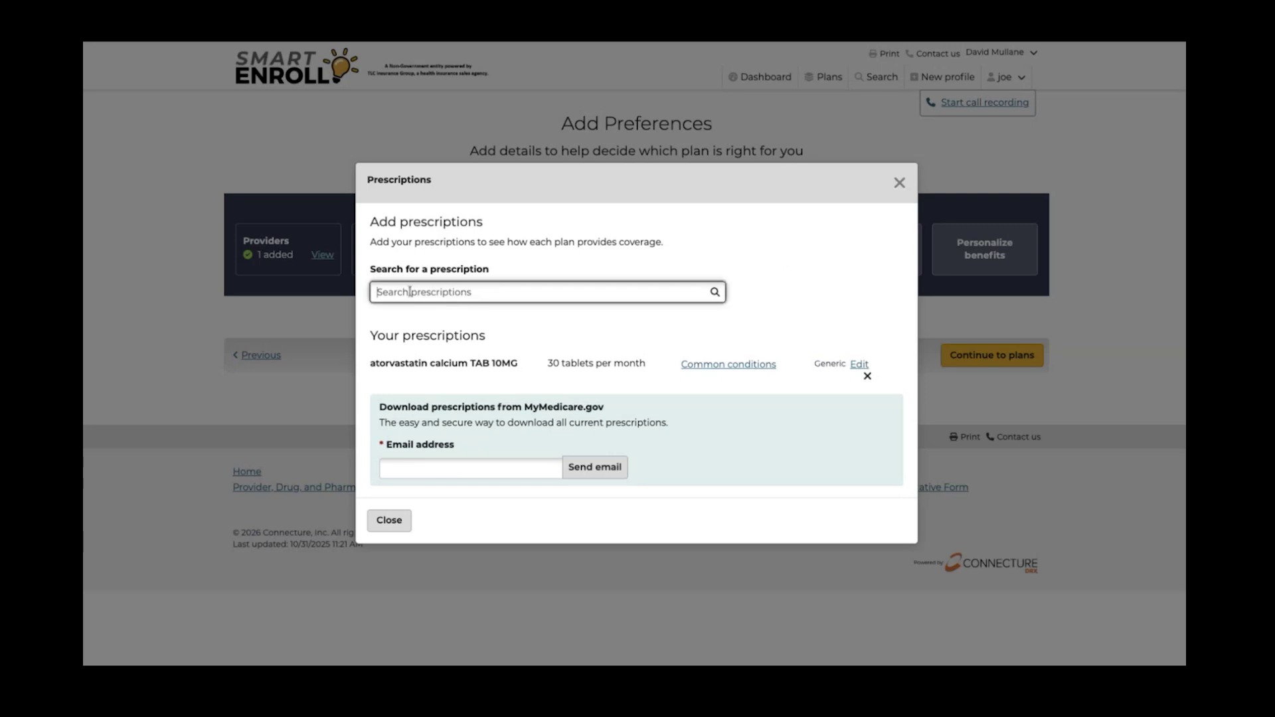
text(le)
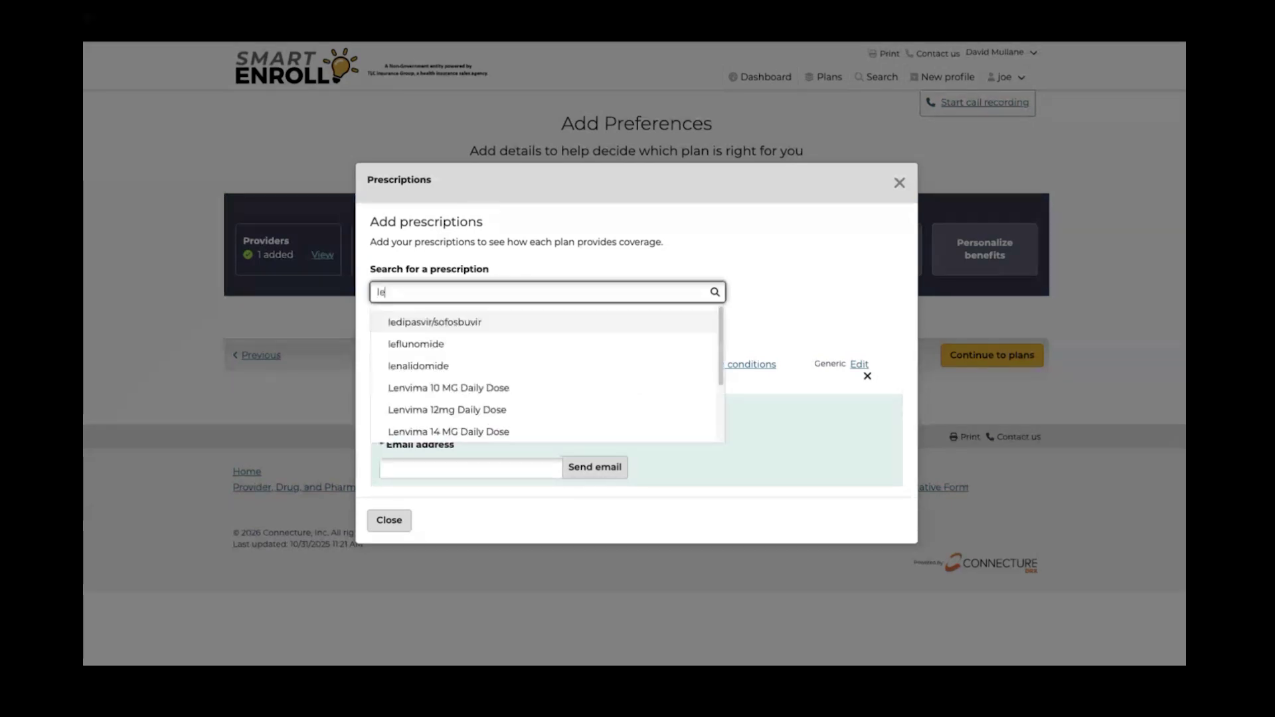
text(vo)
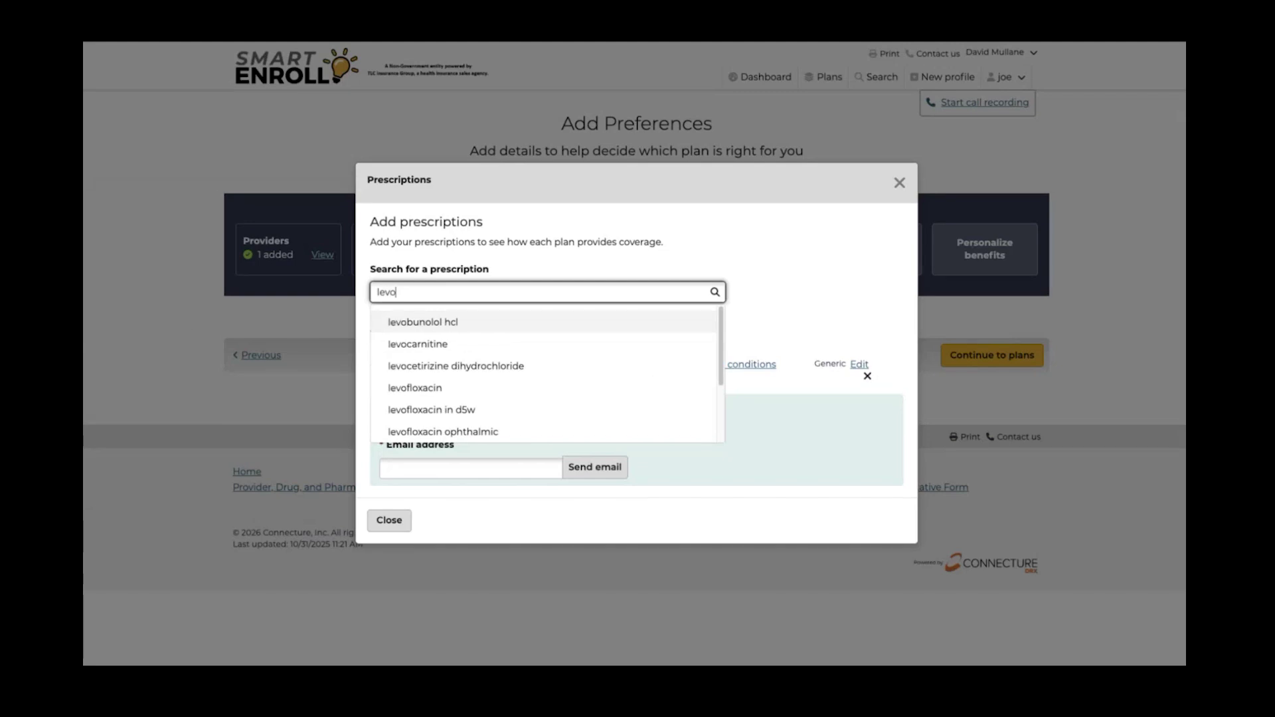
text(th)
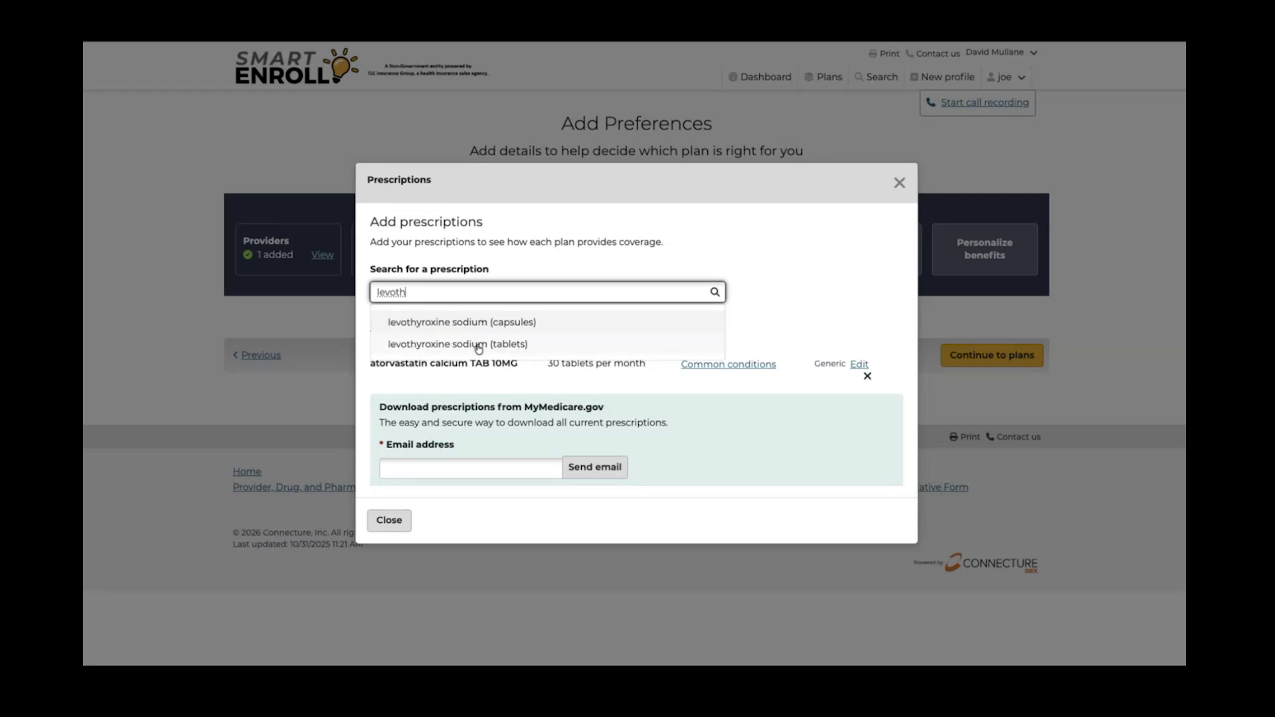
click(478, 346)
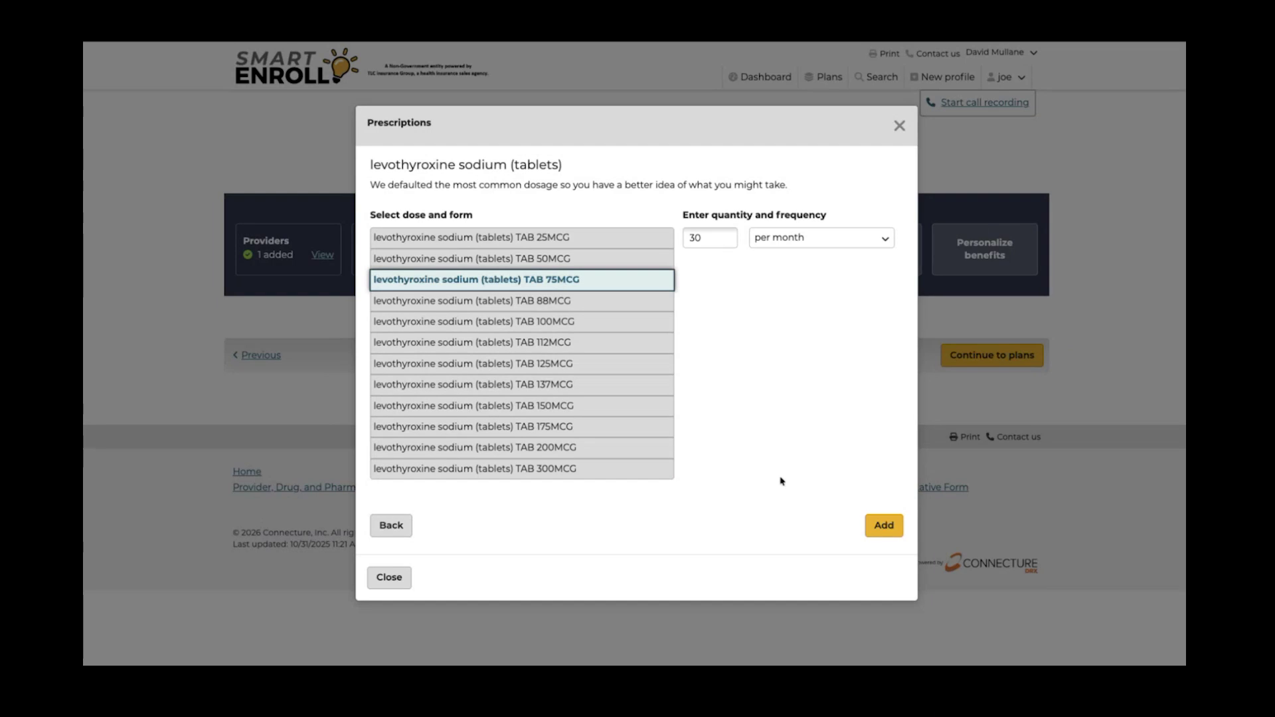
click(878, 529)
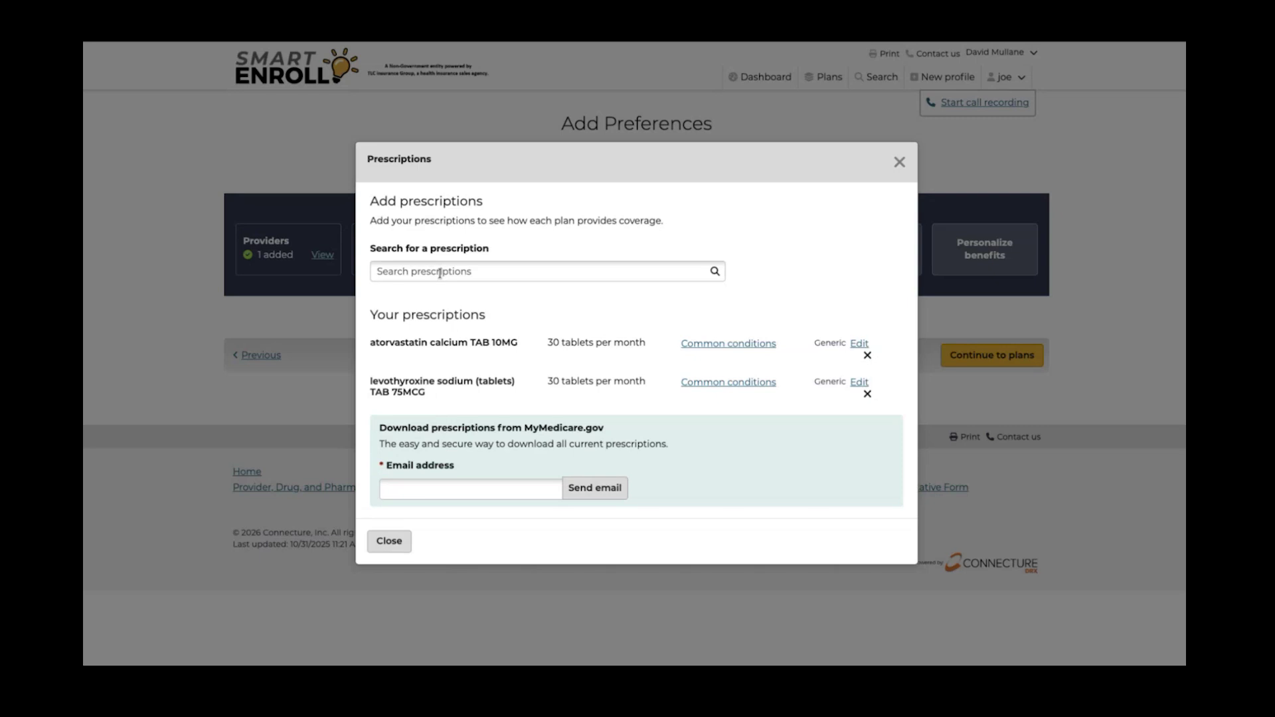
click(440, 272)
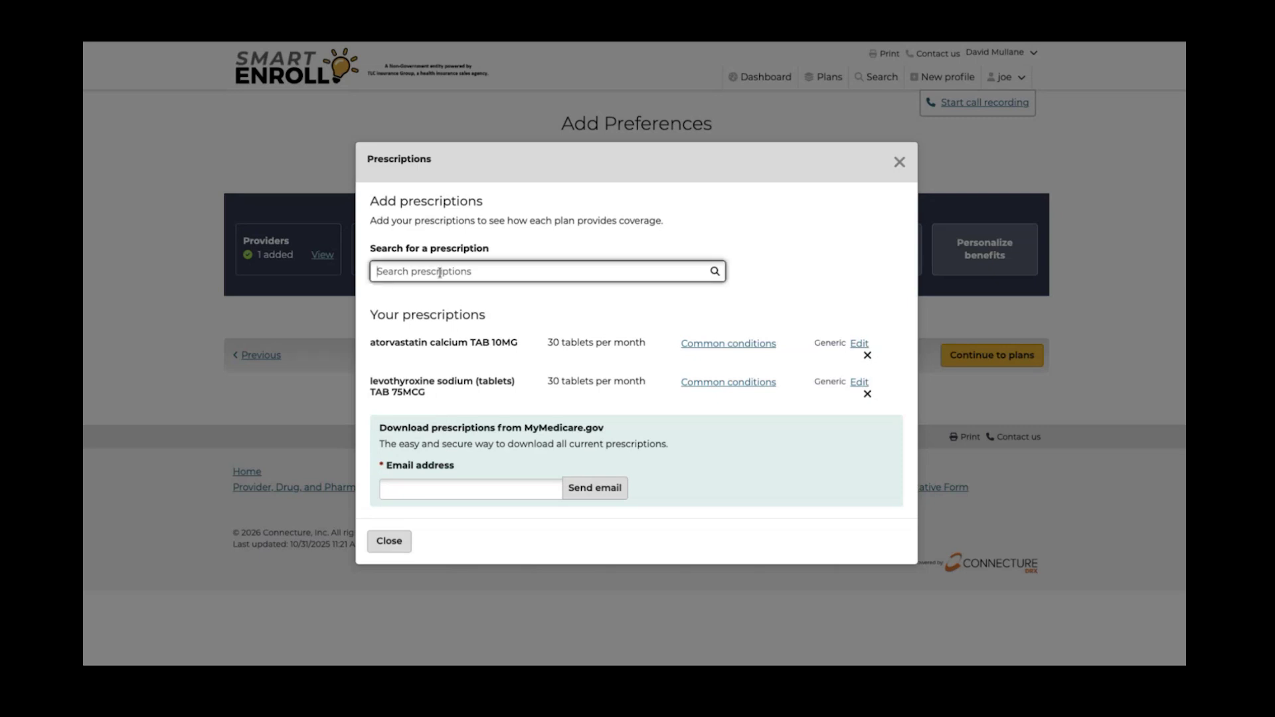
text(lipi)
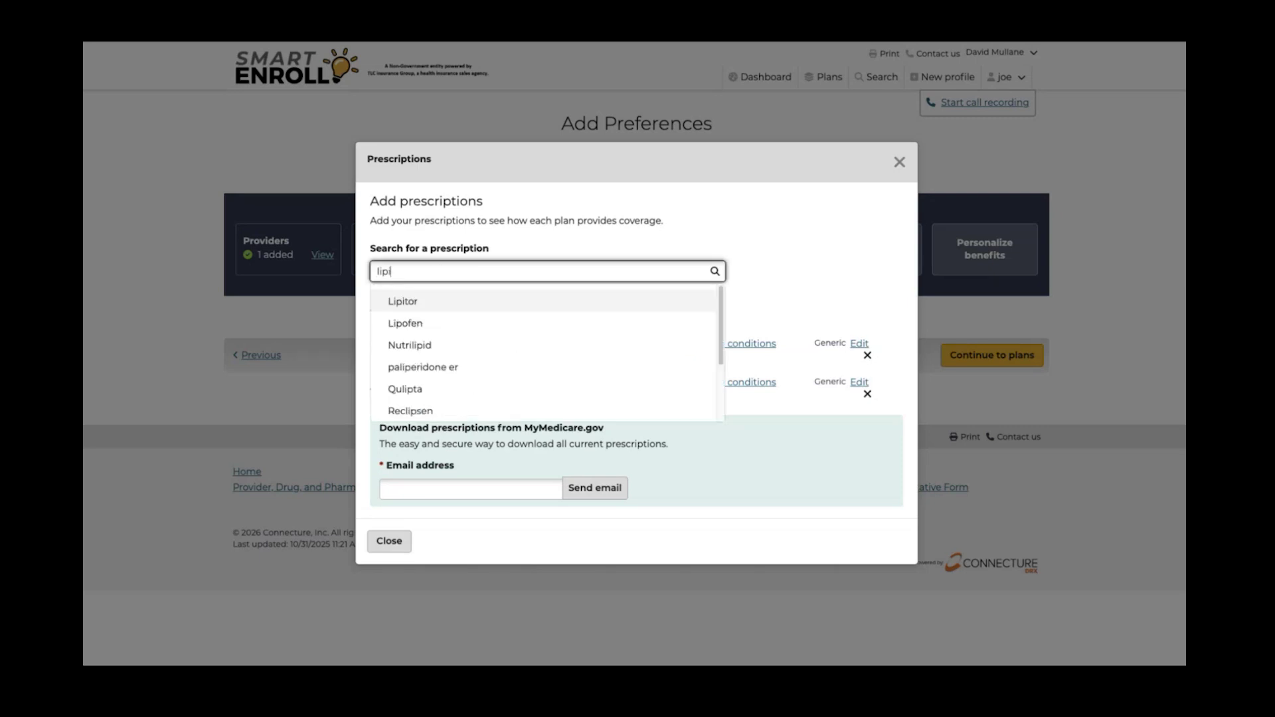
click(414, 301)
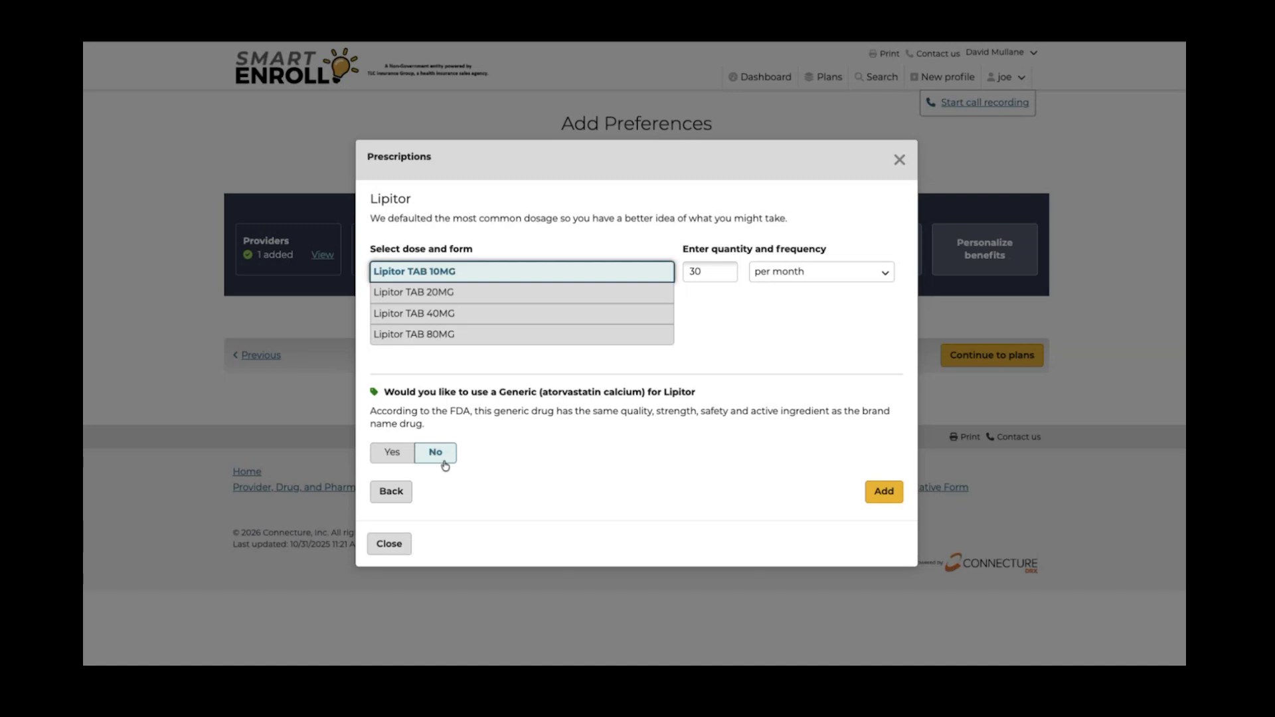
click(405, 492)
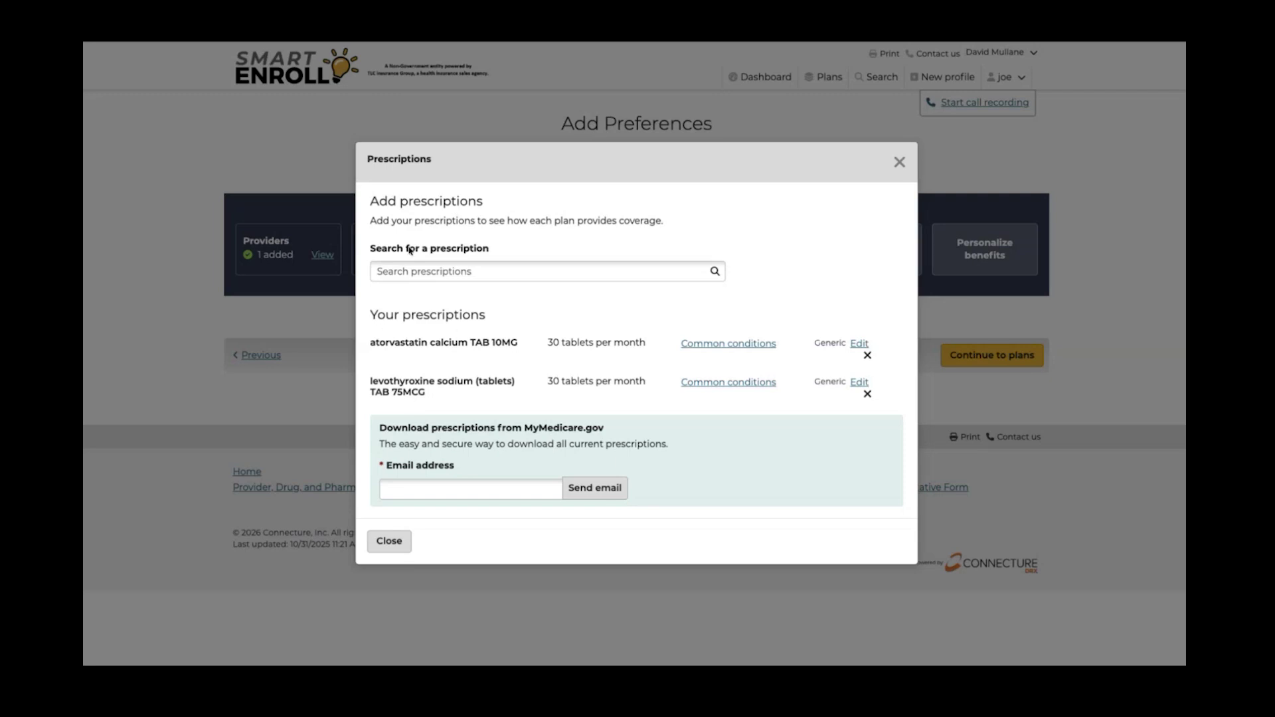
click(414, 271)
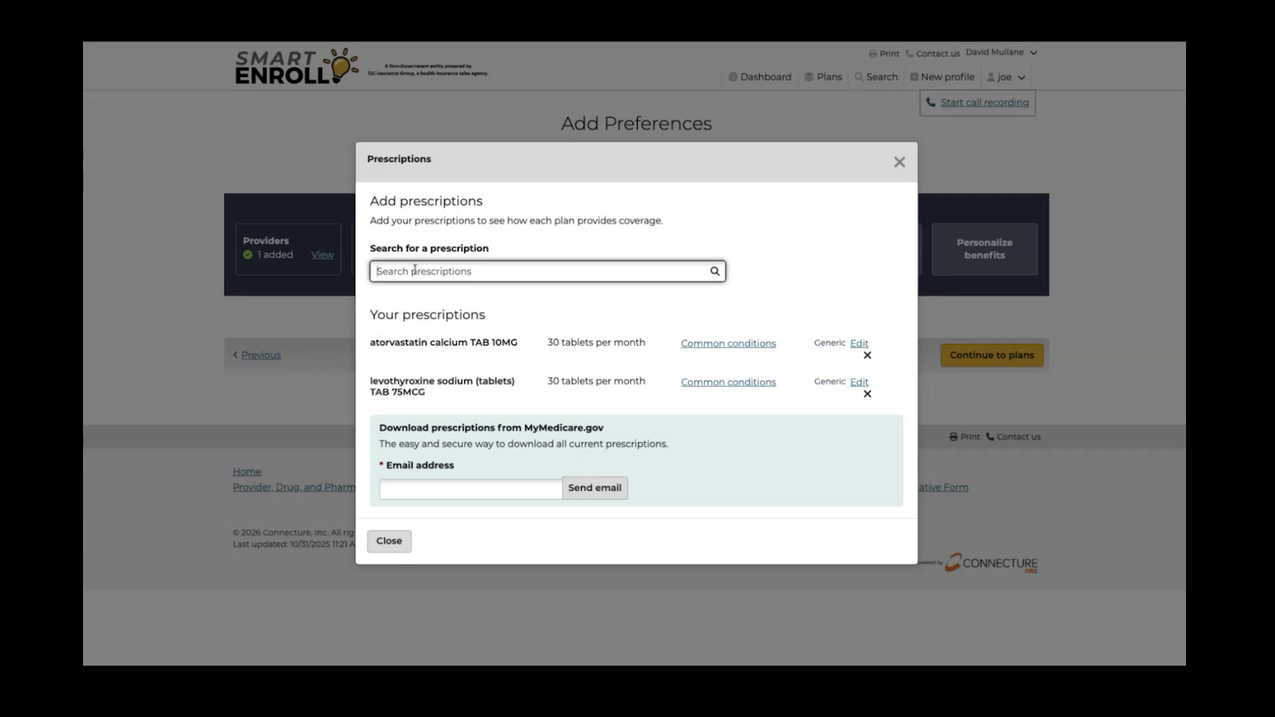
text(reb)
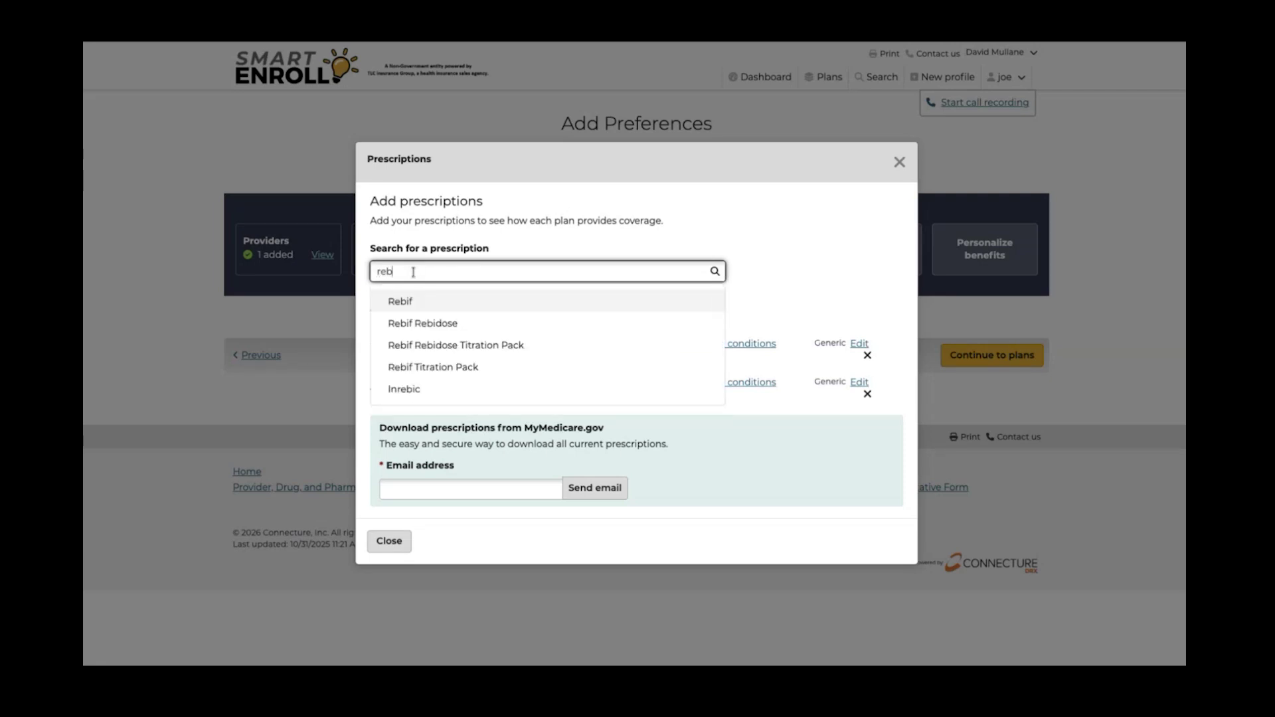
Search 'oze' and add the Ozempic 2MG/3ML pen at one pen per month
key(BackSpace)
key(BackSpace)
key(BackSpace)
text(oze)
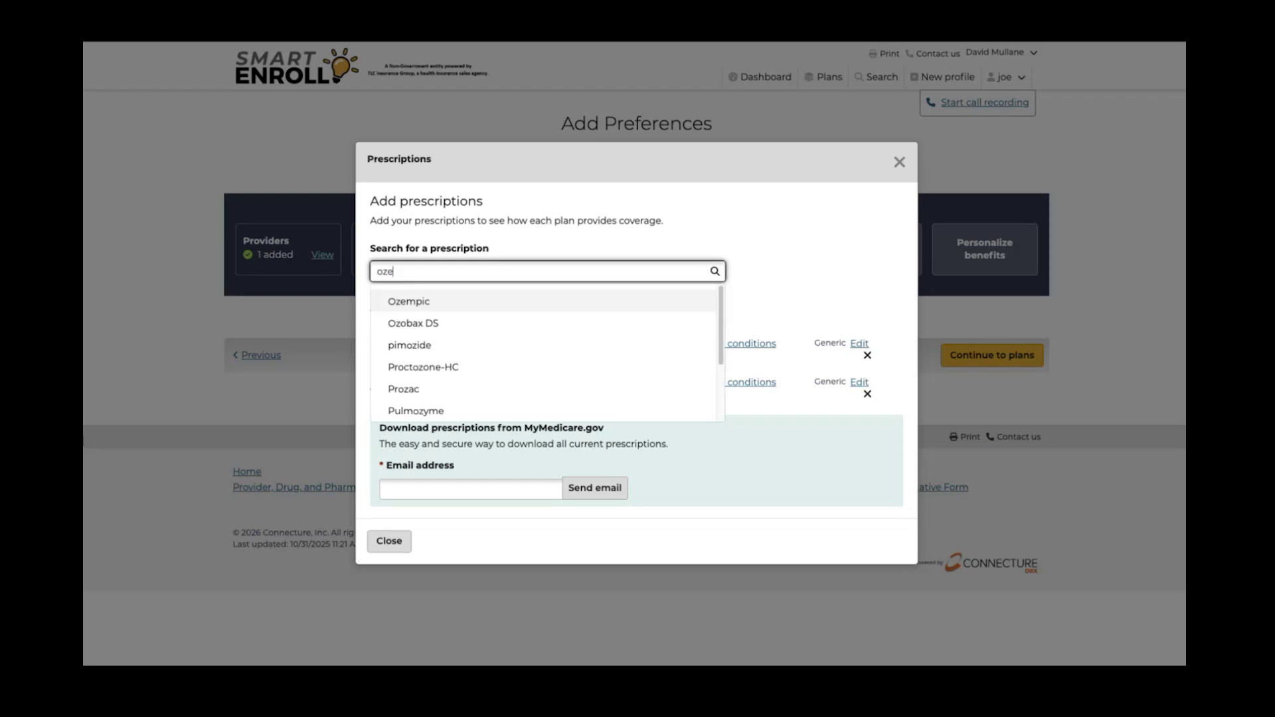
click(413, 304)
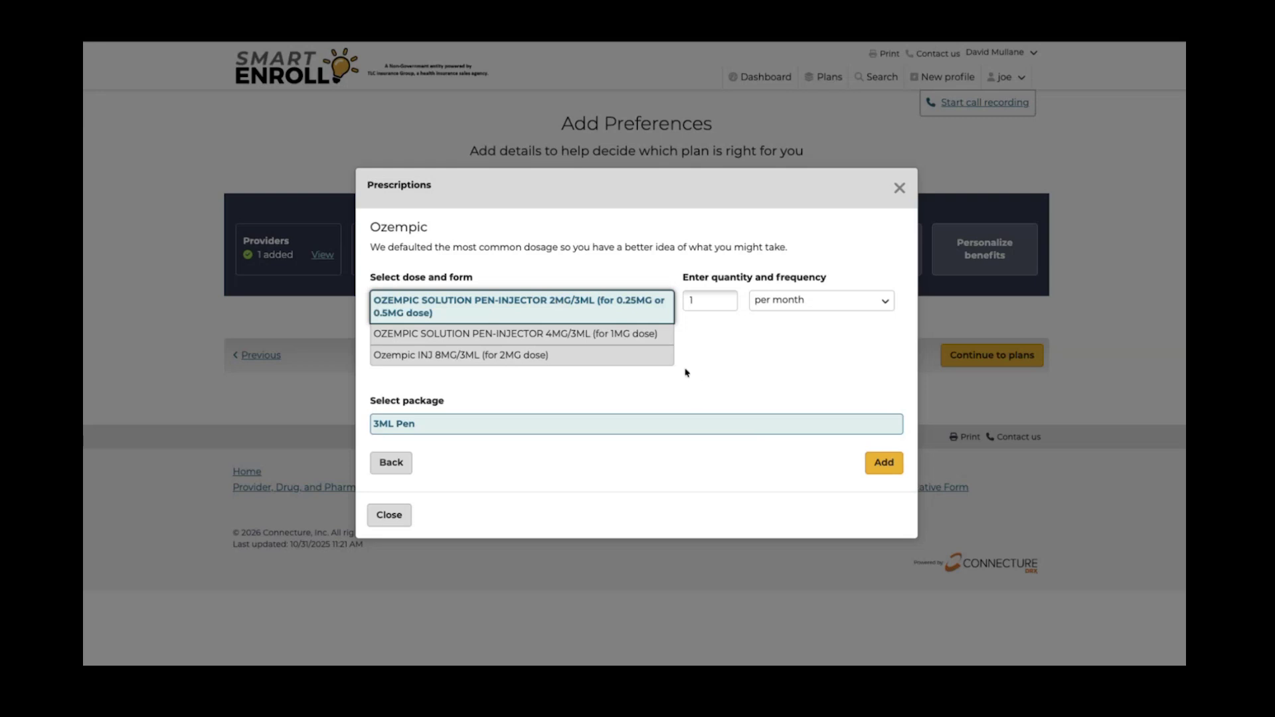
click(883, 465)
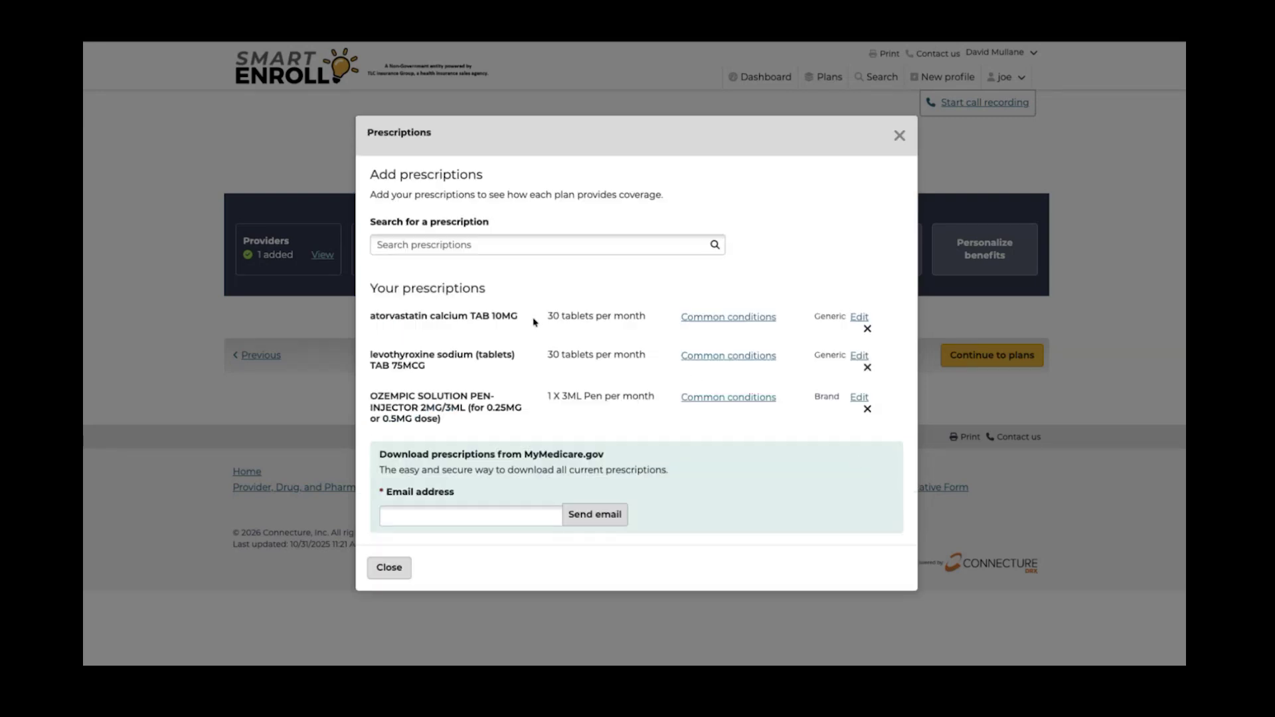
Search 'jard' and add Jardiance TAB 10MG at 30 tablets per month
click(471, 245)
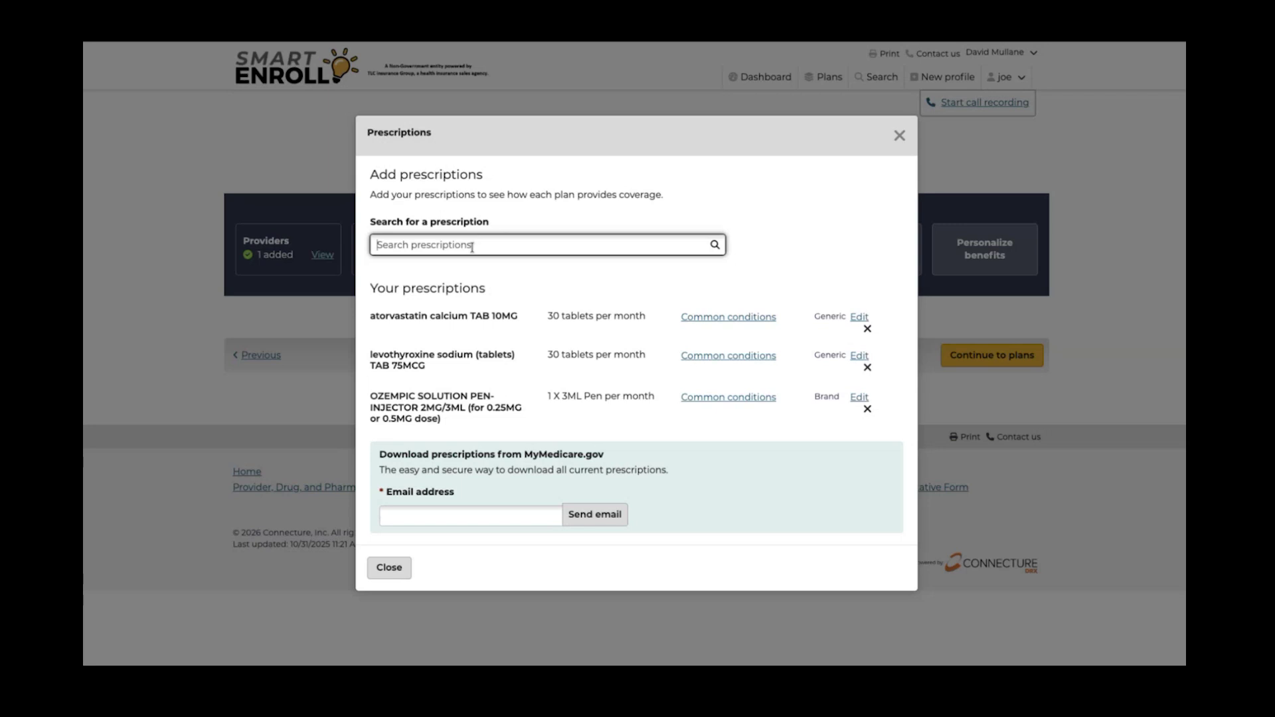
text(jard)
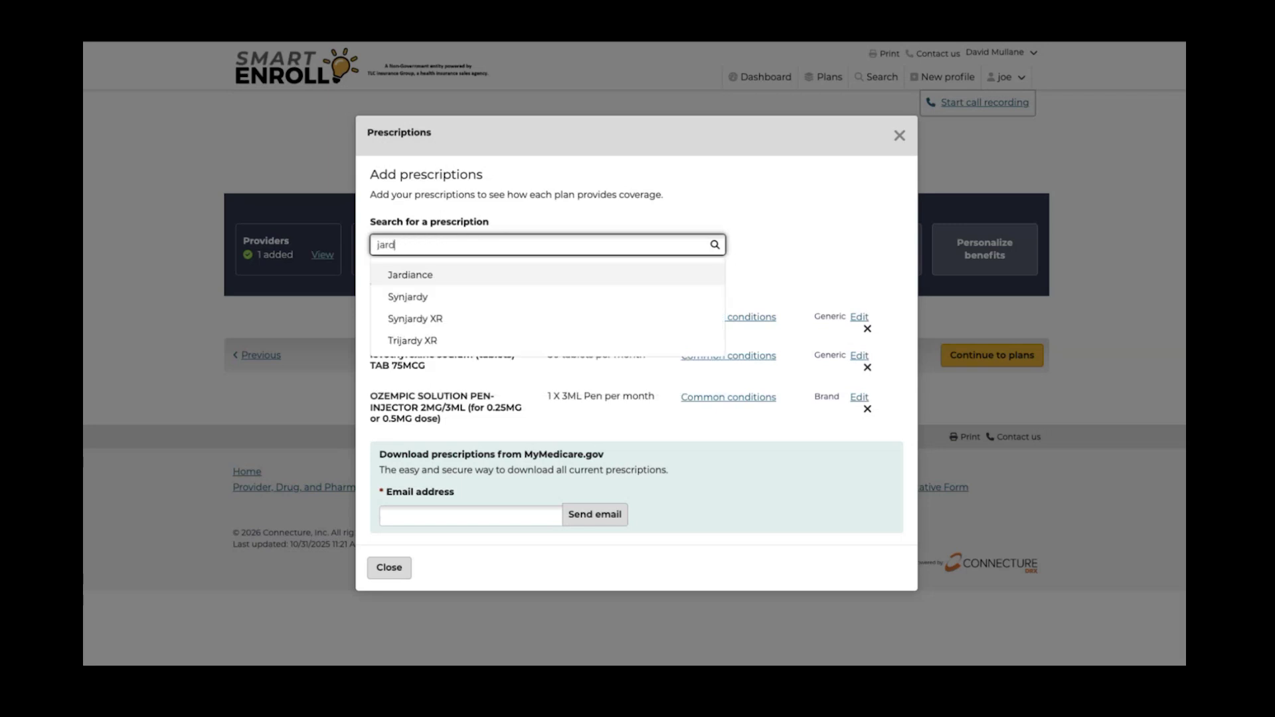
click(441, 273)
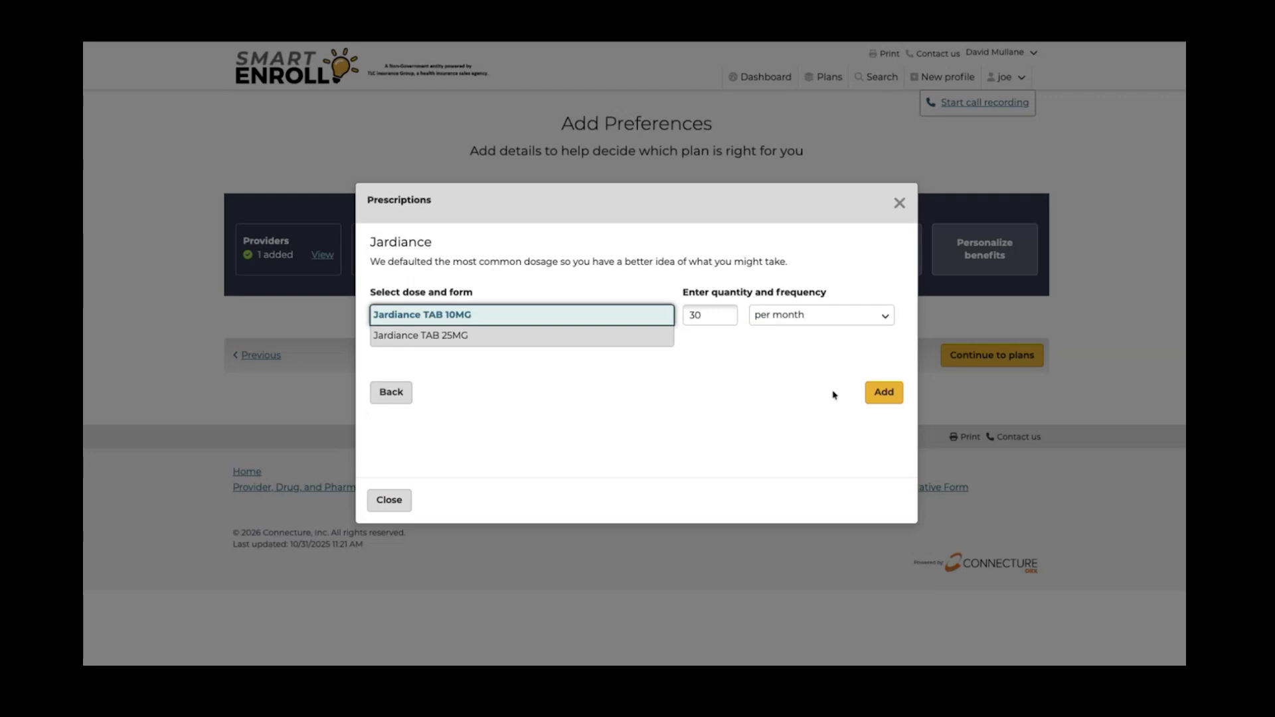
click(883, 393)
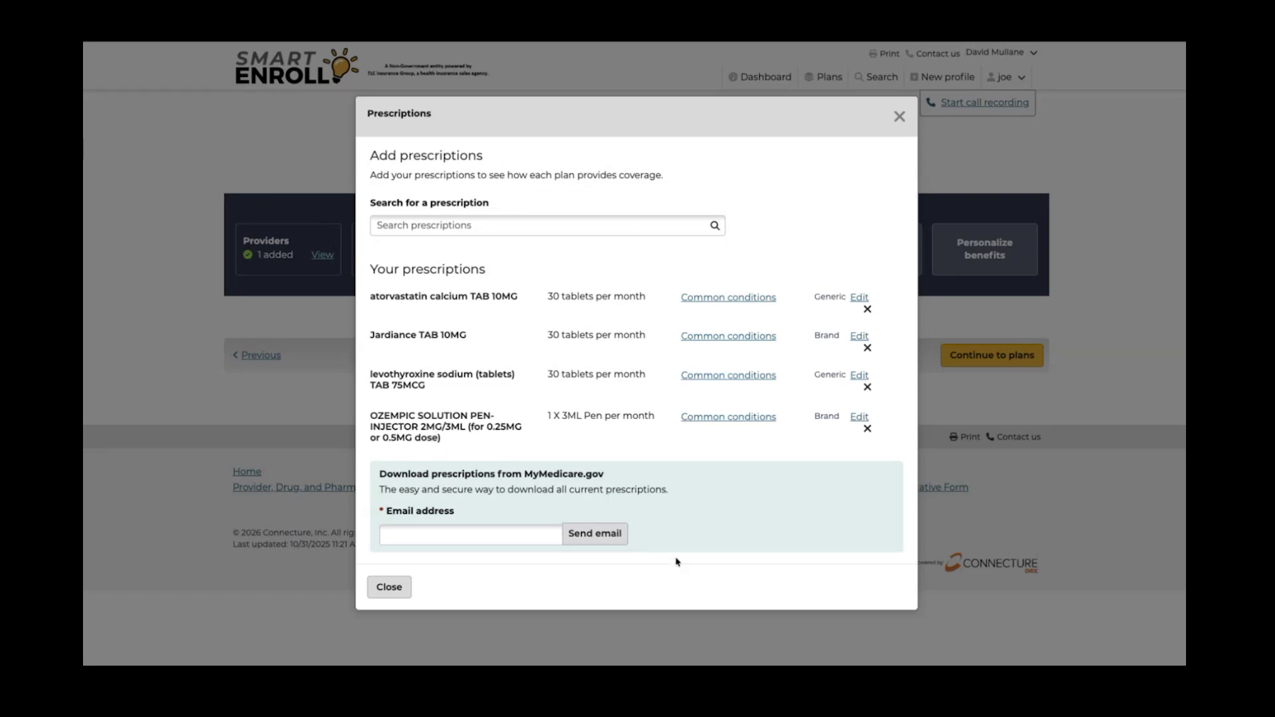
Highlight the MyMedicare.gov note, then close the Prescriptions list to return to Add Preferences
drag(525, 474, 615, 478)
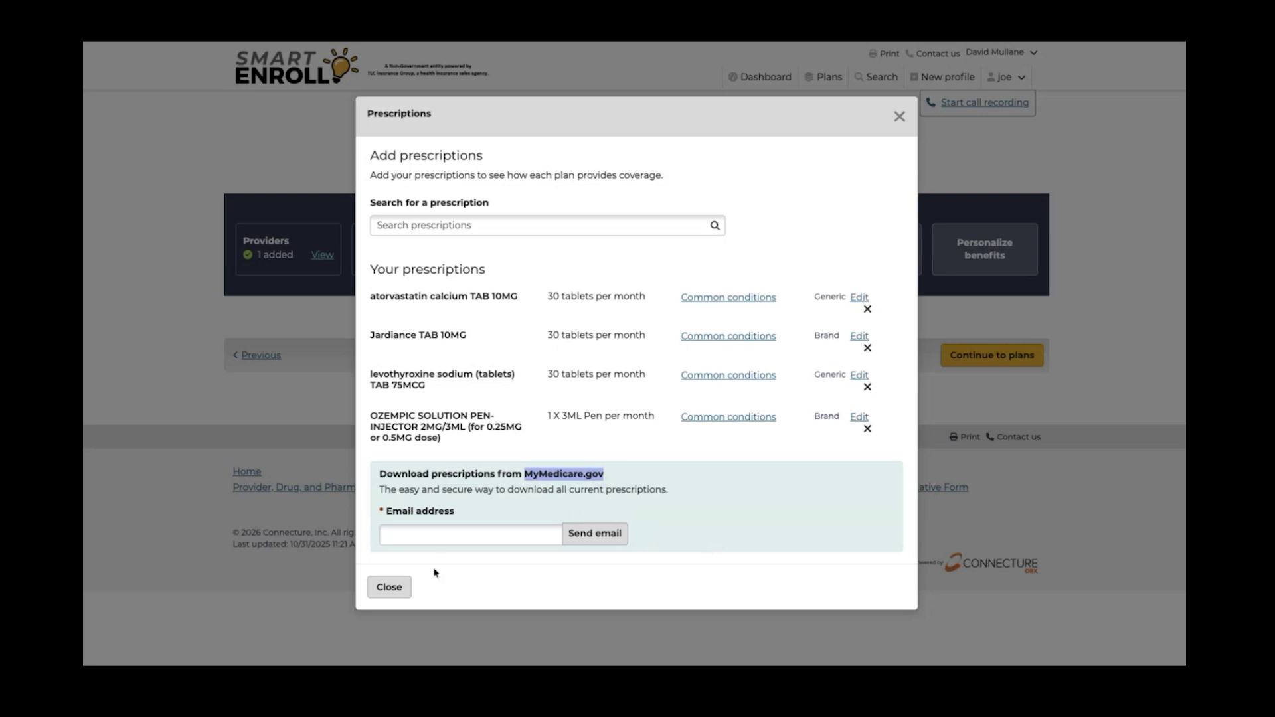
click(391, 588)
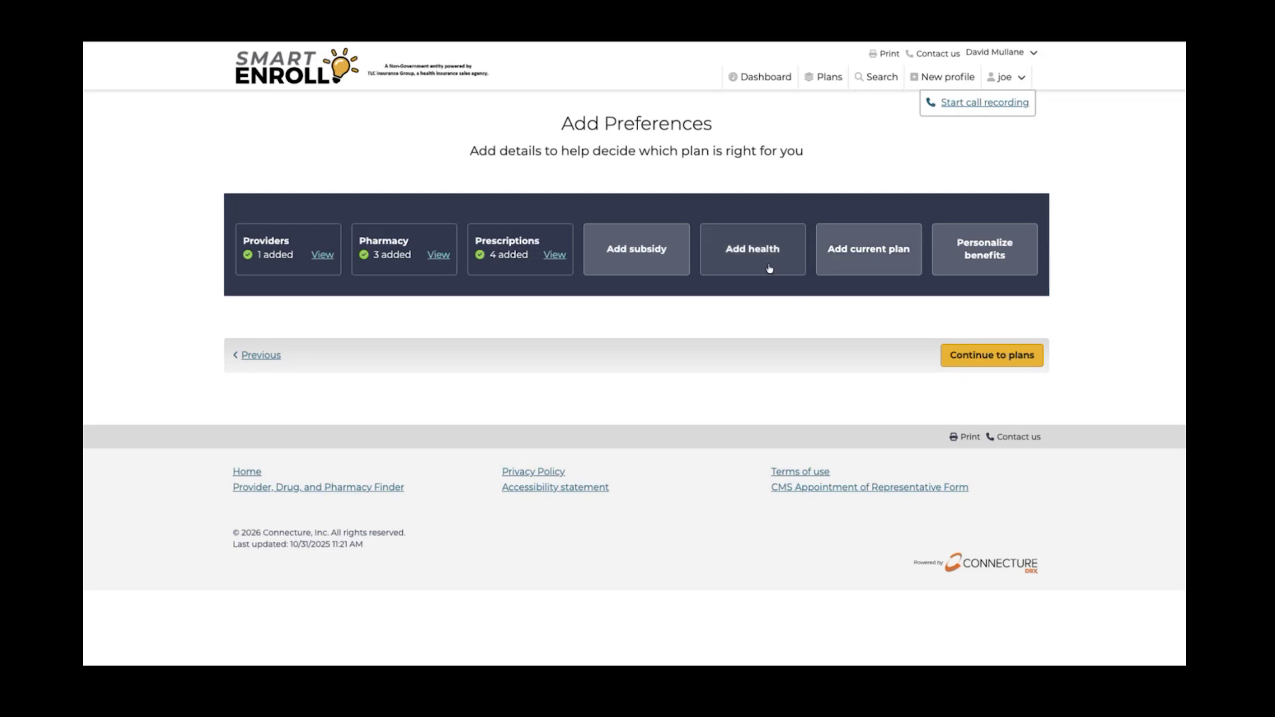
Set the current plan to Aetna Medicare Advantra Premier (HMO-POS), a Medicare Advantage Prescription Drug Plan
click(863, 251)
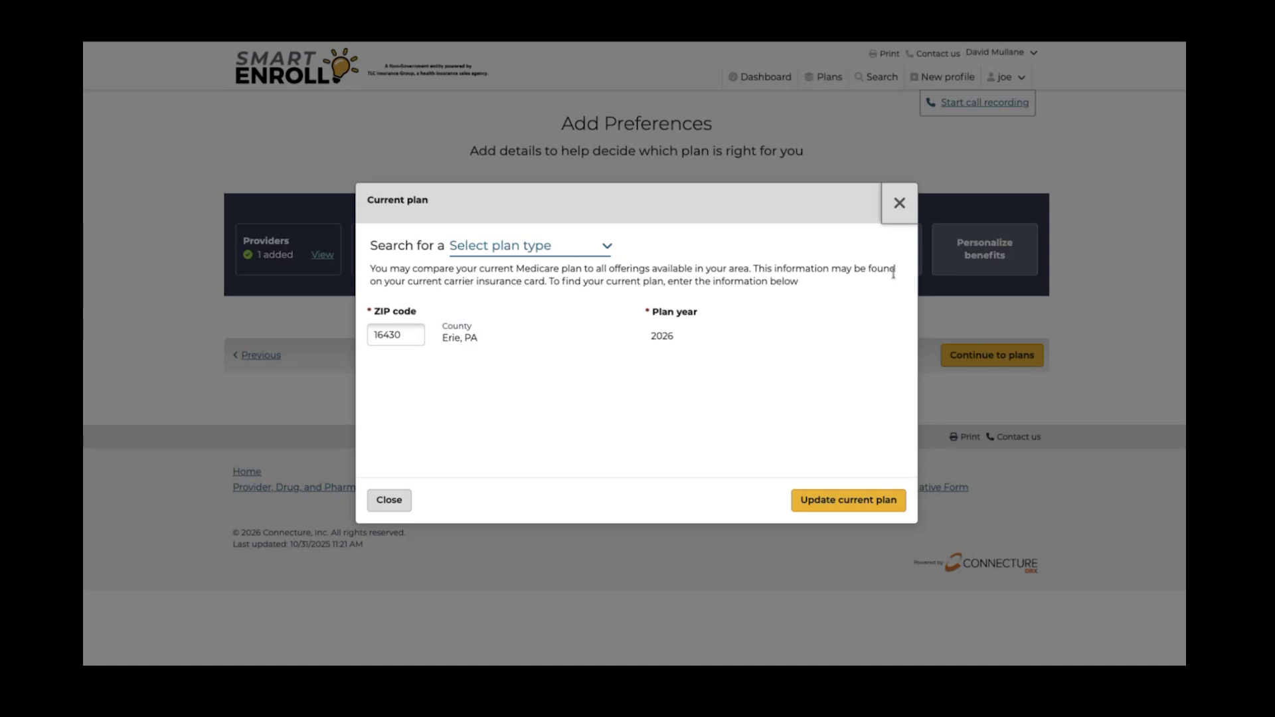
click(607, 250)
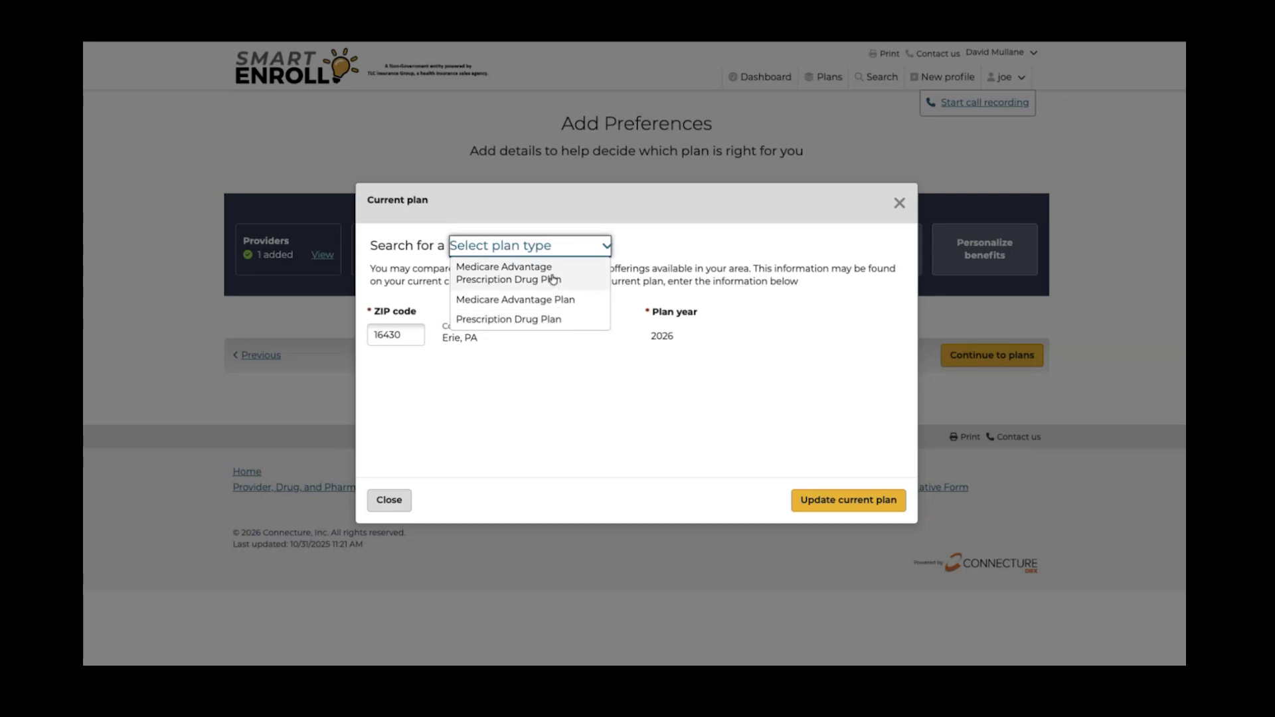
click(553, 280)
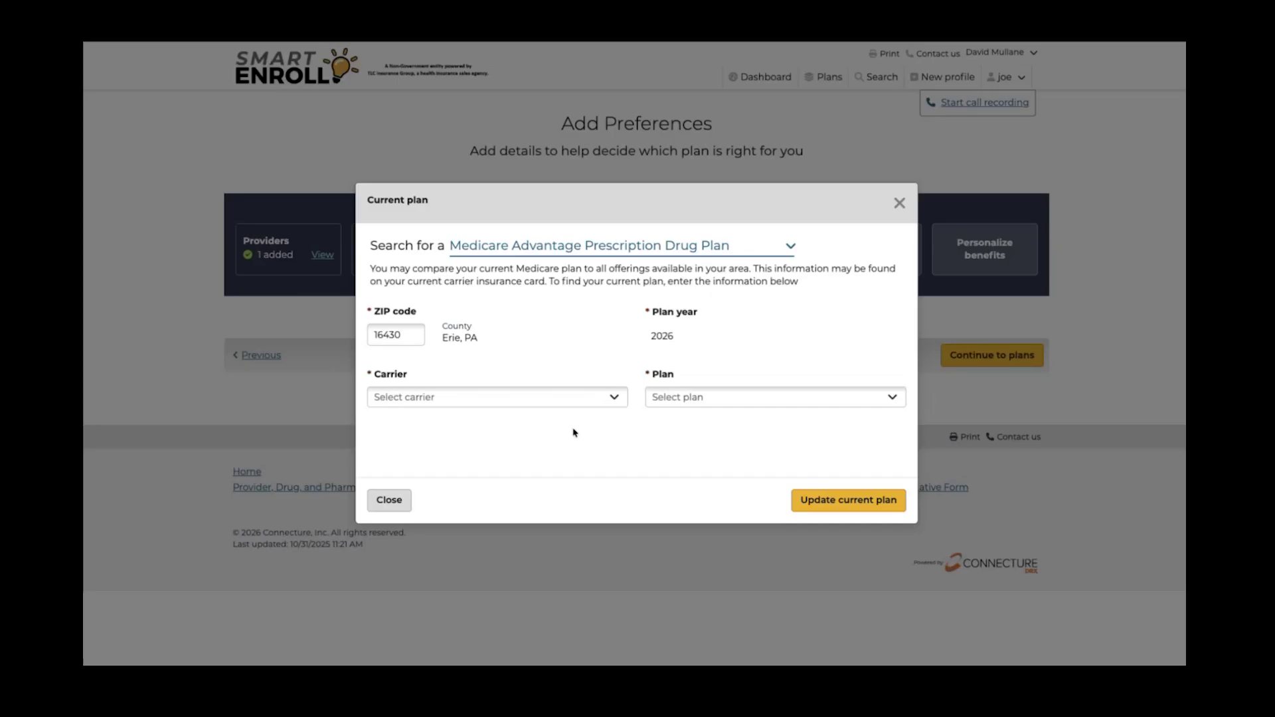
click(613, 398)
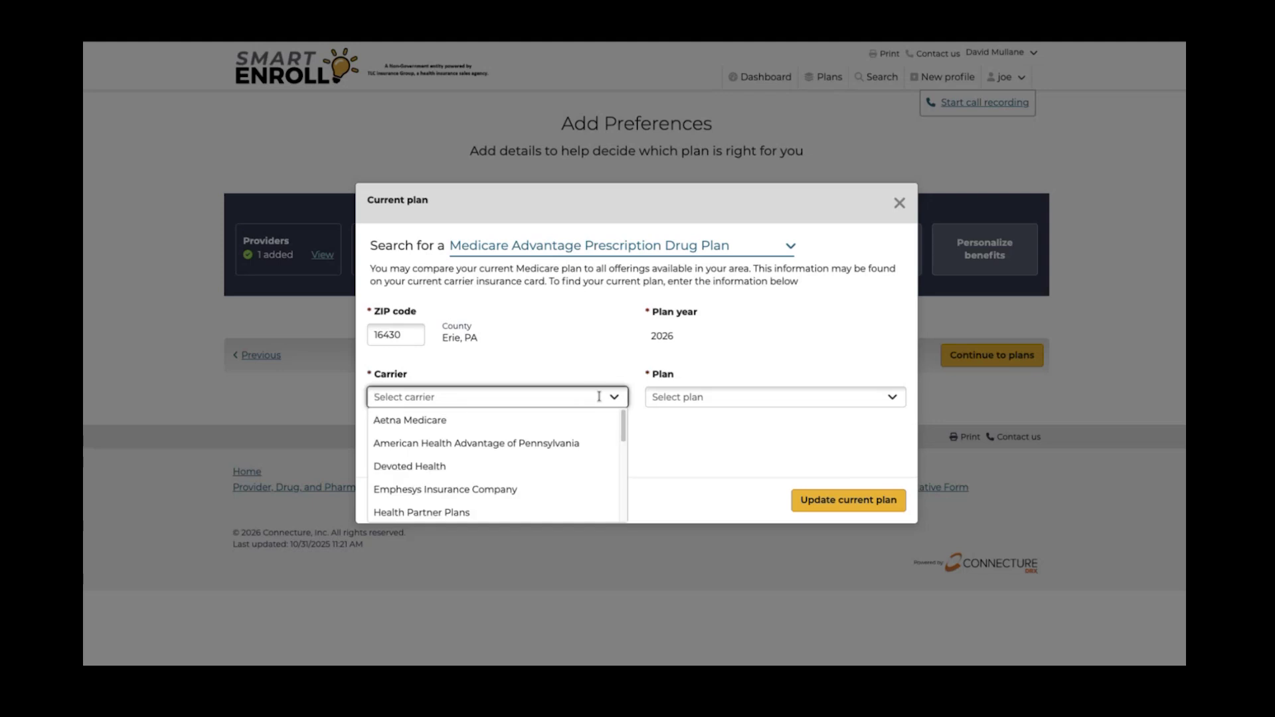
click(430, 425)
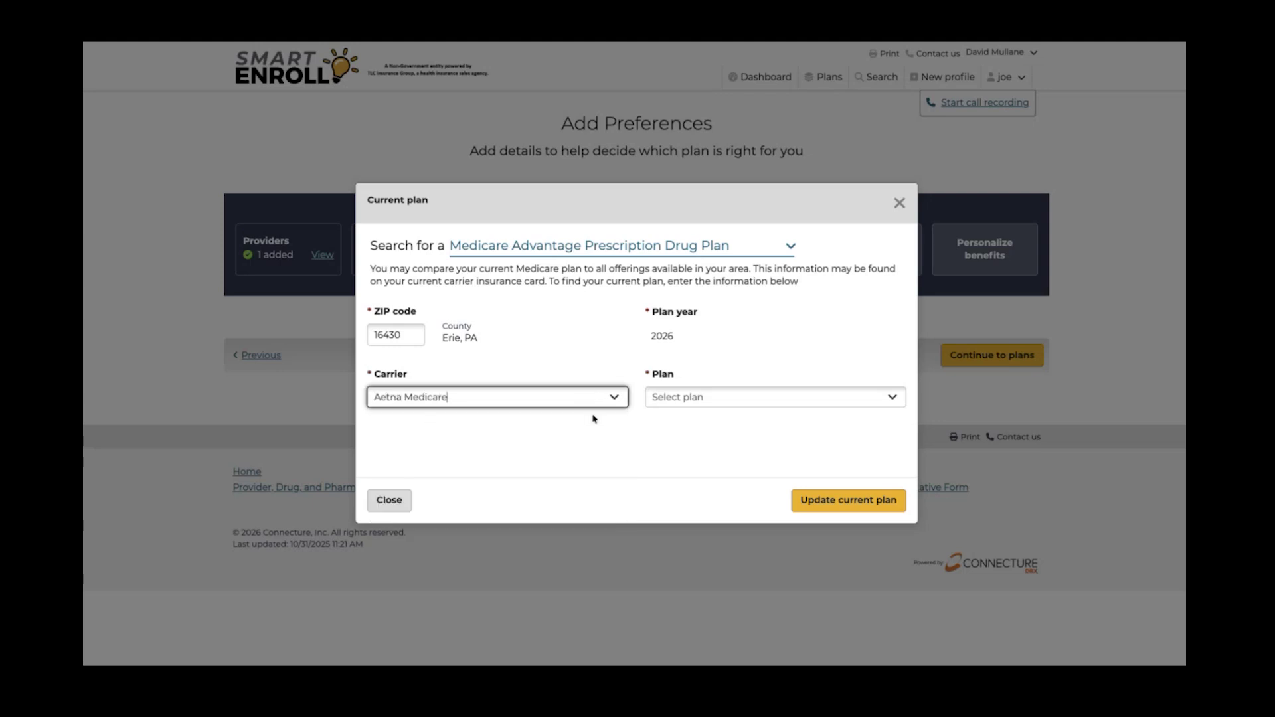
click(711, 399)
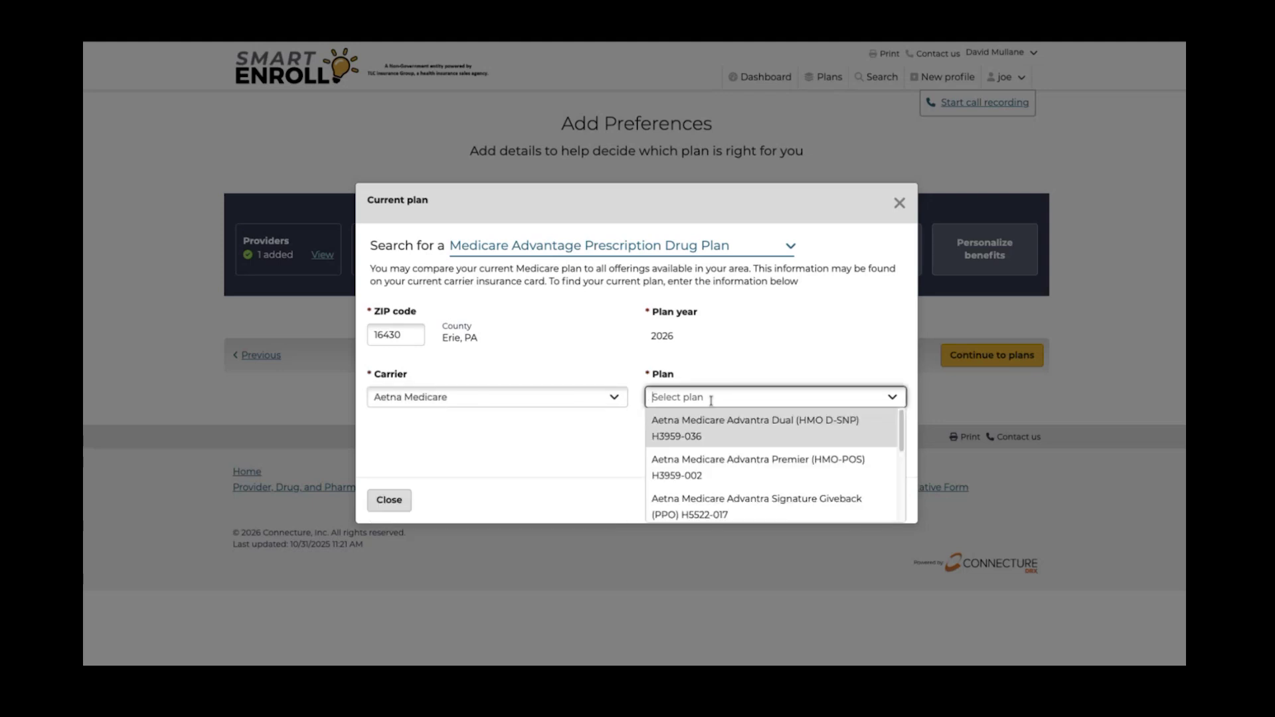
scroll(724, 444, down, 1)
click(724, 437)
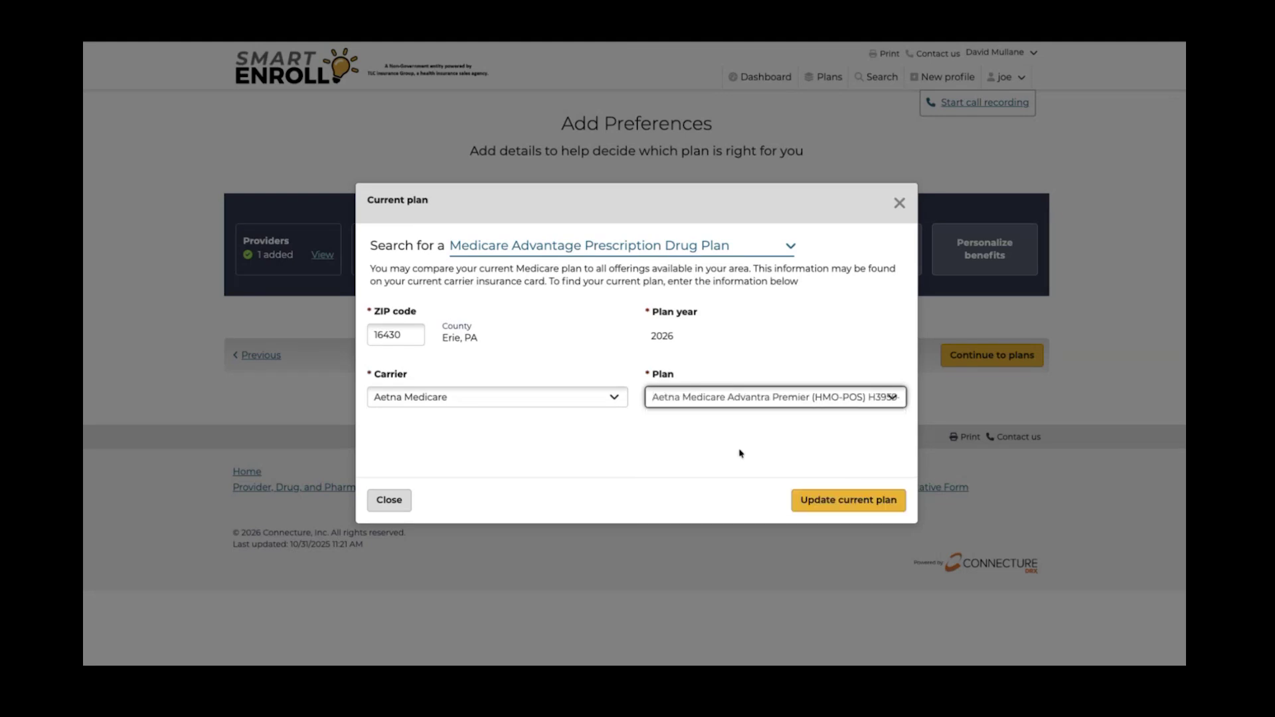
click(855, 503)
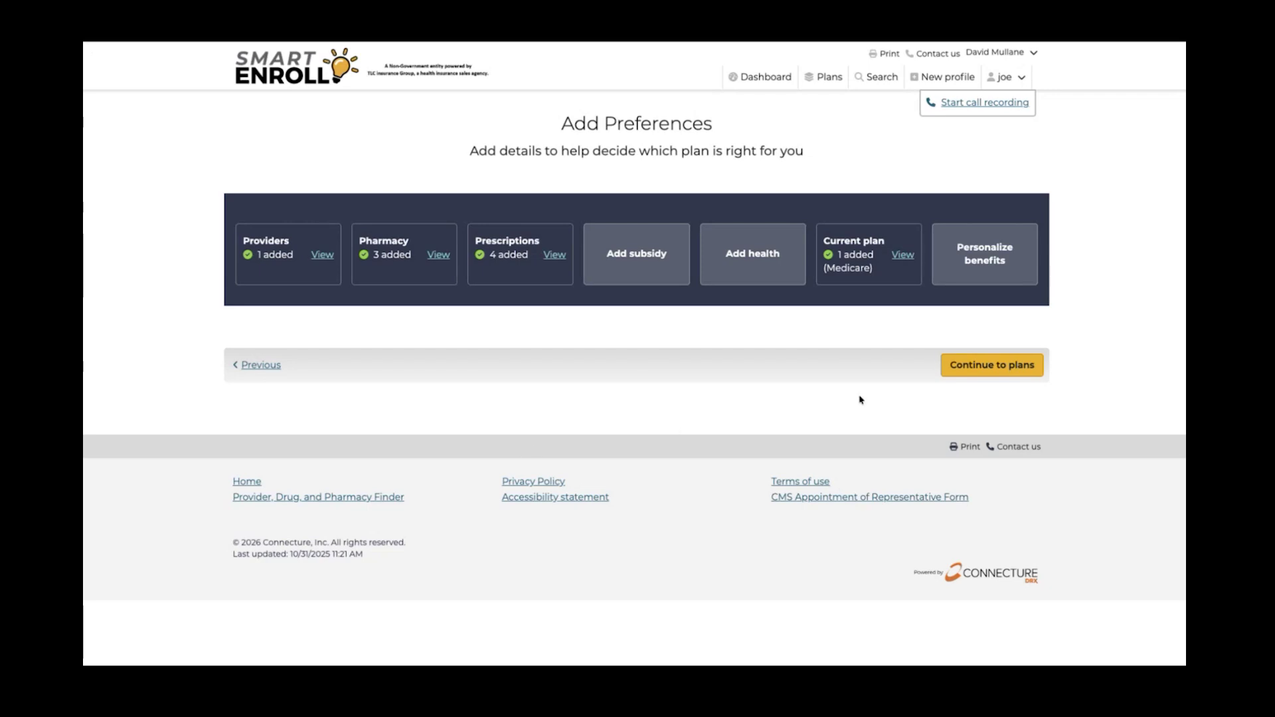
Continue to the 154 available plans and show the Medicare Supplement Plans form
click(966, 376)
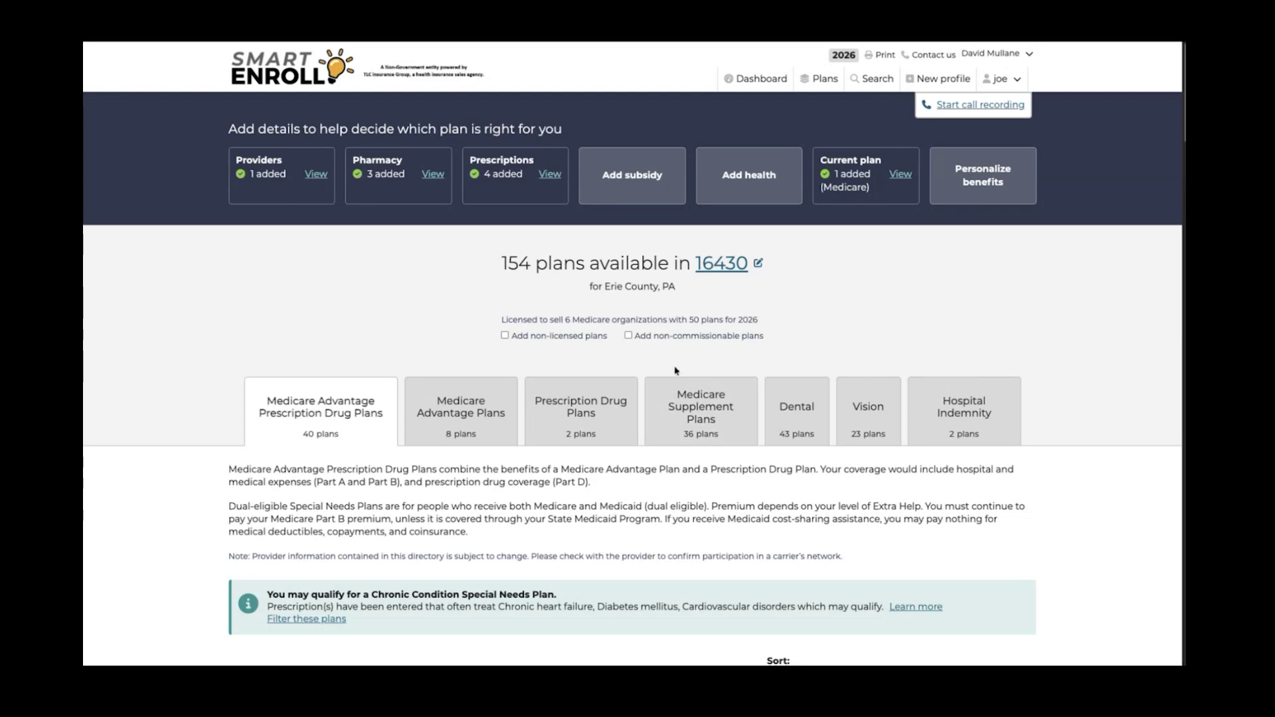
click(695, 400)
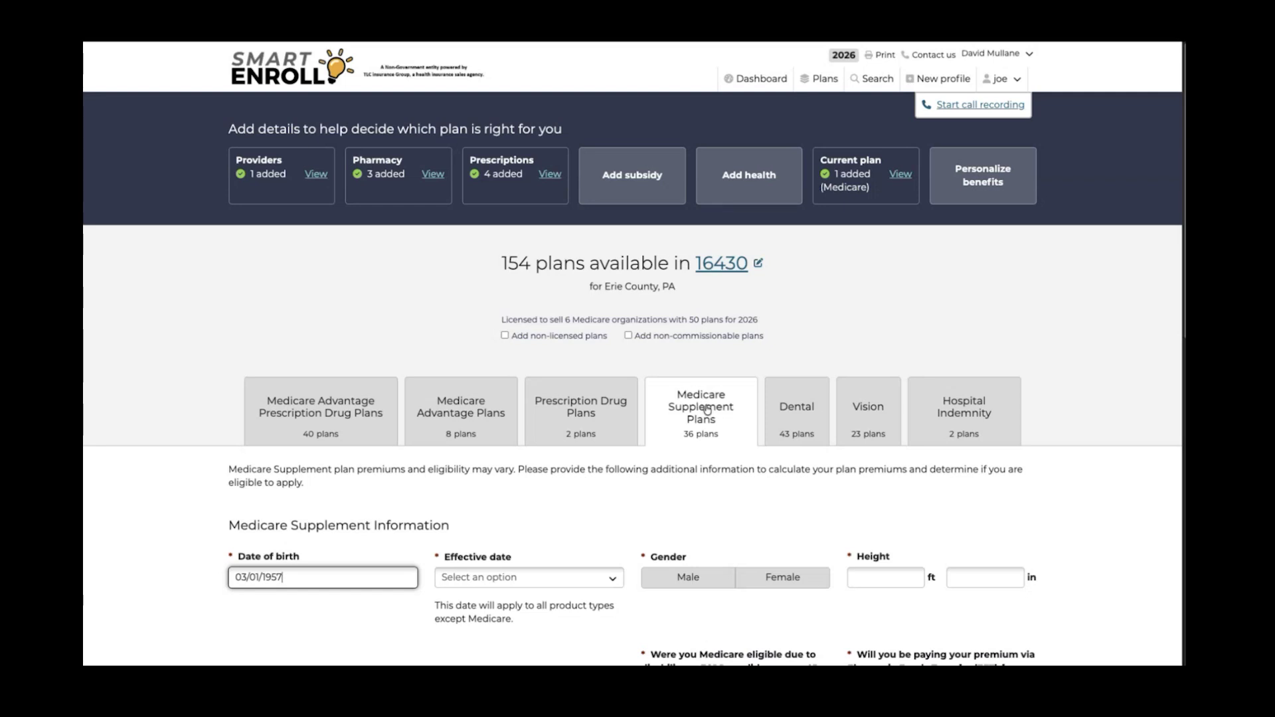
Switch to Prescription Drug Plans and review the HealthSpring Extra Rx and Assurance Rx cards
click(567, 428)
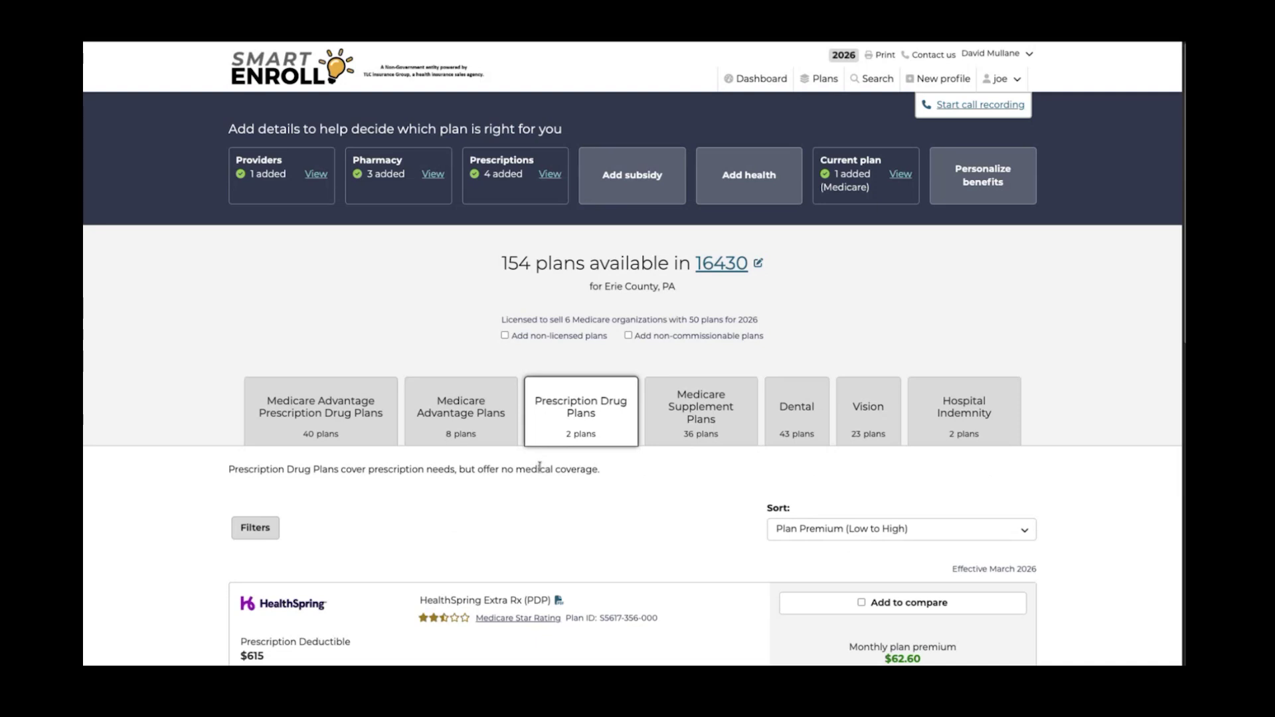
scroll(540, 468, down, 2)
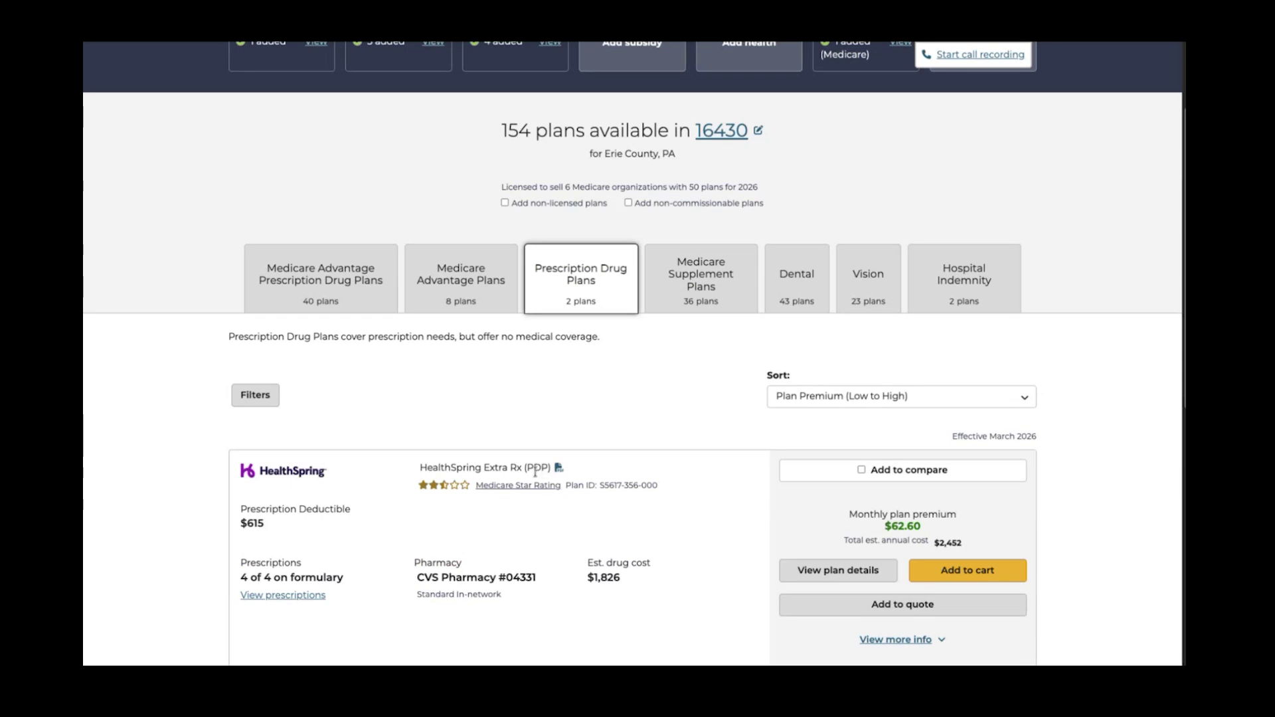
scroll(535, 473, down, 3)
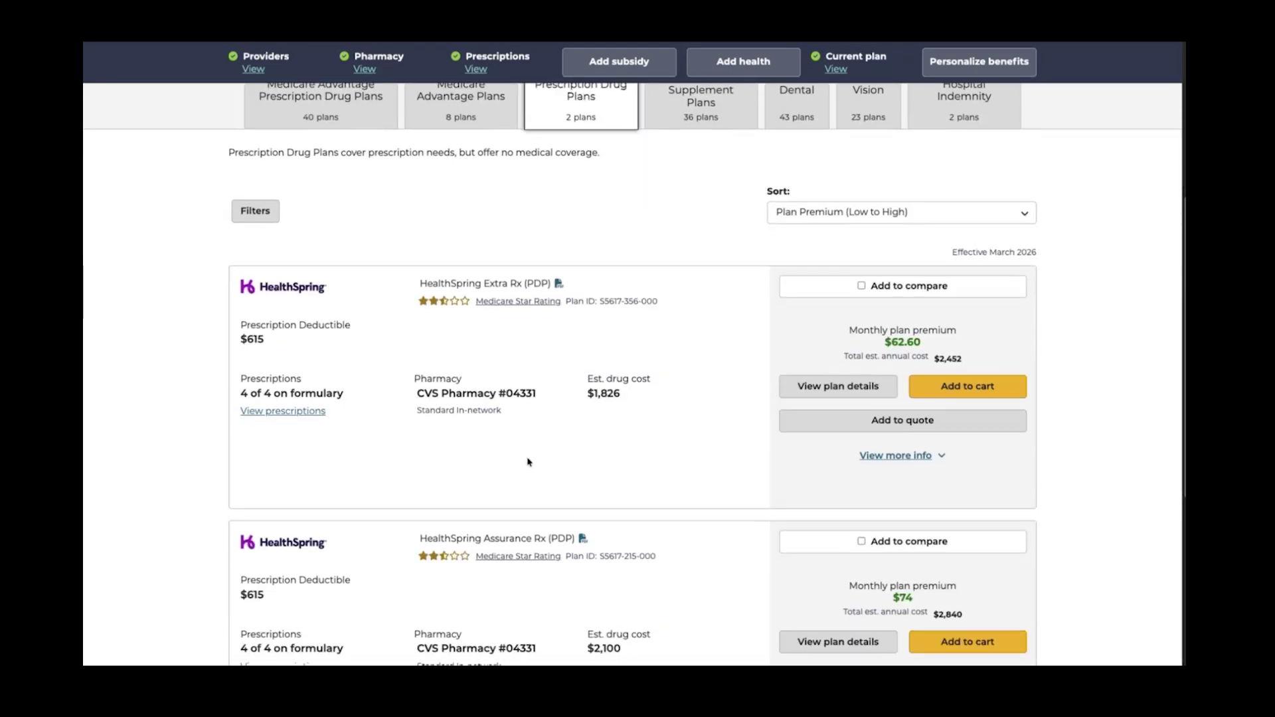
scroll(530, 461, down, 2)
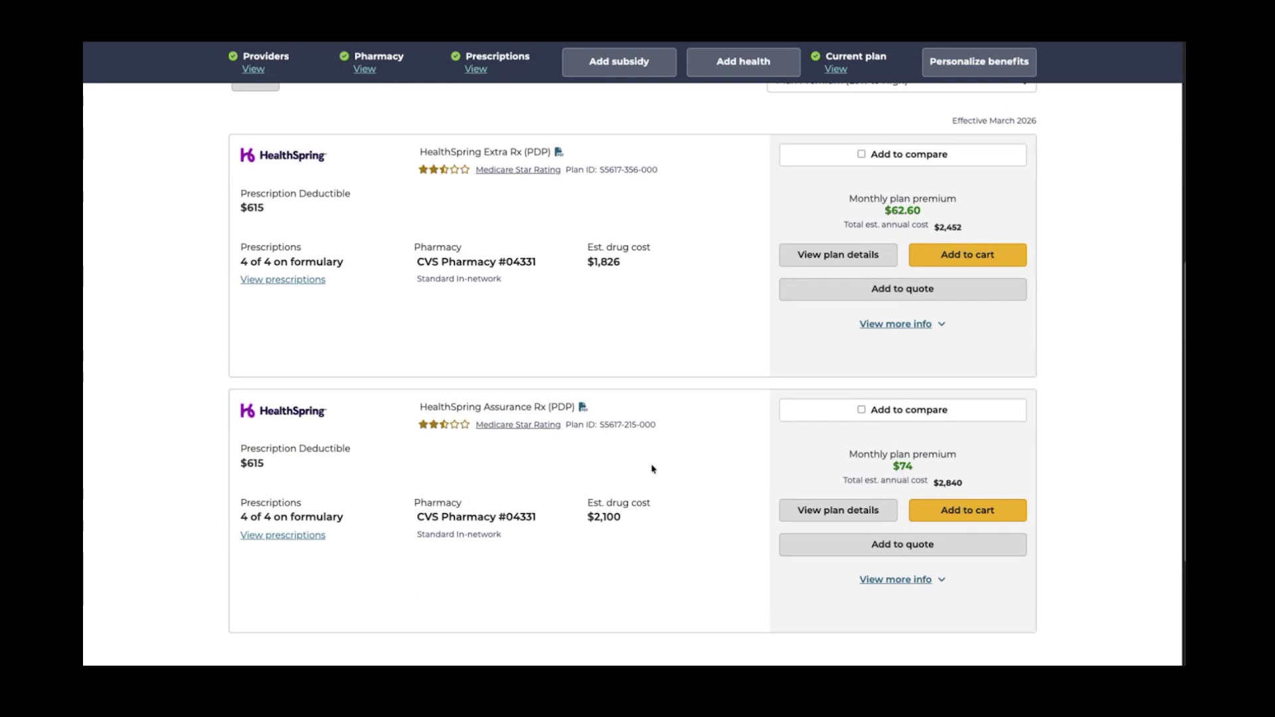
scroll(602, 467, up, 2)
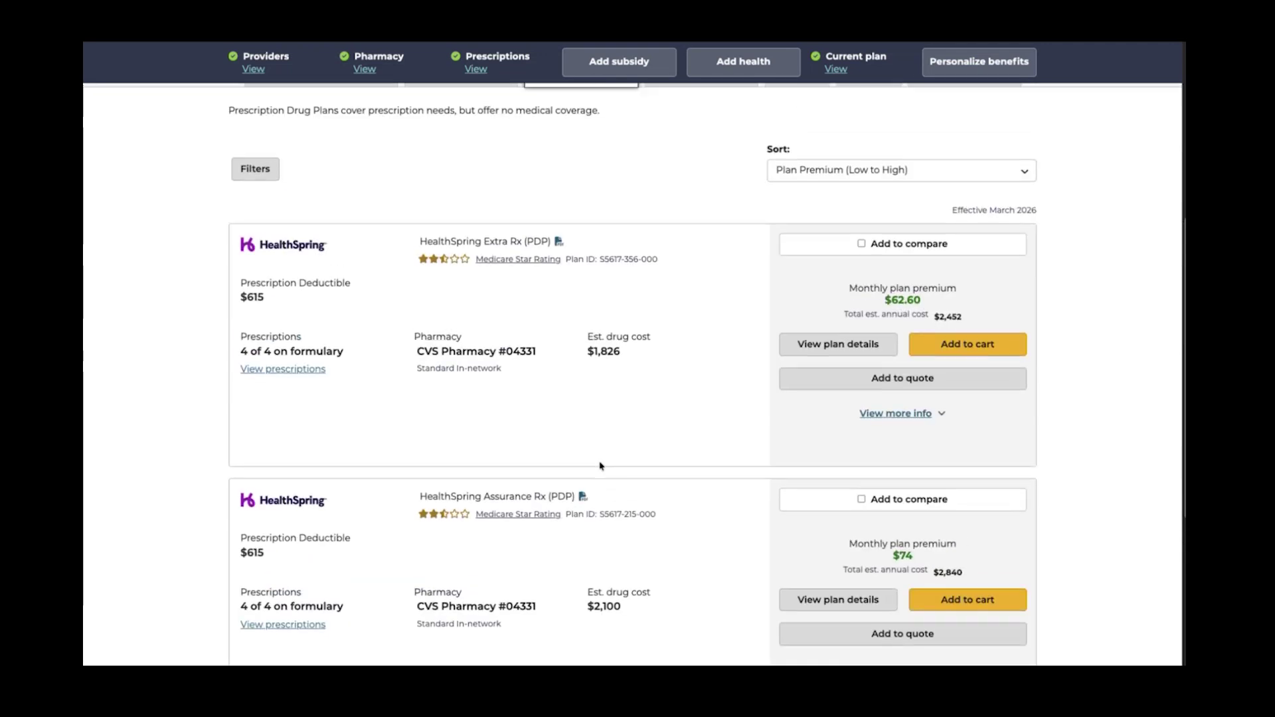
scroll(600, 467, up, 3)
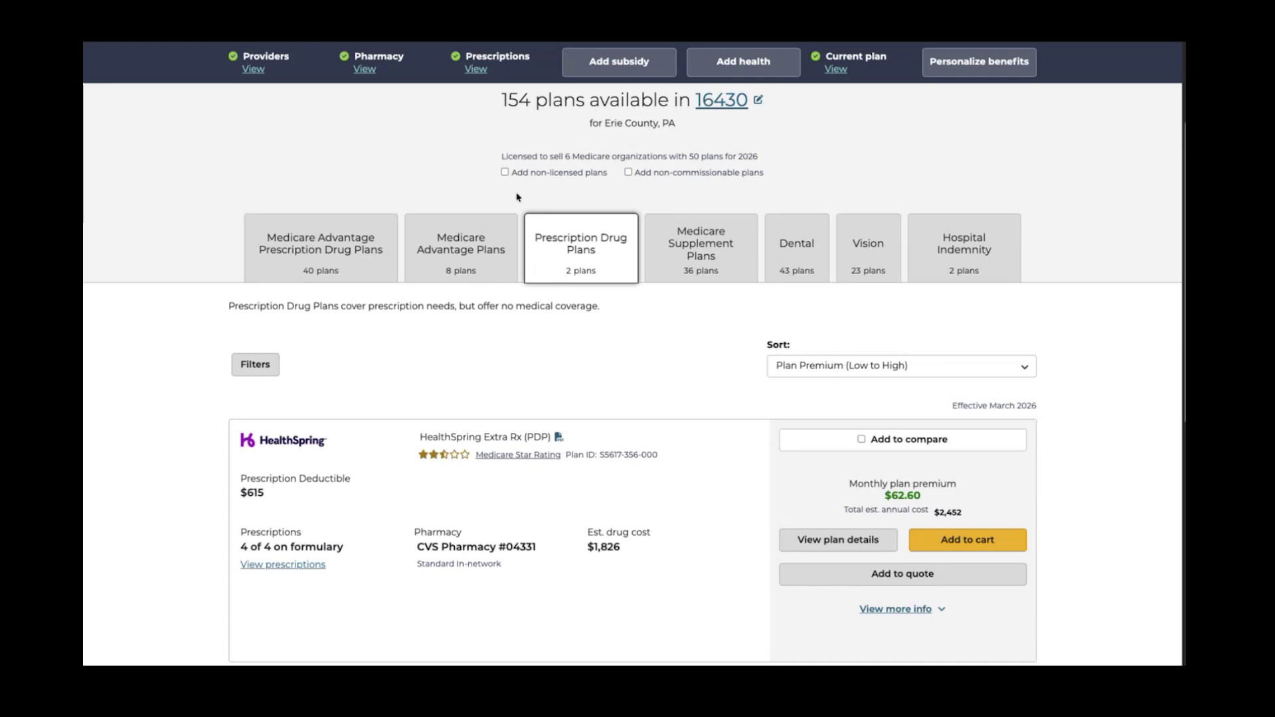
Include non-commissionable and non-licensed plans, raising the count to 201 with 12 PDPs
click(629, 173)
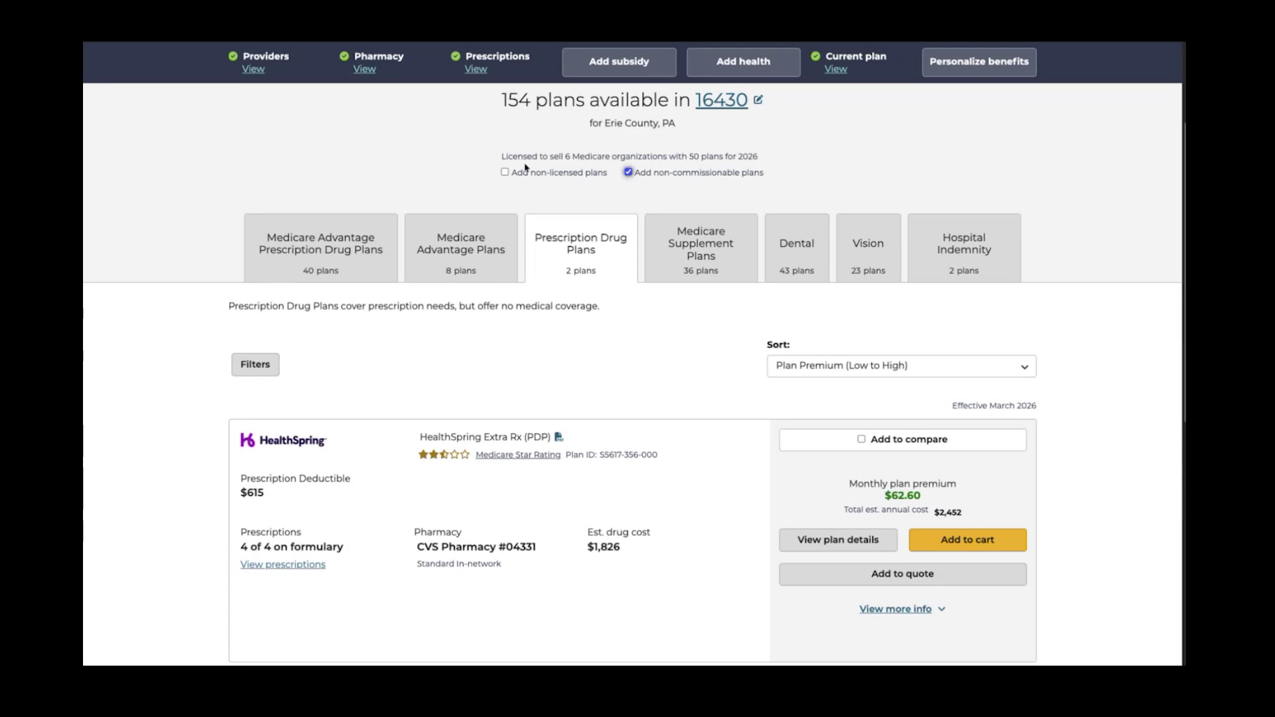
click(505, 173)
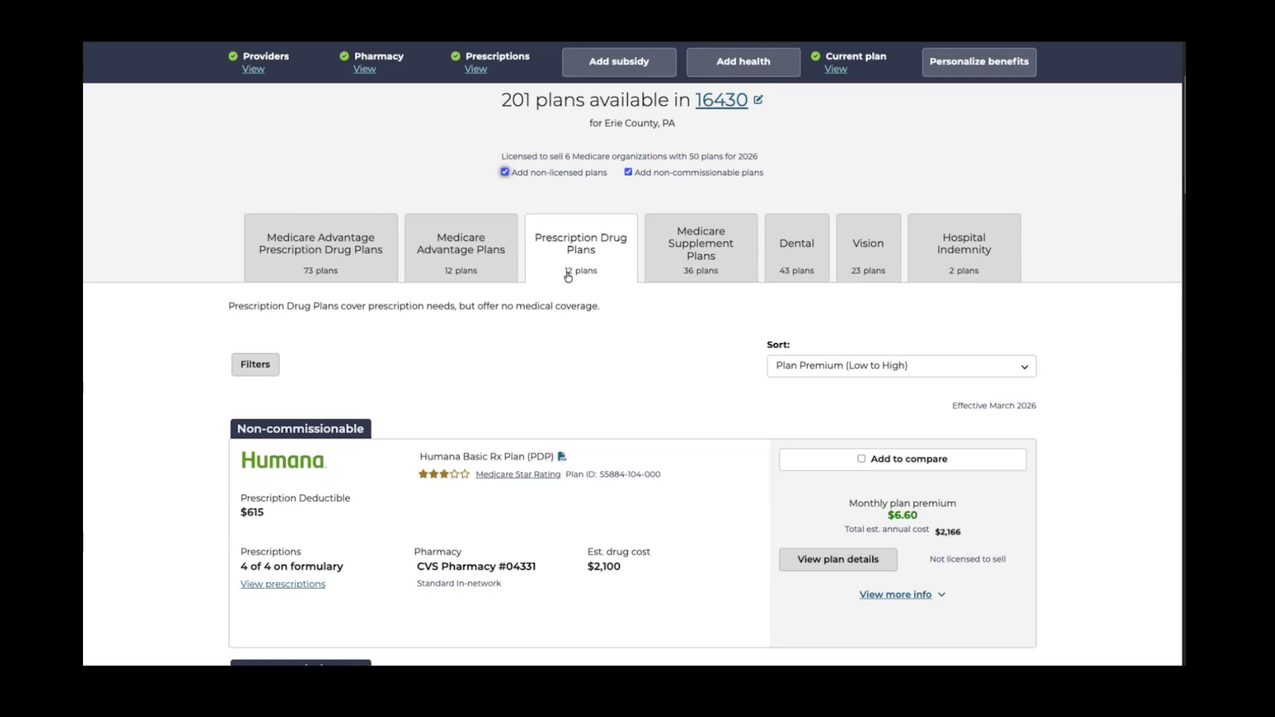
scroll(637, 351, down, 3)
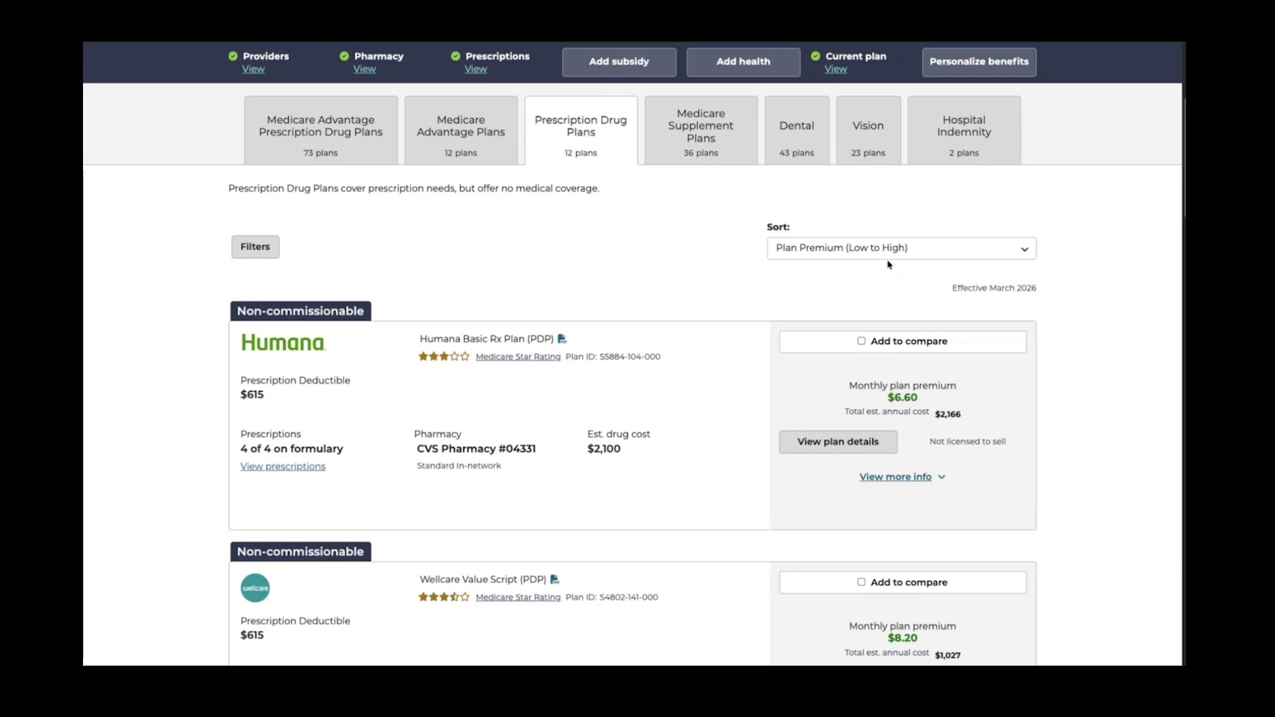
Sort the prescription drug plans by Total Estimated Cost
click(1018, 253)
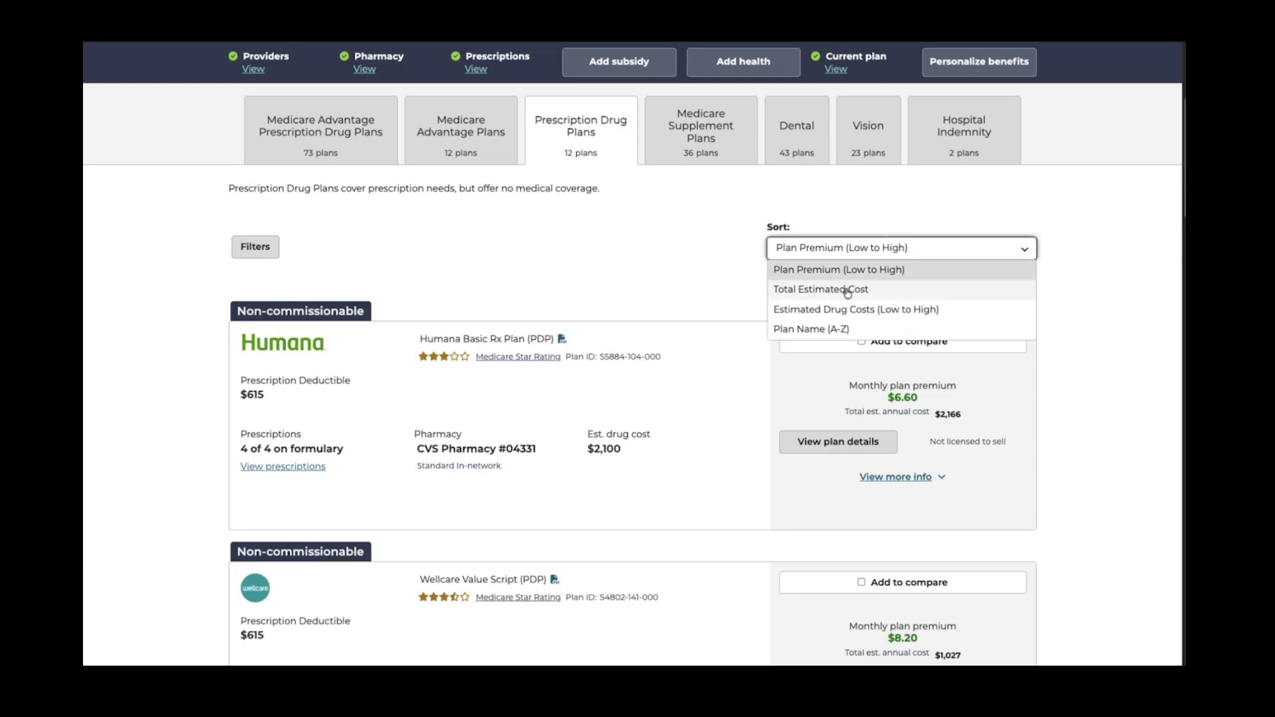
click(847, 290)
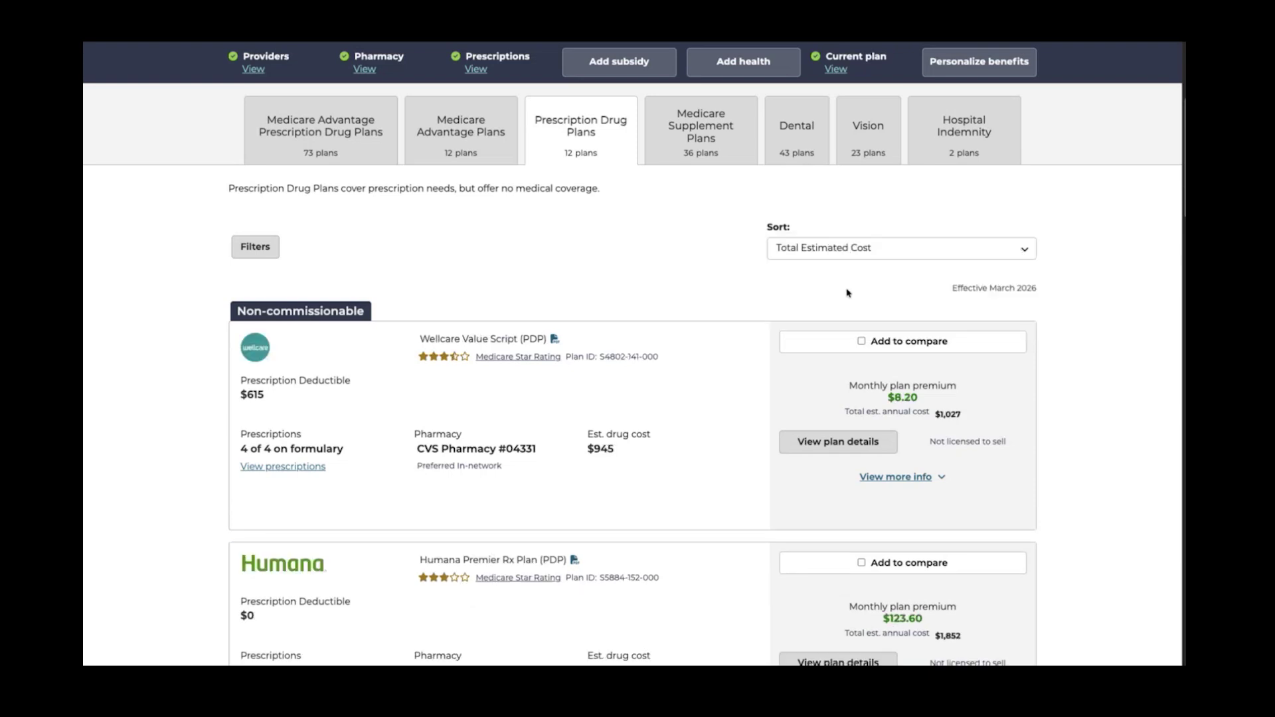
click(838, 251)
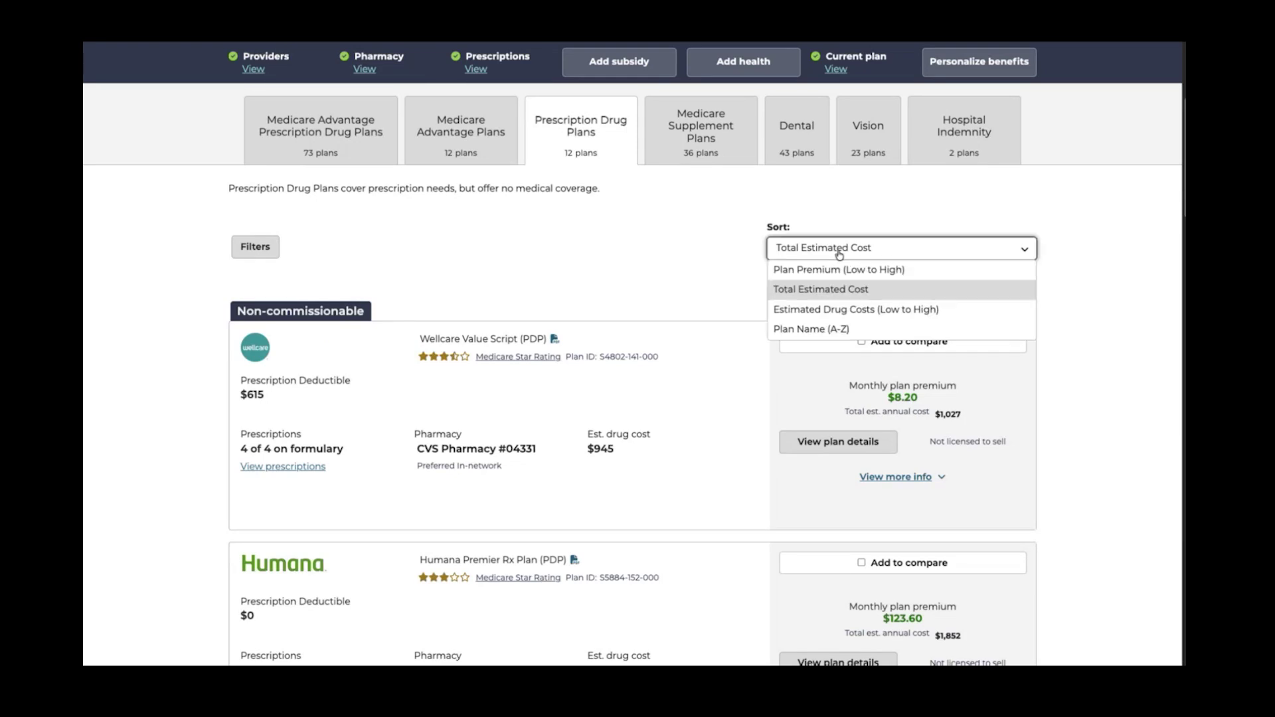
click(833, 289)
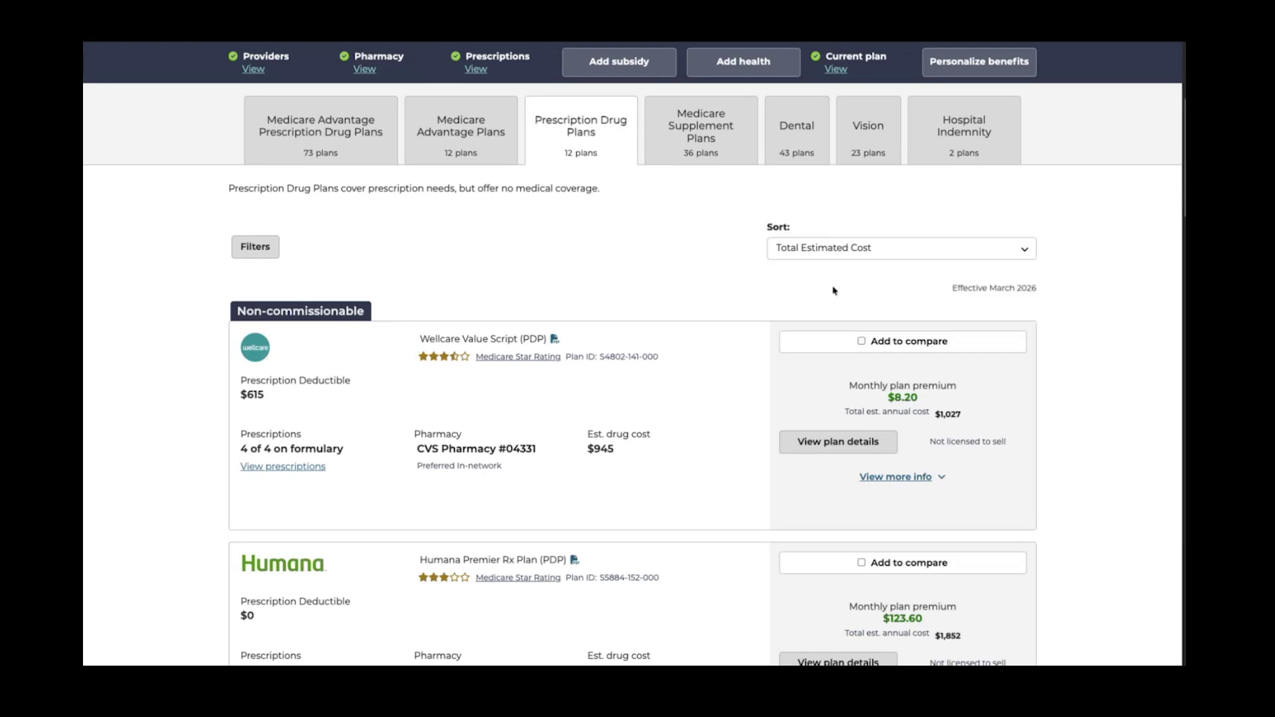
Highlight the Wellcare Value Script $8.20 monthly premium, then clear the selection
scroll(739, 264, down, 1)
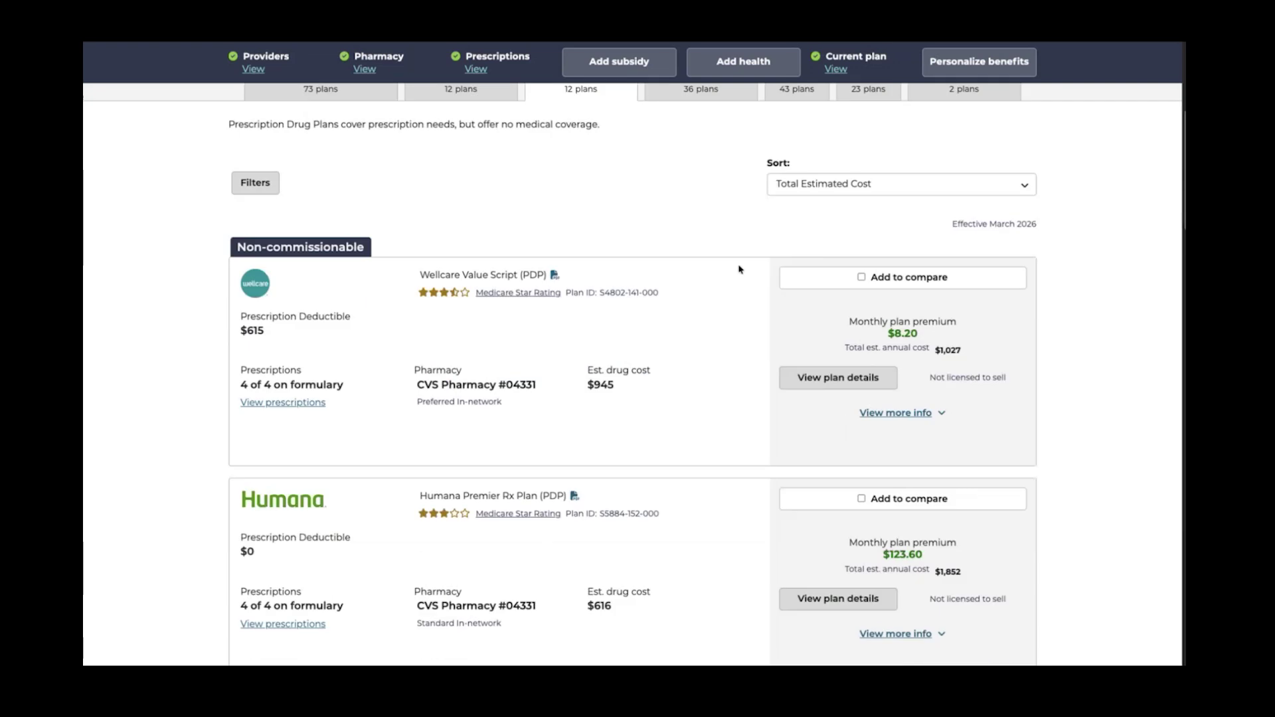
scroll(740, 271, down, 1)
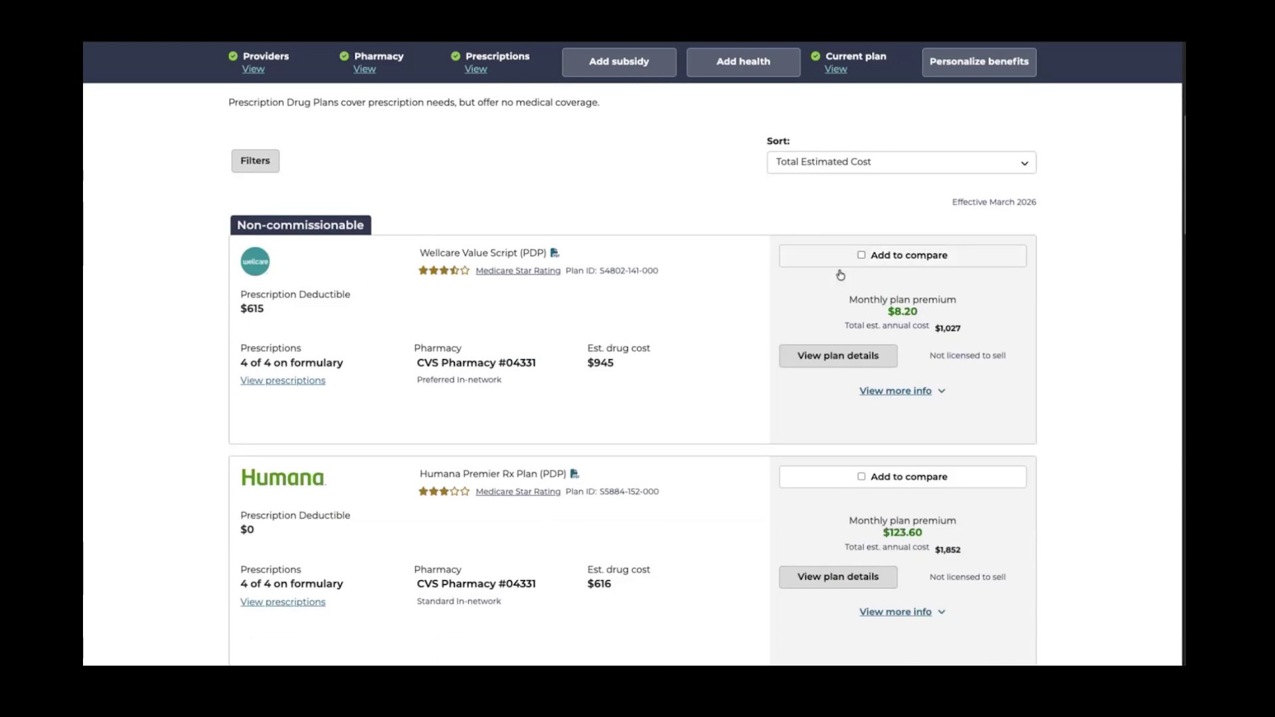
drag(851, 299, 959, 339)
click(977, 330)
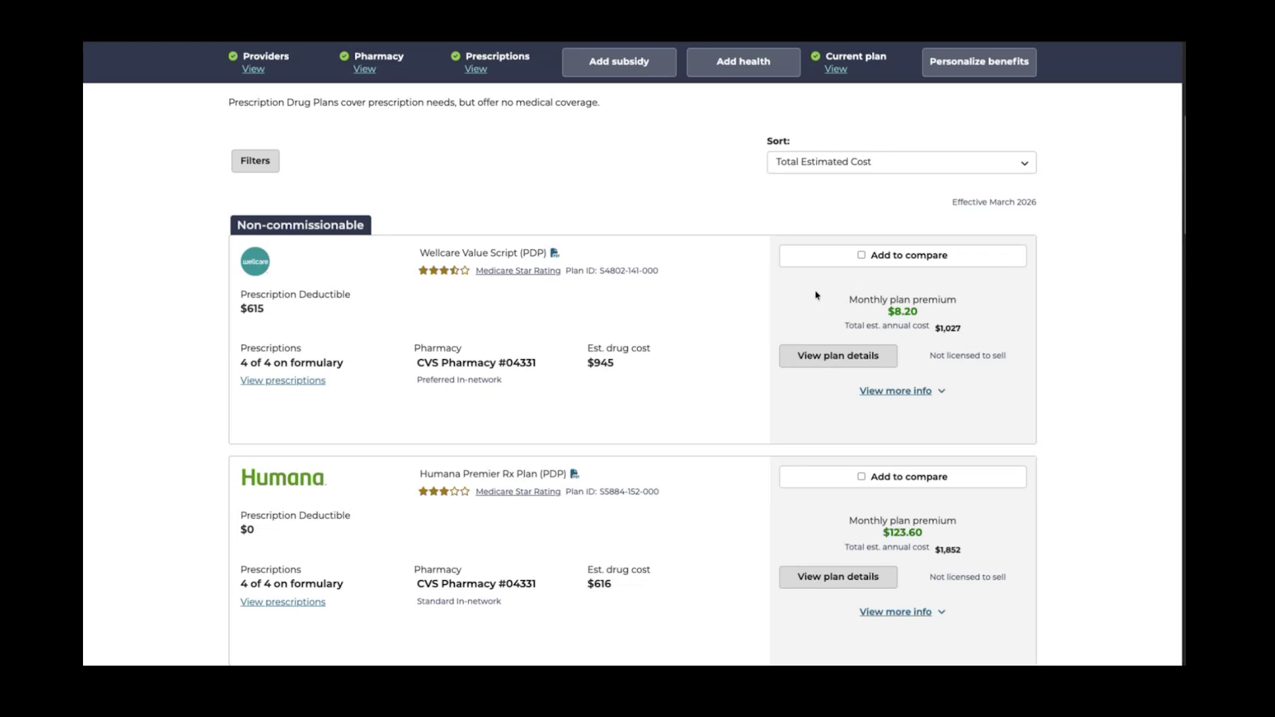
scroll(728, 305, up, 3)
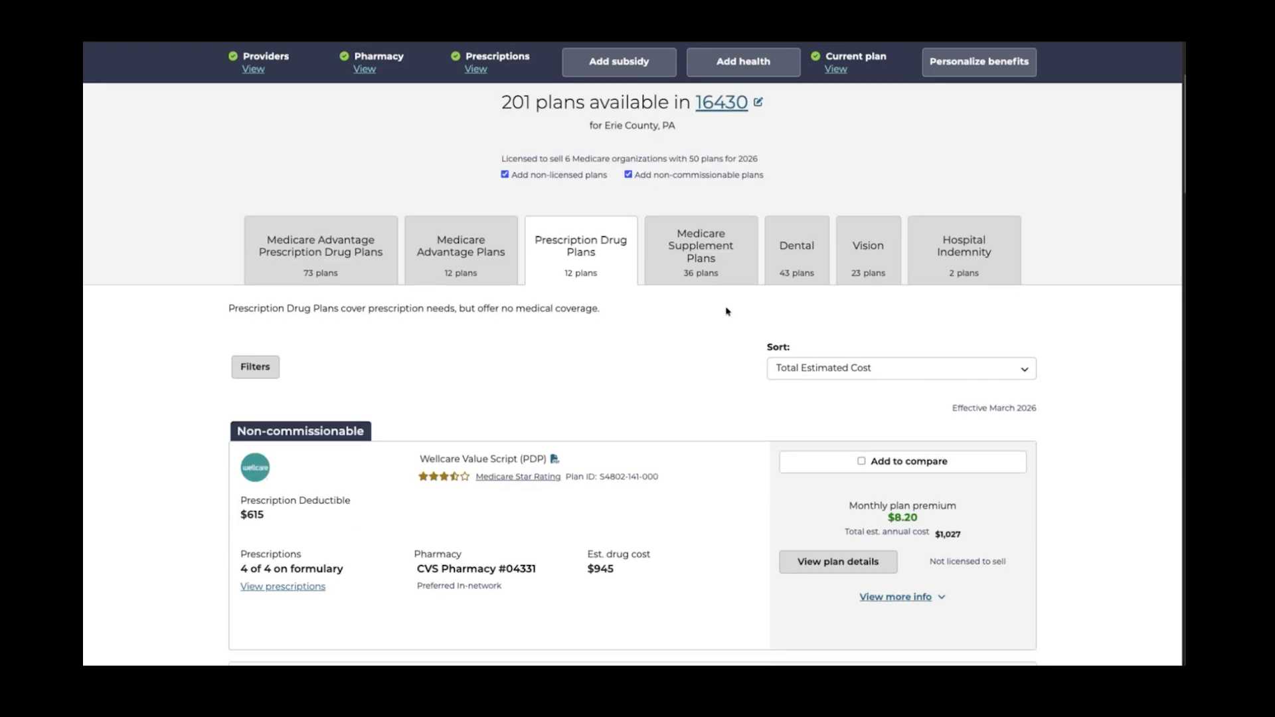
scroll(727, 311, down, 2)
scroll(669, 311, down, 2)
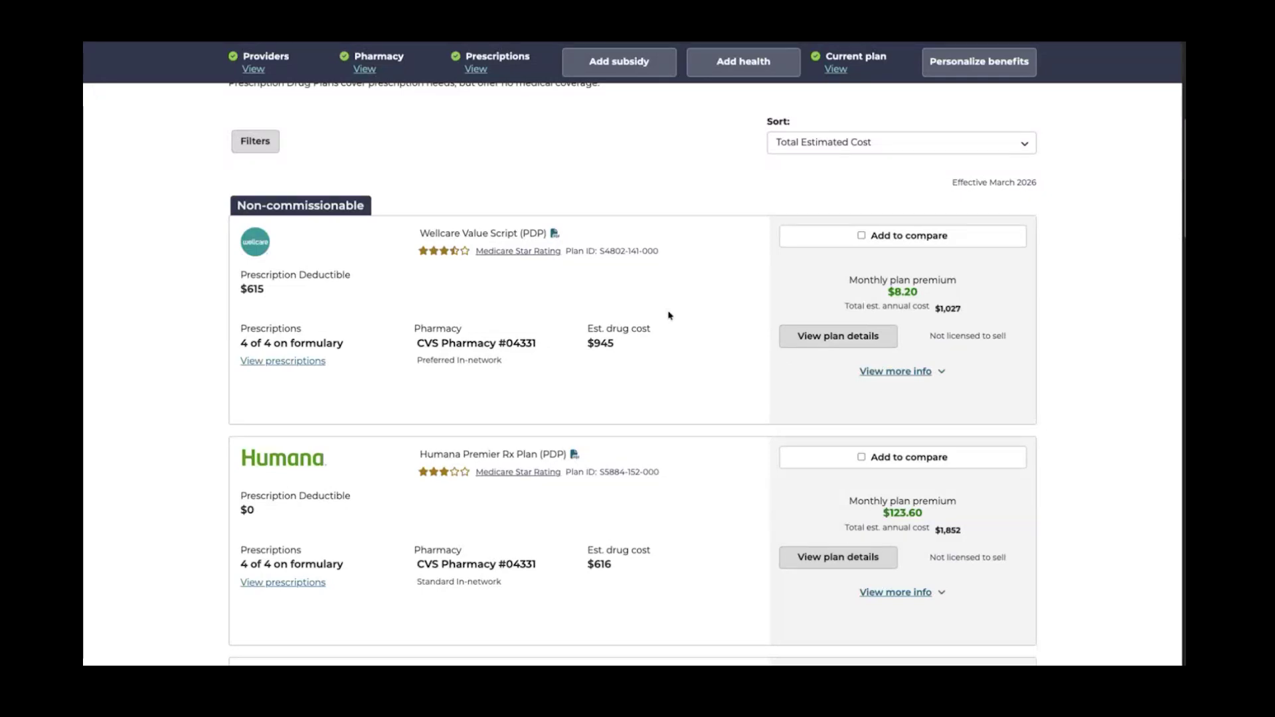
triple_click(602, 340)
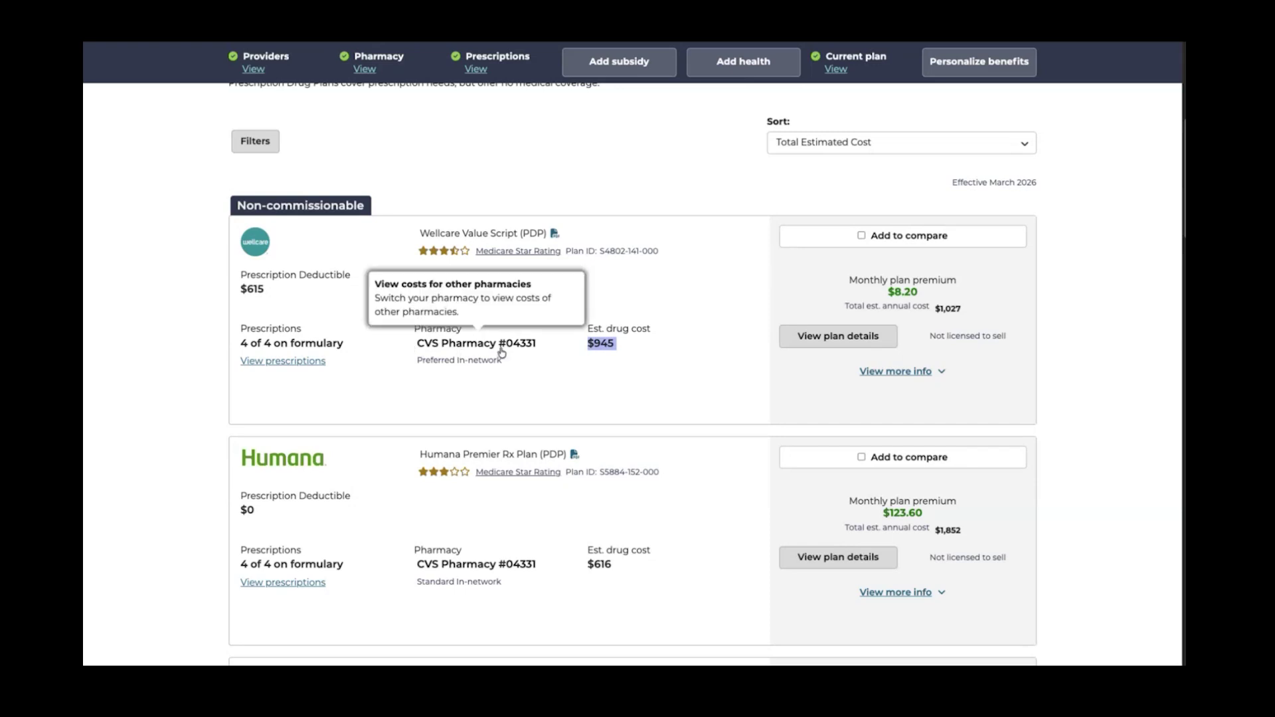
click(312, 362)
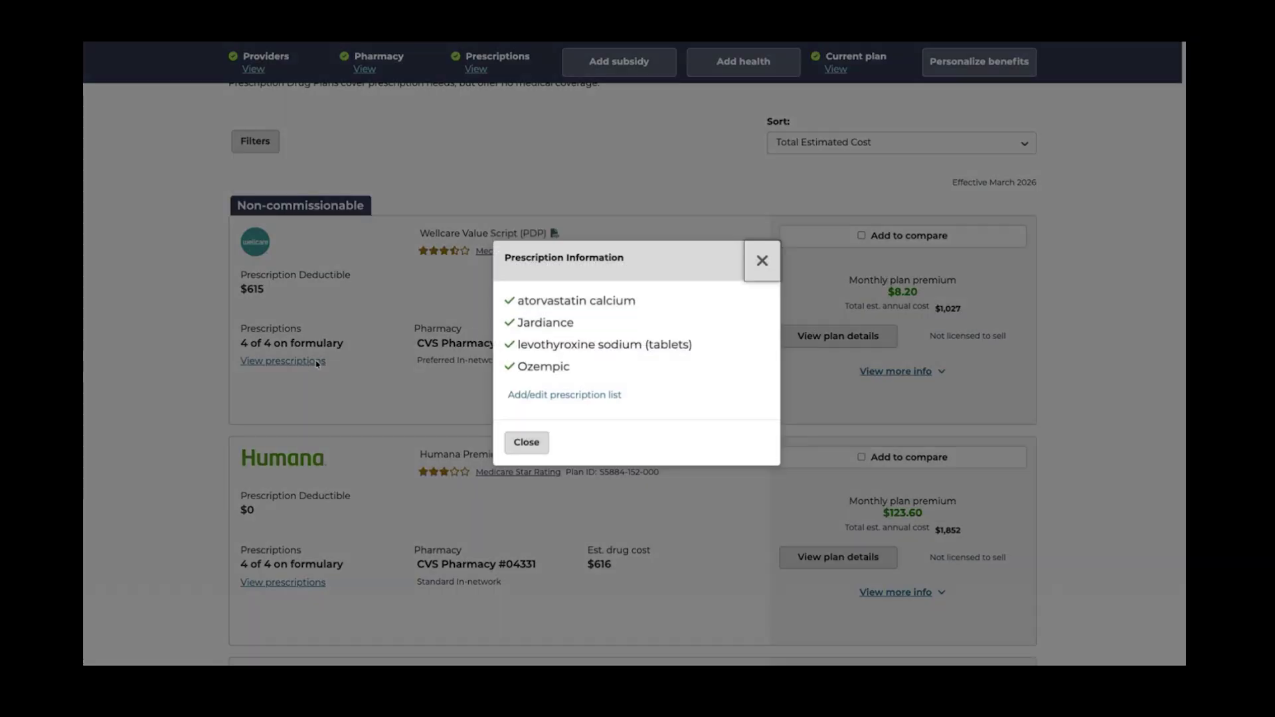
click(764, 261)
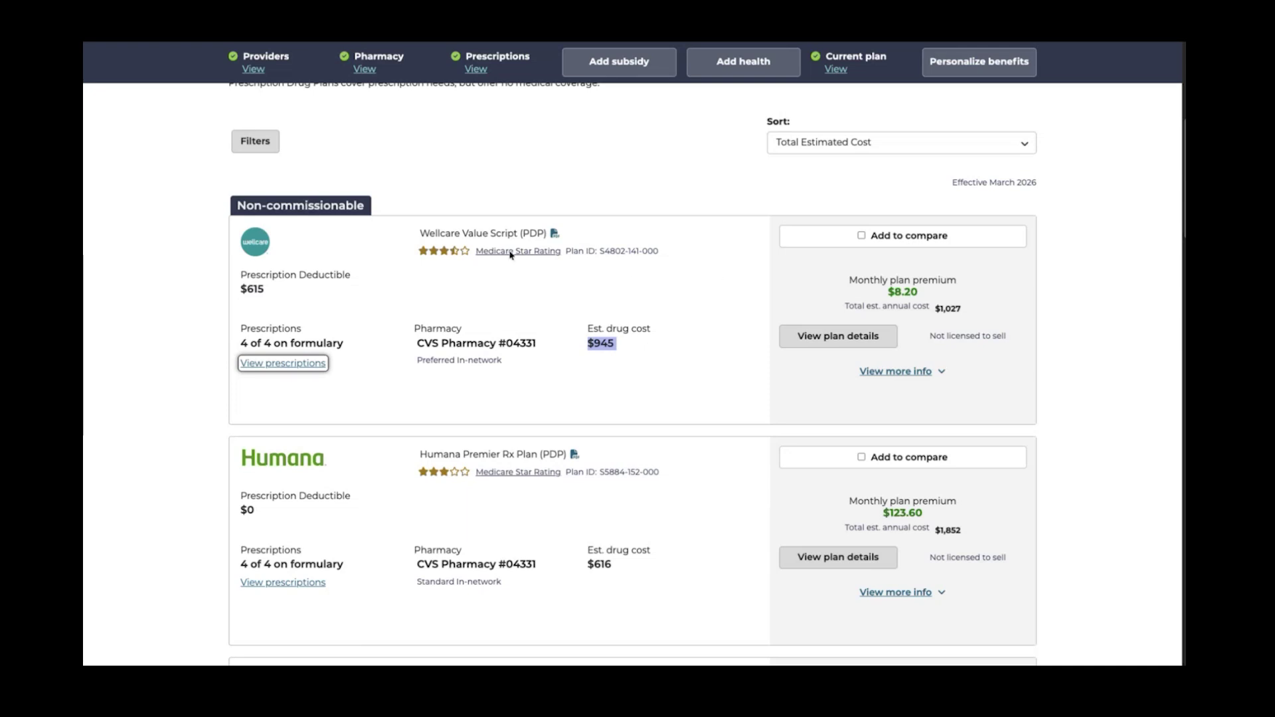
Add Wellcare Value Script to compare, then highlight Humana Premier Rx's $123.60 premium and annual cost
click(861, 236)
scroll(644, 432, down, 3)
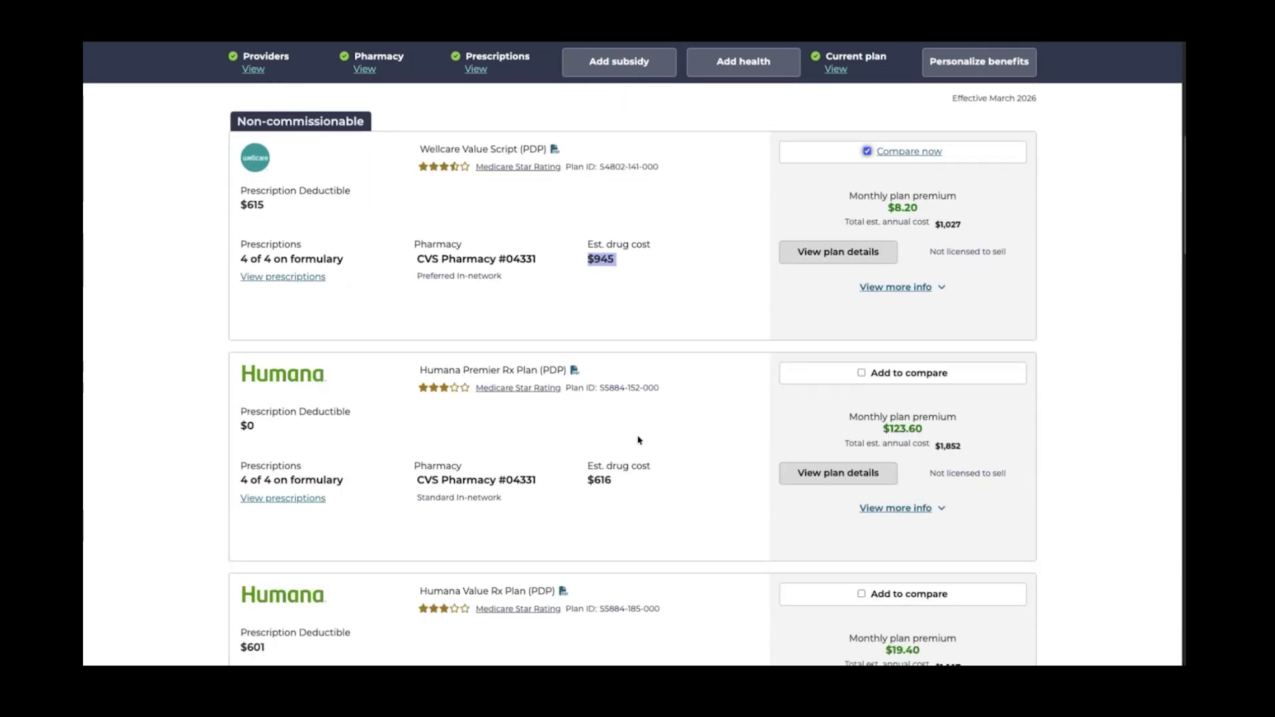
scroll(635, 439, down, 1)
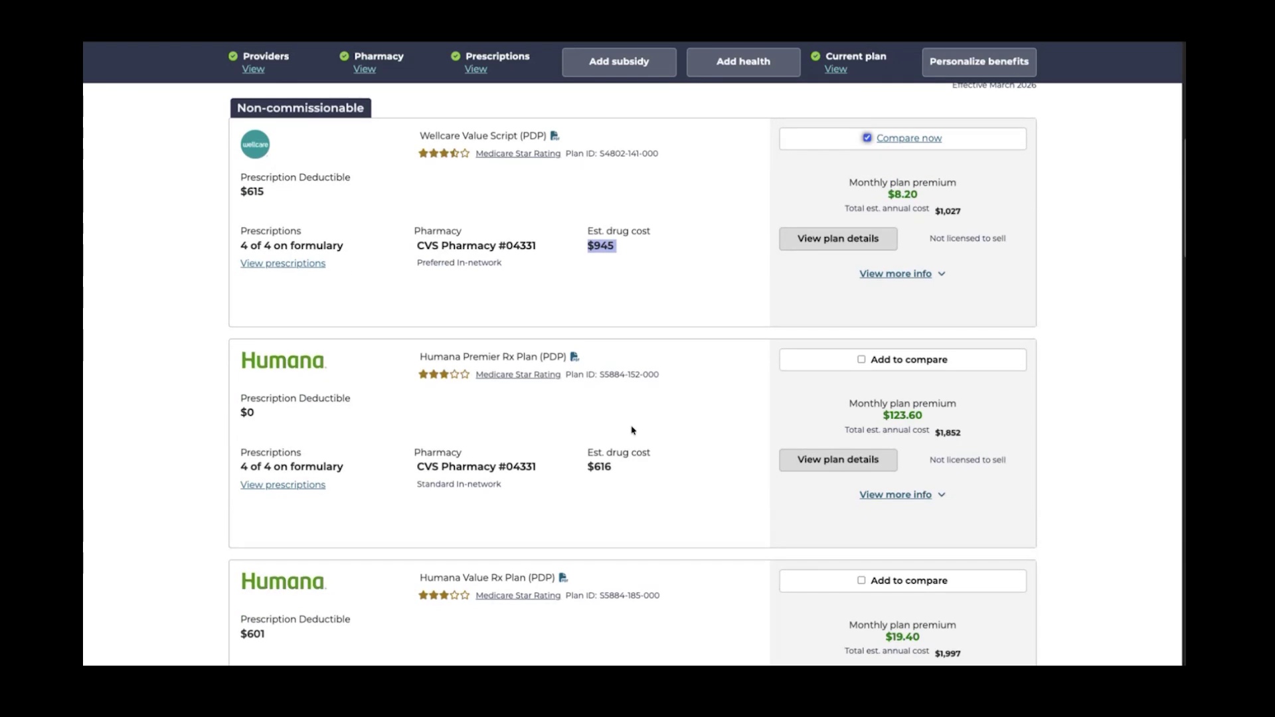
double_click(904, 416)
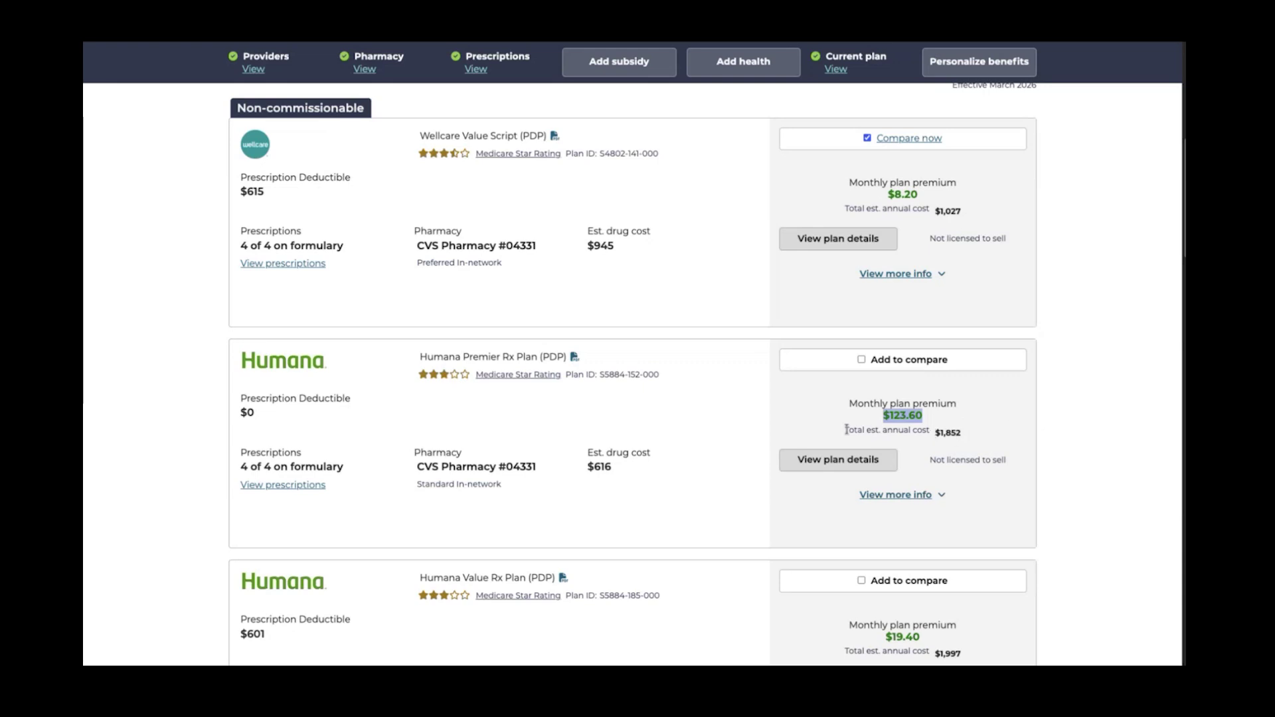
triple_click(946, 431)
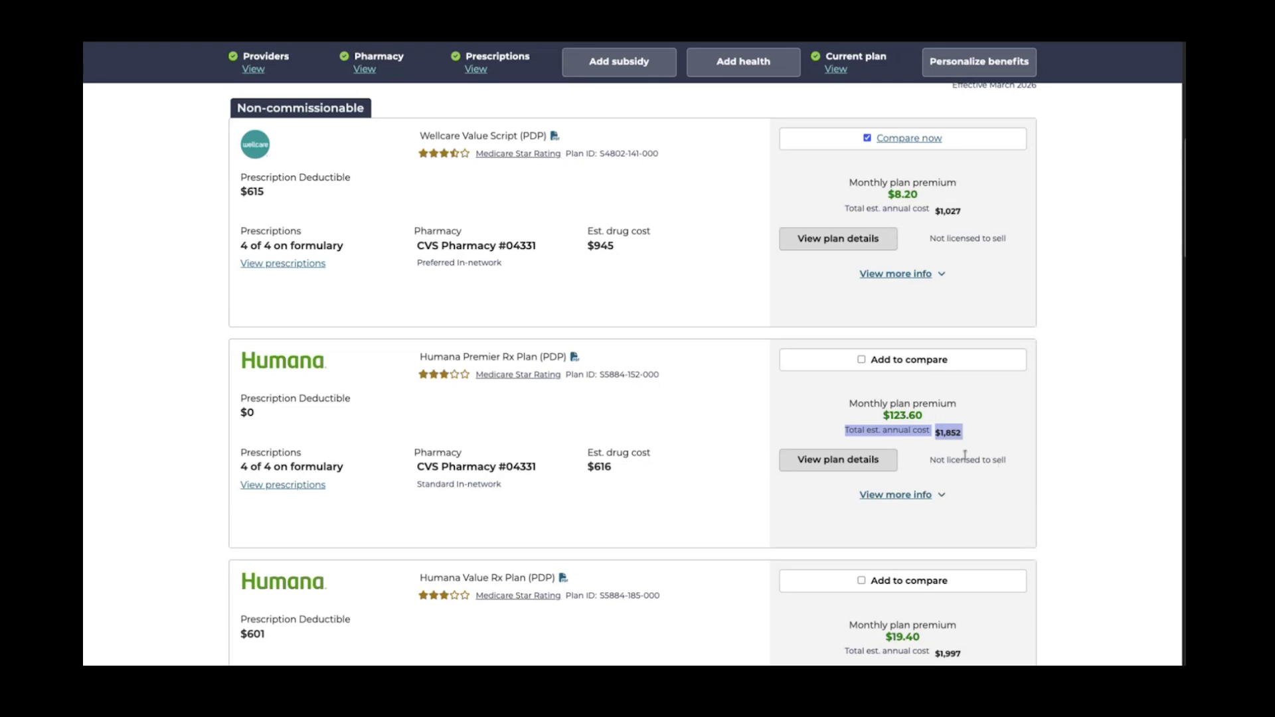
scroll(928, 327, up, 1)
scroll(928, 327, up, 1)
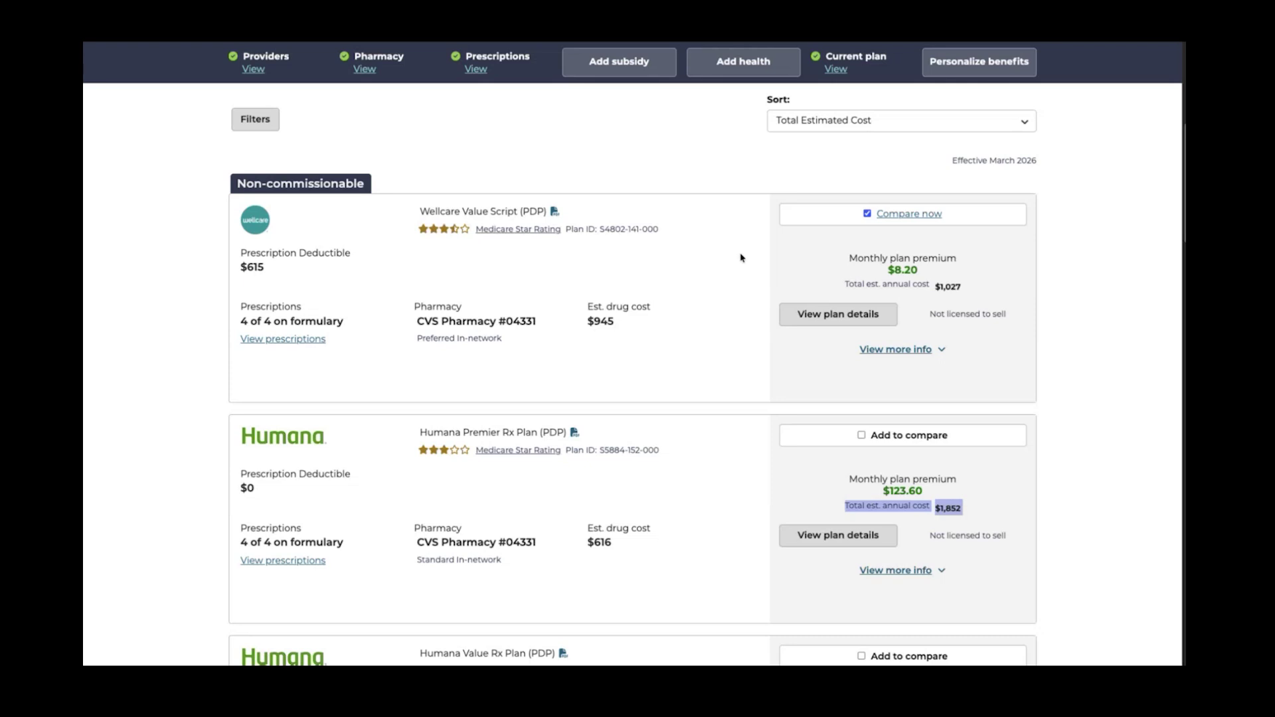
drag(889, 267, 923, 271)
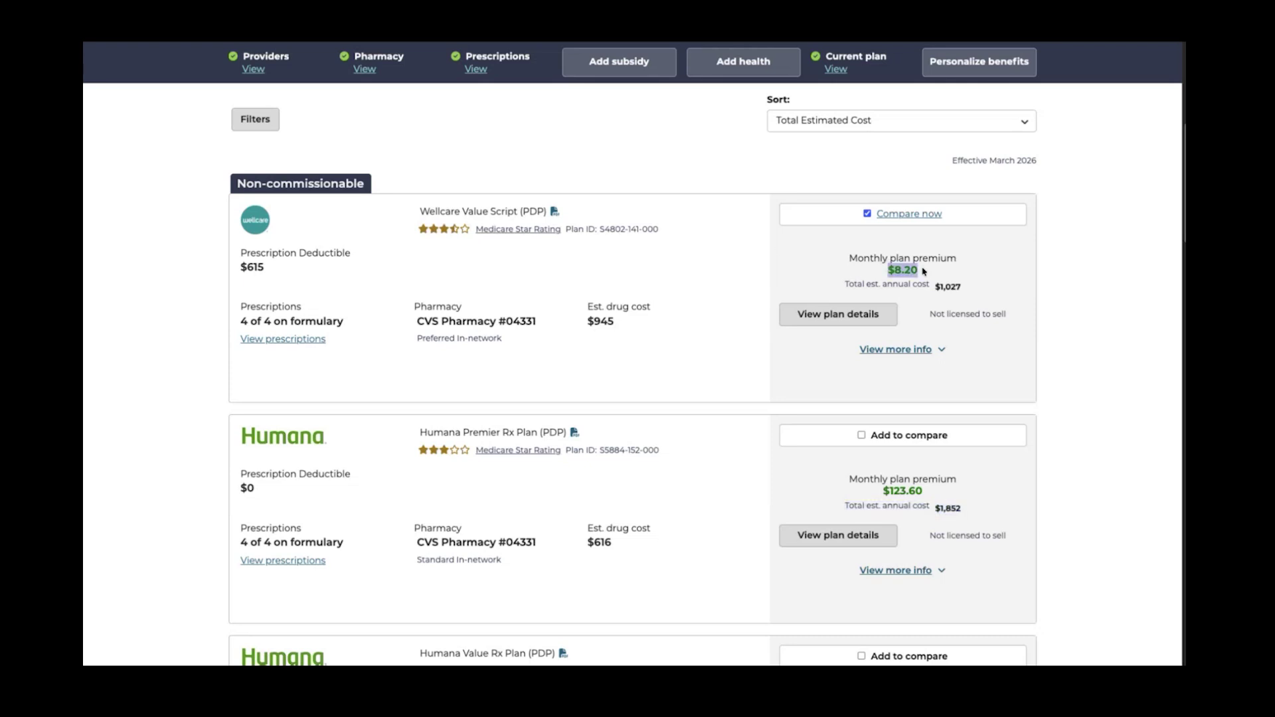
click(924, 271)
scroll(621, 349, up, 3)
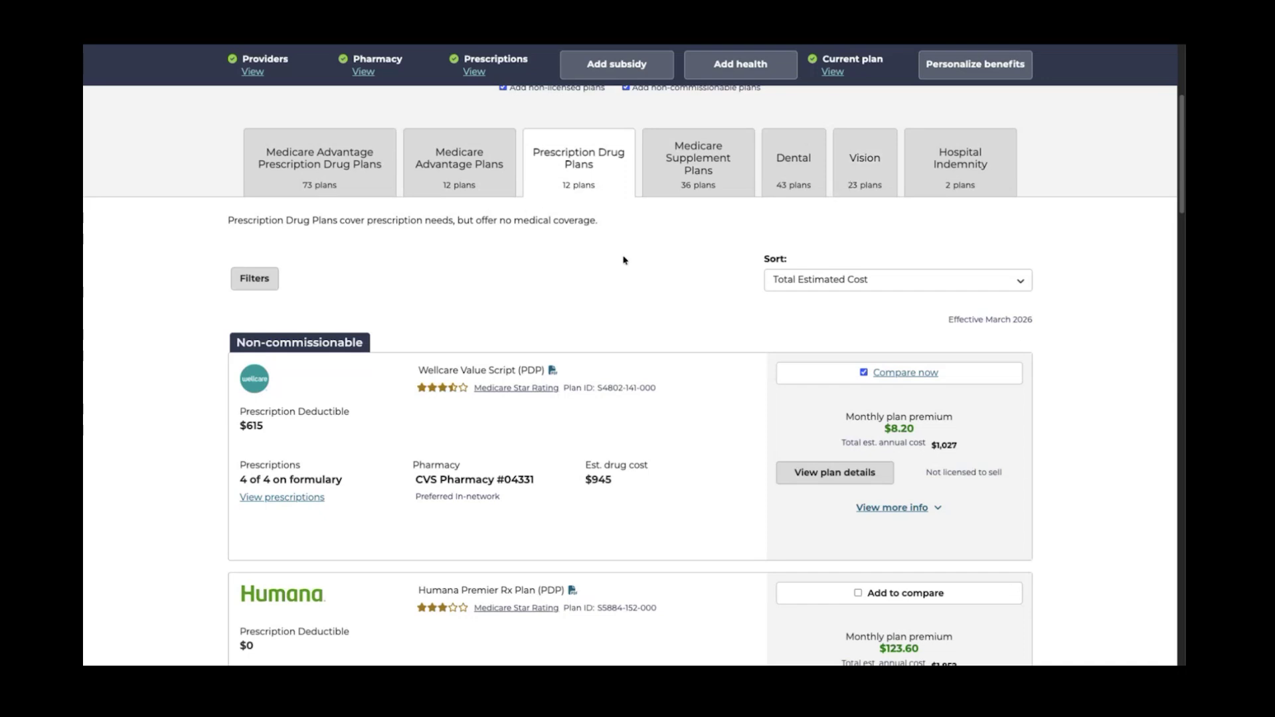
scroll(624, 260, up, 1)
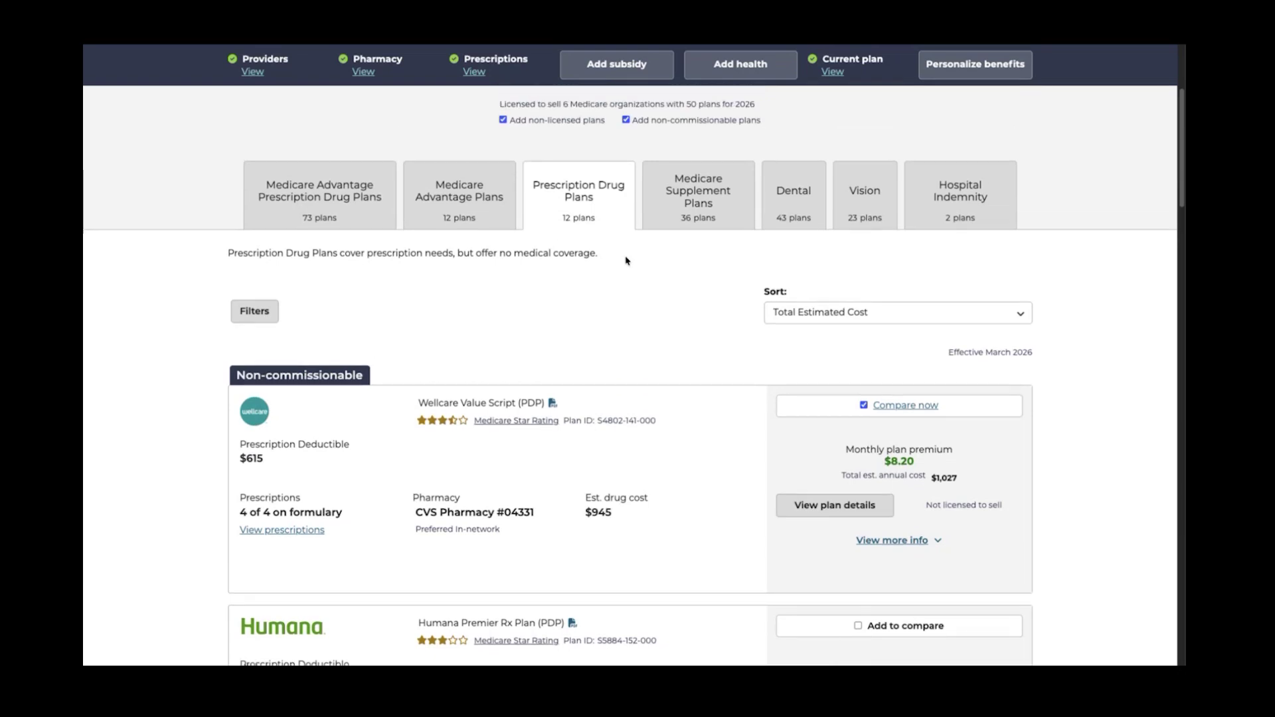
scroll(626, 260, up, 1)
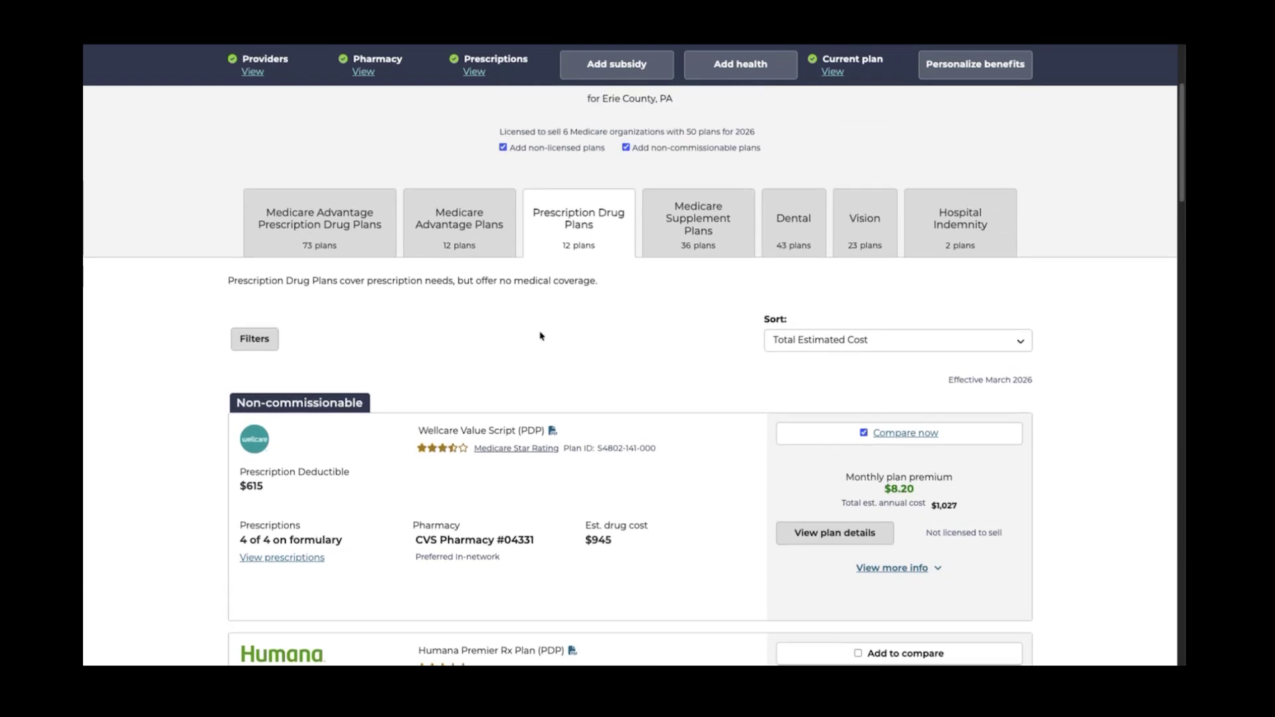
scroll(540, 335, up, 2)
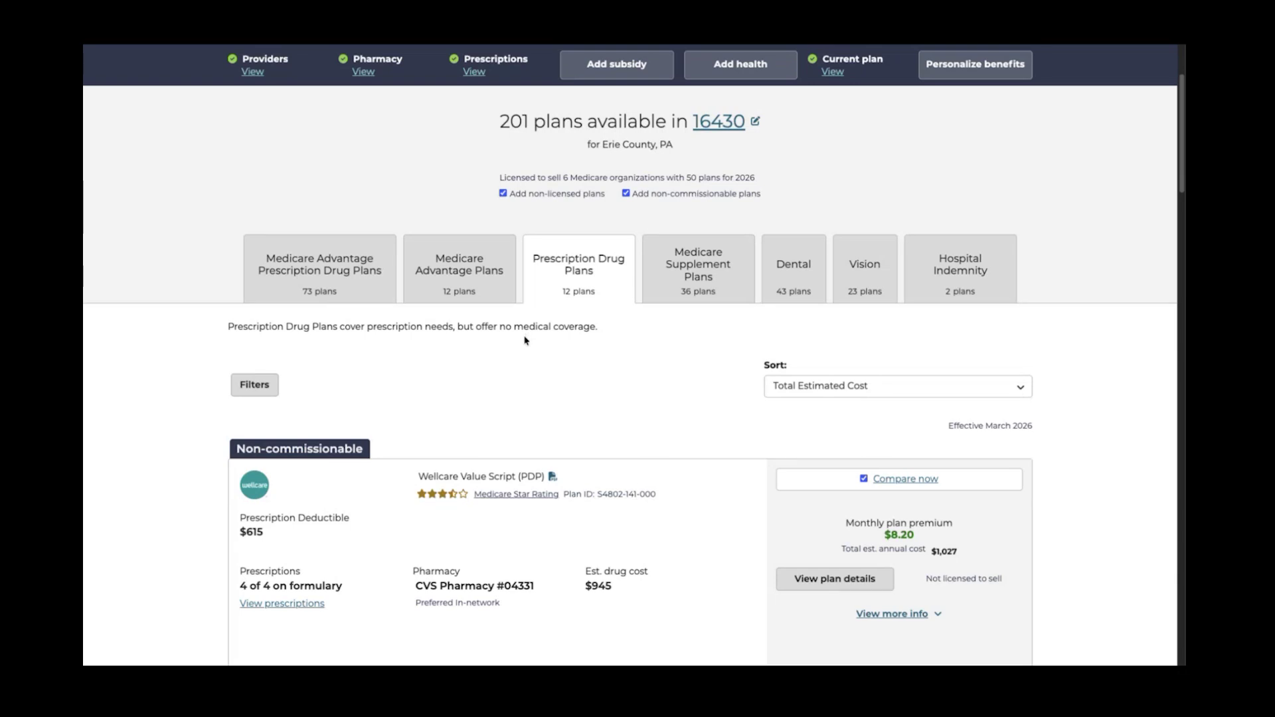
Show the 12 Medicare Advantage Plans and browse them, led by Freedom Blue PPO Valor
click(471, 283)
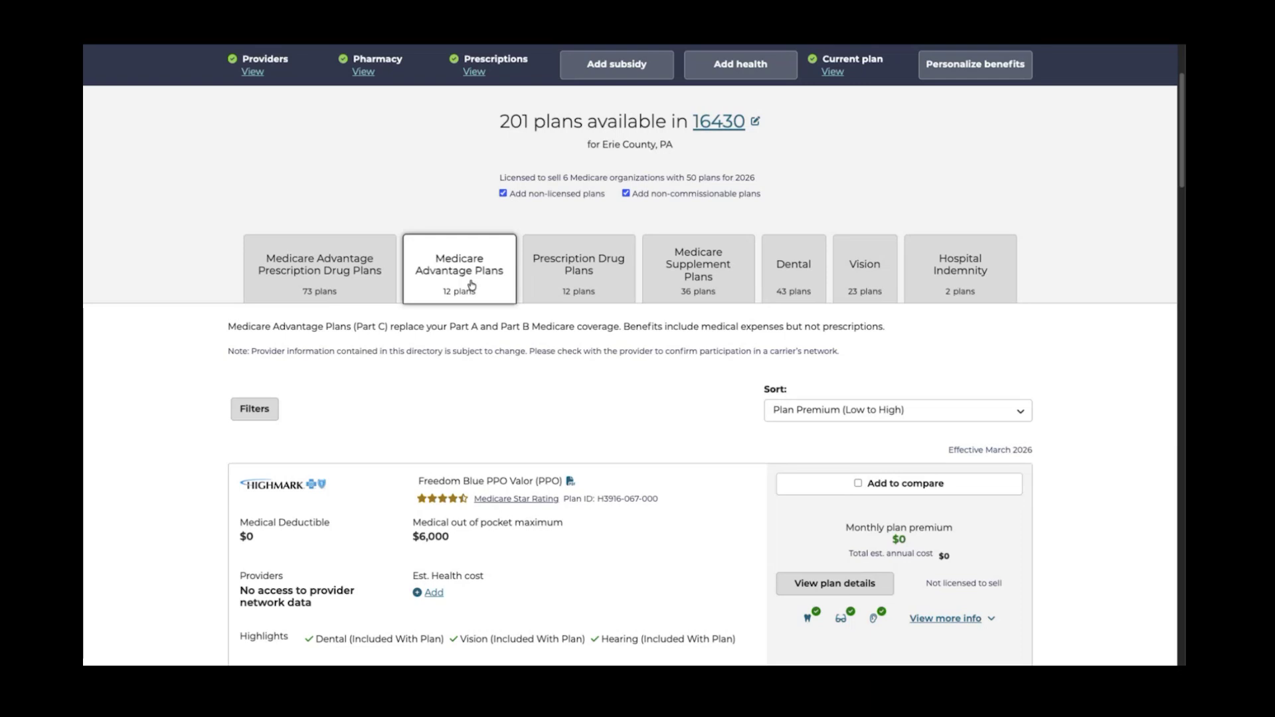
scroll(469, 492, down, 1)
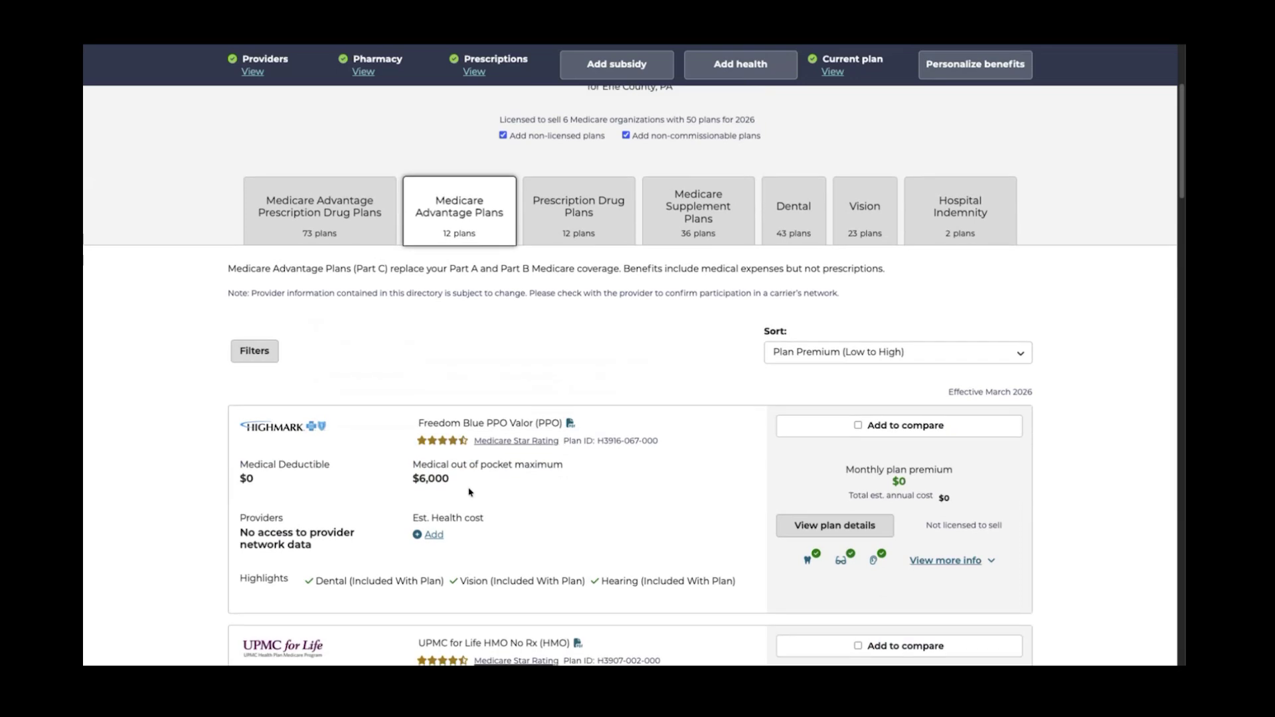
scroll(469, 492, down, 6)
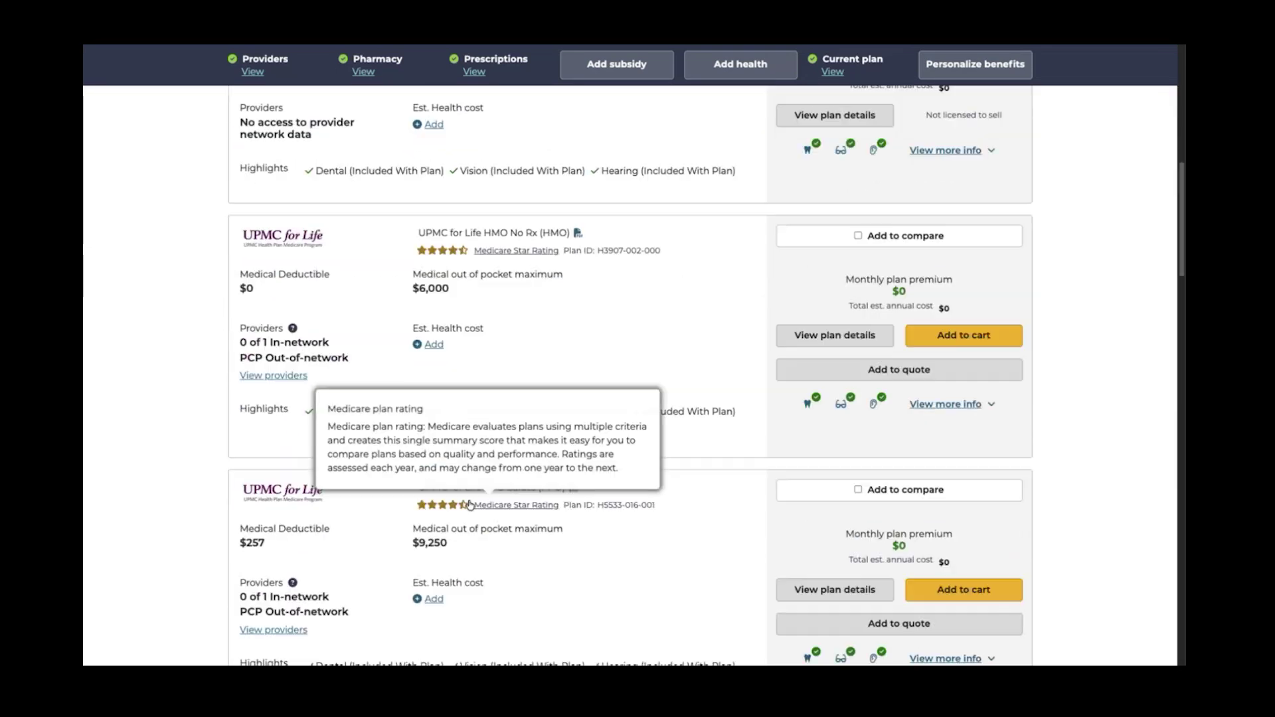
scroll(469, 505, down, 1)
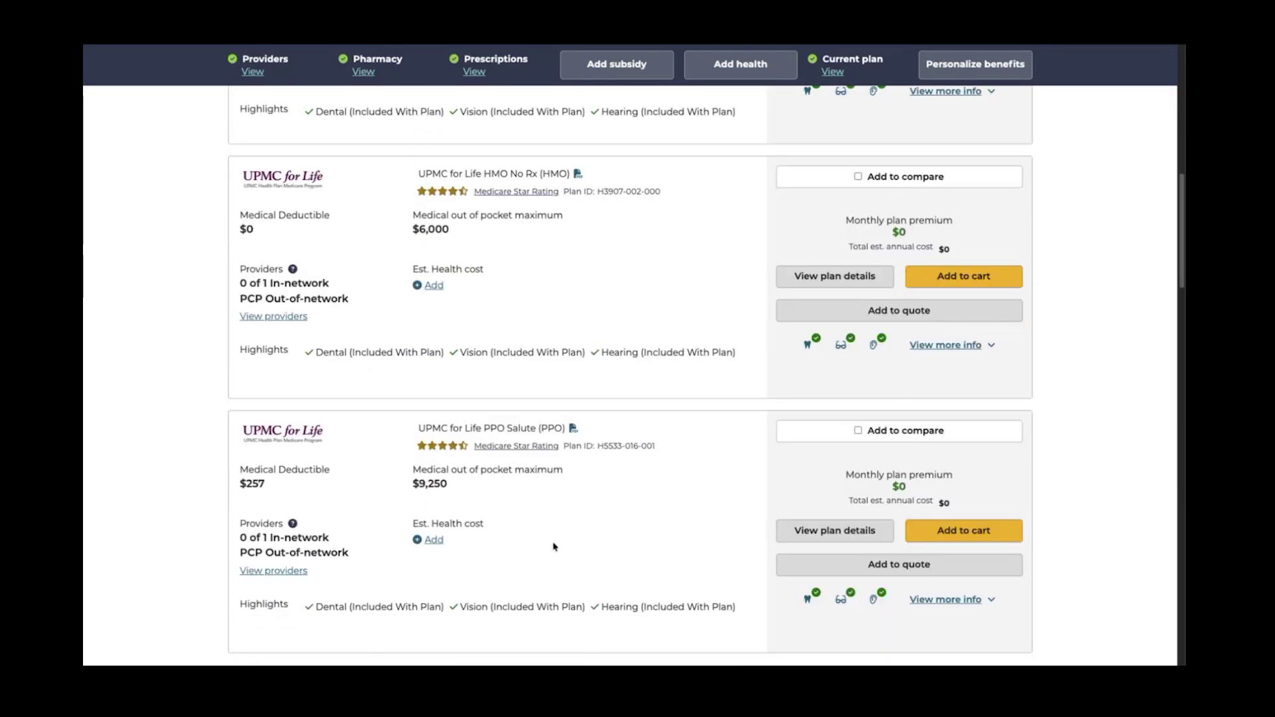
scroll(554, 547, down, 5)
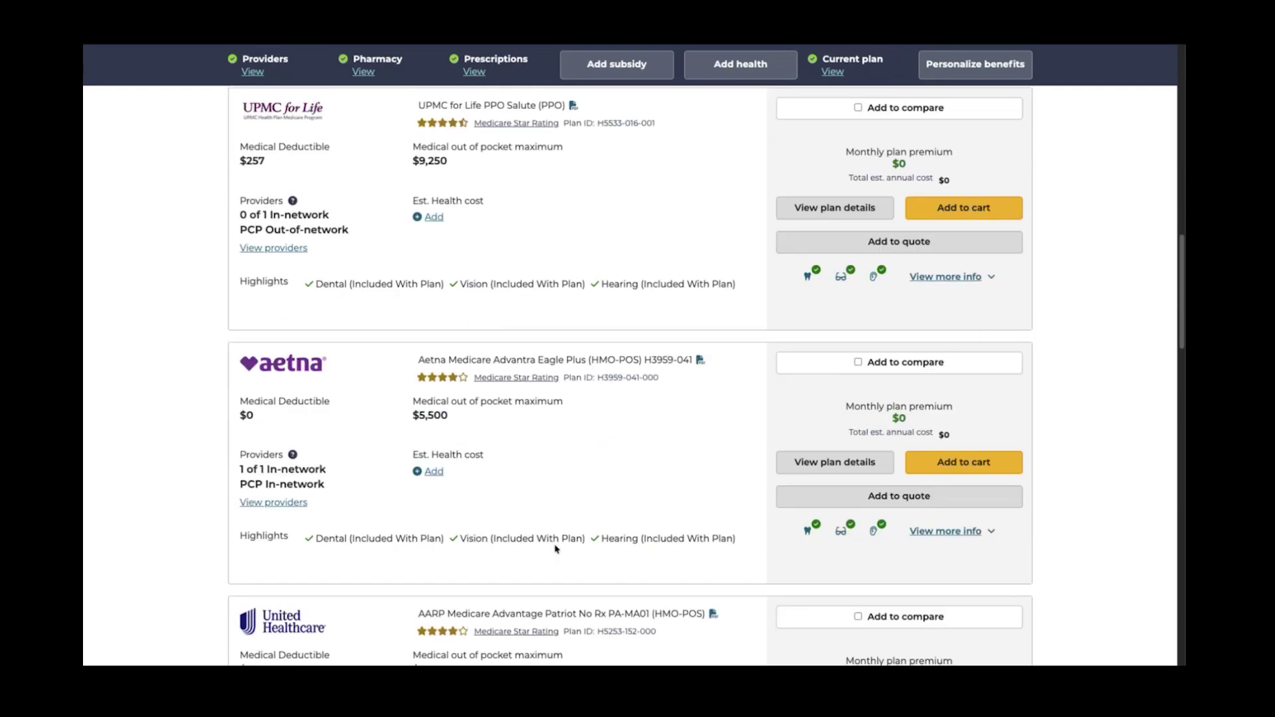
scroll(556, 549, down, 3)
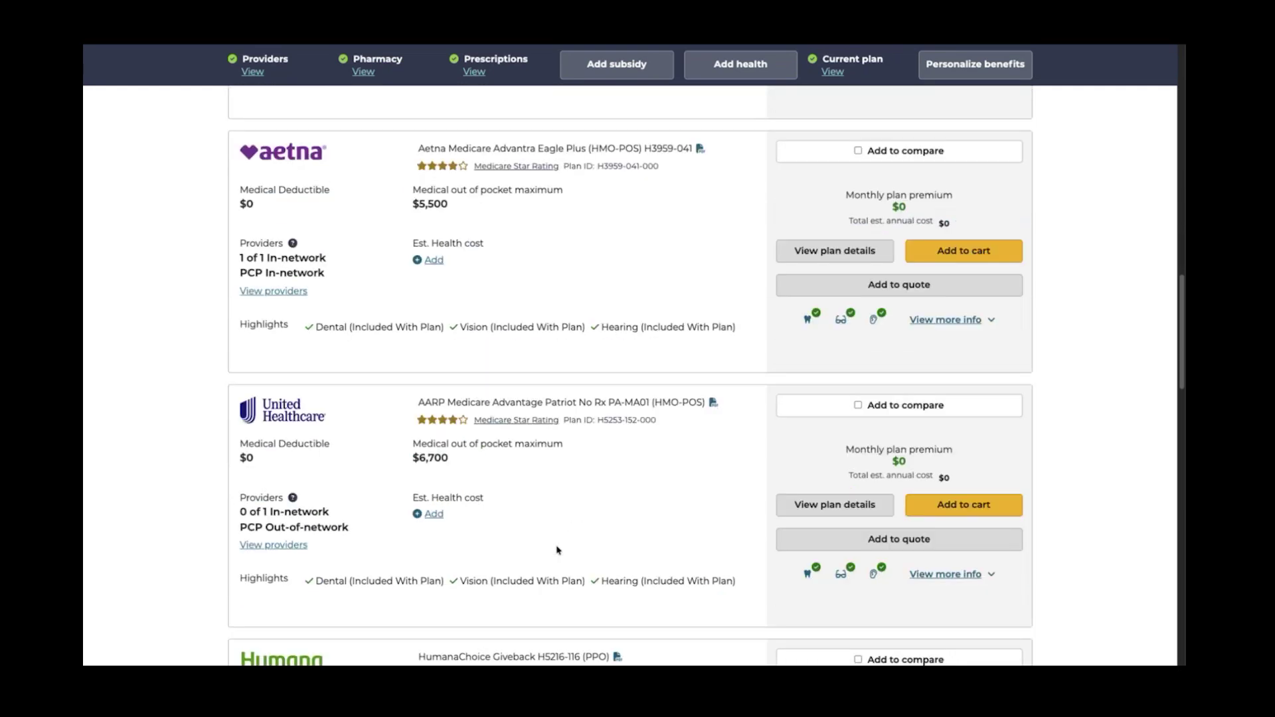
scroll(557, 550, down, 7)
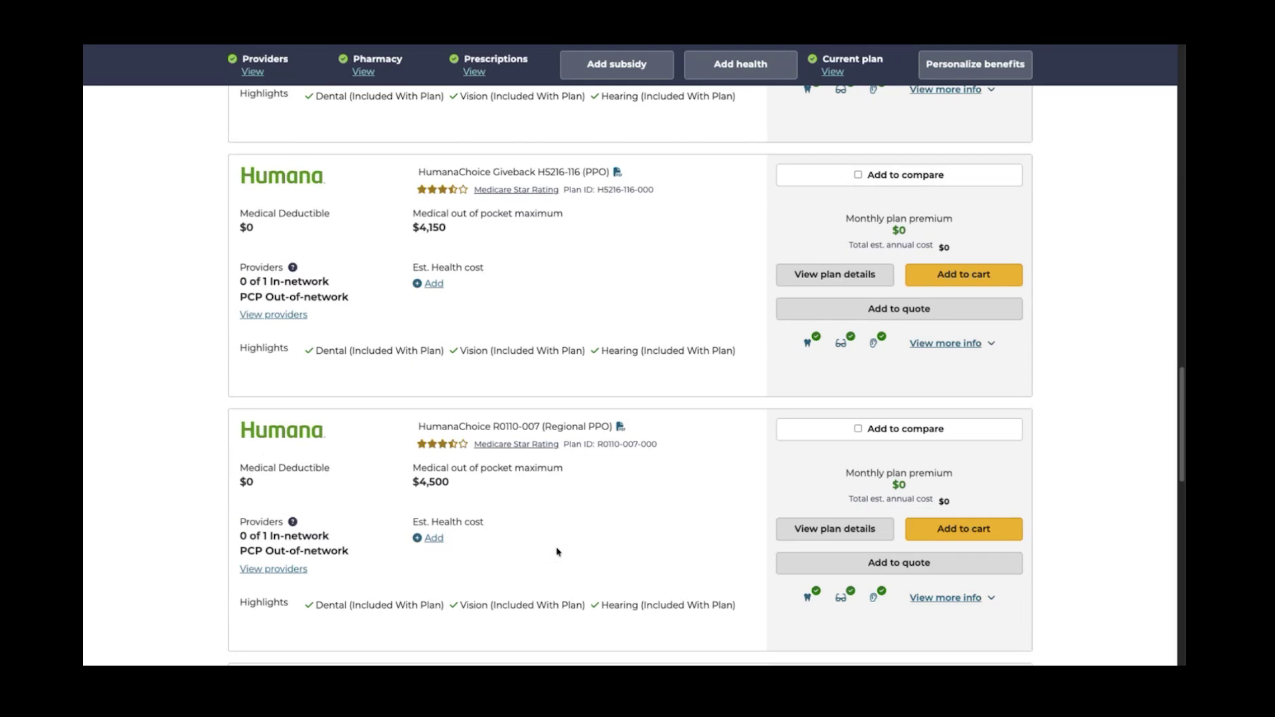
scroll(557, 552, down, 7)
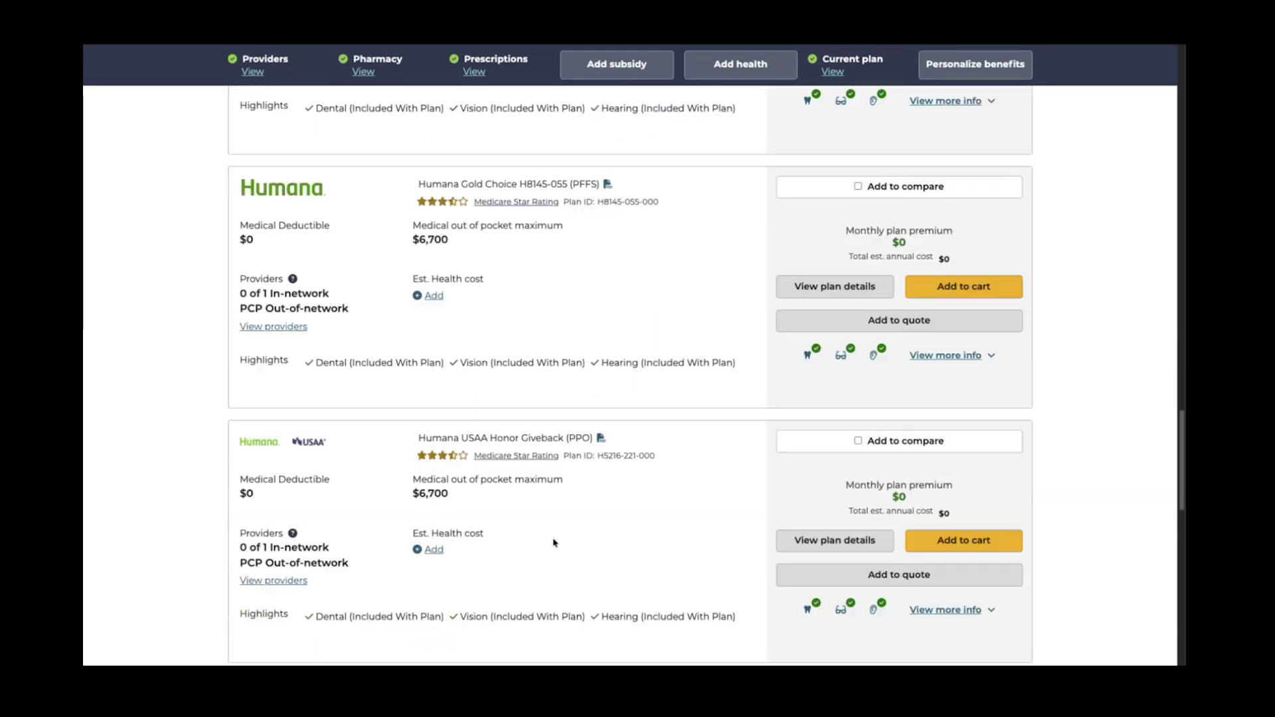
scroll(544, 528, down, 1)
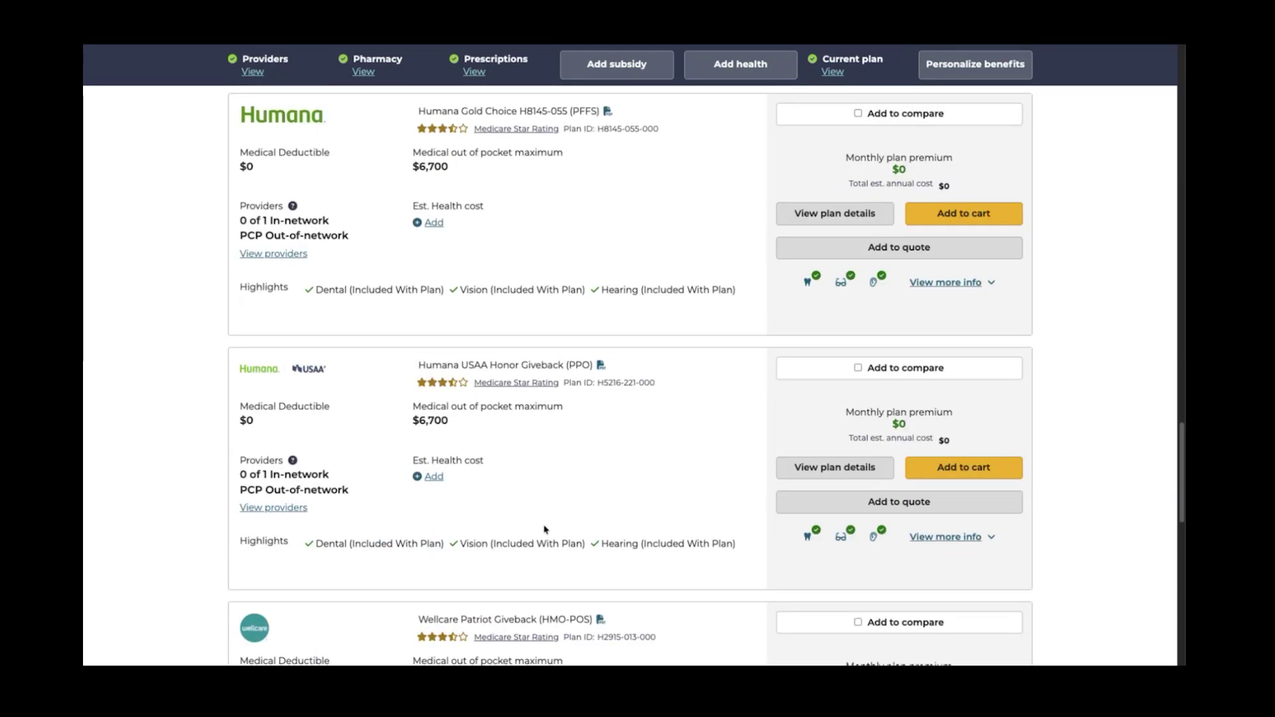
scroll(545, 528, down, 2)
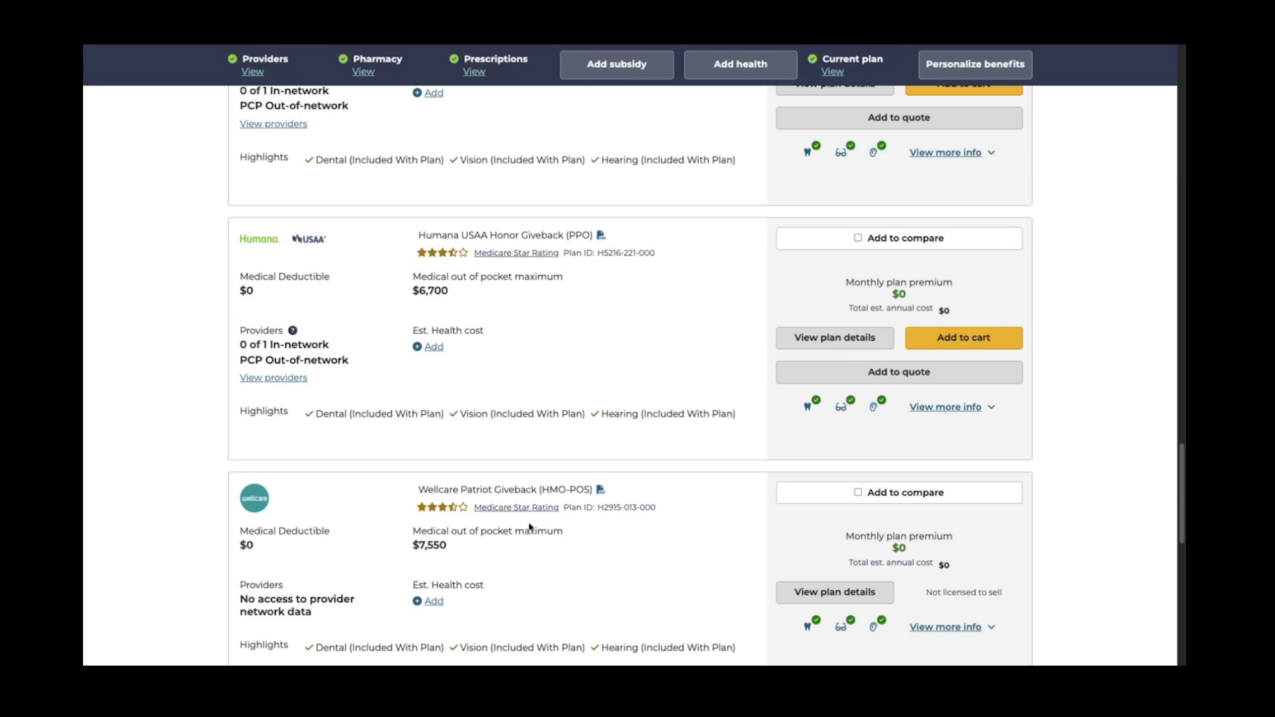
scroll(536, 441, up, 15)
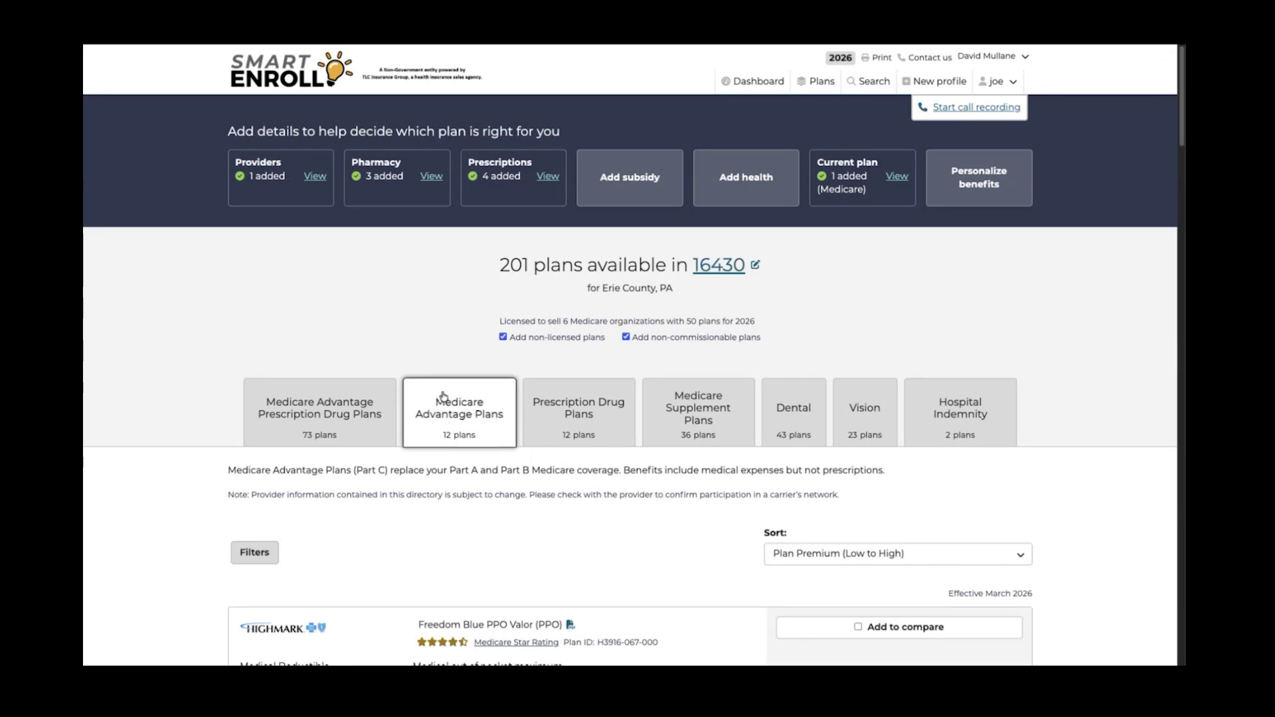
Show the 73 Medicare Advantage Prescription Drug Plans, with current Aetna Advantra Premier at $29 first
click(319, 421)
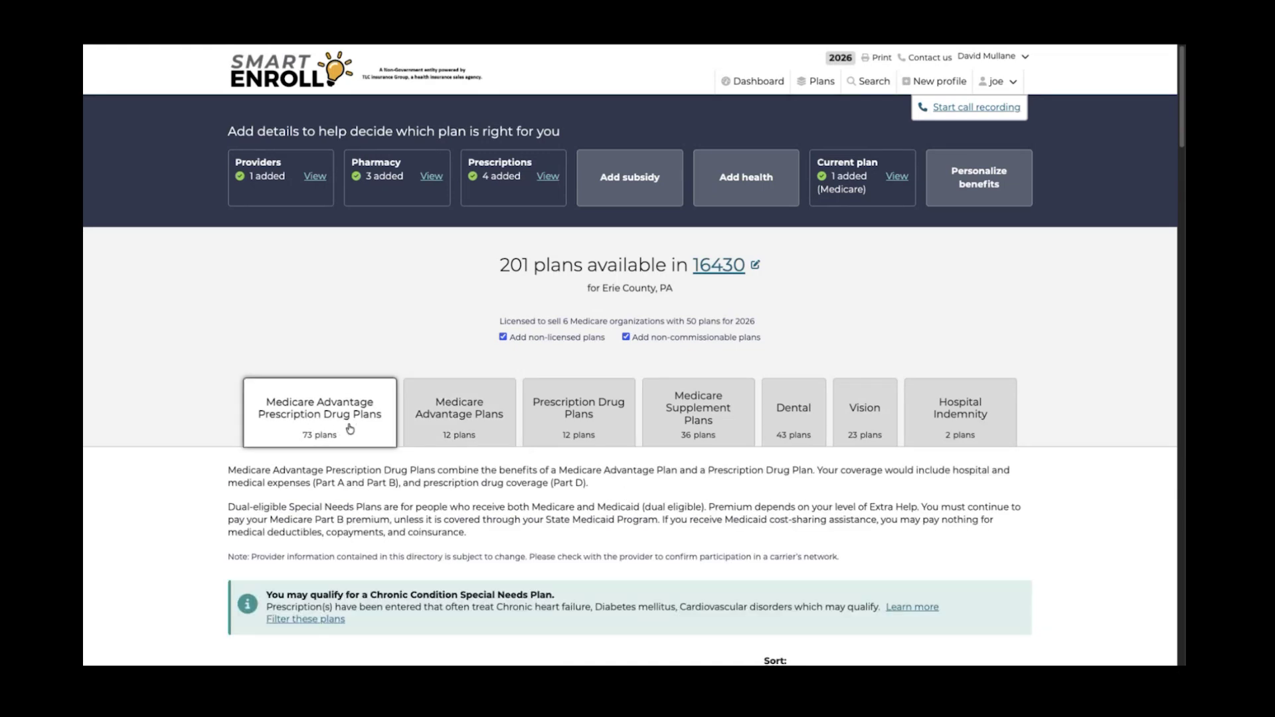
scroll(352, 428, down, 5)
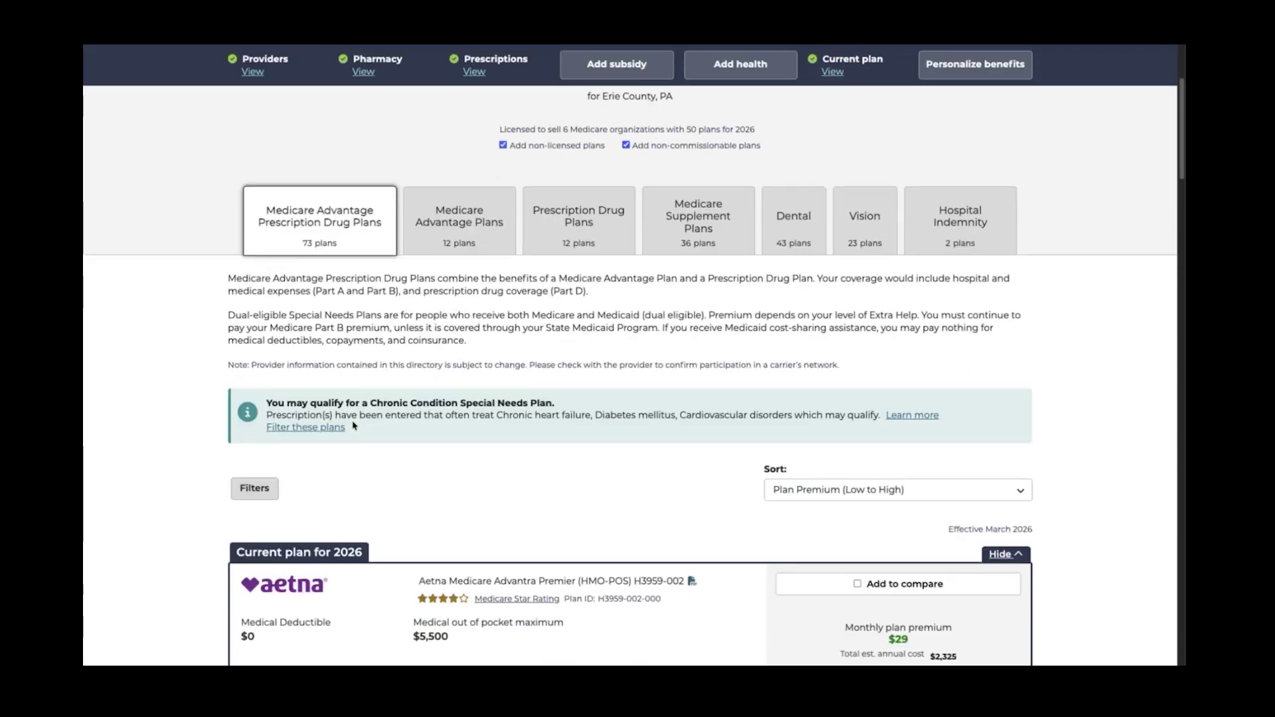
scroll(355, 422, down, 1)
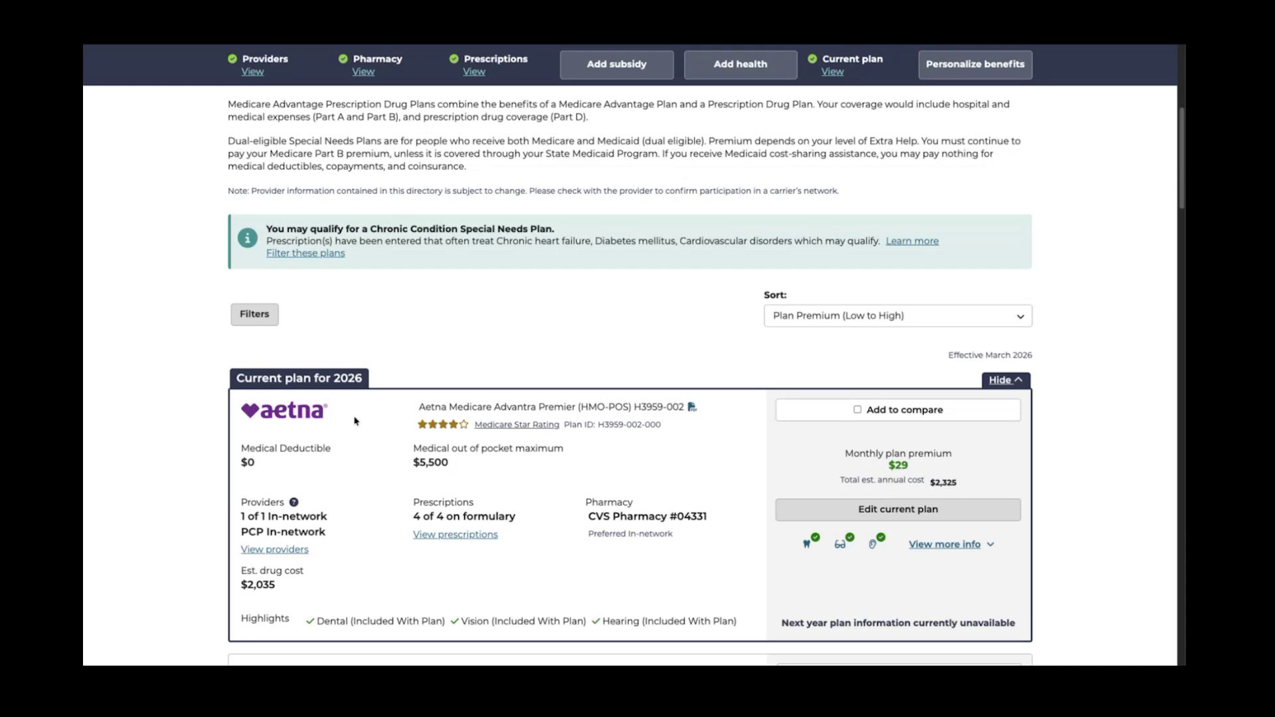
scroll(372, 345, up, 6)
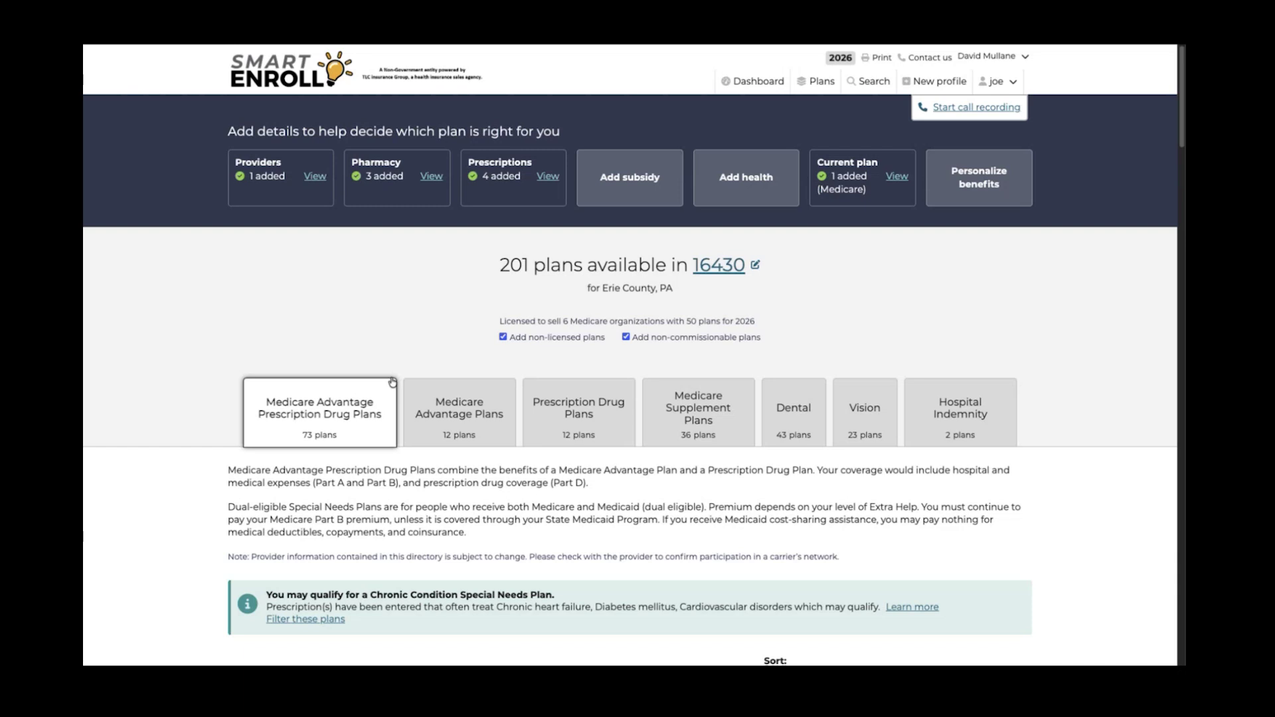
scroll(392, 382, down, 1)
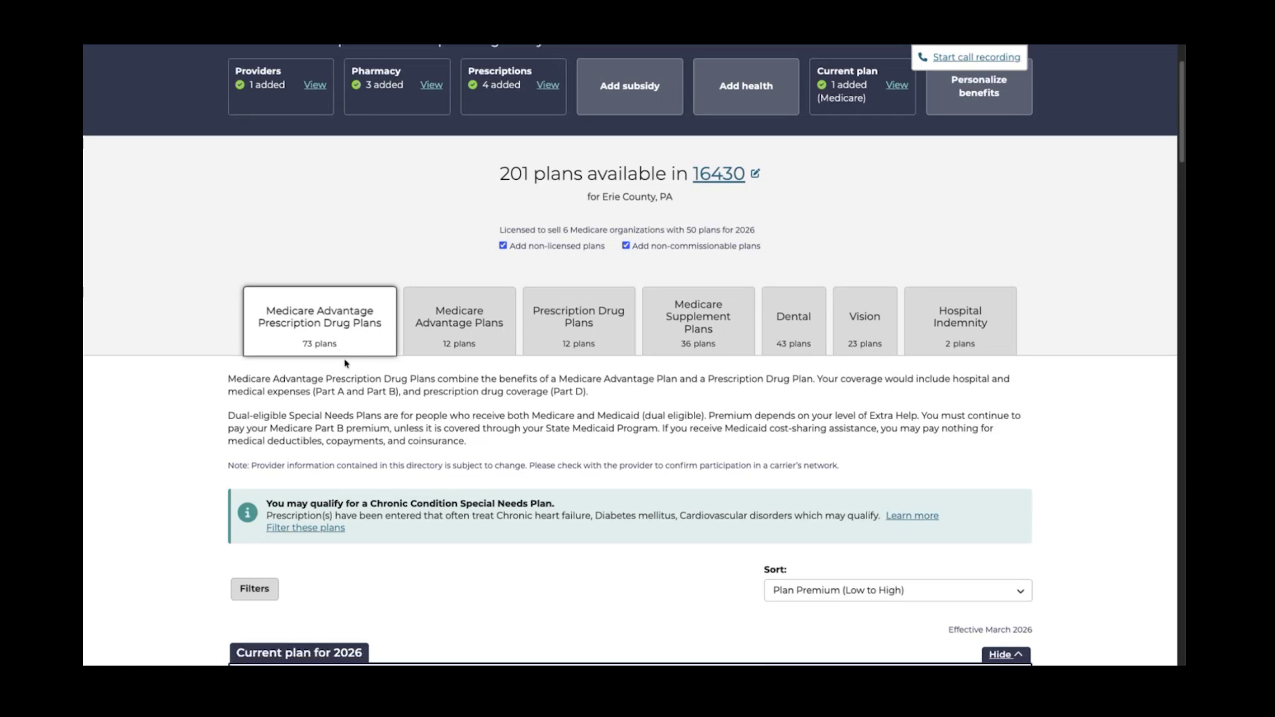
scroll(349, 372, down, 2)
scroll(356, 389, down, 2)
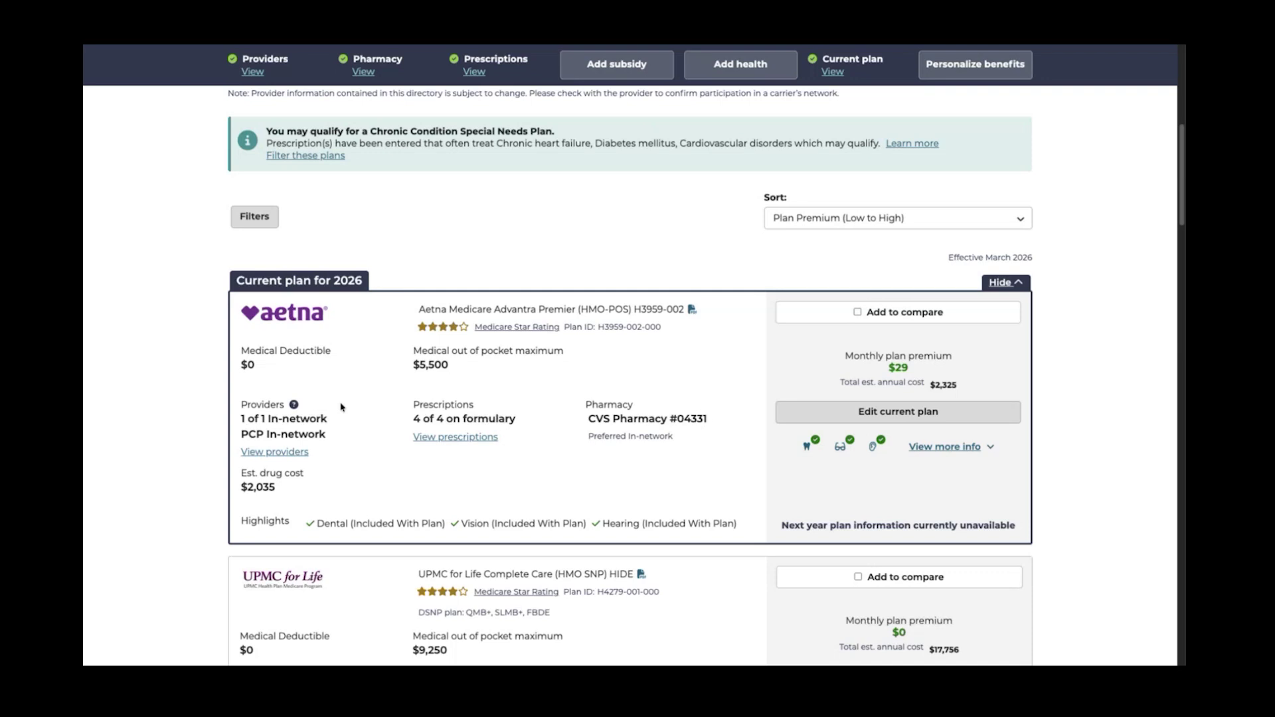
Scroll past UPMC for Life Complete Care and open the Sort dropdown options
scroll(568, 360, down, 1)
scroll(567, 360, down, 1)
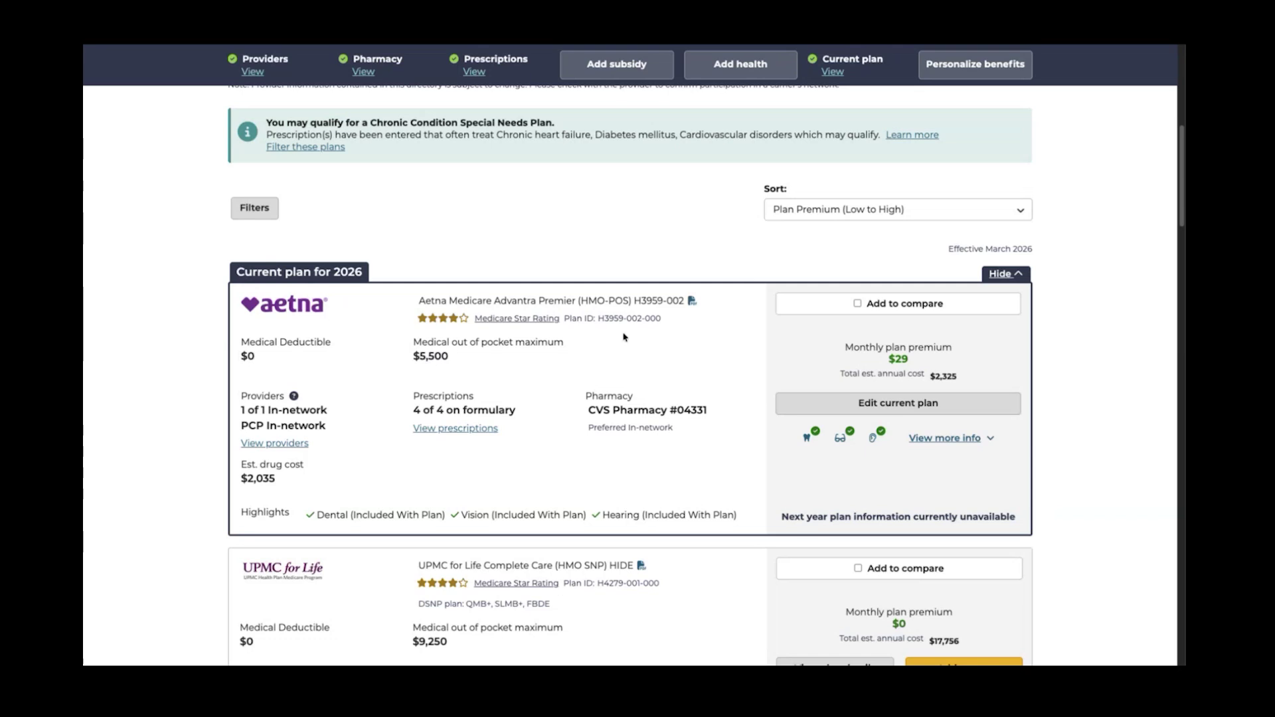
scroll(715, 320, down, 1)
scroll(714, 320, down, 1)
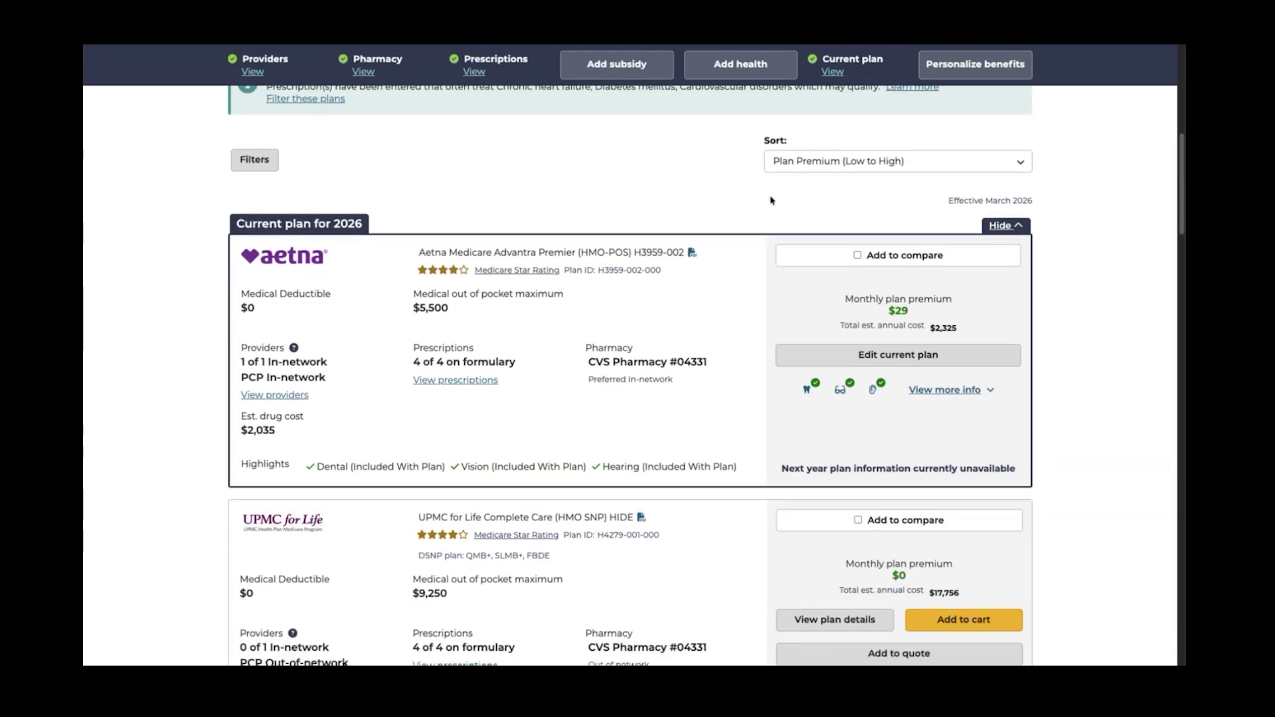
click(823, 164)
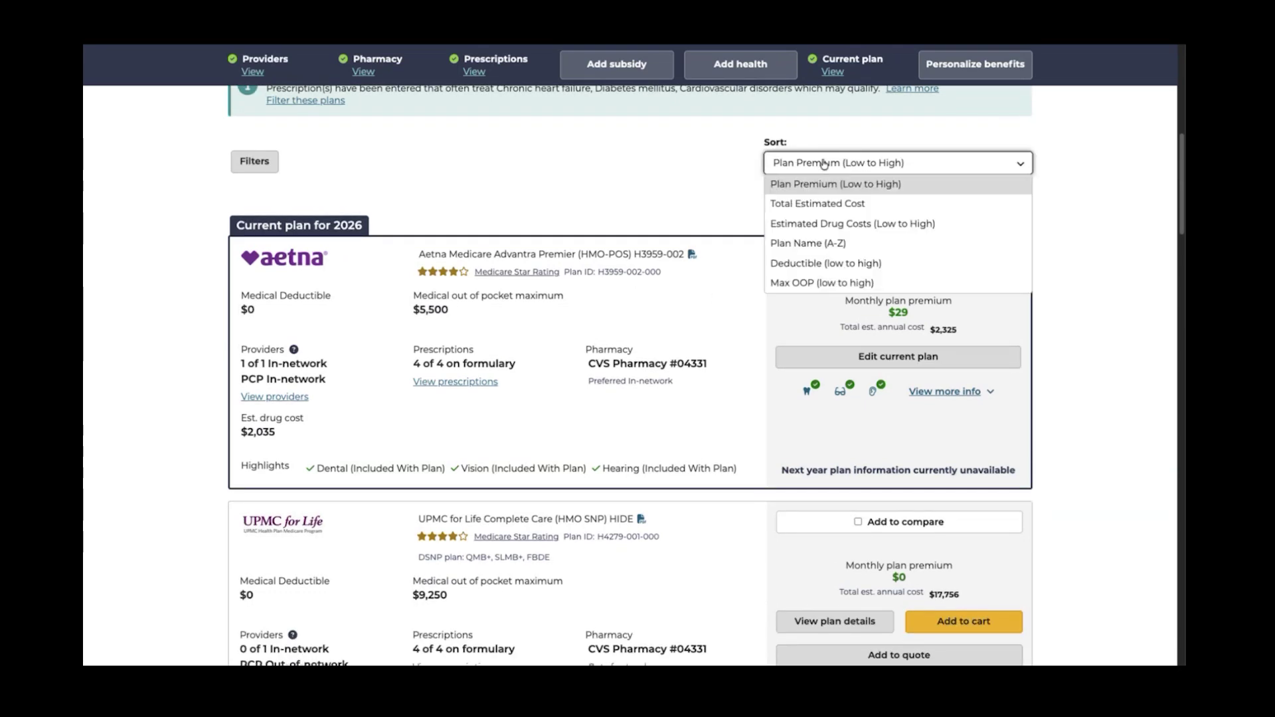
click(822, 204)
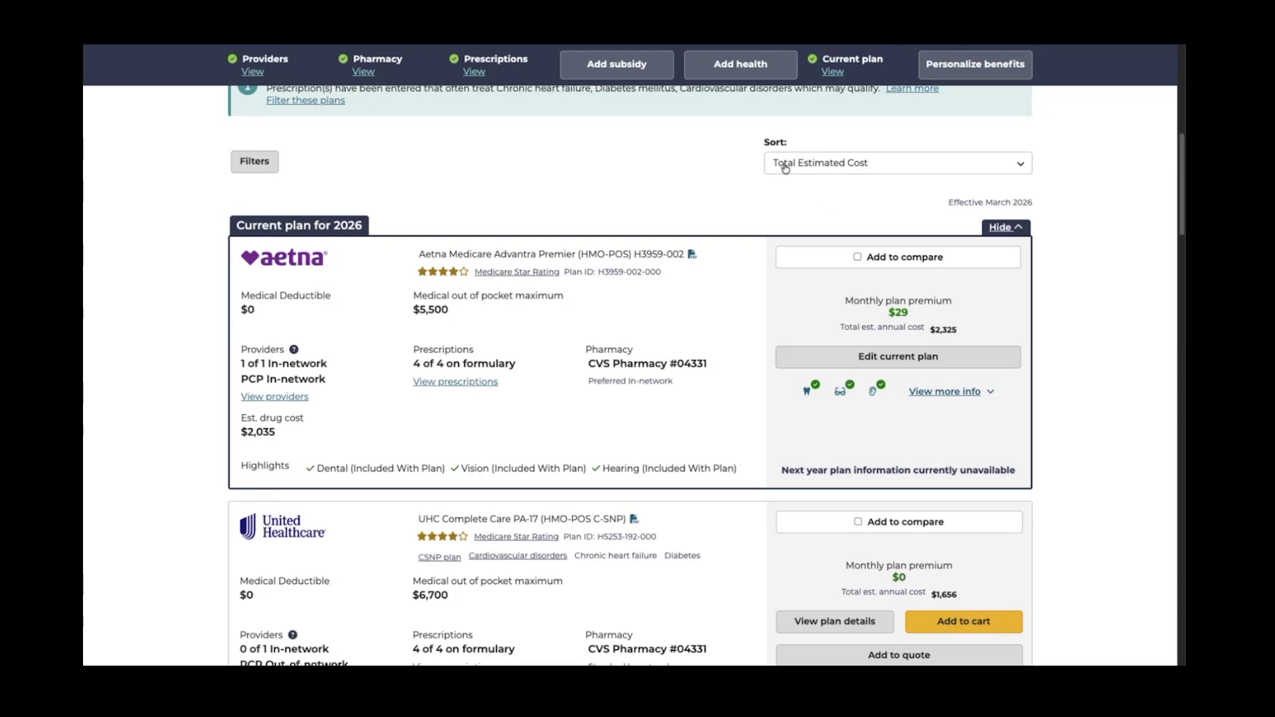
scroll(784, 167, down, 1)
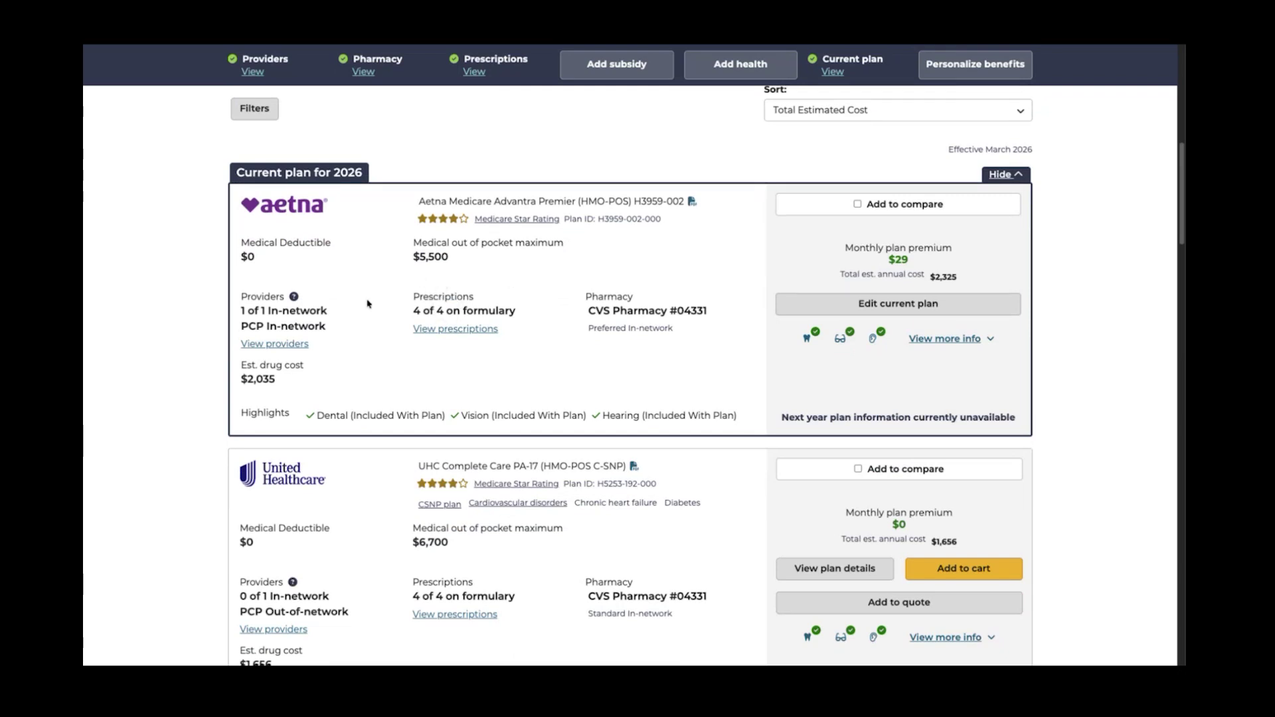
scroll(369, 303, down, 1)
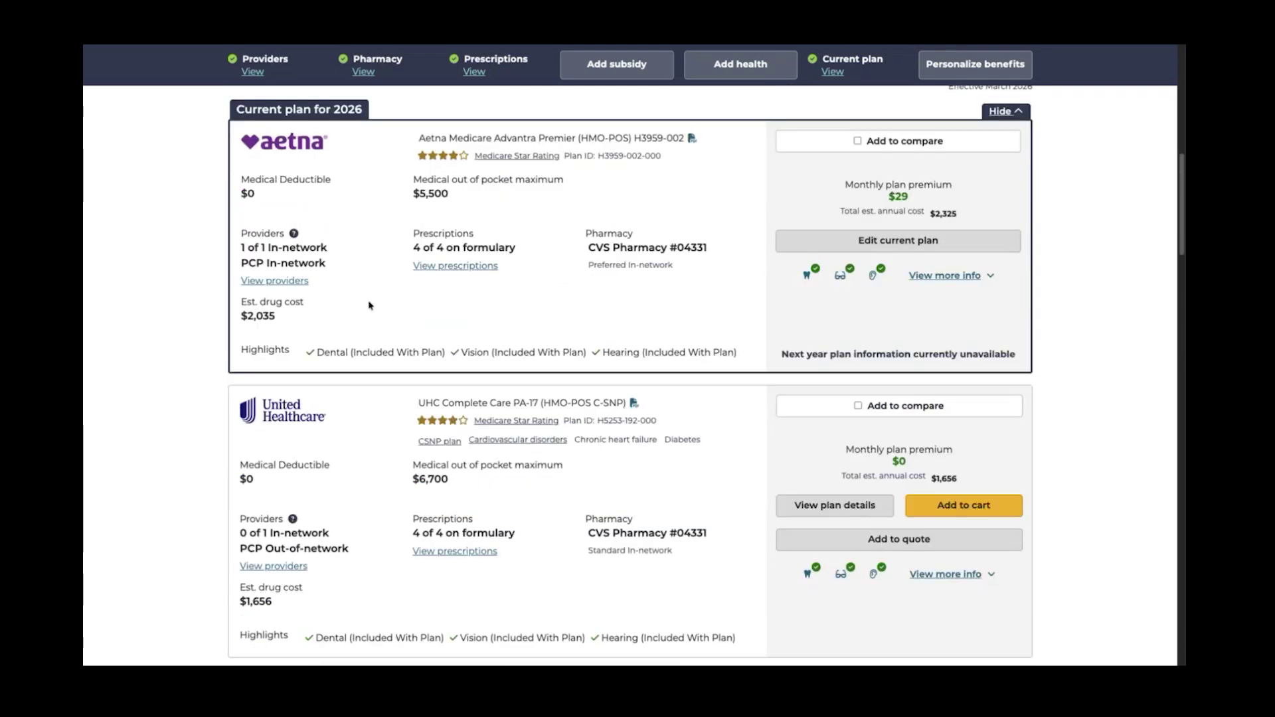
scroll(634, 337, down, 1)
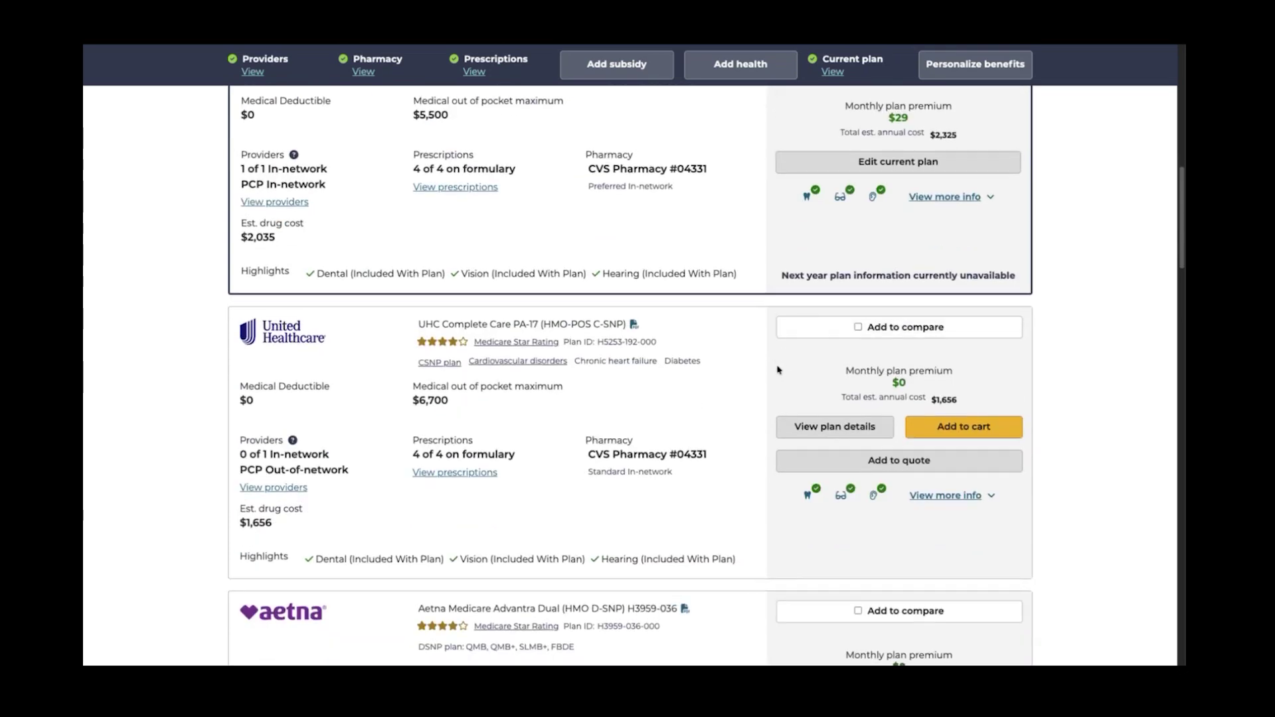
scroll(778, 369, down, 1)
scroll(780, 370, down, 1)
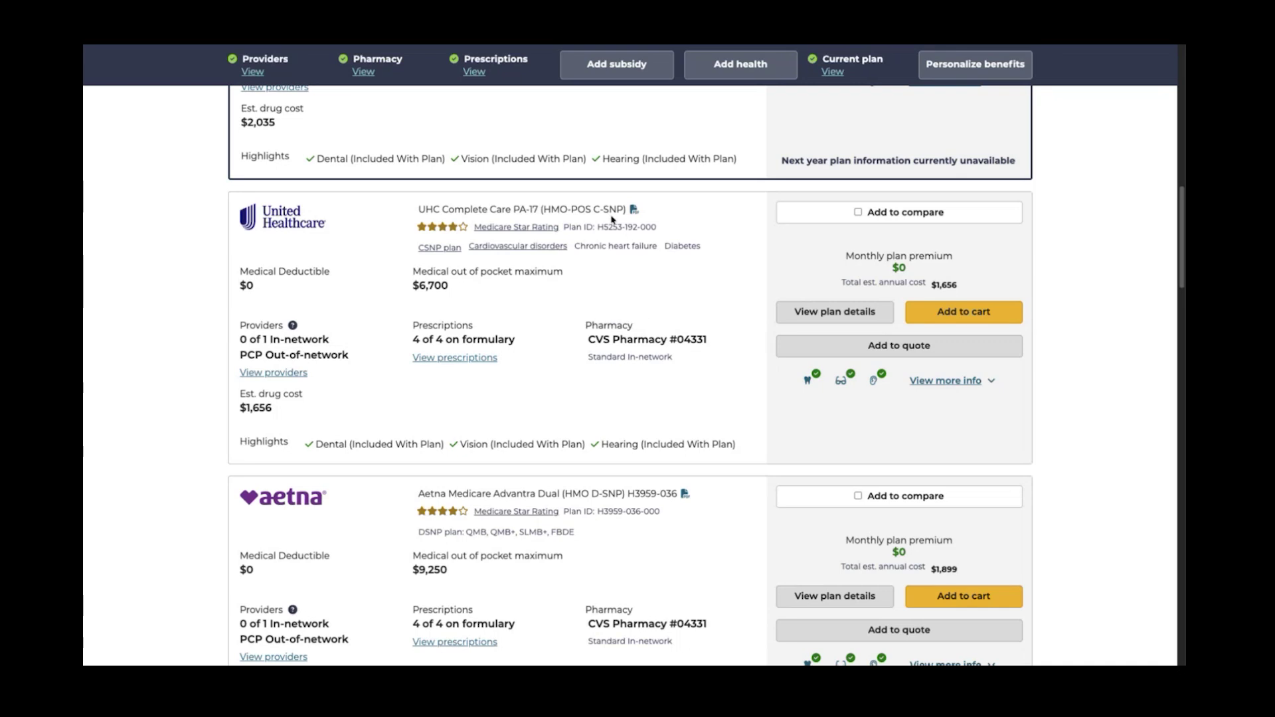
drag(594, 208, 626, 212)
scroll(589, 352, down, 3)
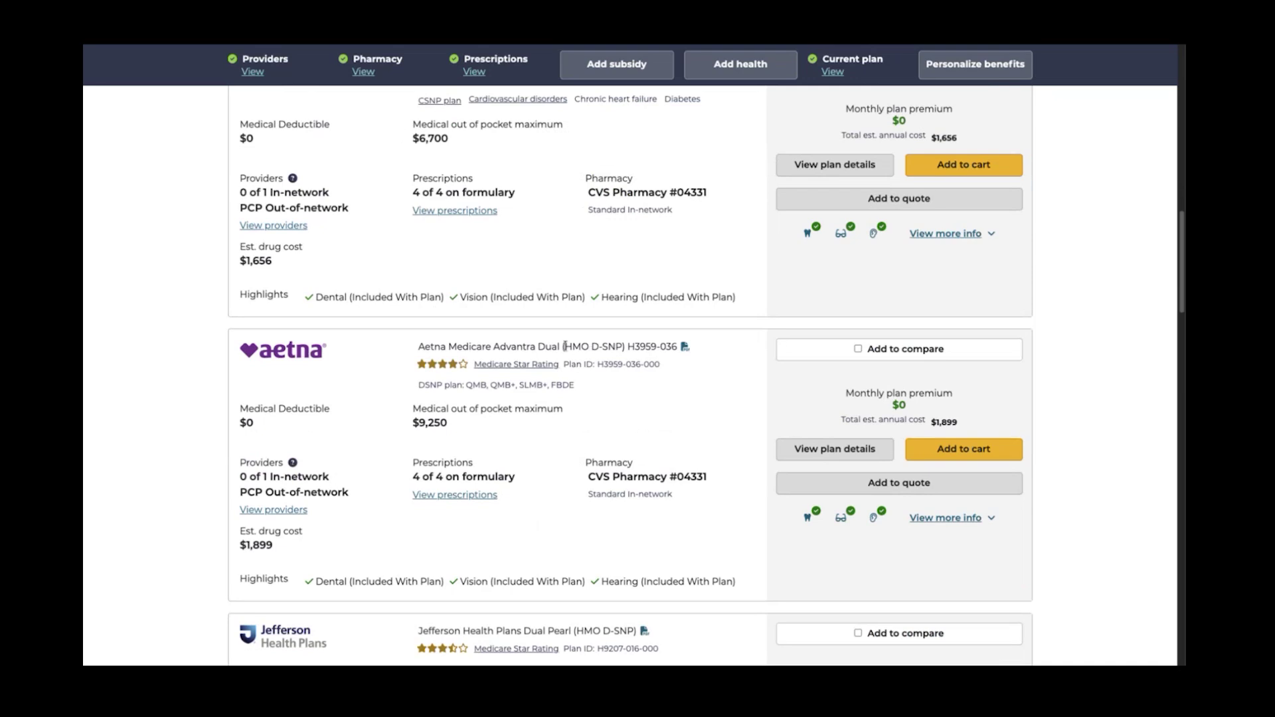
drag(564, 347, 621, 347)
scroll(668, 366, up, 8)
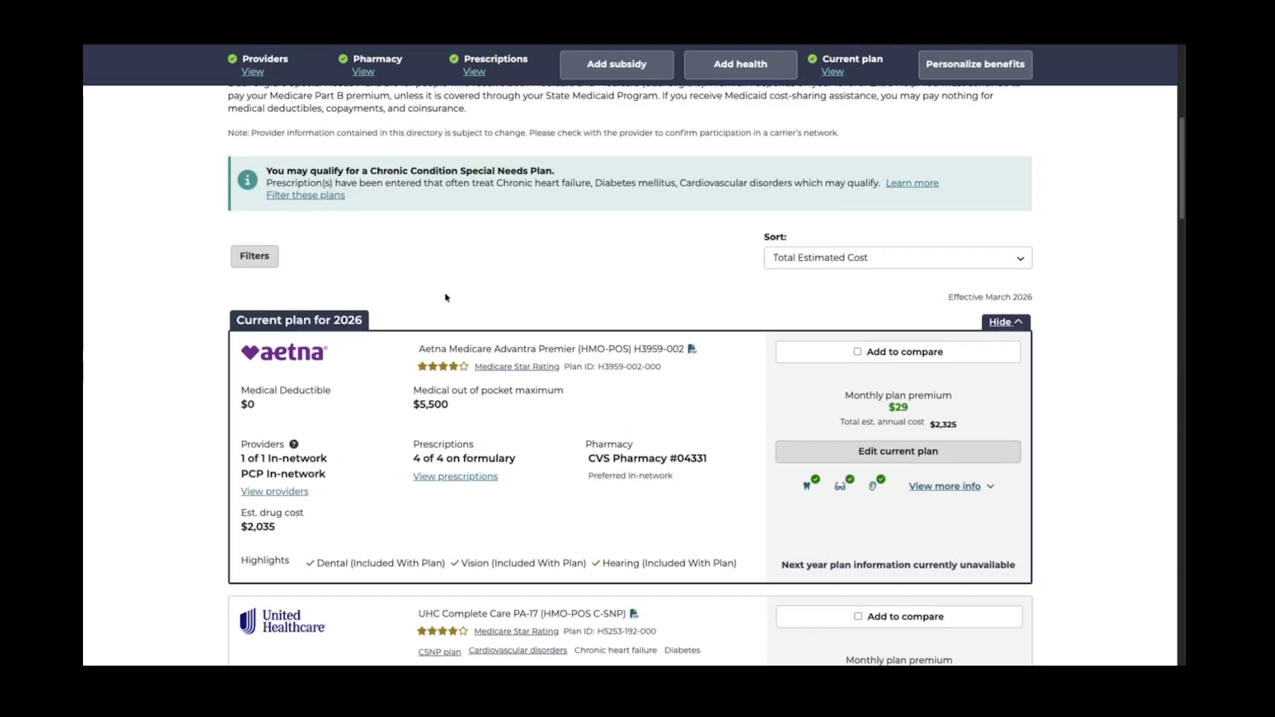
Filter out all Special Needs Plans (SNP), narrowing the Medicare Advantage drug plan list to 50
click(264, 264)
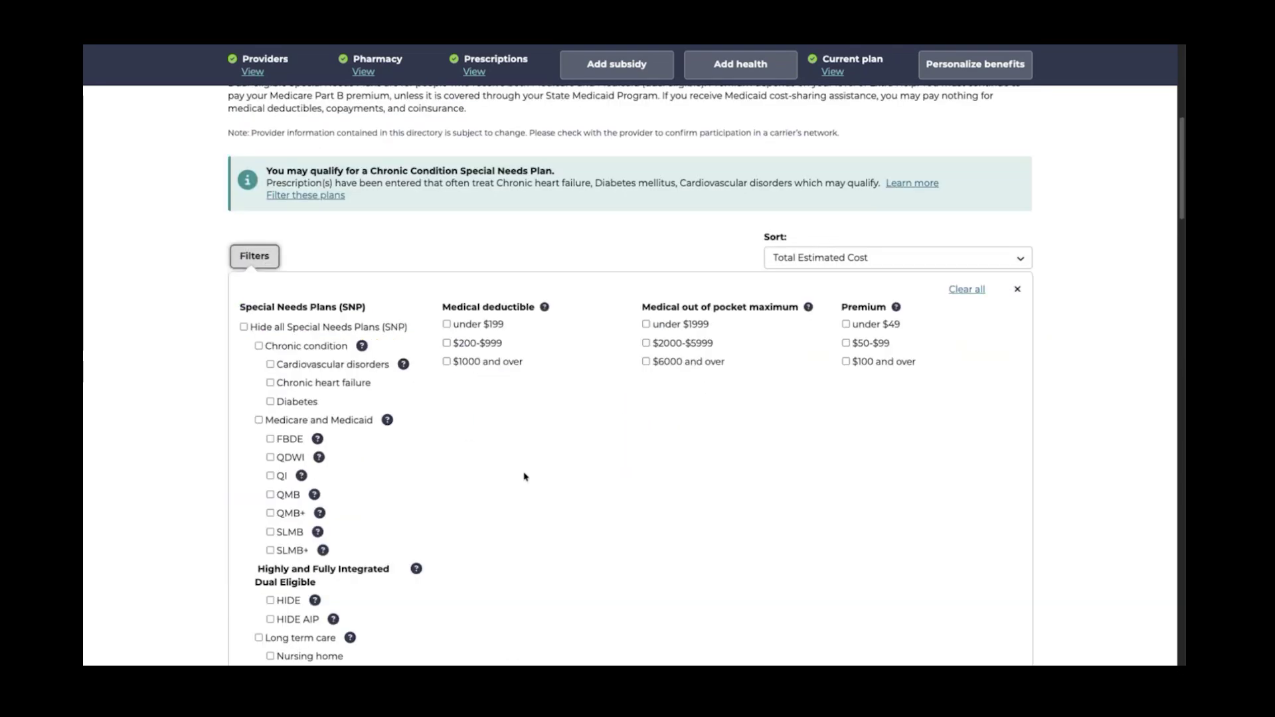
scroll(525, 476, down, 1)
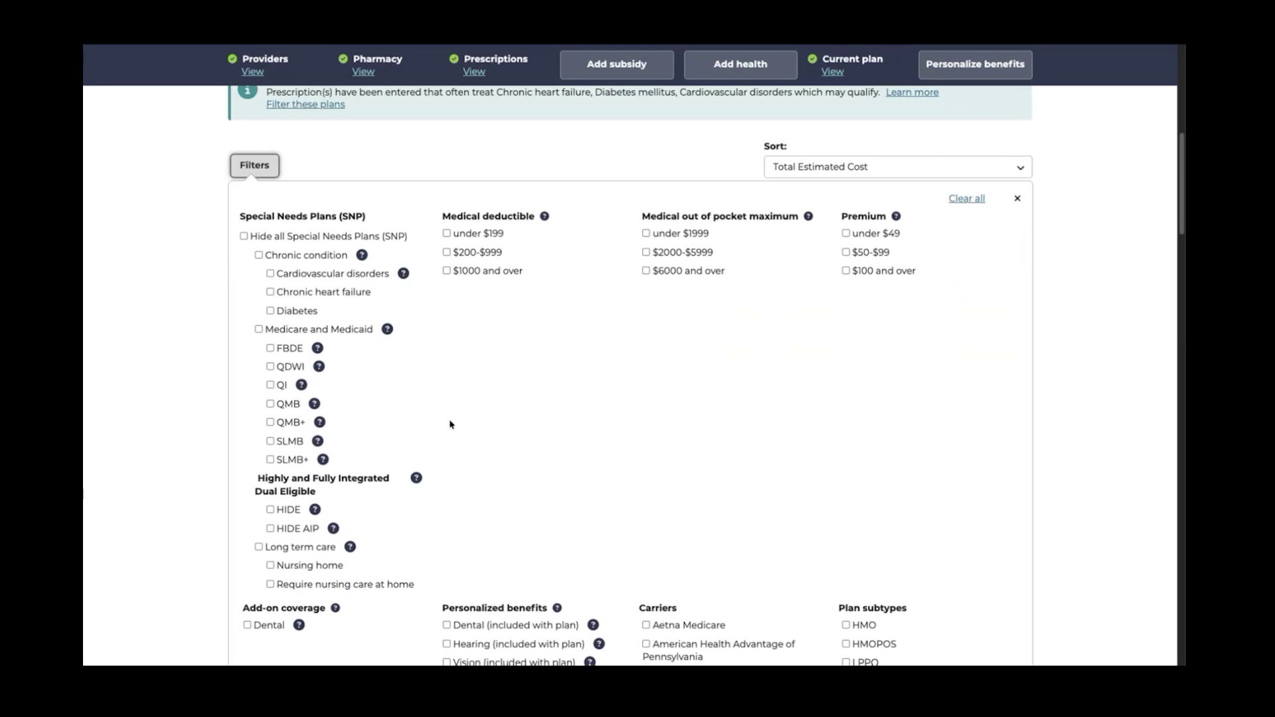
click(244, 236)
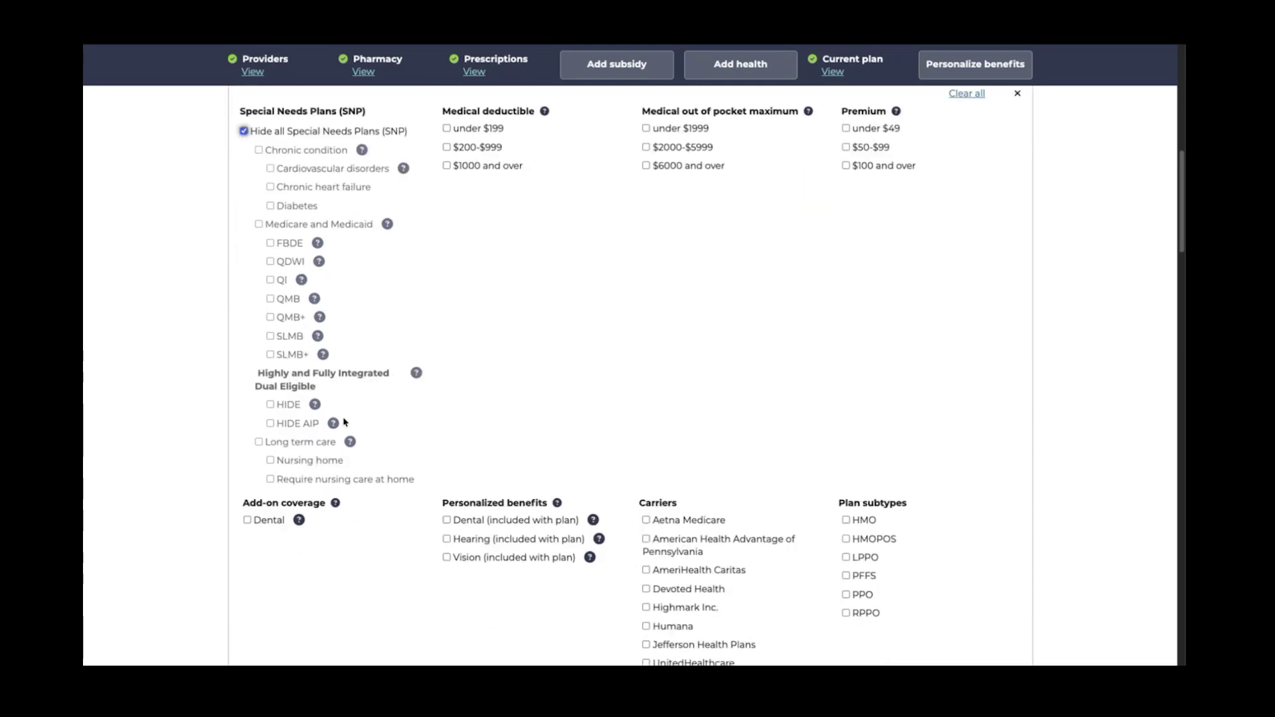
scroll(346, 421, down, 4)
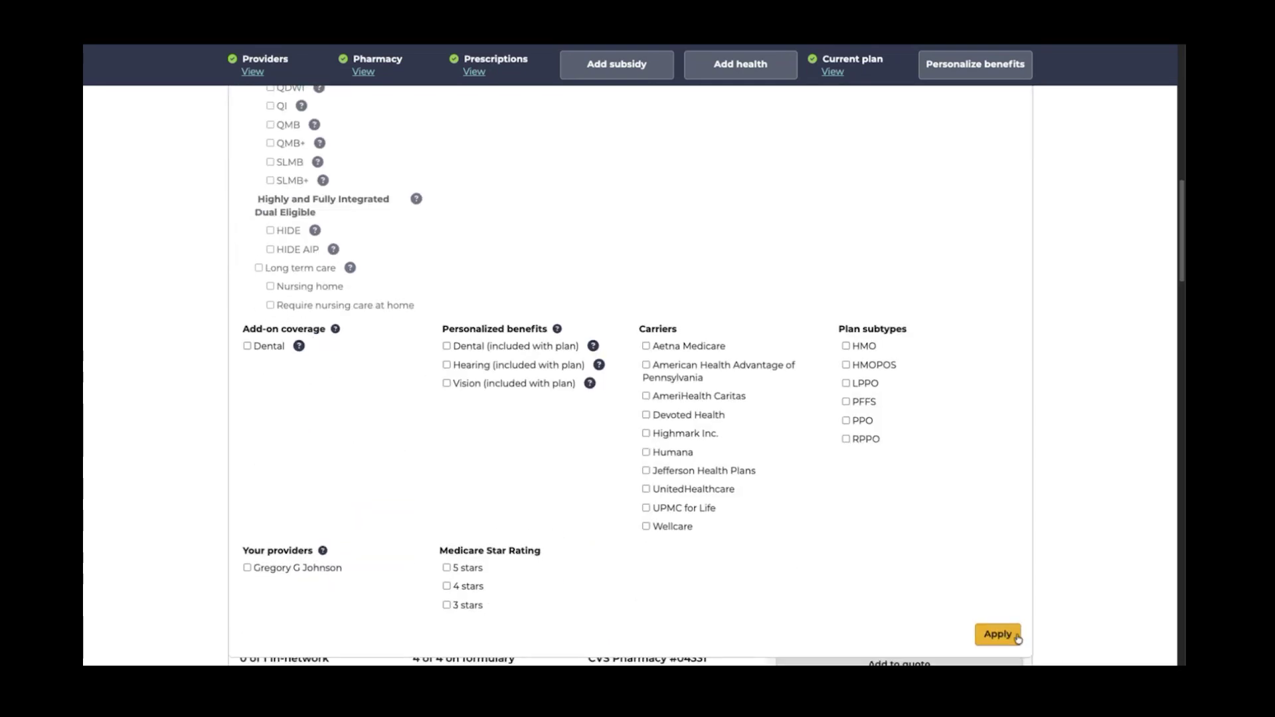
click(997, 634)
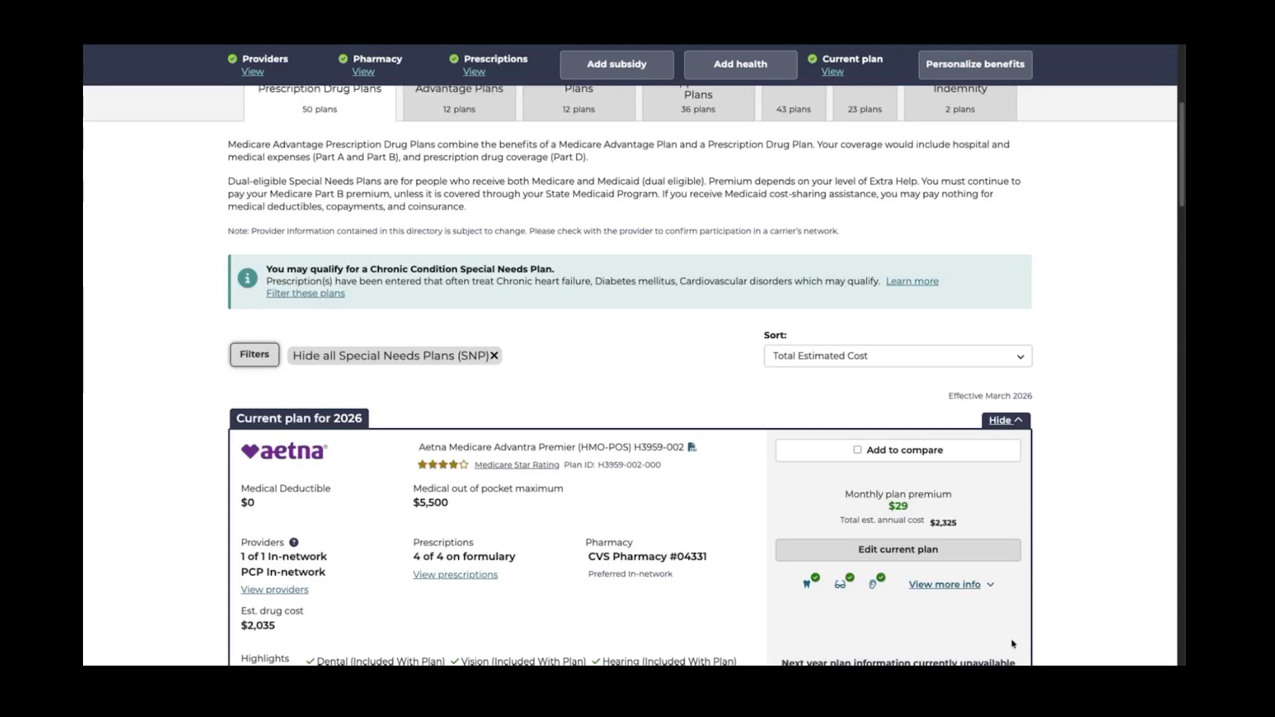
Review the plan list, noting the current plan's $2,325 annual cost
scroll(1013, 644, down, 5)
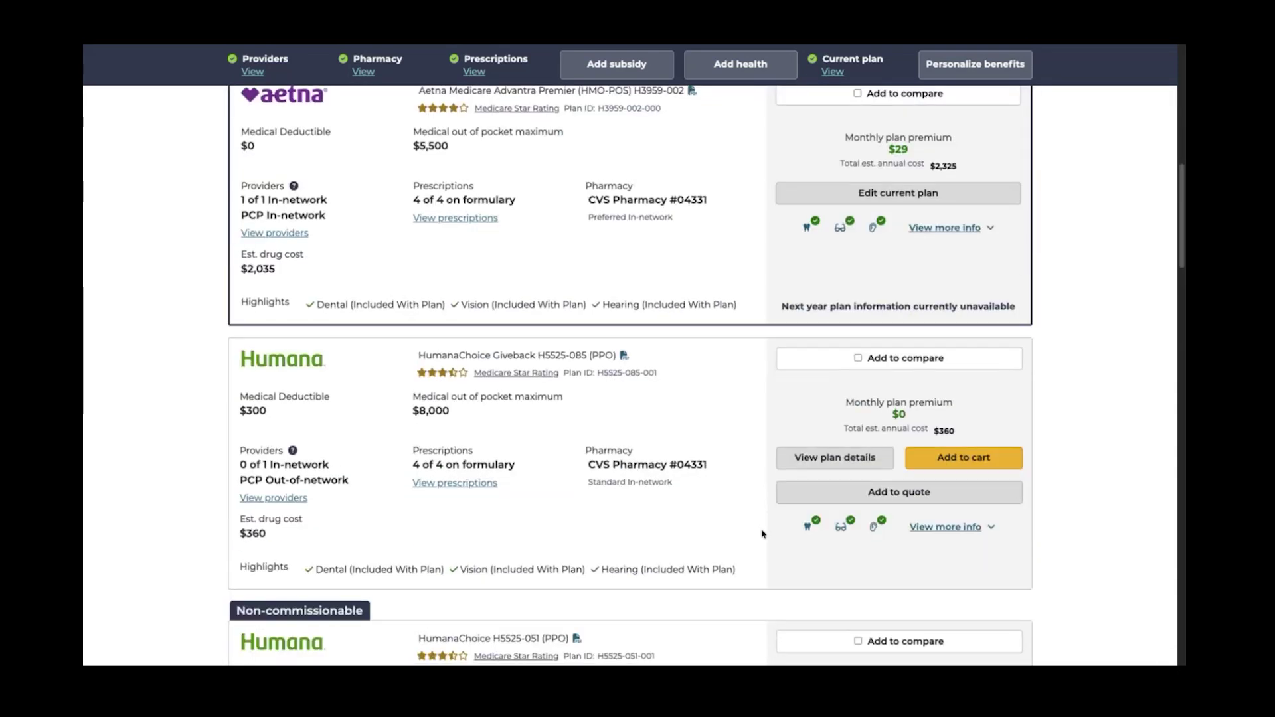
scroll(764, 537, down, 1)
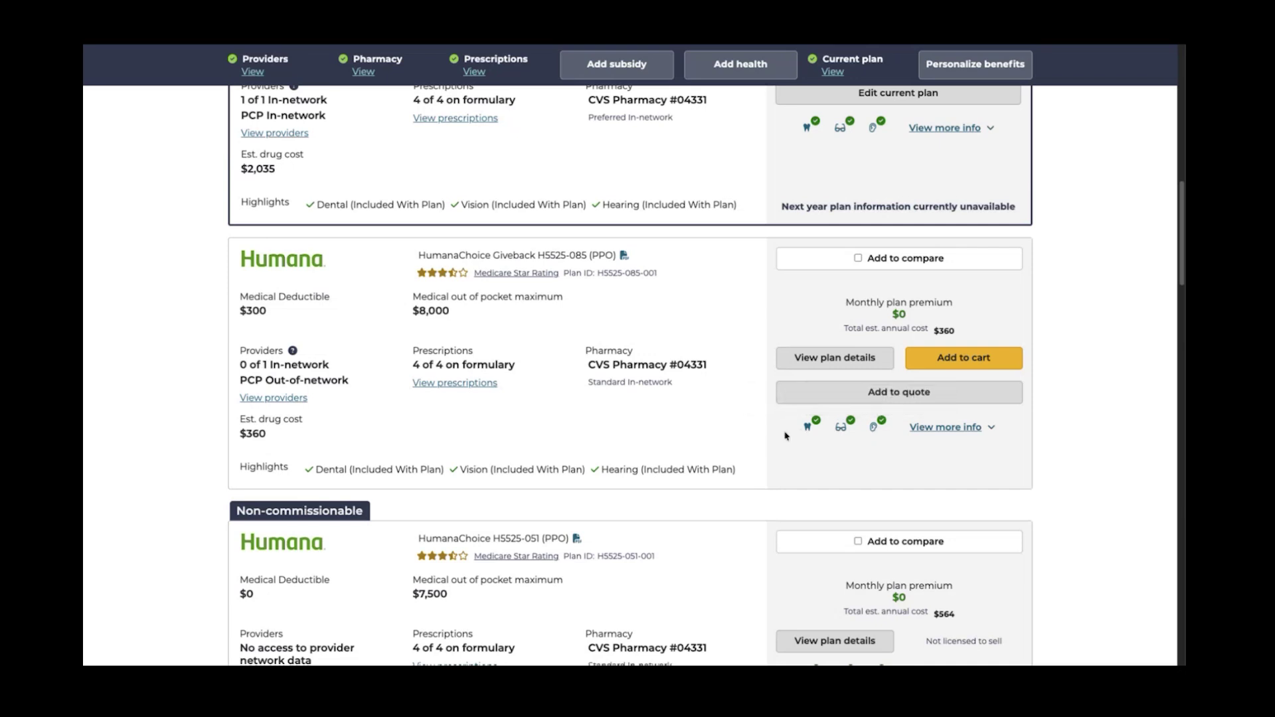
scroll(783, 439, up, 1)
scroll(783, 440, up, 2)
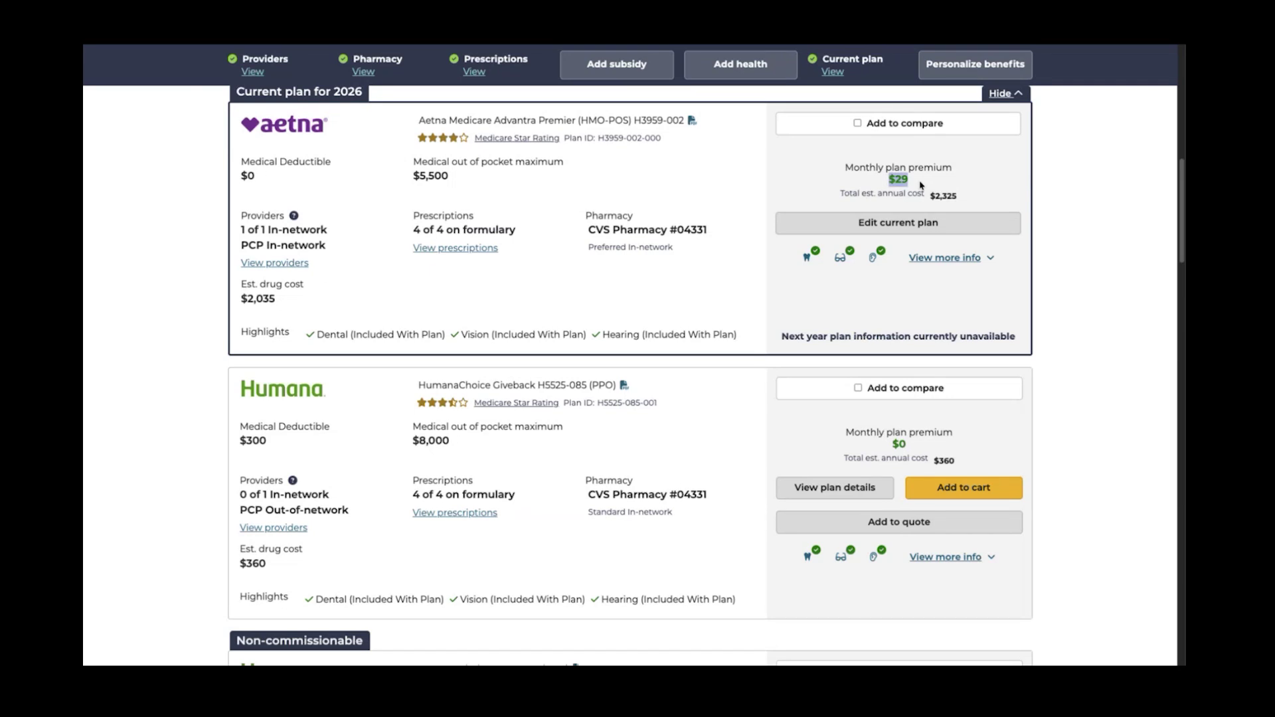
drag(932, 196, 963, 204)
scroll(997, 356, down, 1)
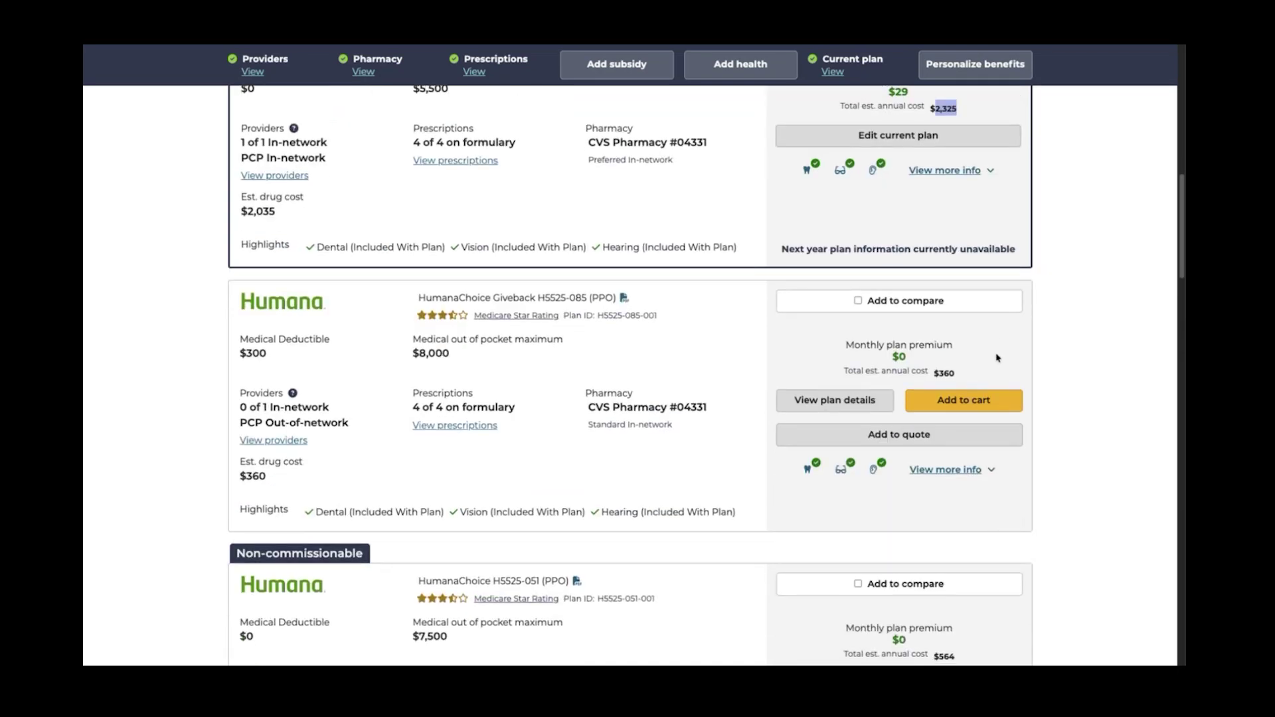
click(898, 357)
Check HumanaChoice Giveback H5525-085 ($360 annually, $8,000 out-of-pocket max) for comparison
drag(933, 374, 956, 377)
scroll(701, 334, up, 1)
double_click(437, 356)
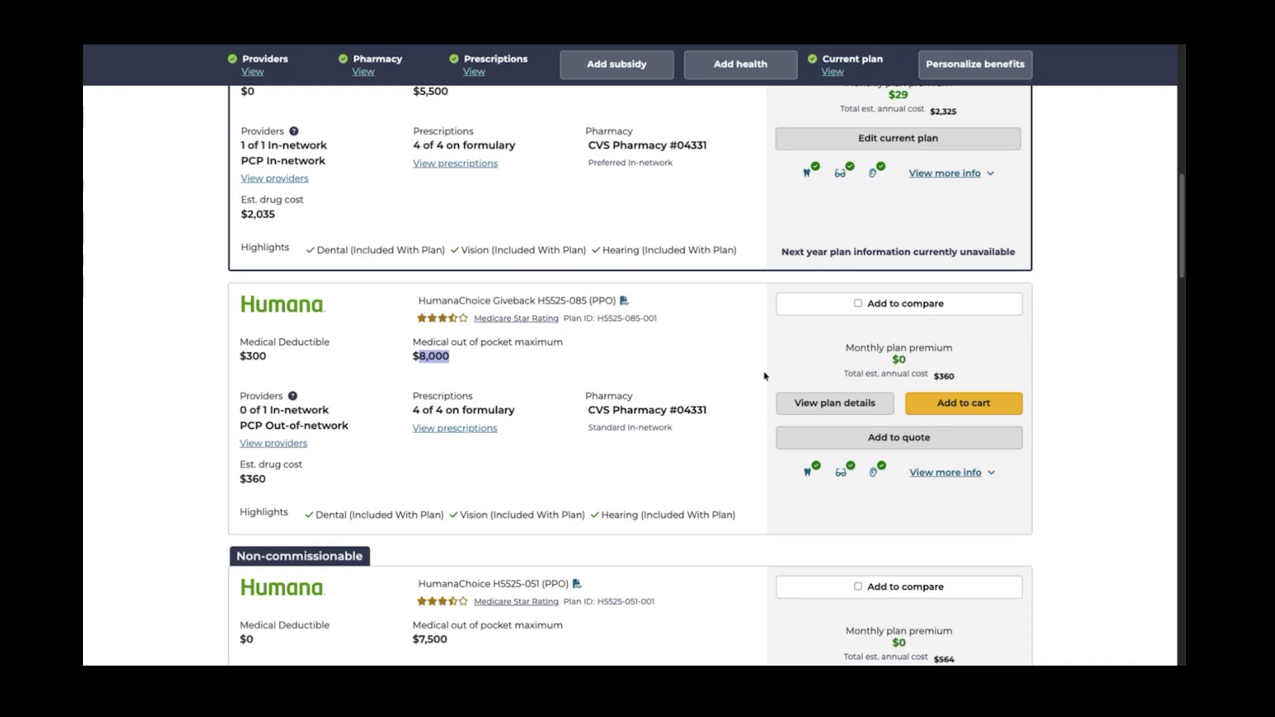
click(860, 305)
scroll(856, 343, up, 2)
Mark the current Aetna plan and Highmark Security Blue HMO-POS ValueRx ($840 annually) for comparison
click(863, 170)
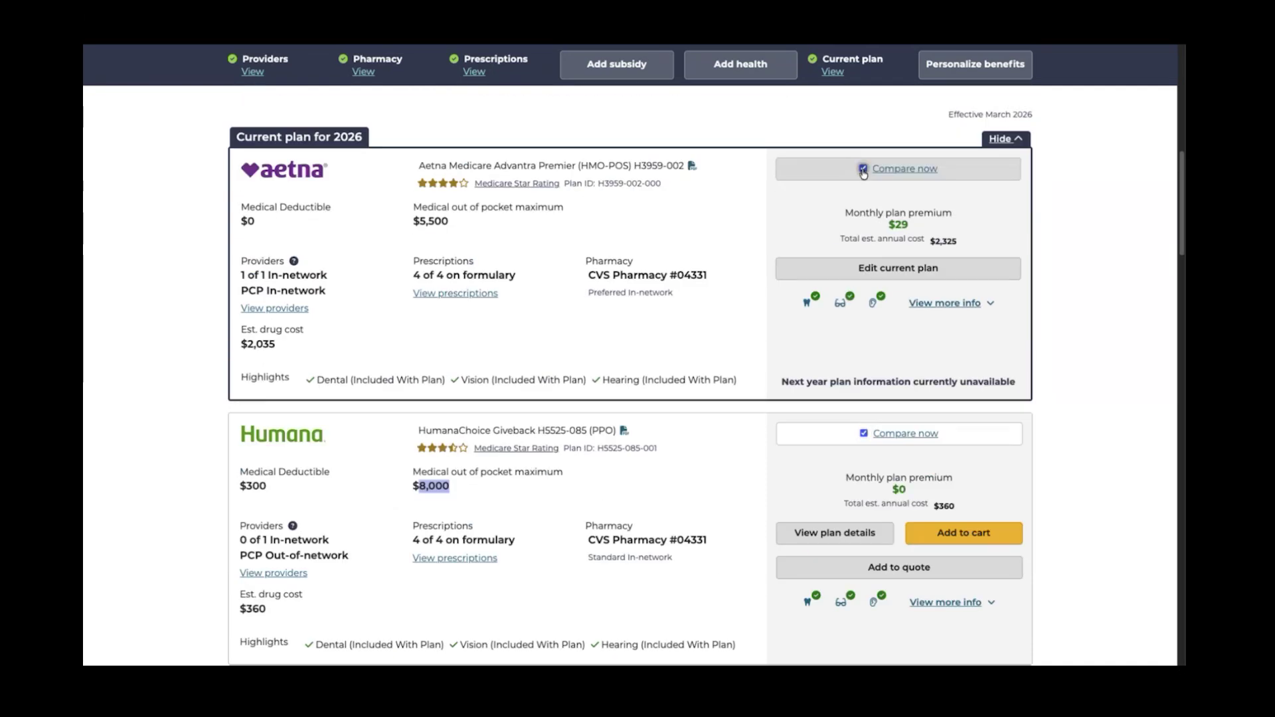
scroll(736, 382, down, 7)
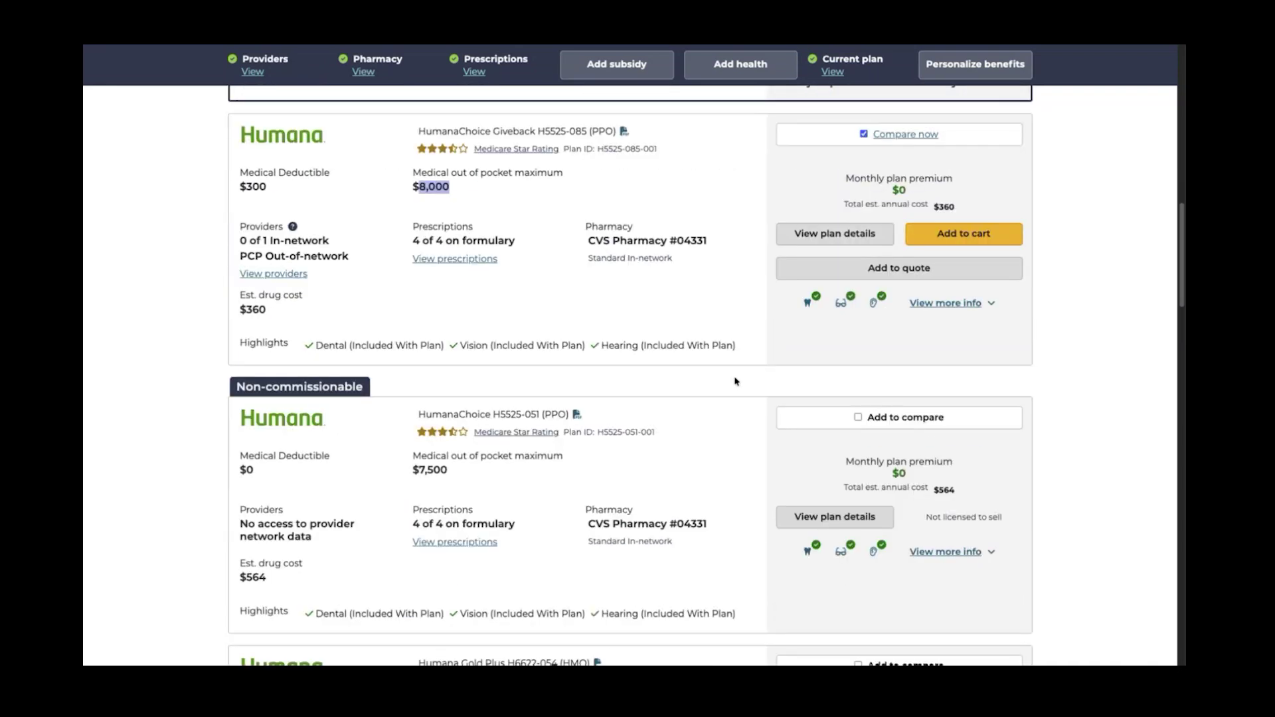
scroll(736, 385, down, 4)
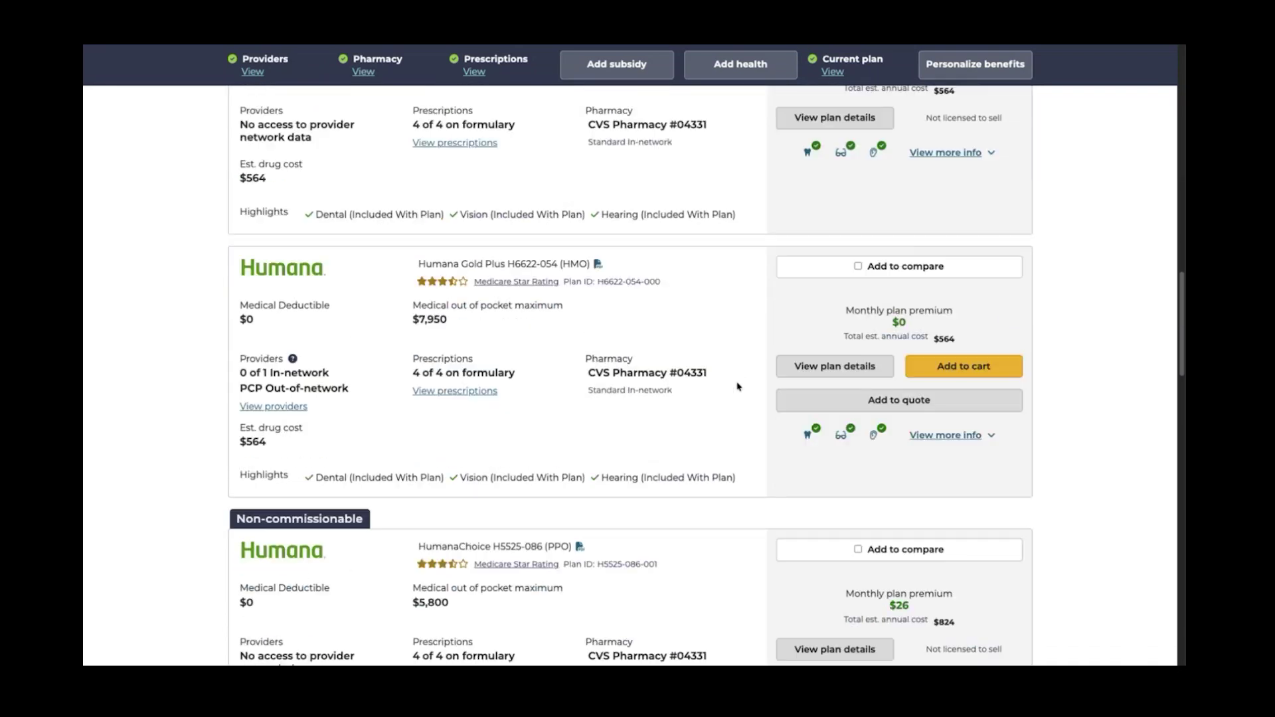
scroll(737, 387, down, 2)
scroll(738, 387, down, 4)
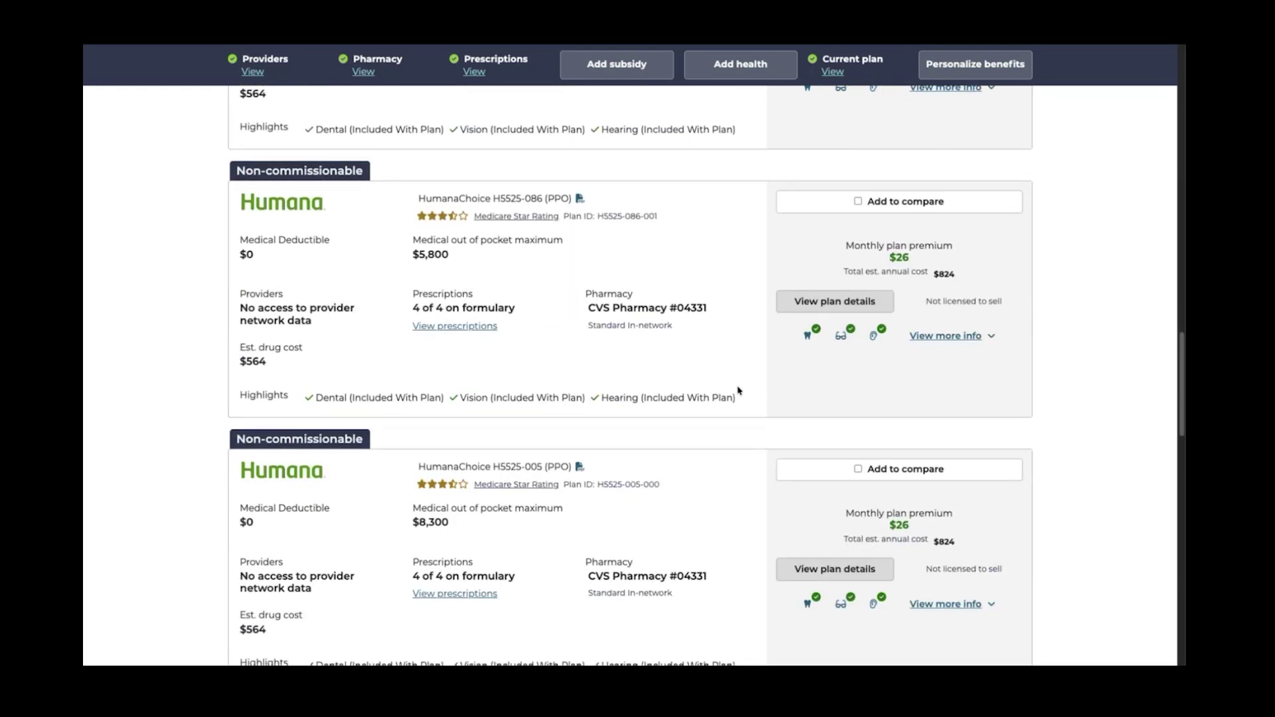
scroll(737, 389, up, 3)
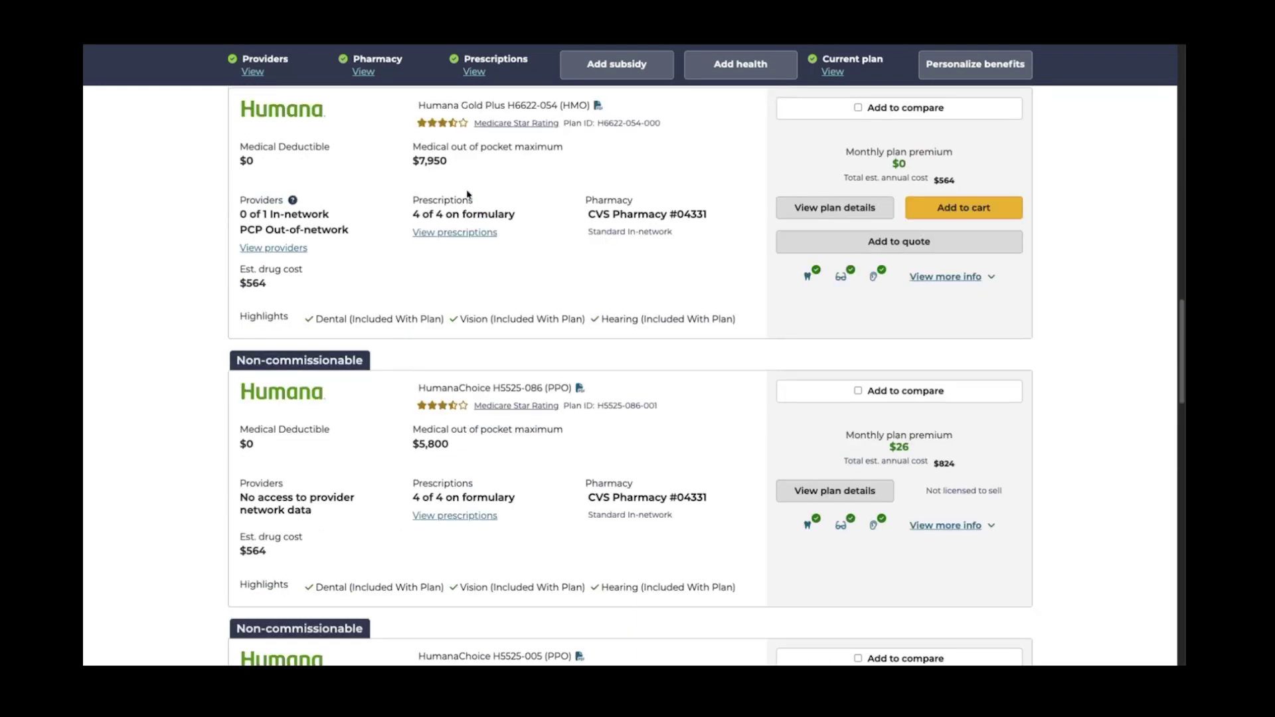
scroll(471, 444, down, 1)
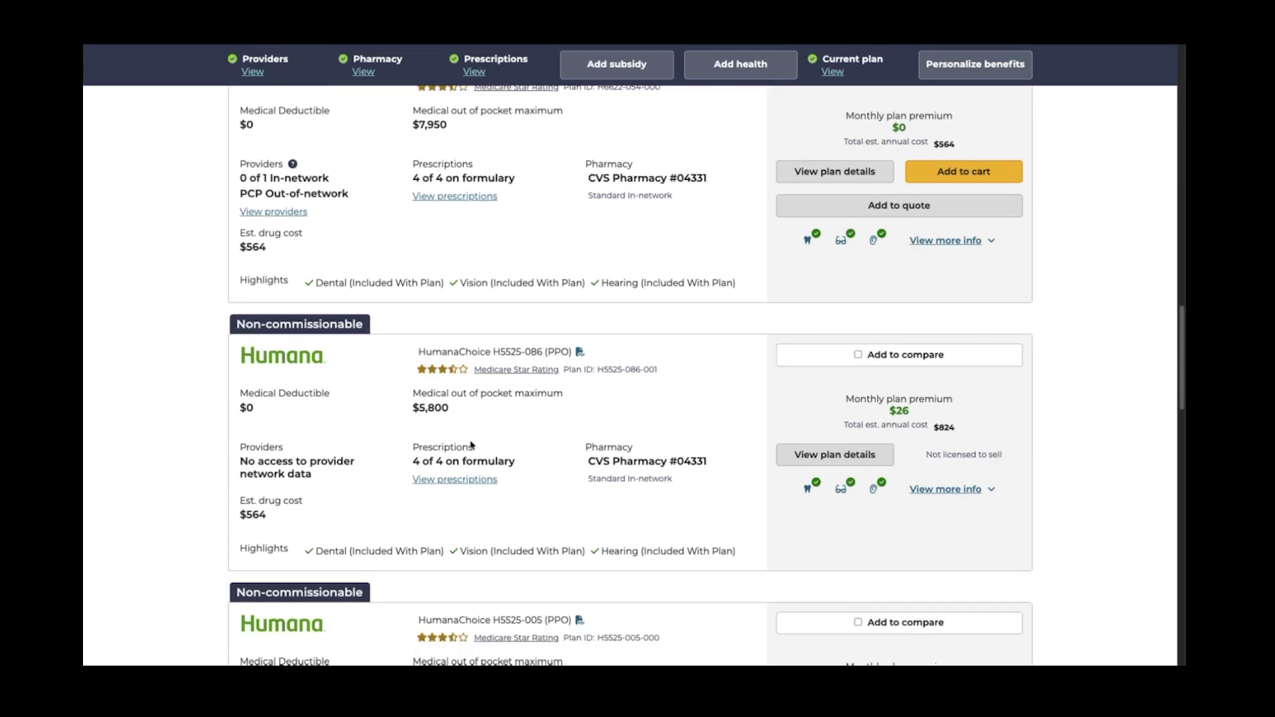
scroll(457, 418, down, 5)
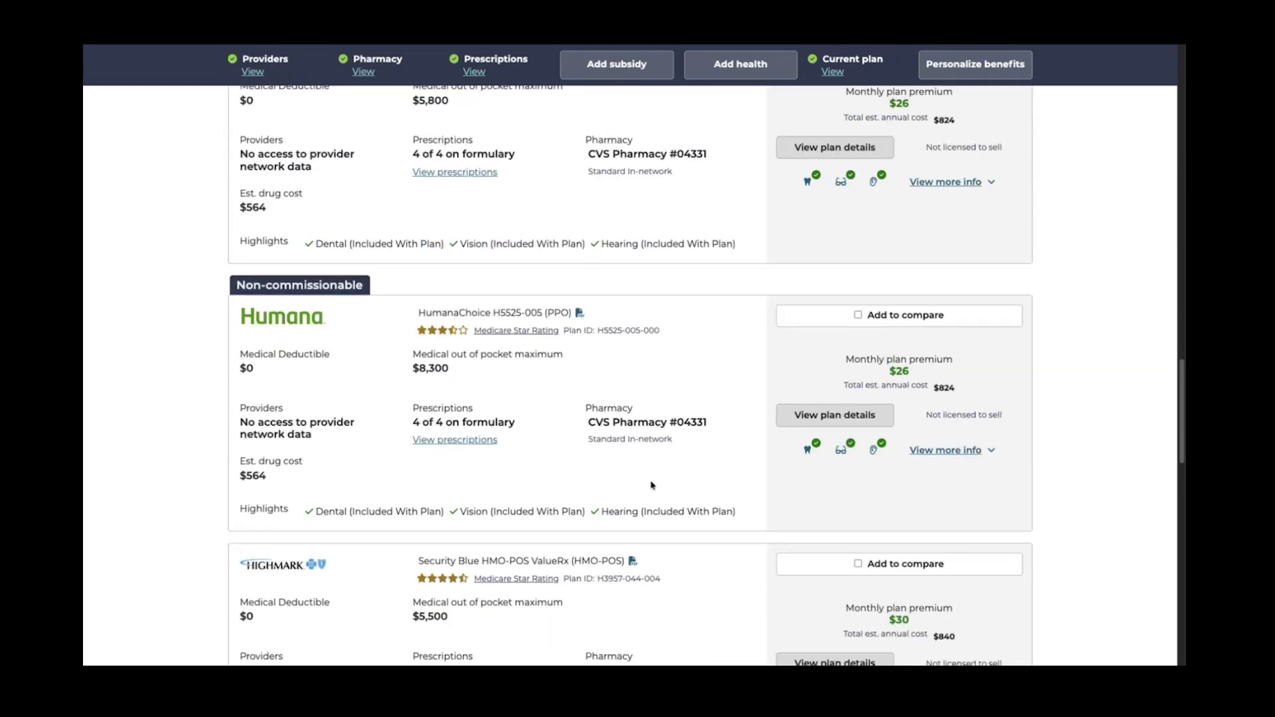
scroll(655, 404, down, 4)
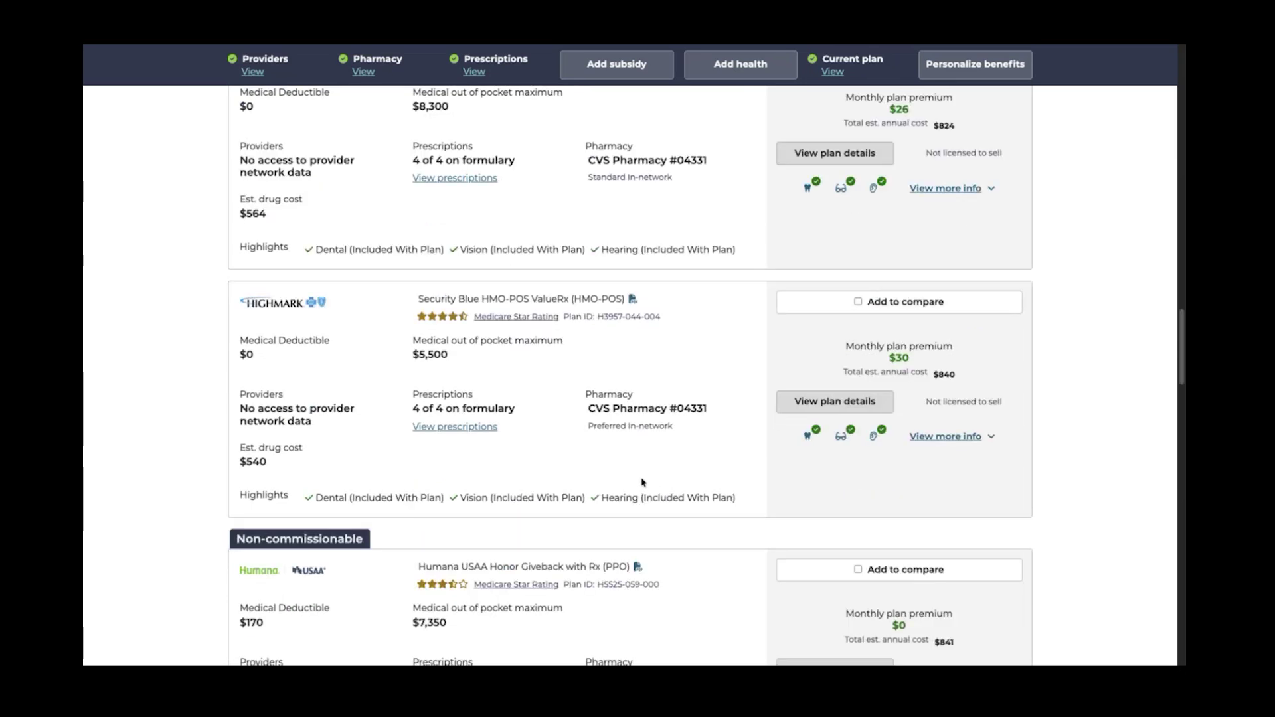
scroll(648, 485, down, 1)
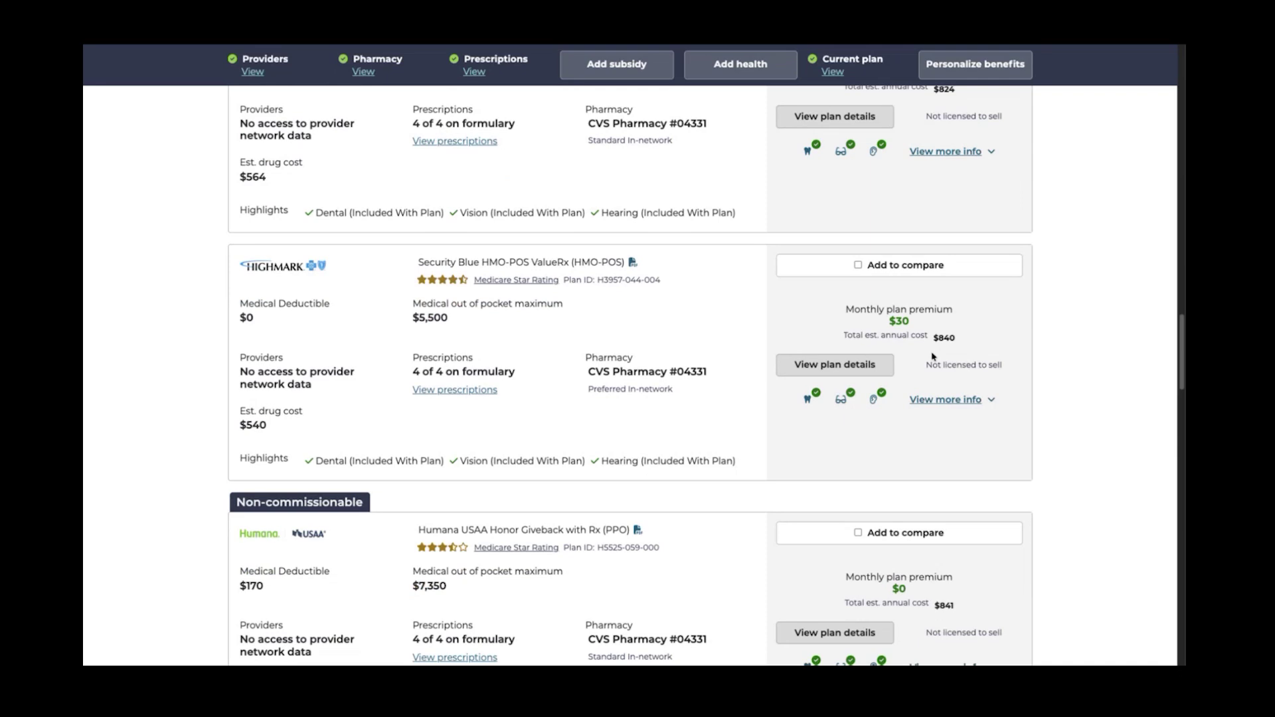
scroll(917, 318, up, 1)
click(859, 277)
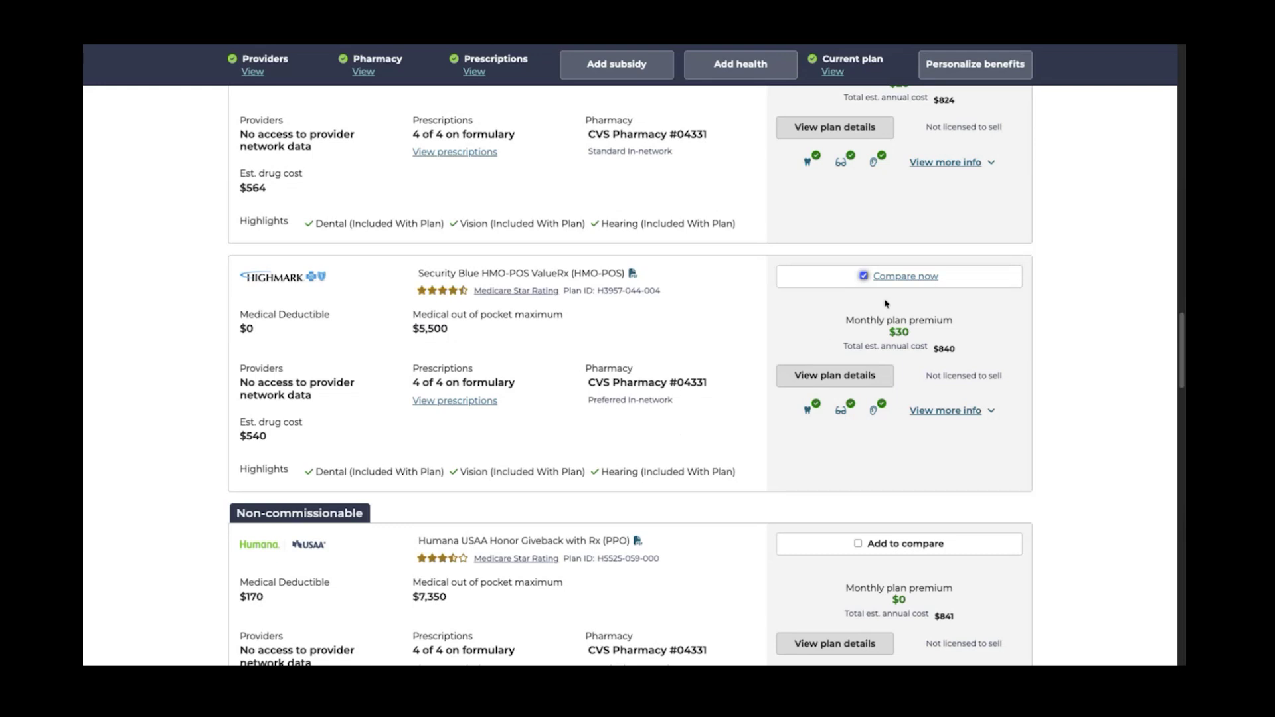
Open Compare Plans and review the Aetna, Humana Giveback PPO and Highmark HMO costs
click(897, 277)
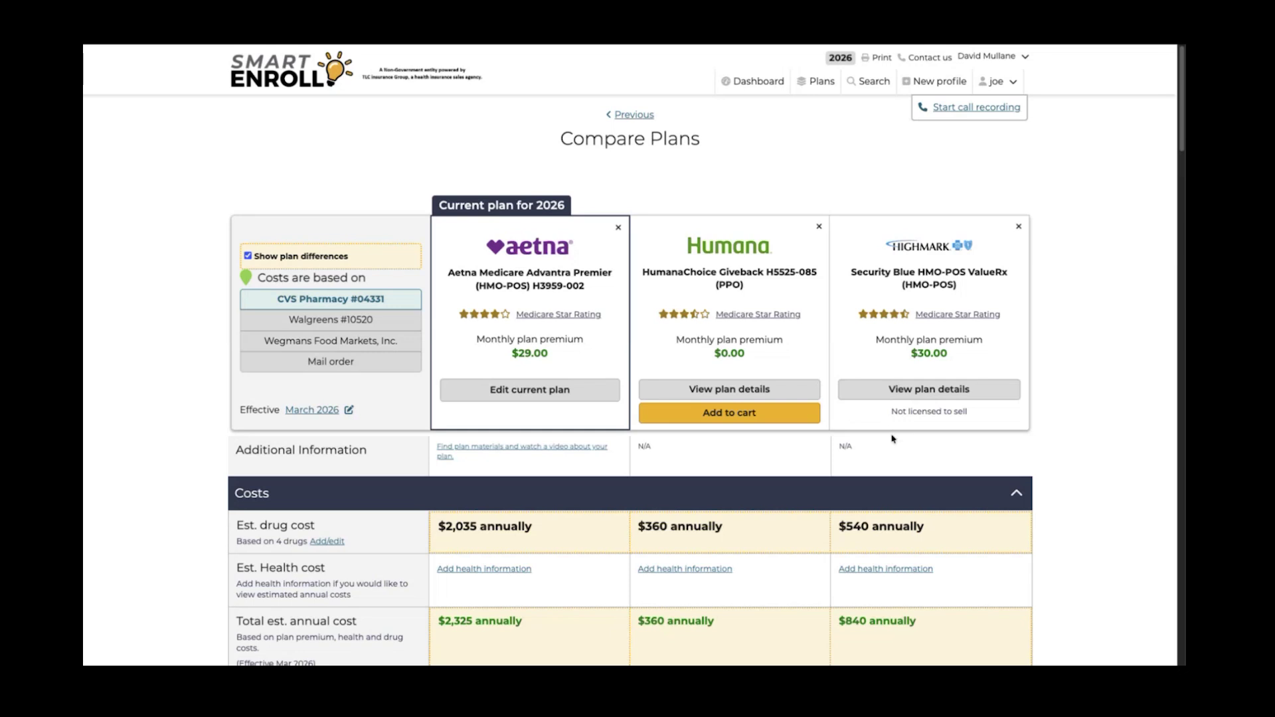
scroll(890, 436, down, 1)
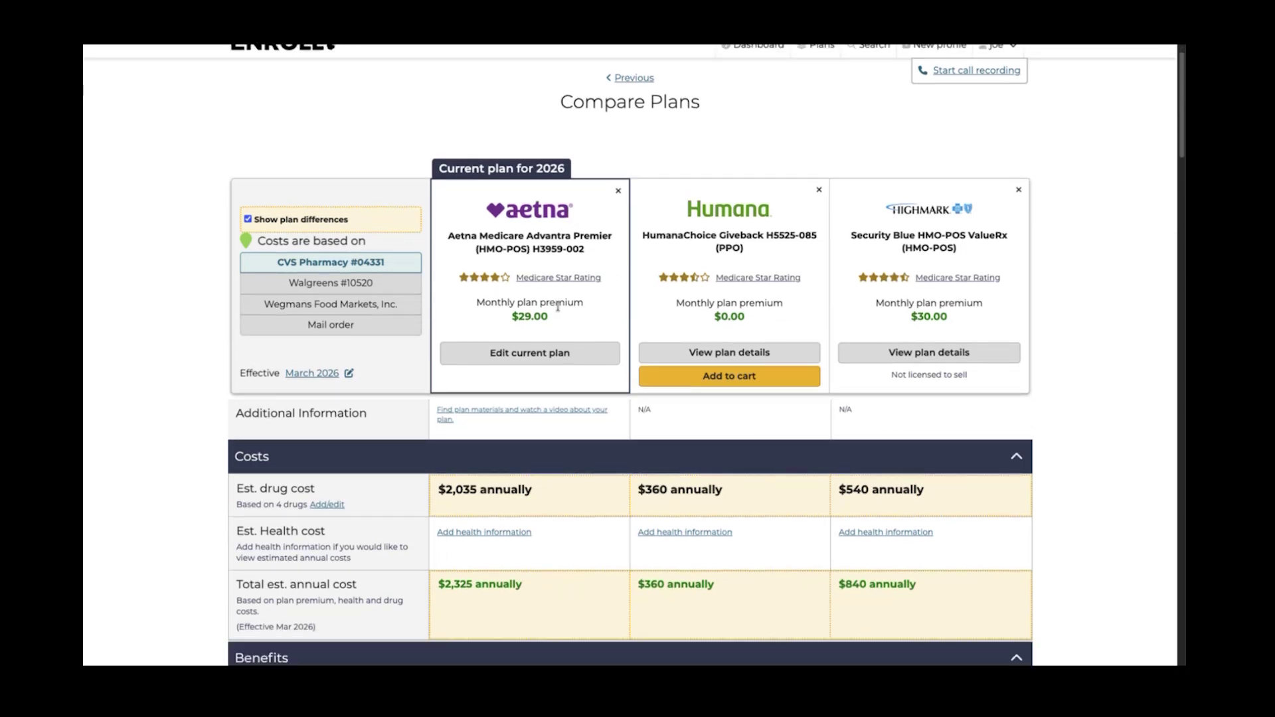
mouse_move(561, 279)
double_click(730, 246)
double_click(916, 247)
click(1068, 292)
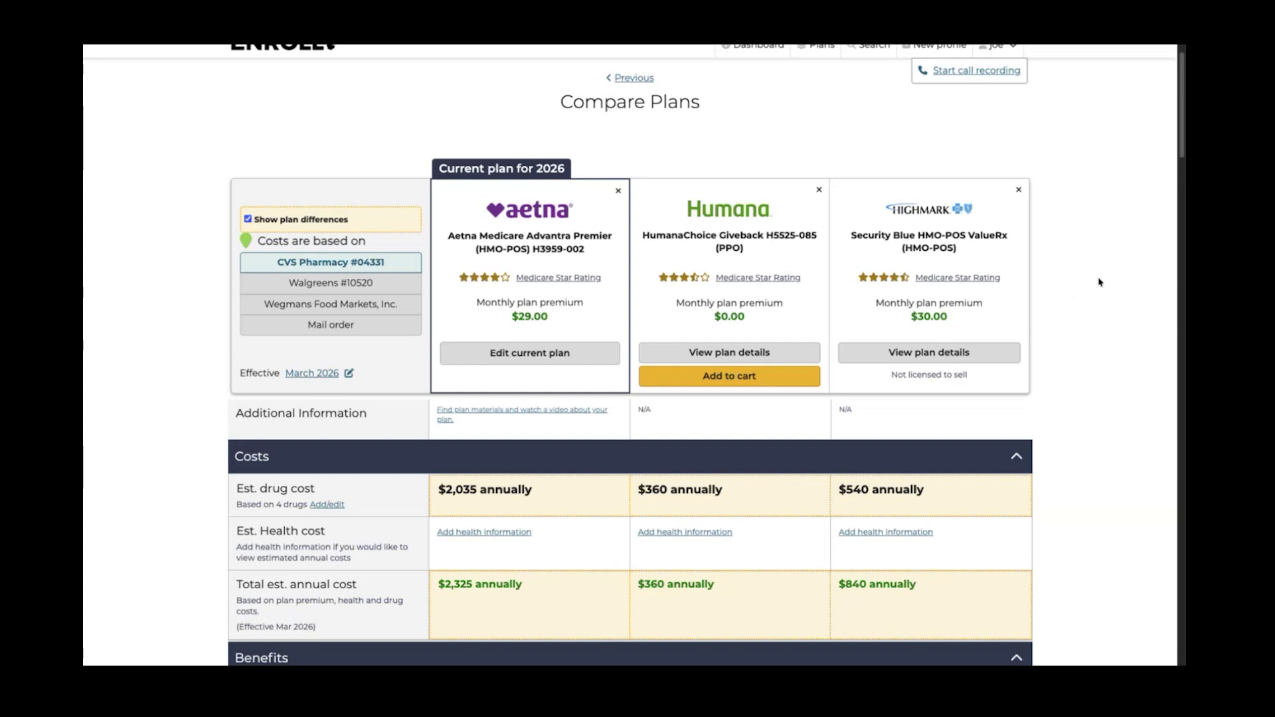
Scroll down and review the estimated drug costs for all three plans
scroll(1026, 327, down, 1)
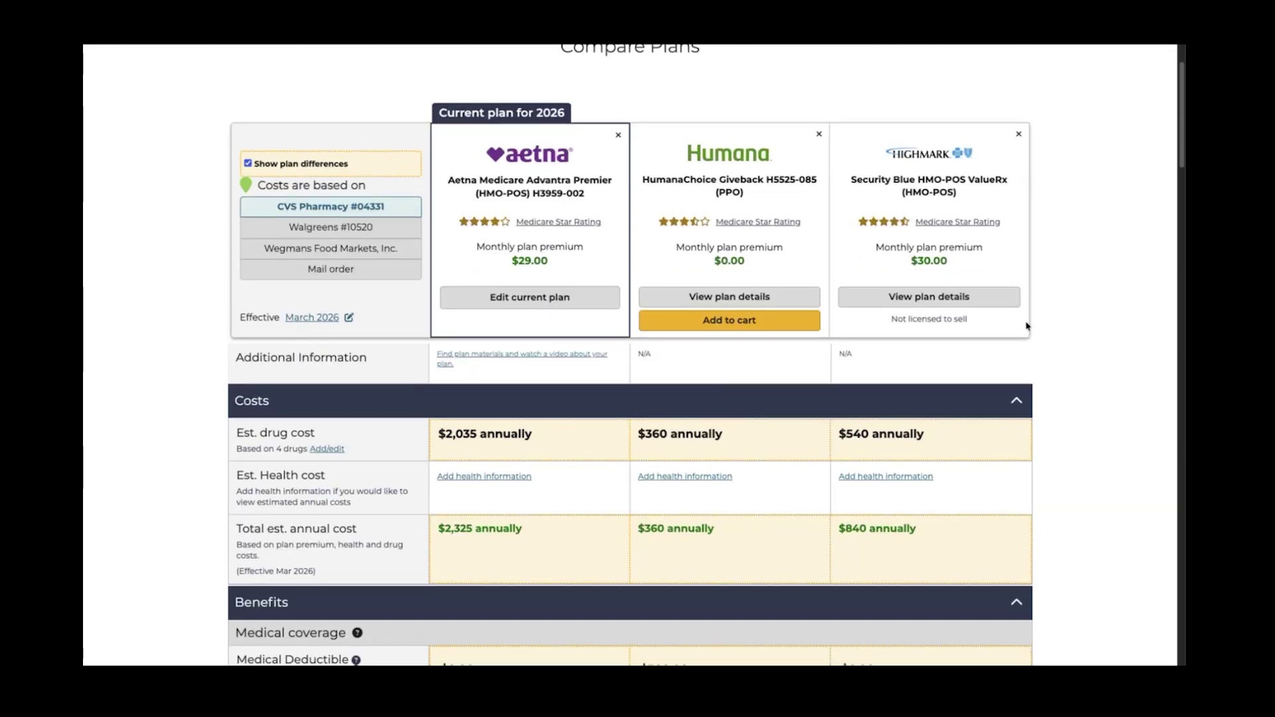
scroll(1053, 320, down, 1)
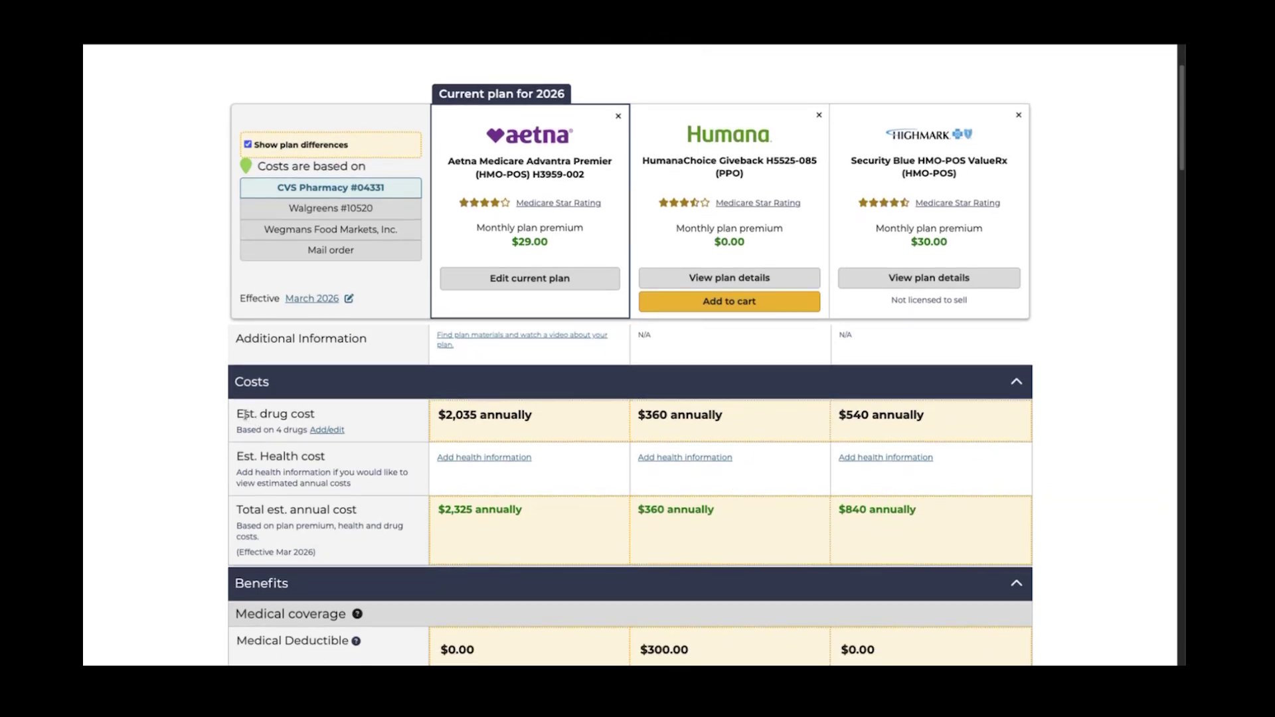
drag(245, 415, 925, 427)
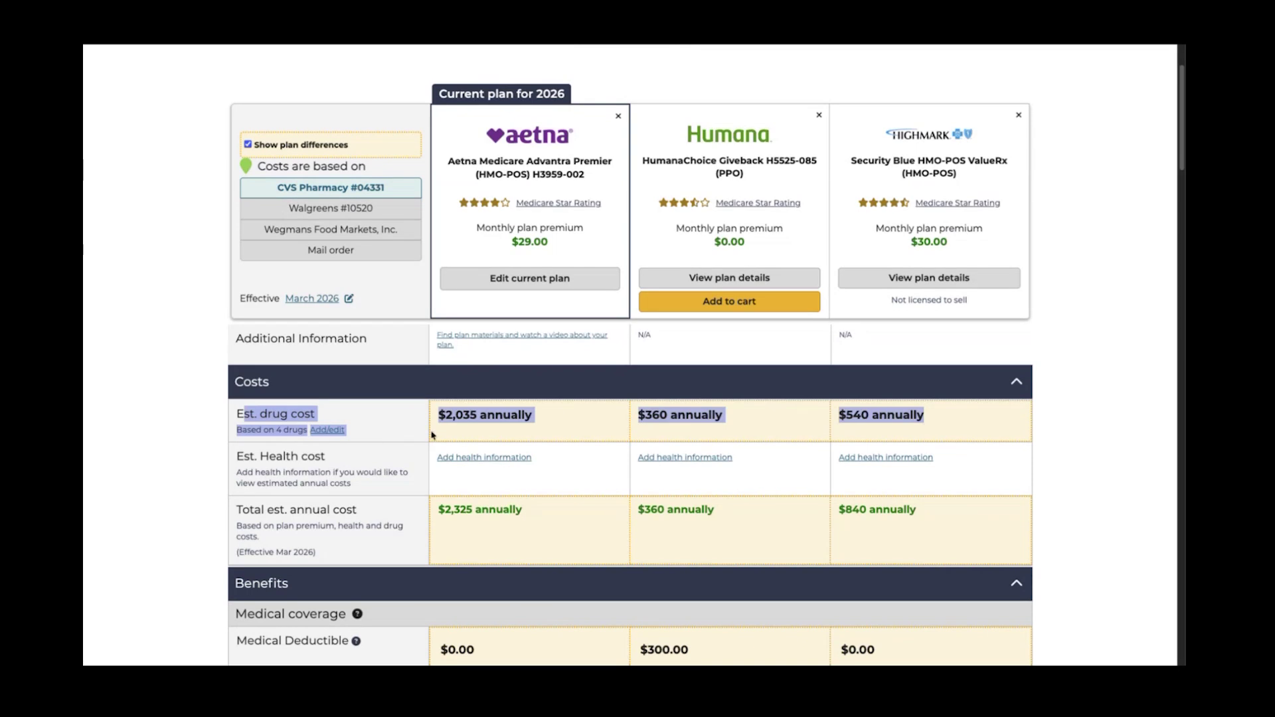
click(457, 437)
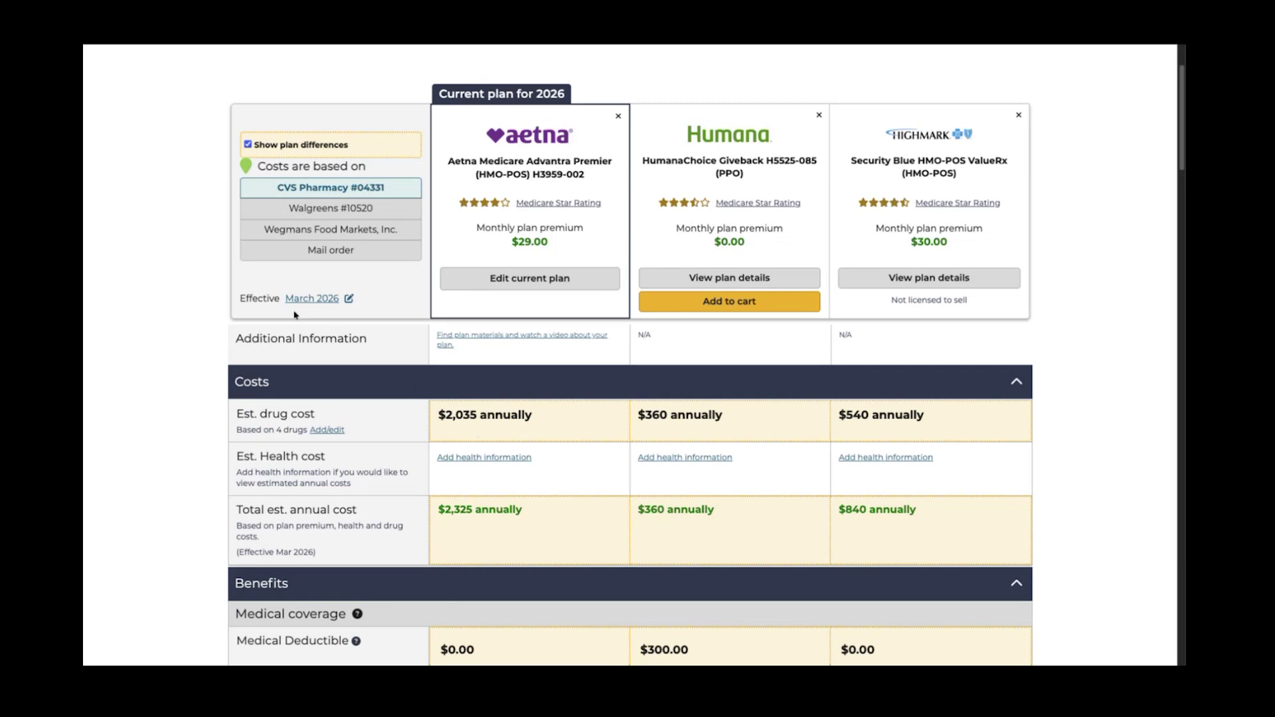
Change the coverage effective date from March 2026 to April 2026 and refresh the plans
drag(238, 300, 376, 300)
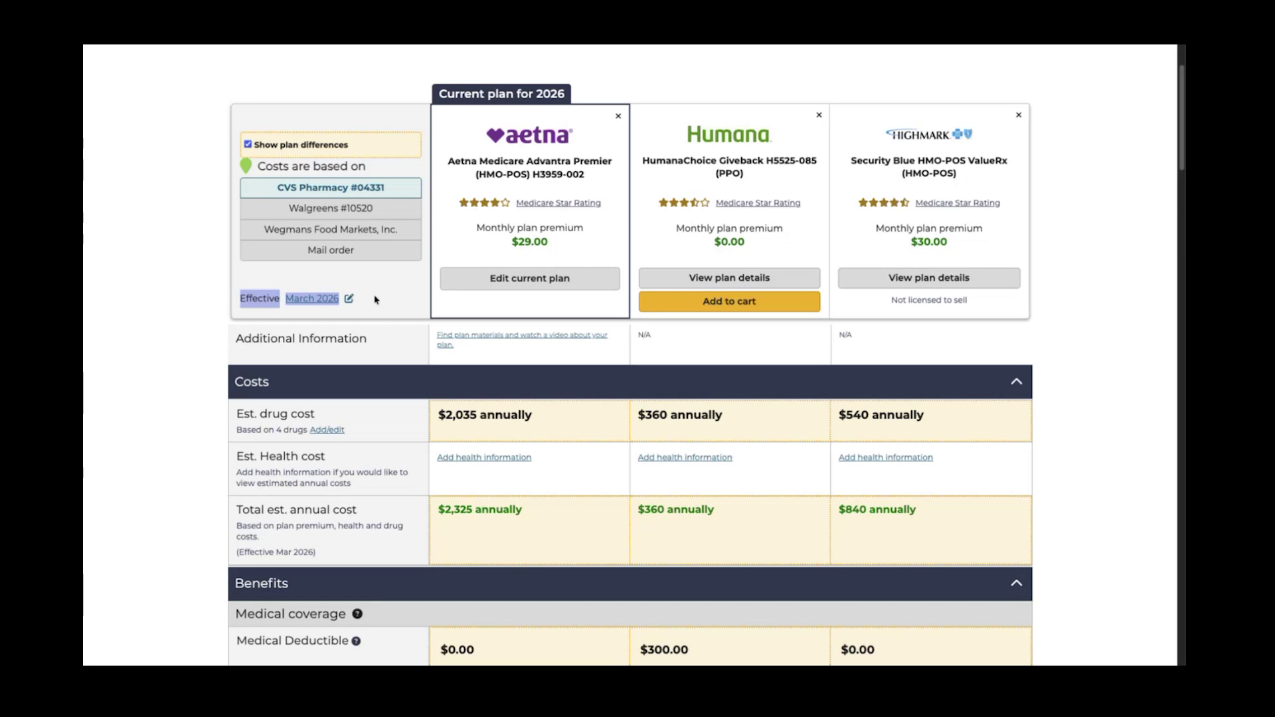
click(376, 300)
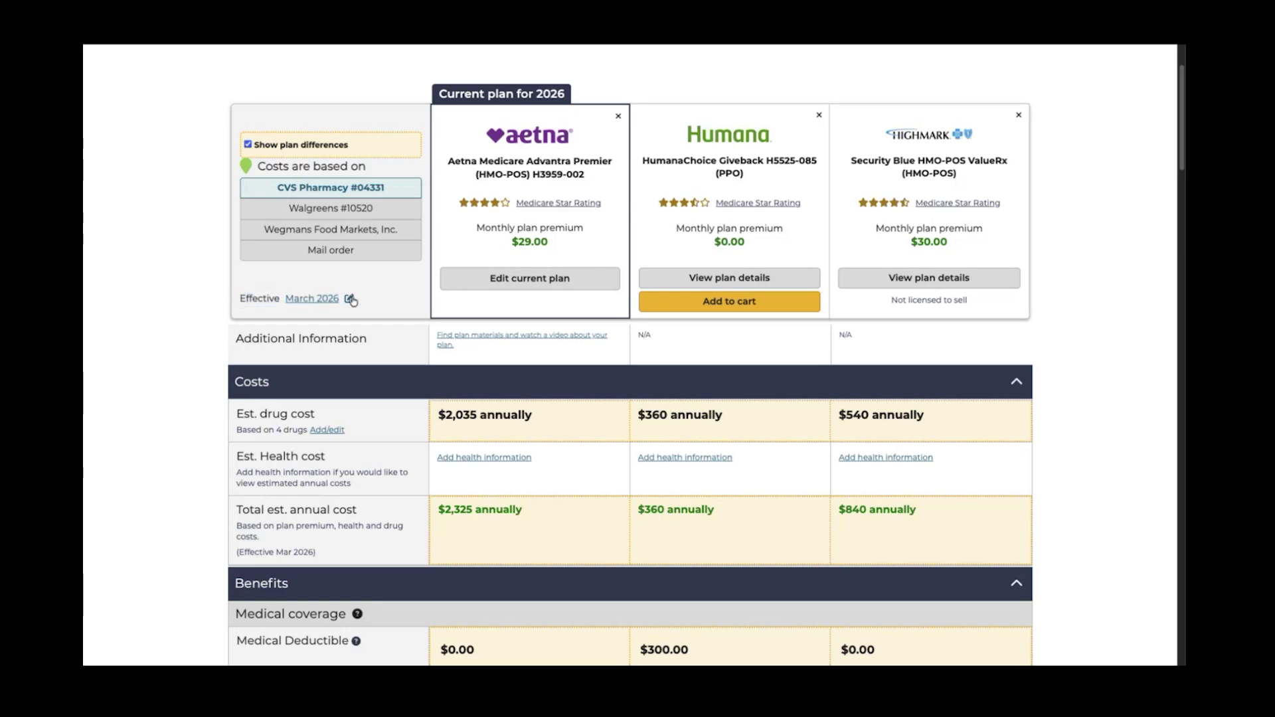
click(350, 299)
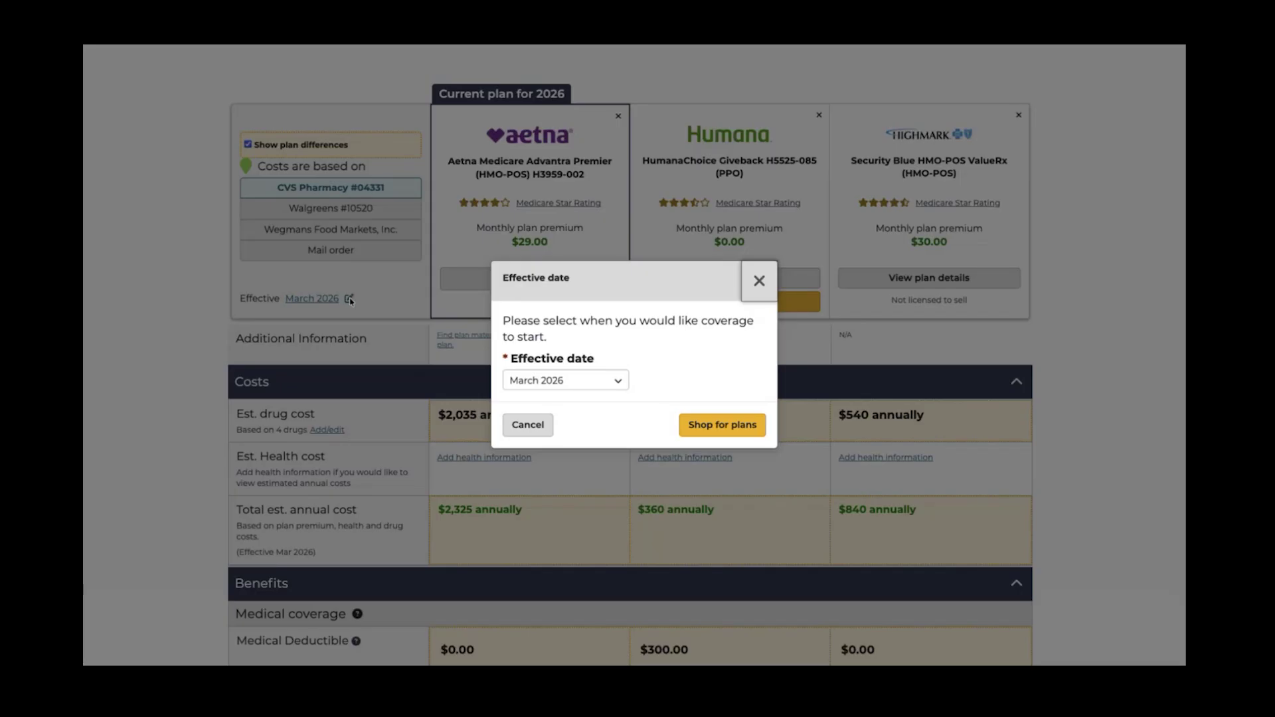
click(607, 383)
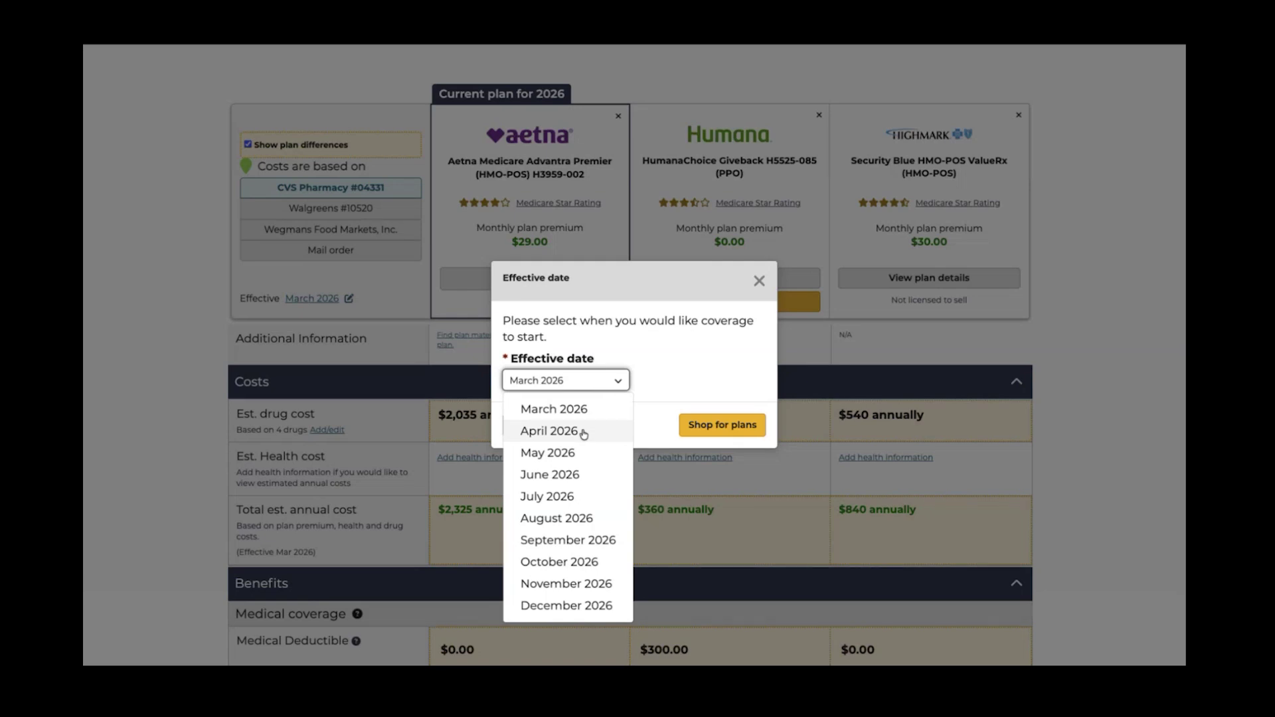
click(584, 433)
click(703, 429)
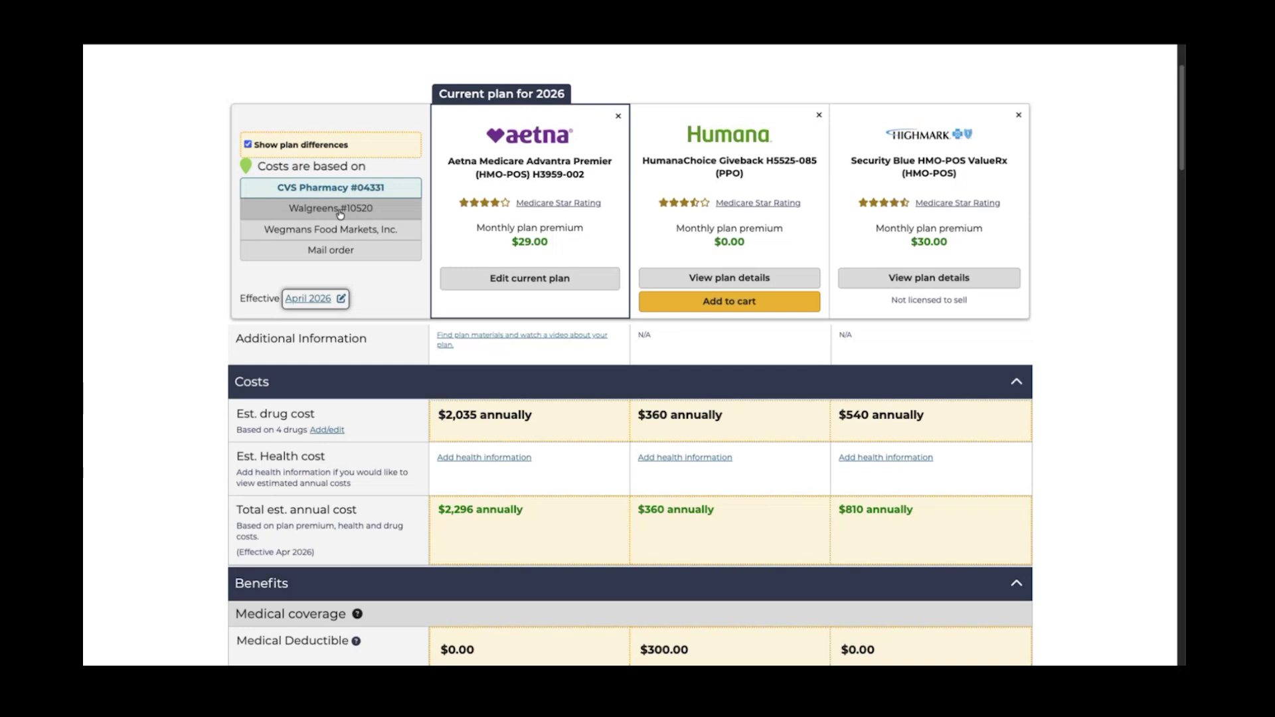
Compare Walgreens, Wegmans, CVS and mail order pricing, settling on mail order with Humana at $240
click(341, 213)
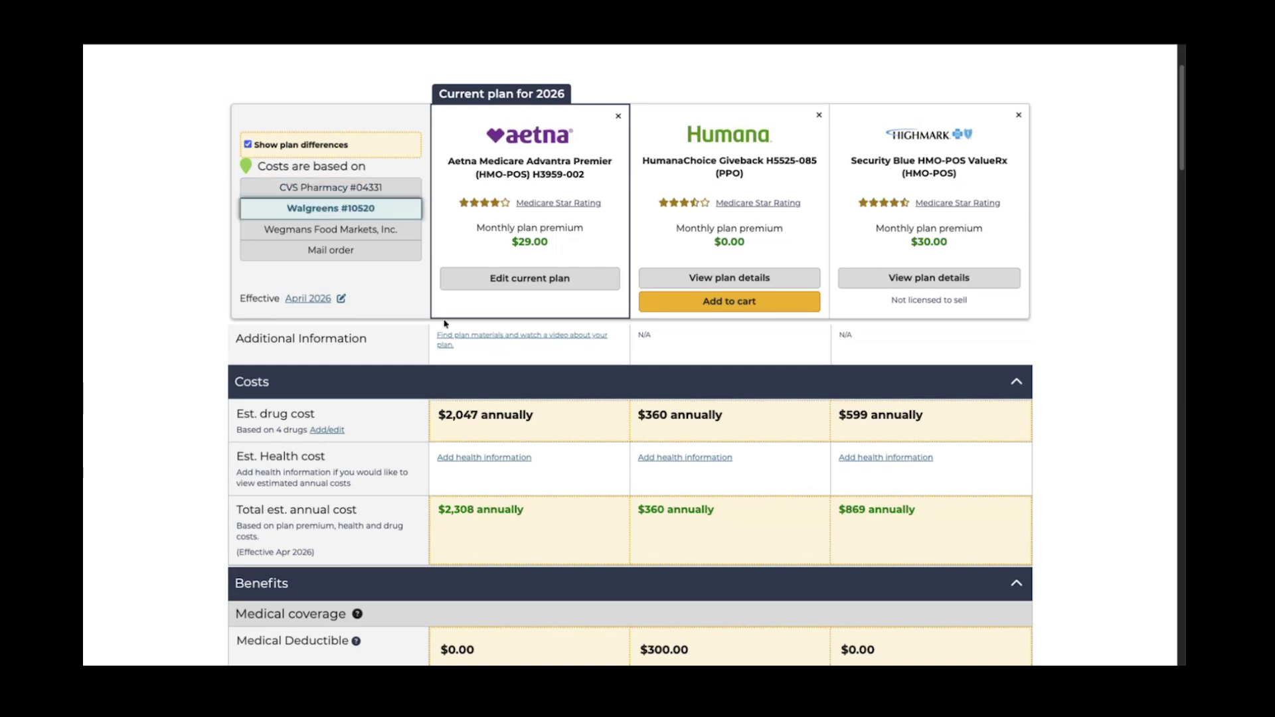
click(294, 237)
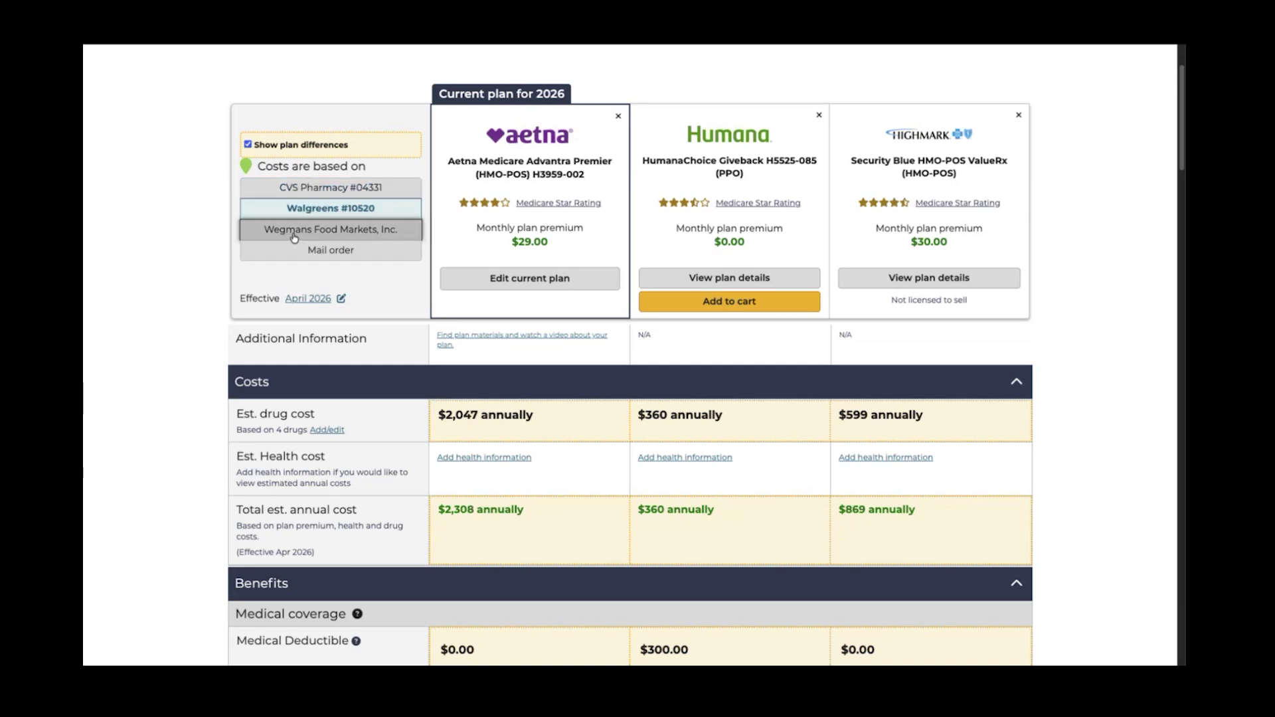
click(309, 255)
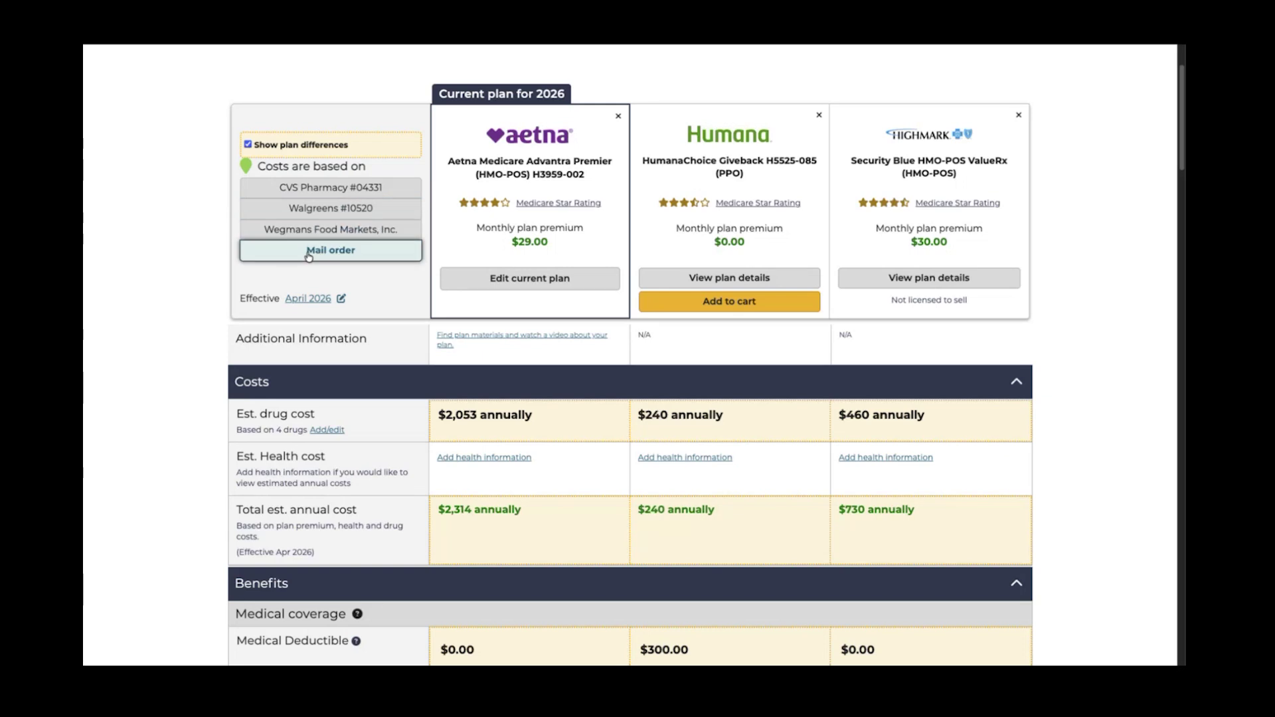
click(303, 191)
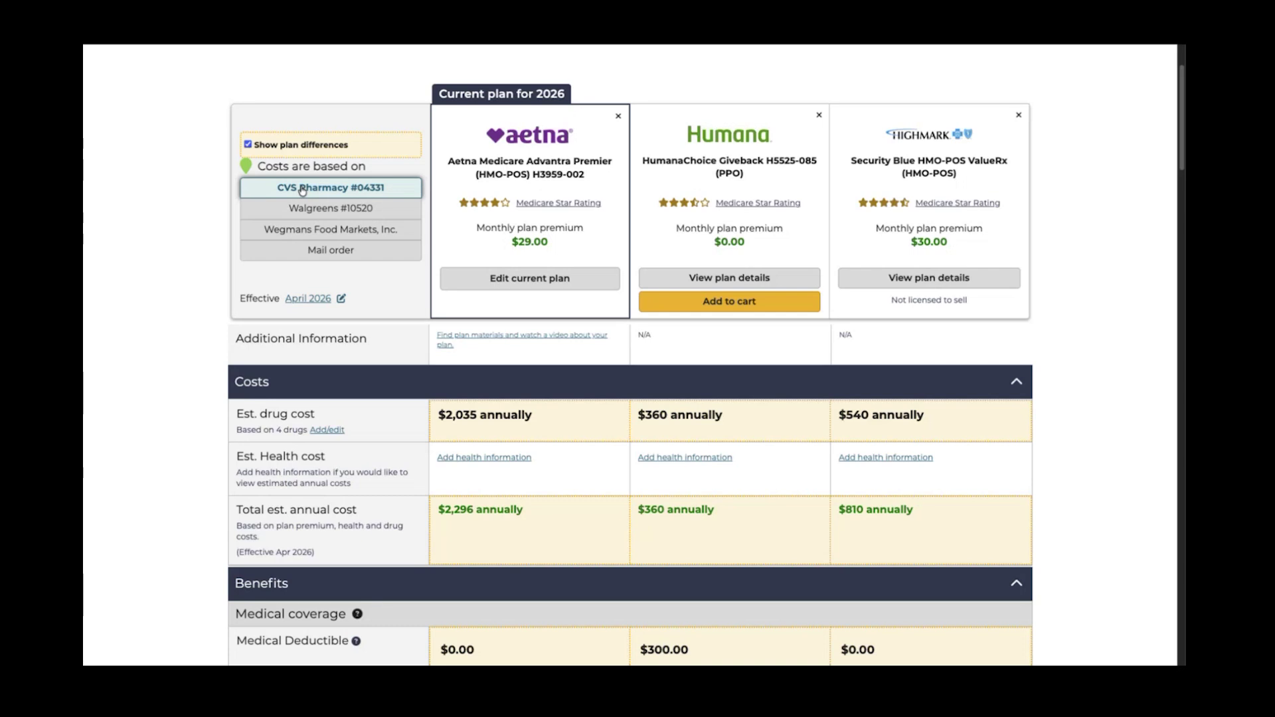
click(310, 210)
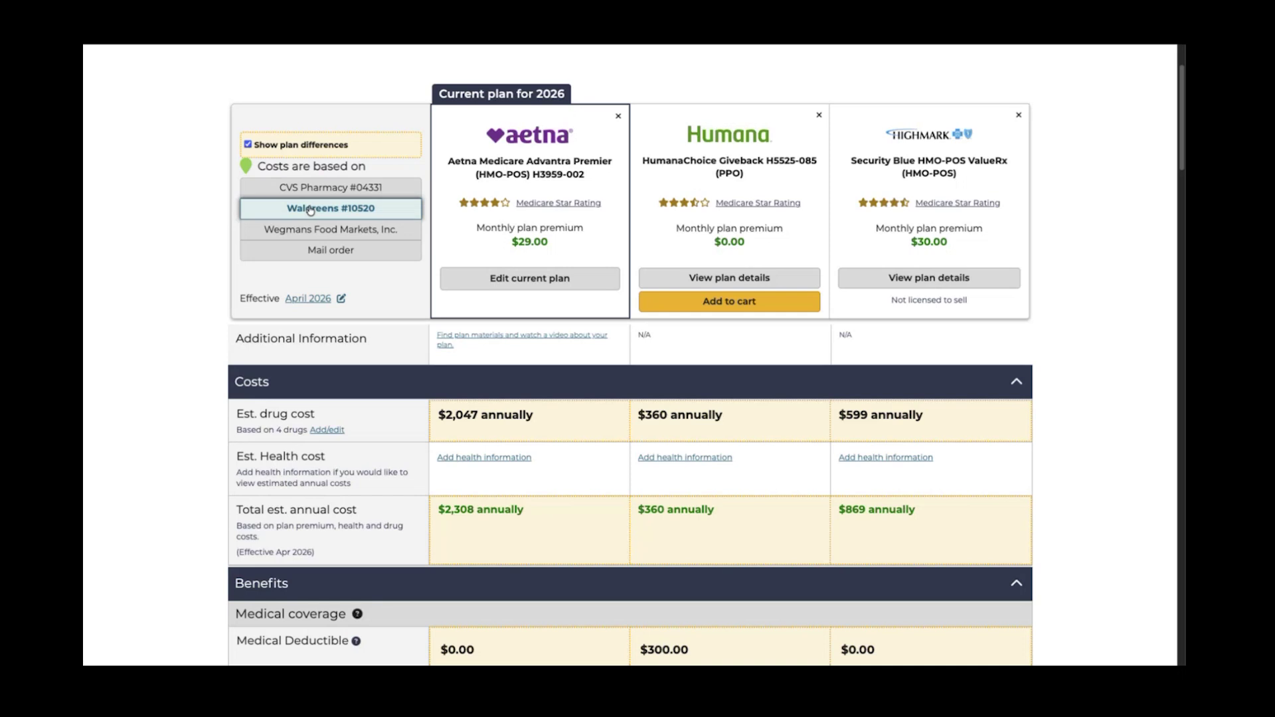
click(310, 230)
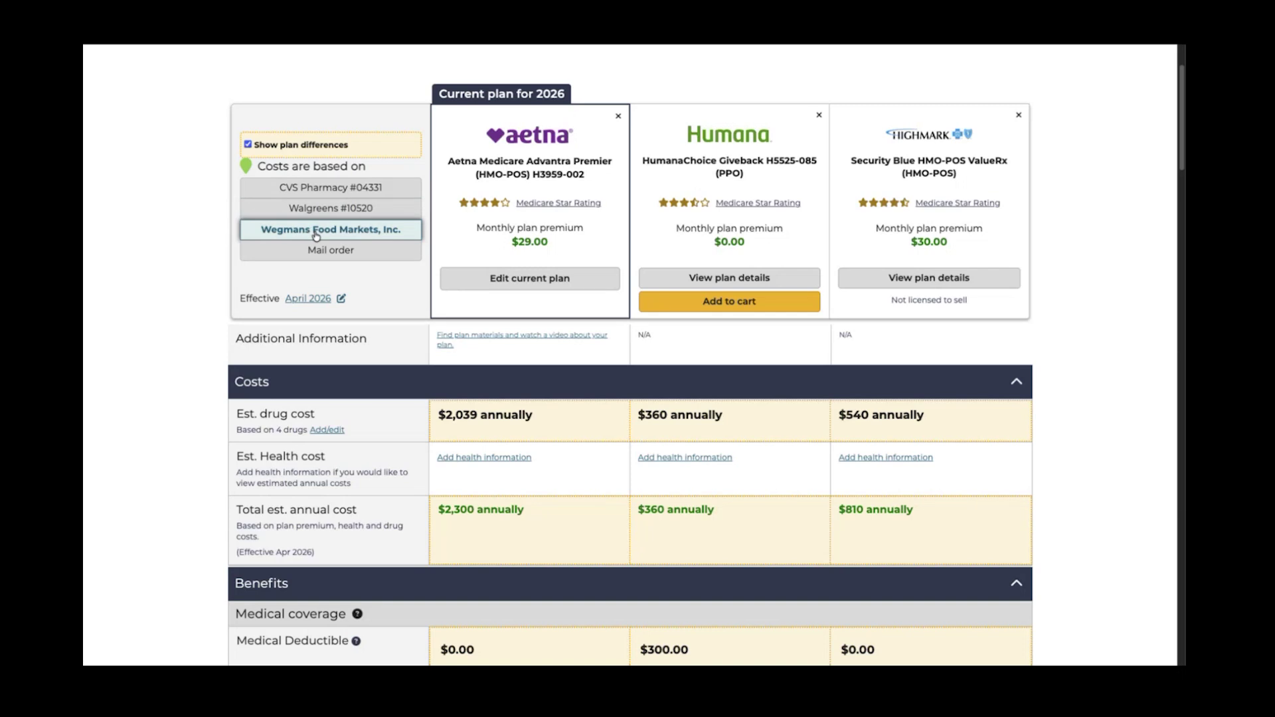
click(320, 255)
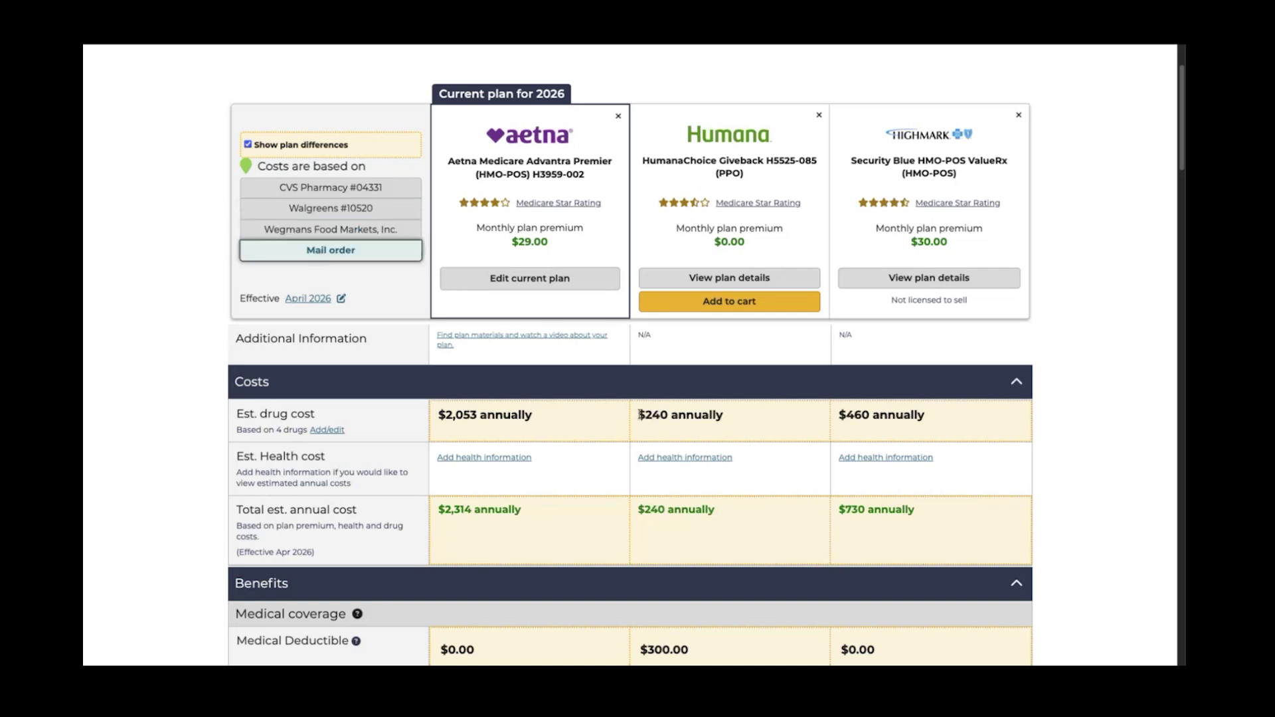
drag(639, 414, 724, 419)
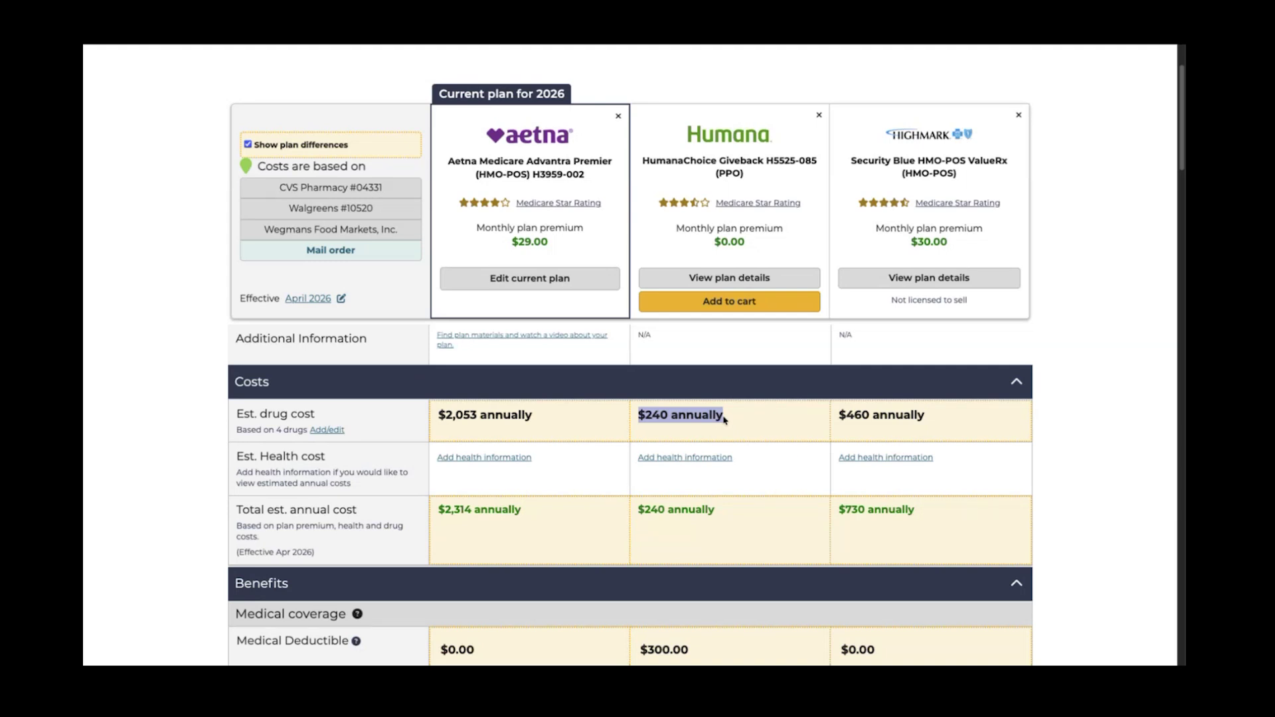
Scroll to and highlight Humana's $8,000.00 out-of-pocket maximum
scroll(719, 407, down, 2)
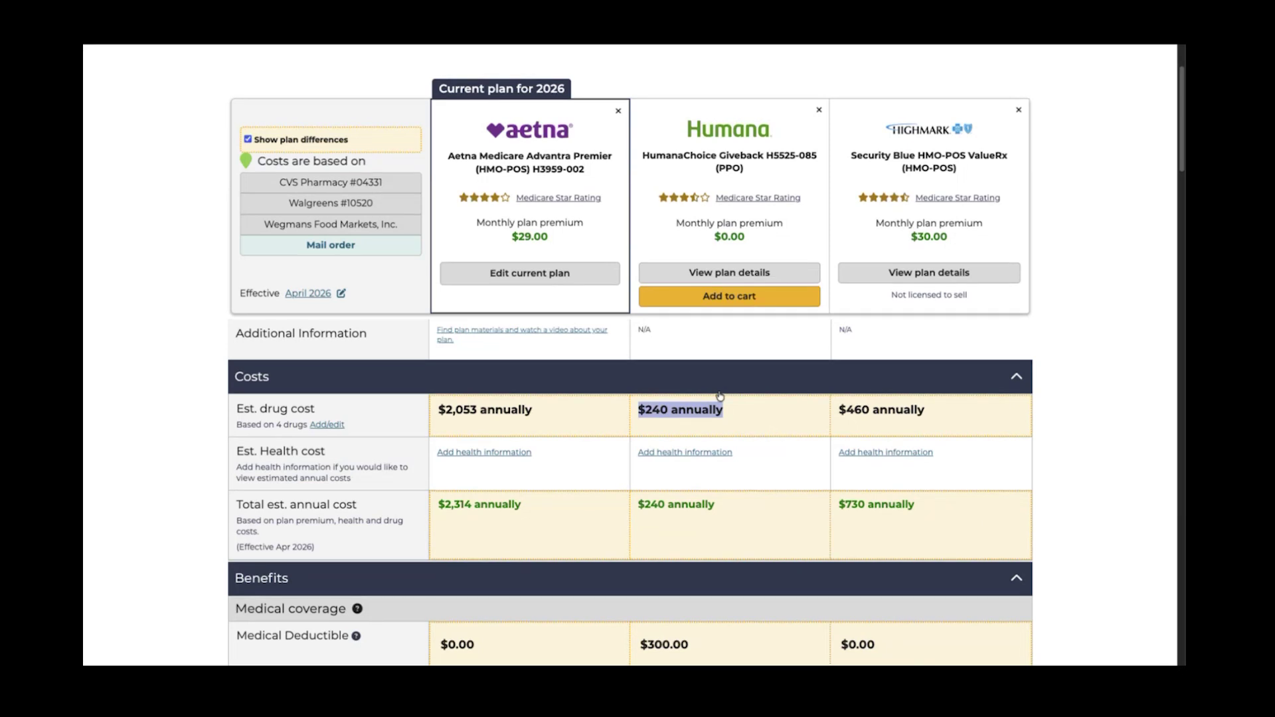
scroll(720, 397, down, 4)
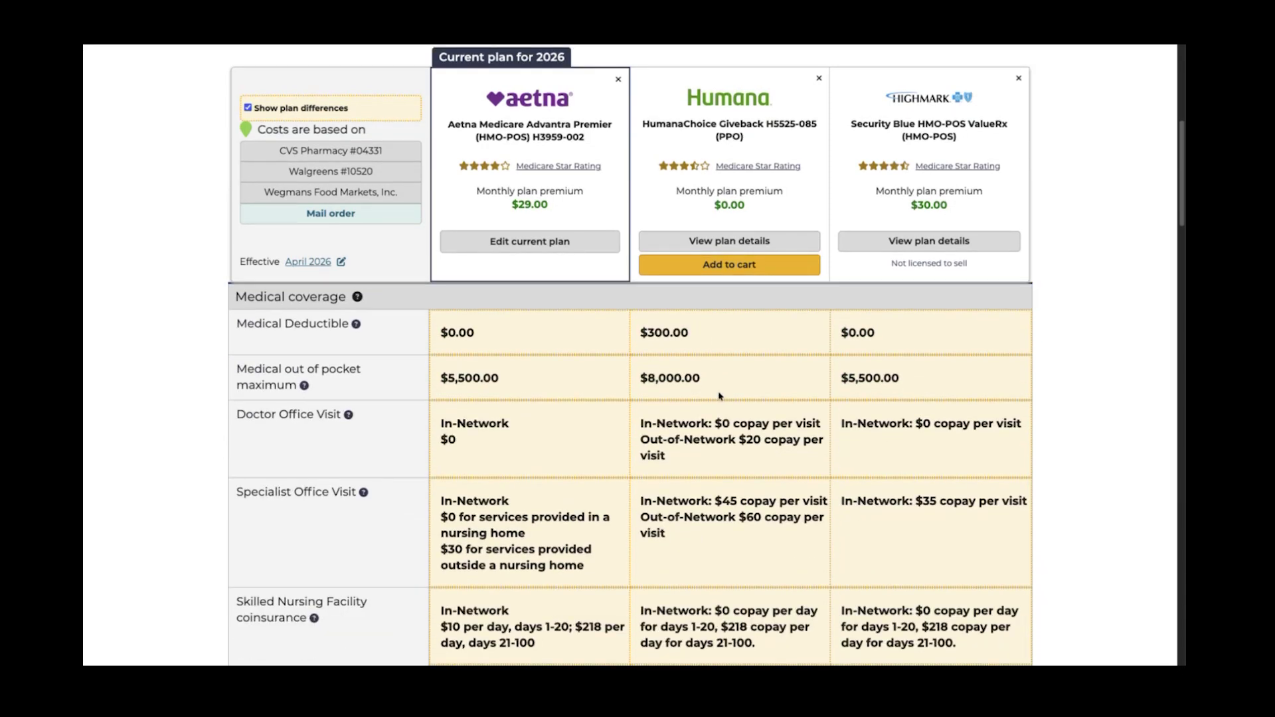
triple_click(654, 376)
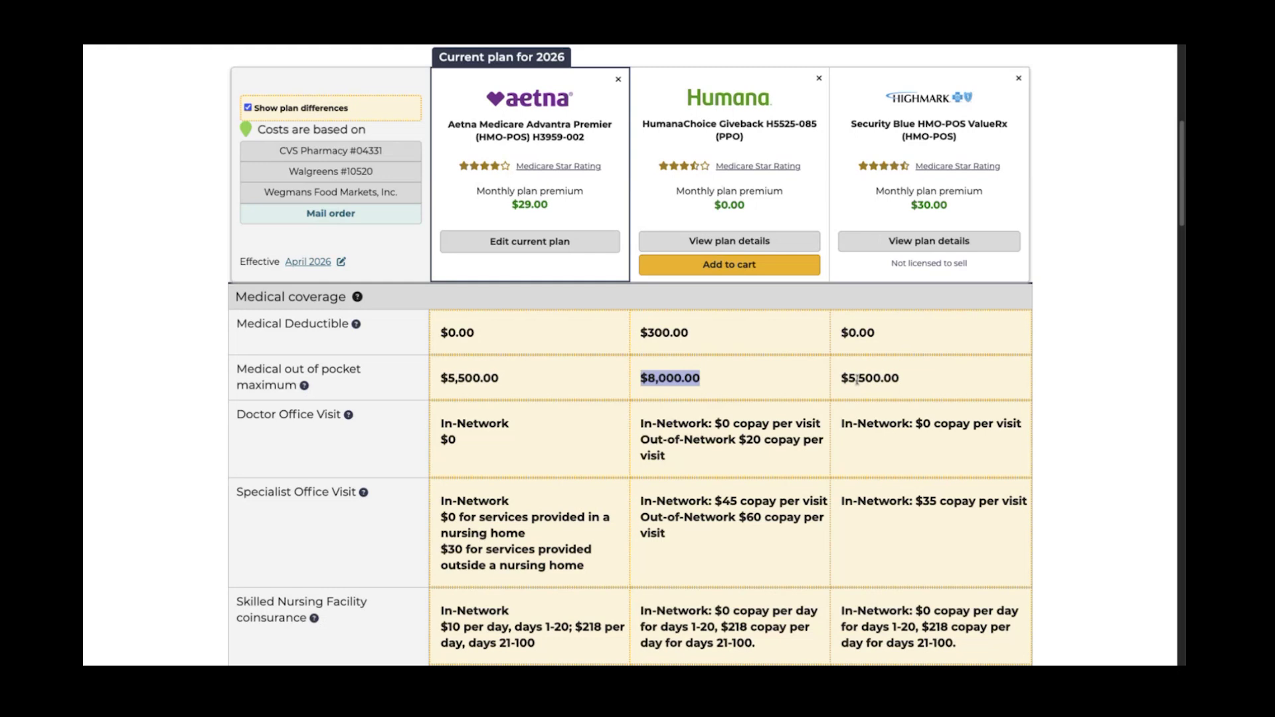
Compare specialist copays, Humana $45 versus Highmark $35, down to the Part B giveback rows
scroll(858, 379, down, 3)
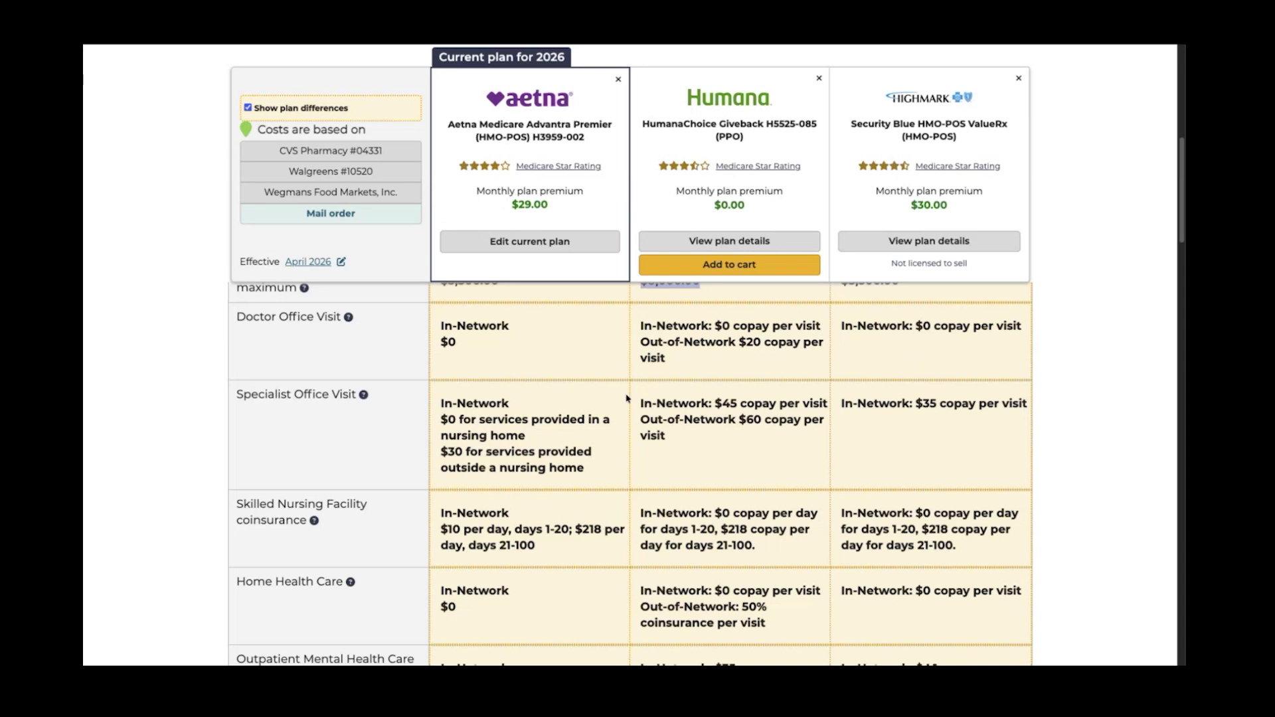
scroll(628, 399, down, 2)
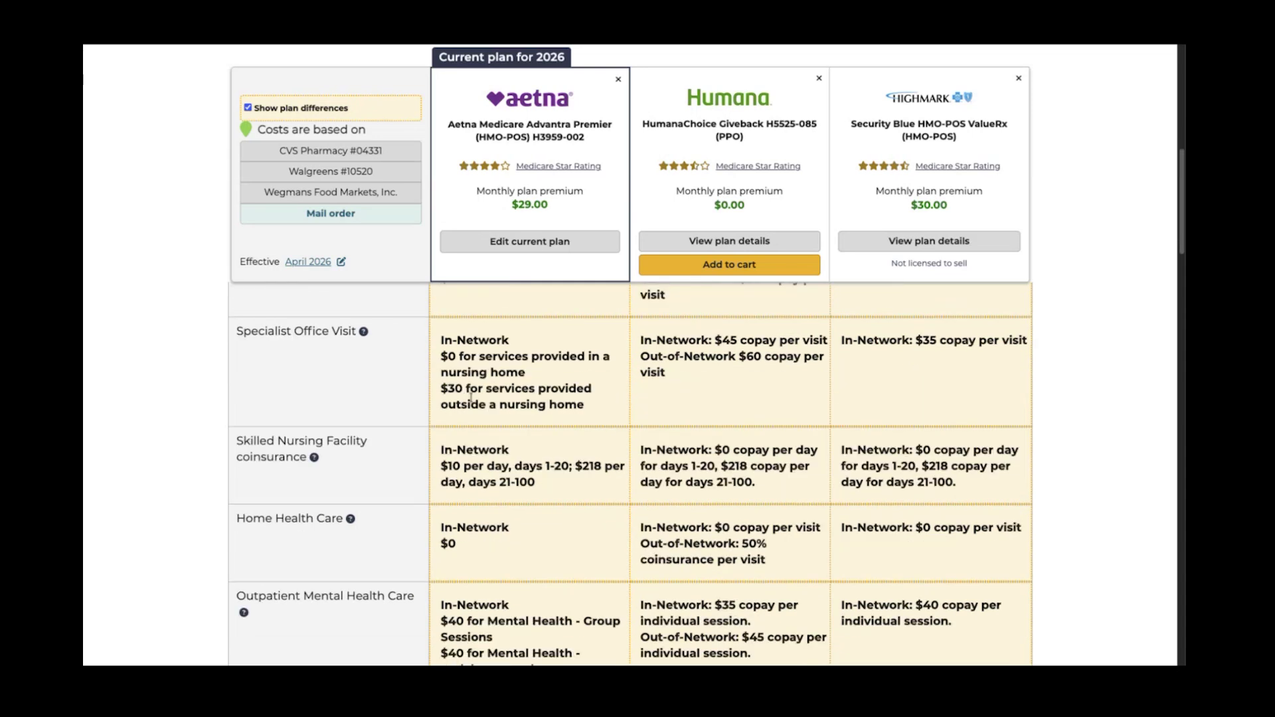
double_click(729, 340)
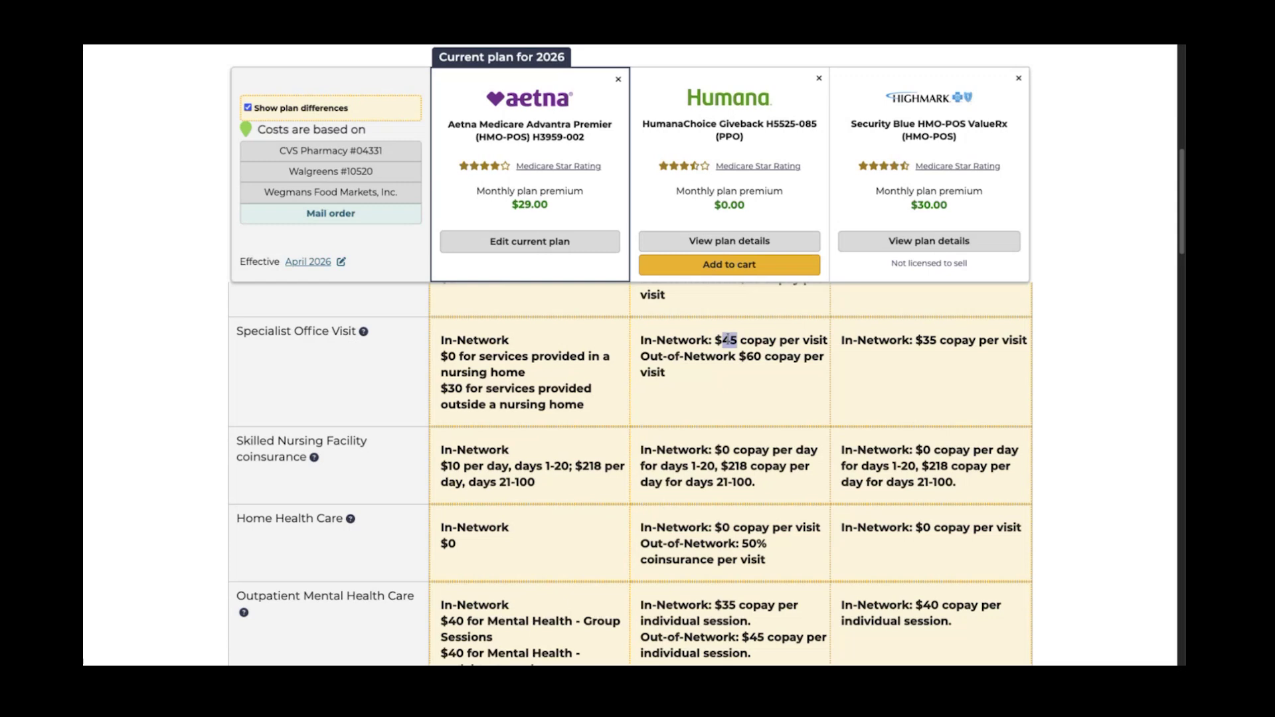
triple_click(920, 339)
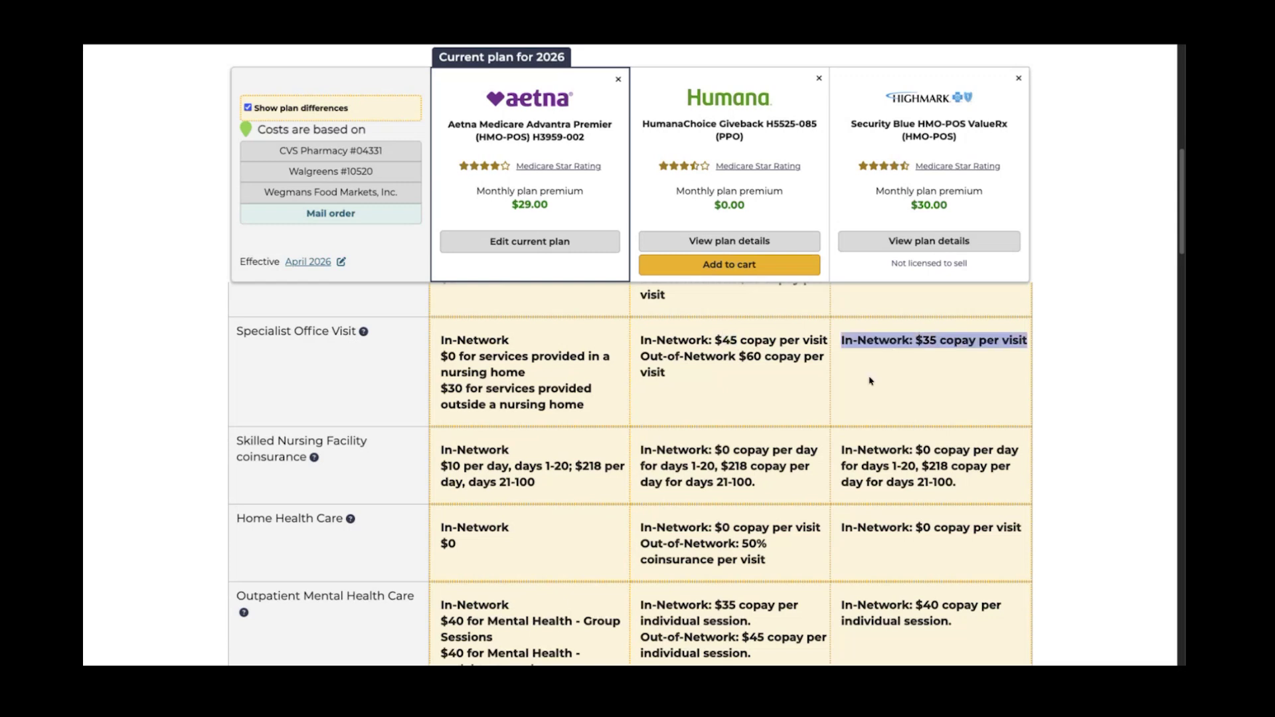
scroll(871, 381, down, 3)
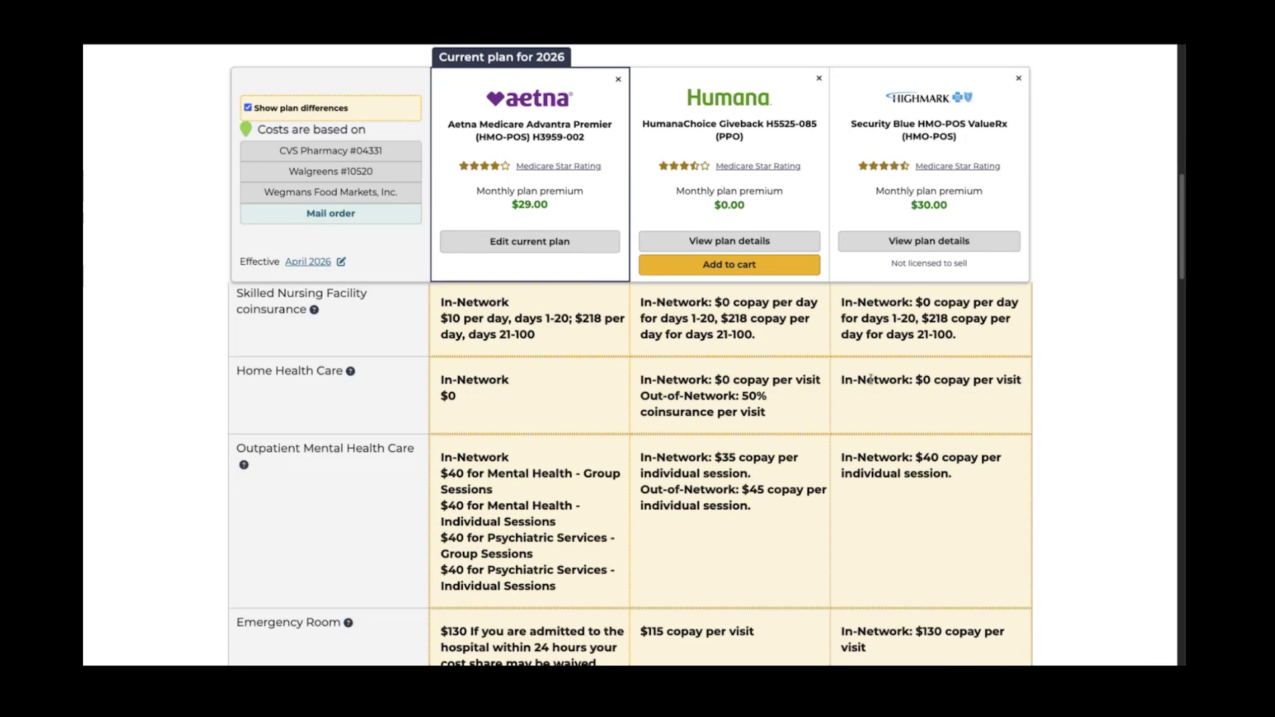
scroll(871, 380, down, 5)
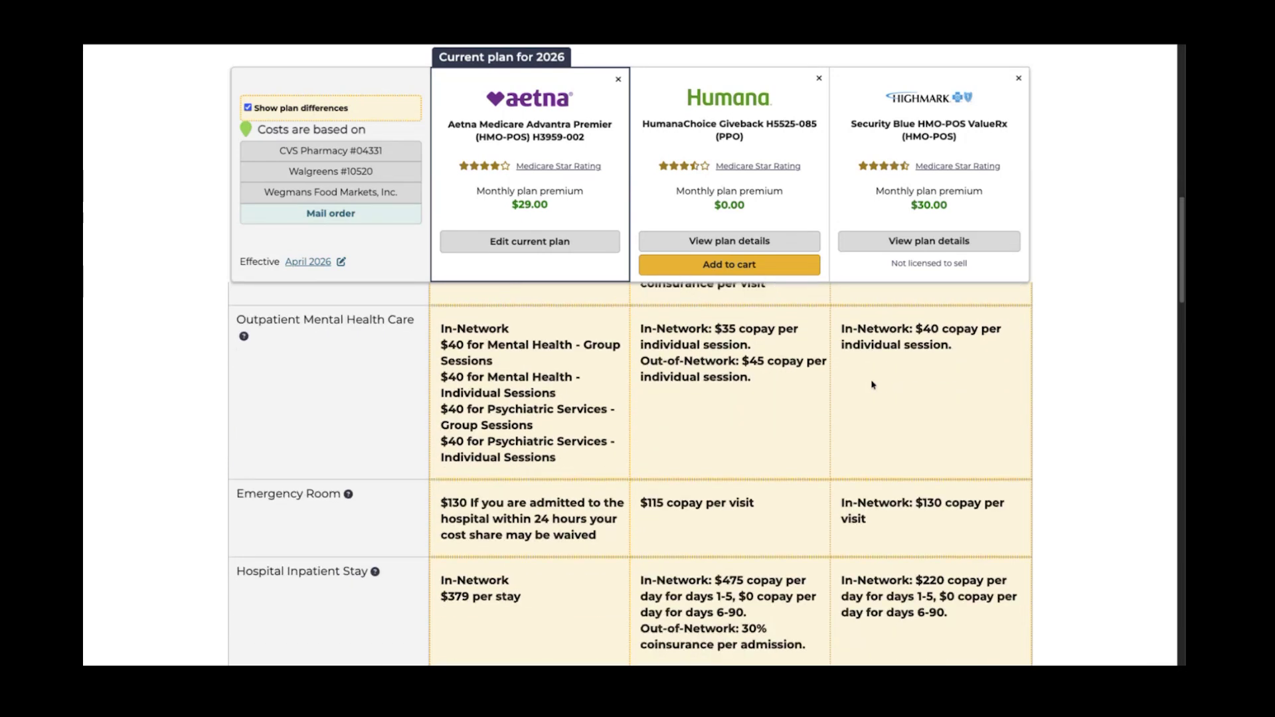
scroll(872, 383, down, 2)
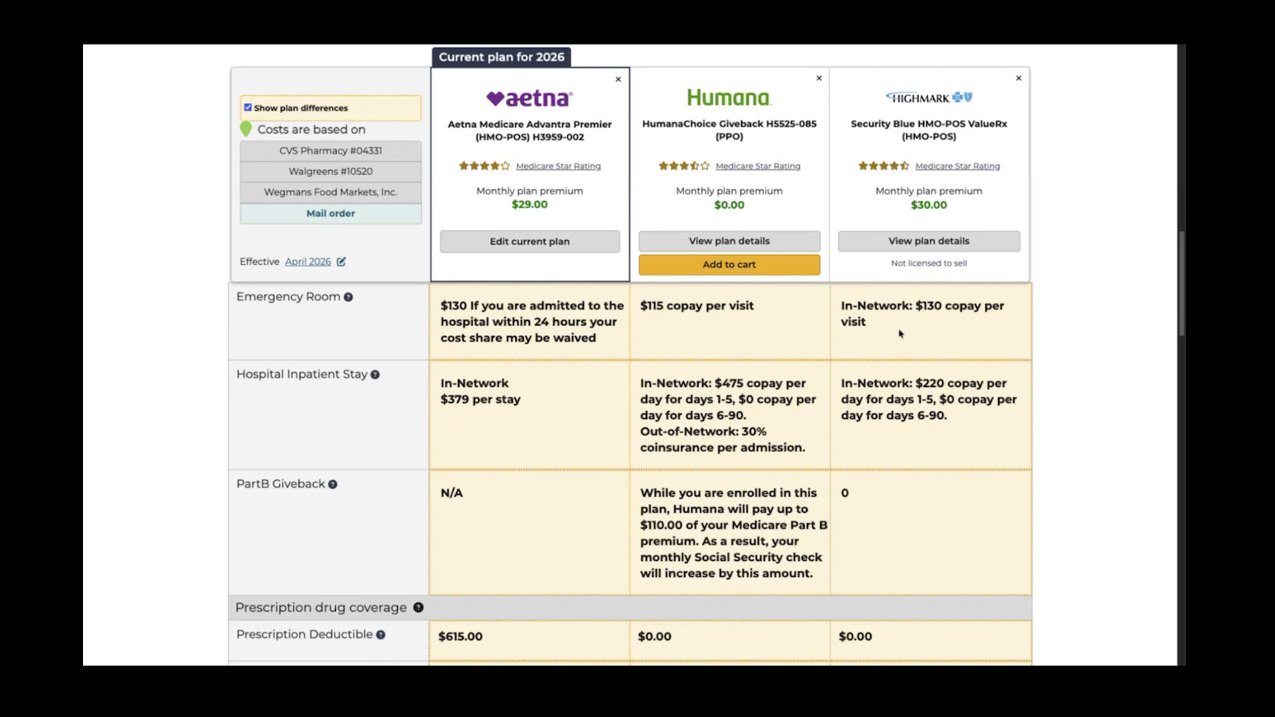
scroll(893, 339, down, 1)
scroll(893, 339, down, 1)
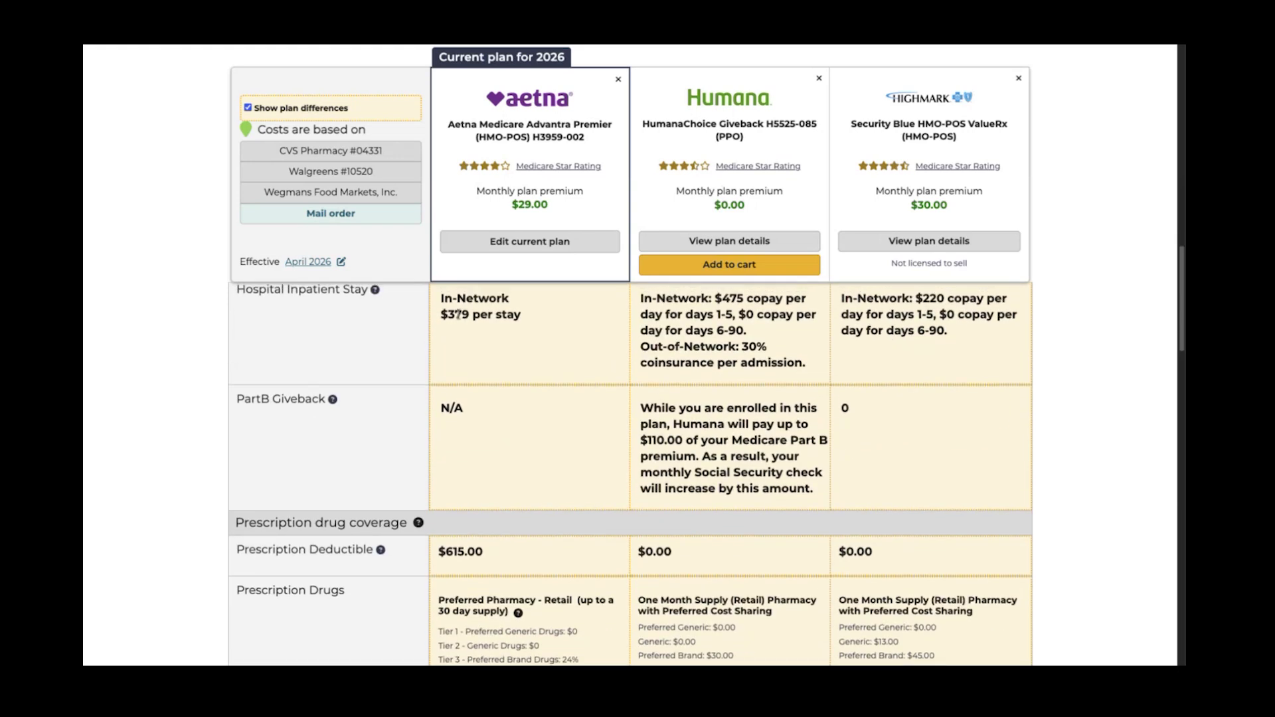
drag(444, 300, 529, 326)
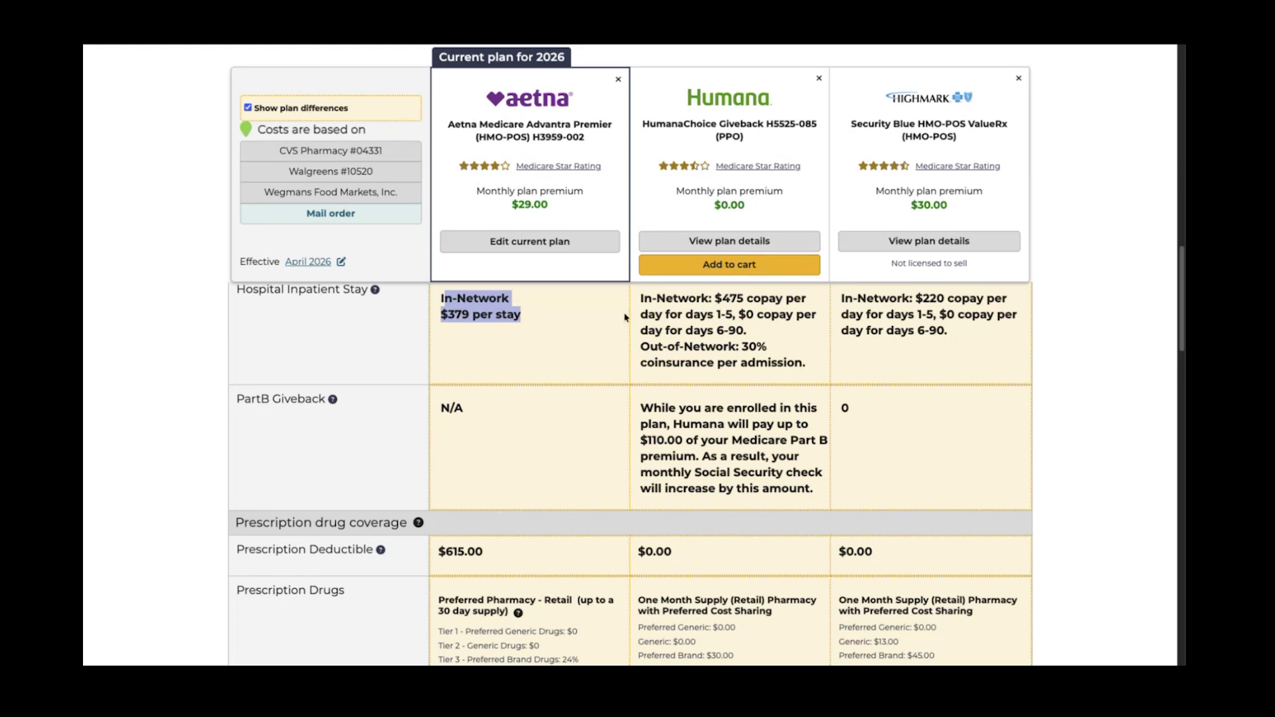
click(718, 298)
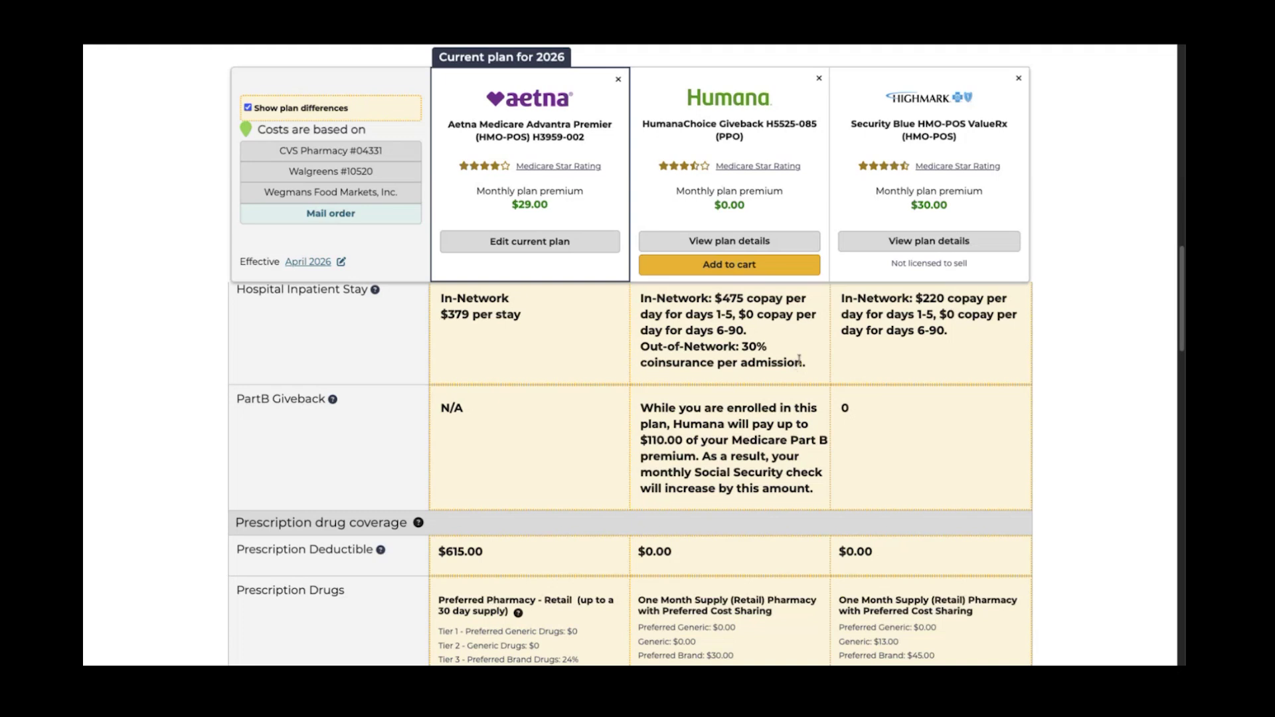
drag(916, 298, 933, 315)
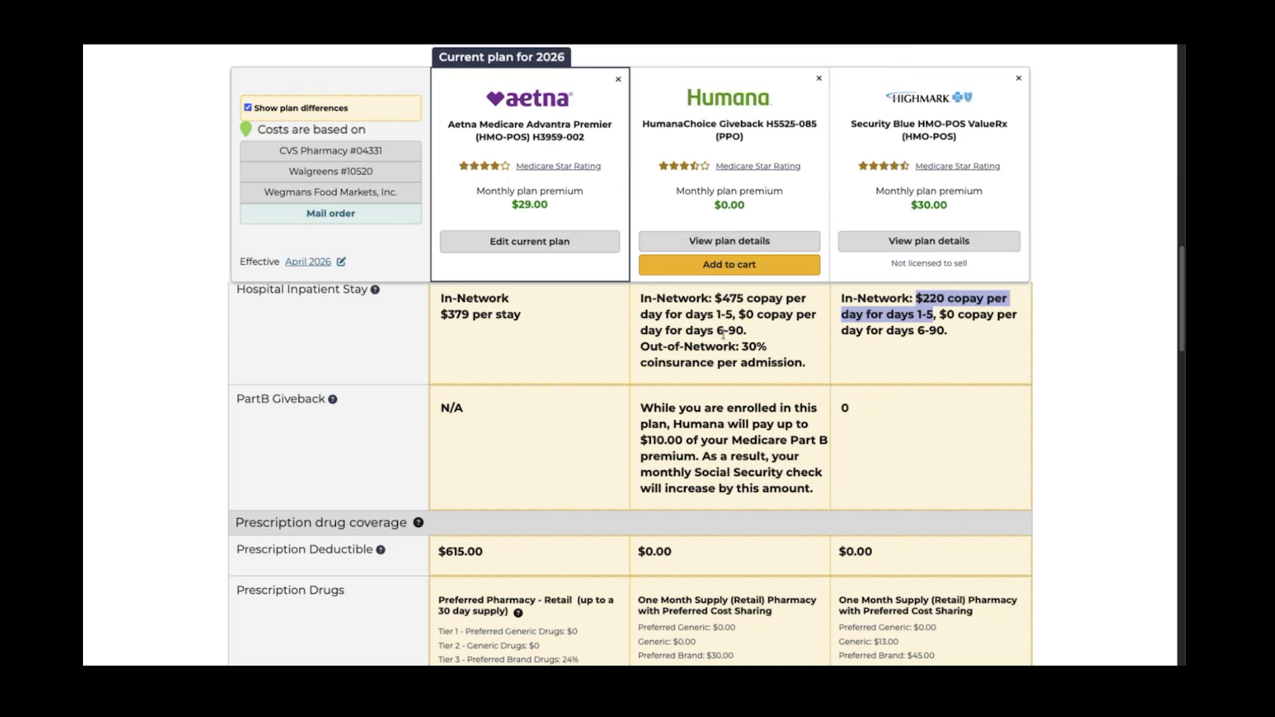
Scroll through the comparison's drug and pharmacy rows, marking Highmark's preferred pricing at CVS Pharmacy
scroll(727, 340, down, 1)
scroll(728, 340, down, 1)
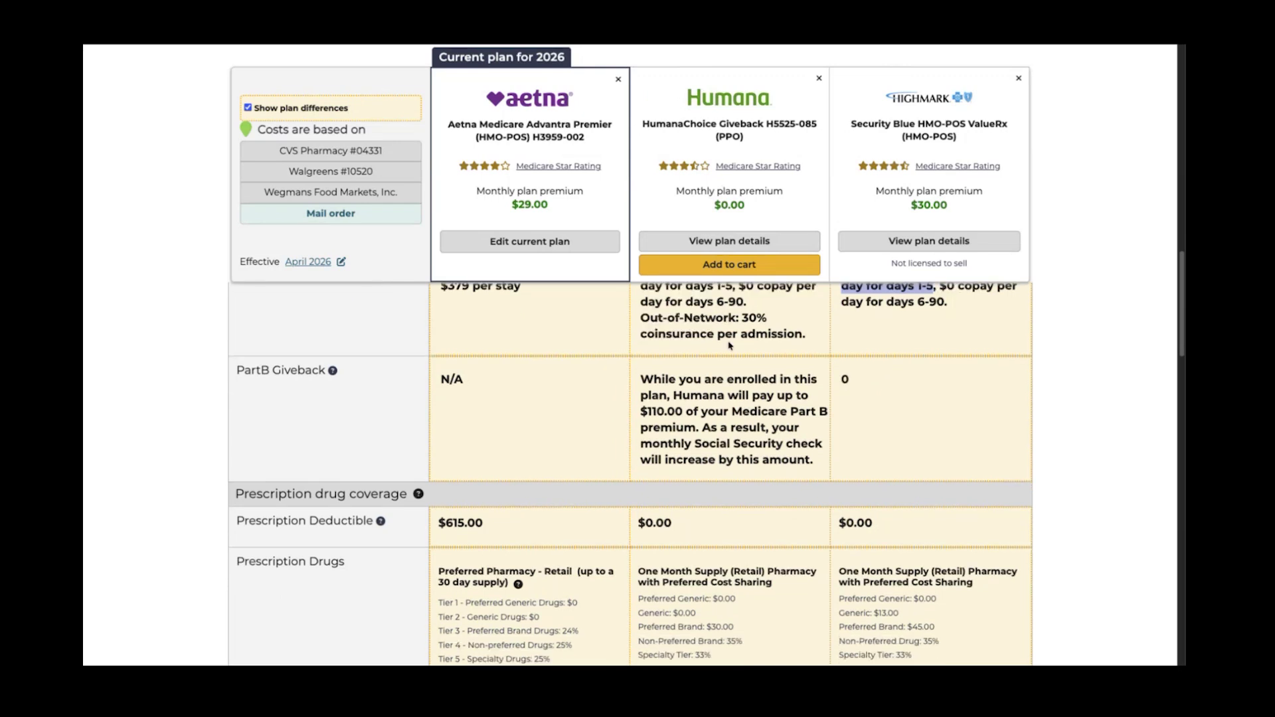
scroll(728, 345, down, 1)
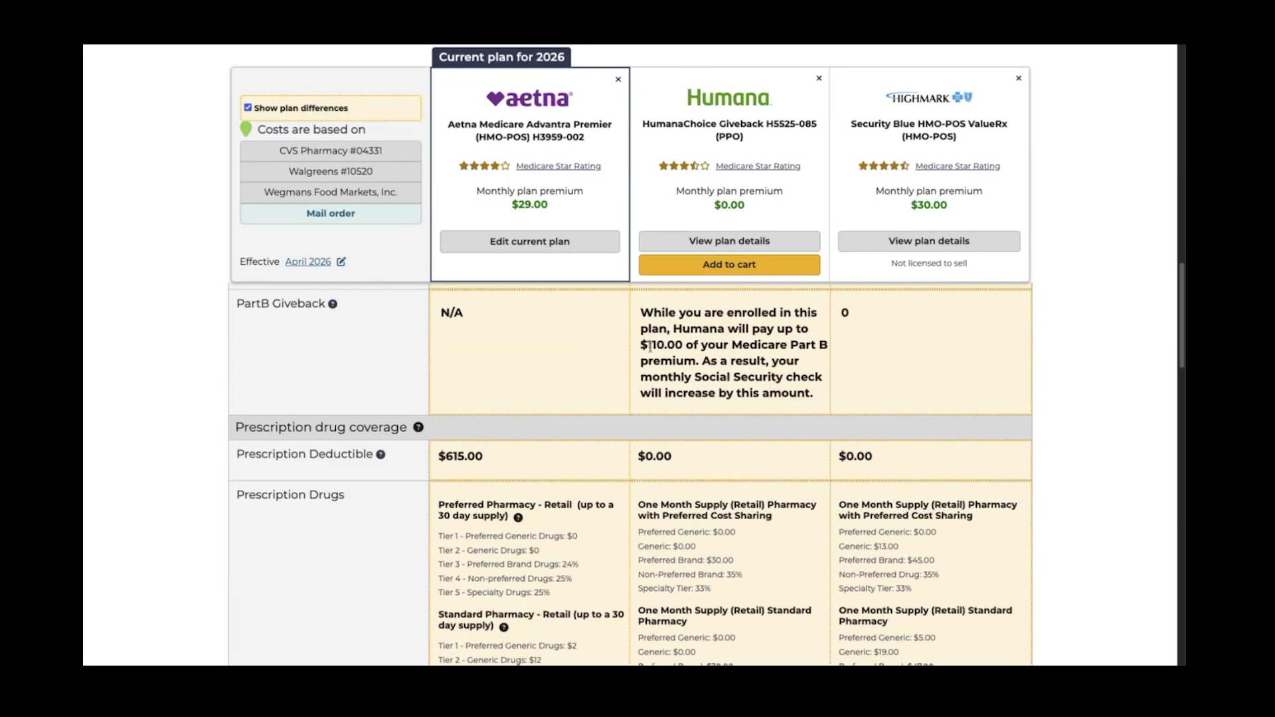
drag(673, 328, 778, 392)
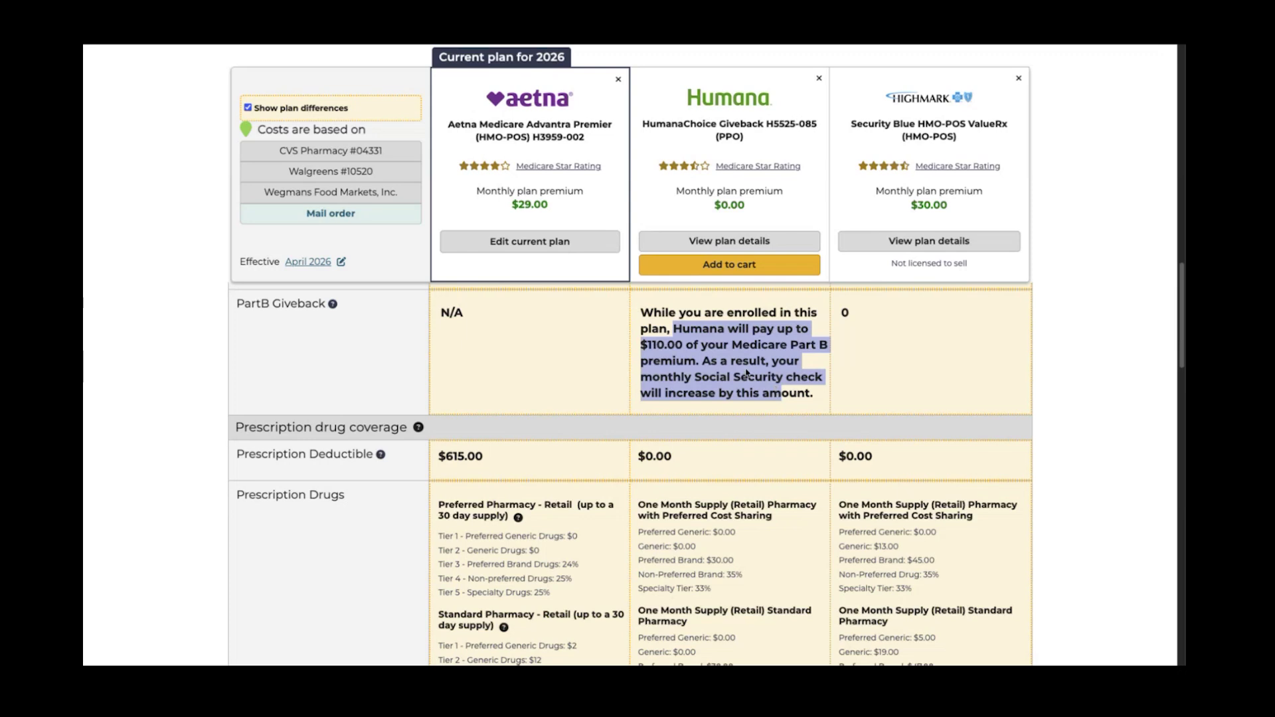
scroll(598, 395, down, 1)
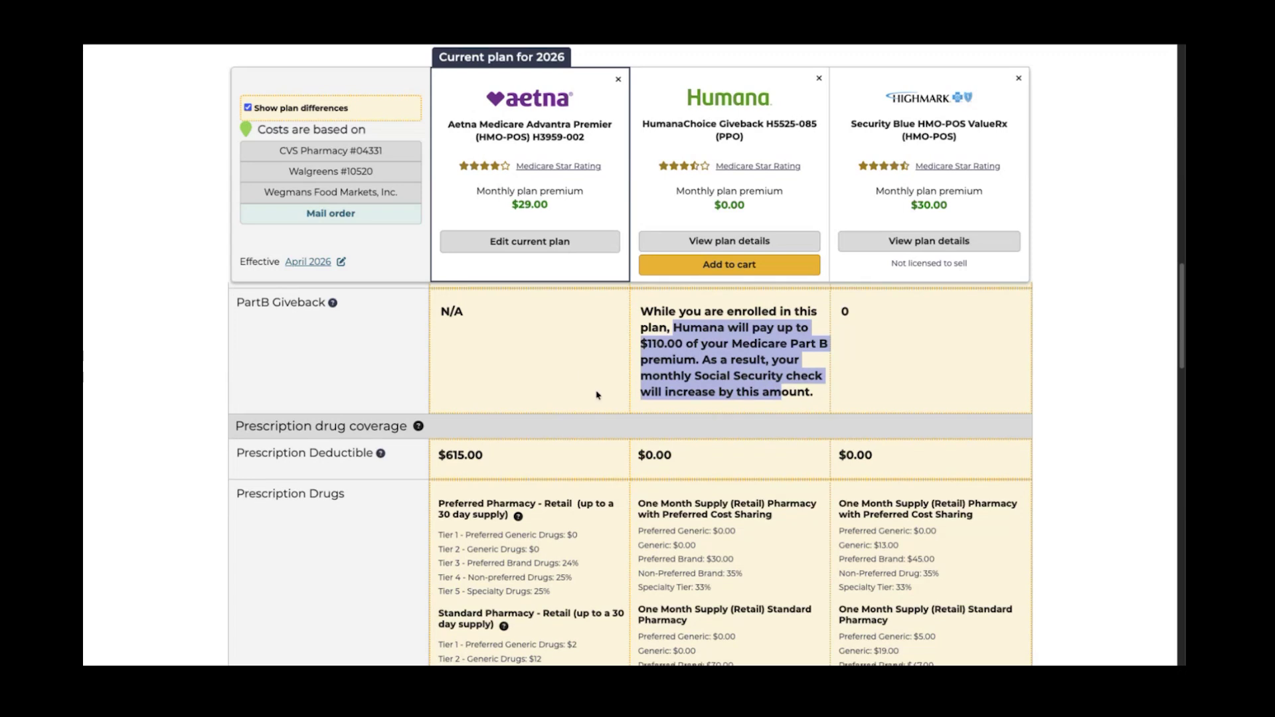
scroll(598, 395, down, 4)
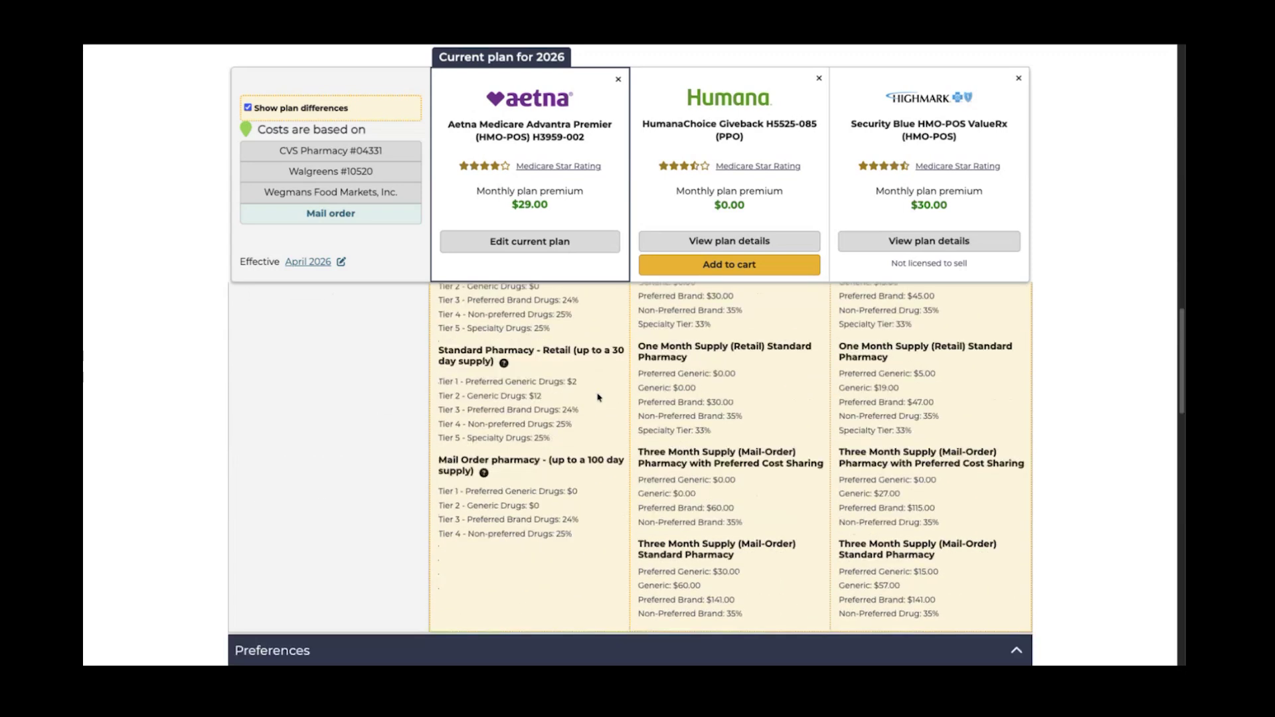
scroll(598, 397, down, 2)
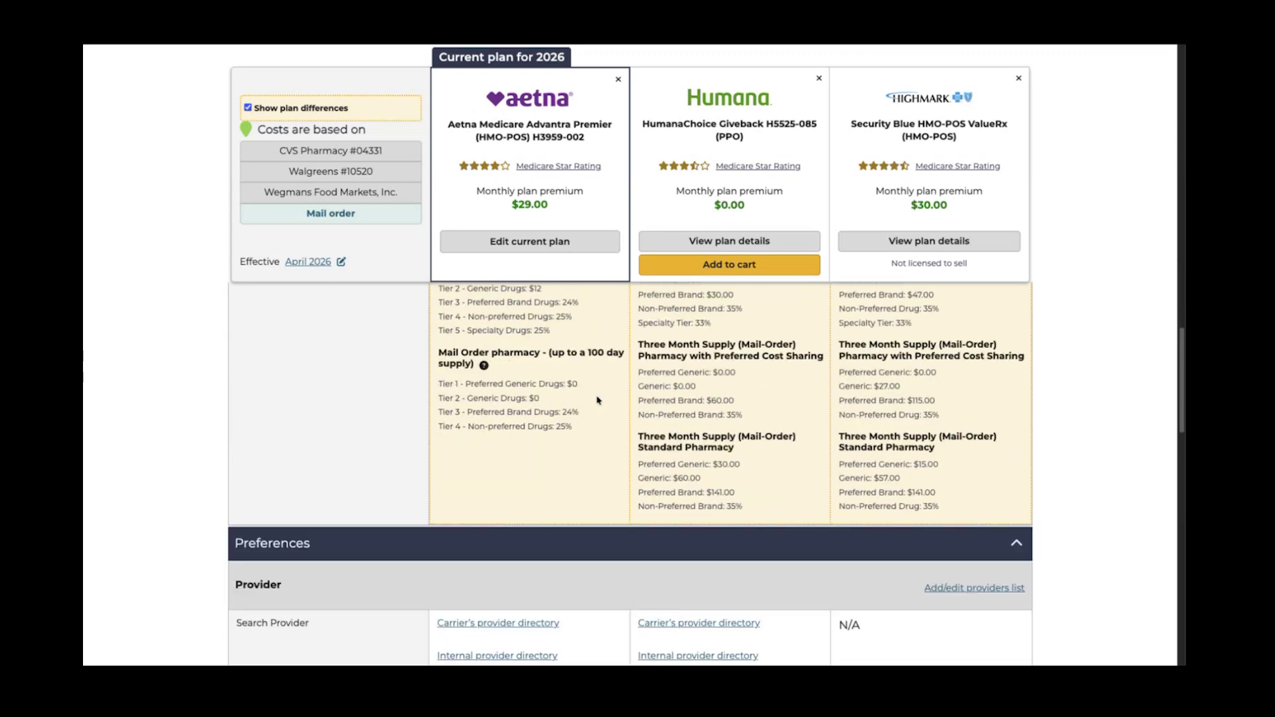
scroll(599, 400, down, 2)
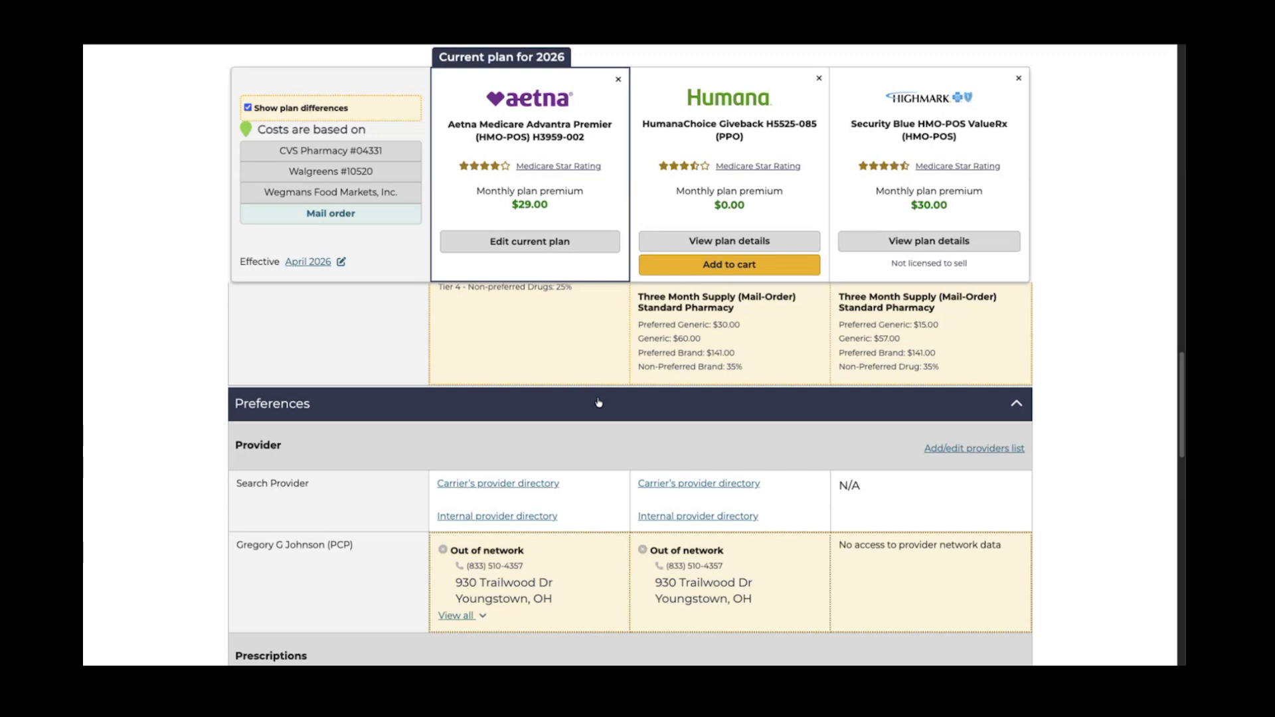
scroll(598, 402, down, 2)
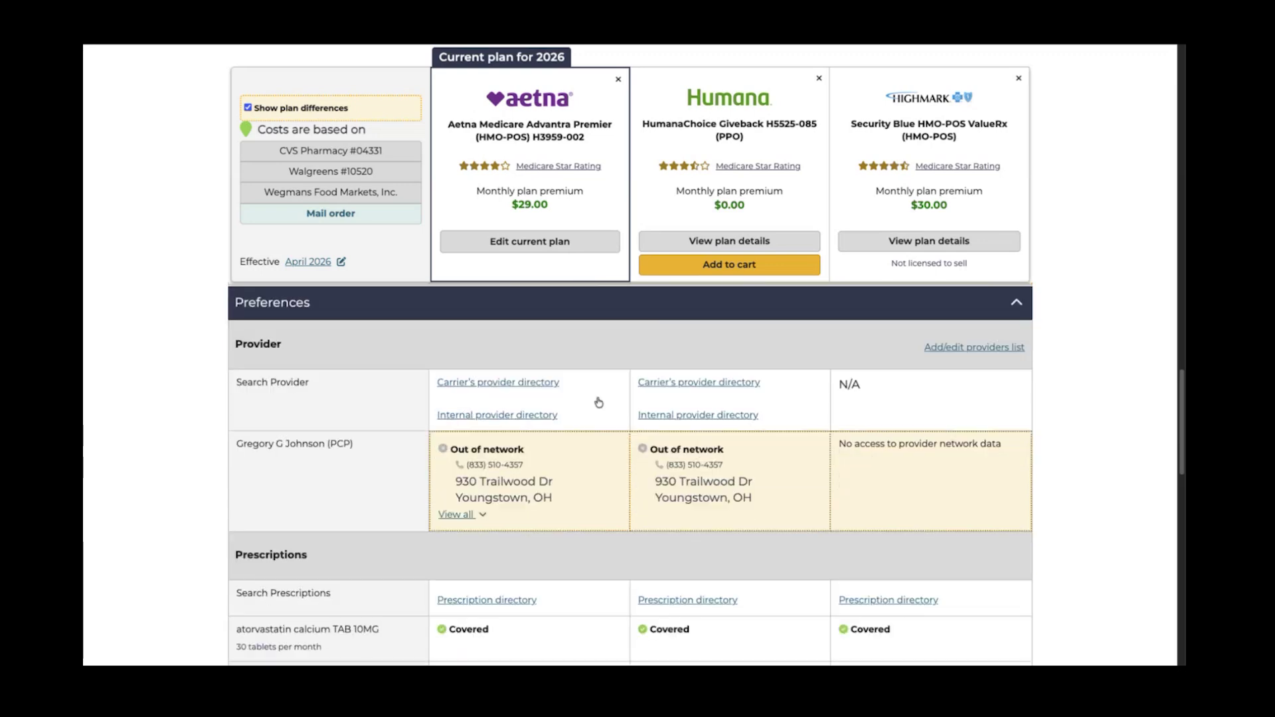
scroll(598, 401, down, 1)
scroll(599, 402, down, 5)
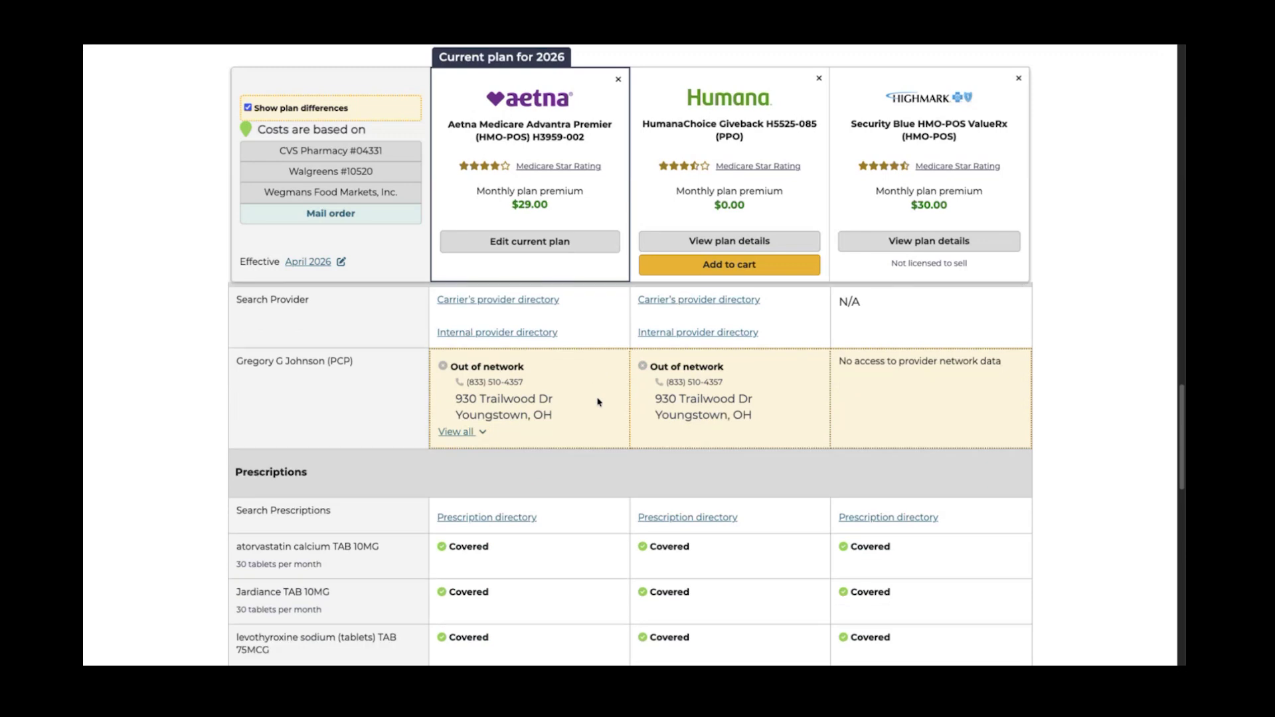
scroll(598, 401, up, 1)
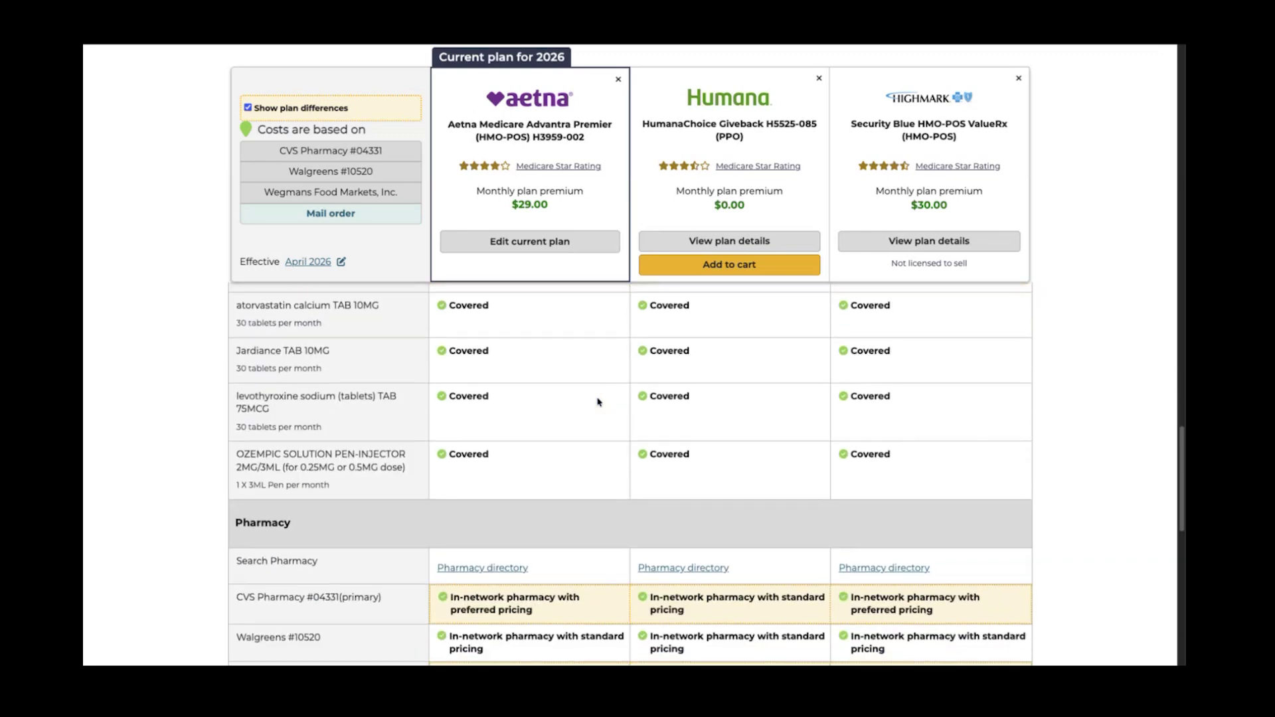
scroll(598, 402, down, 5)
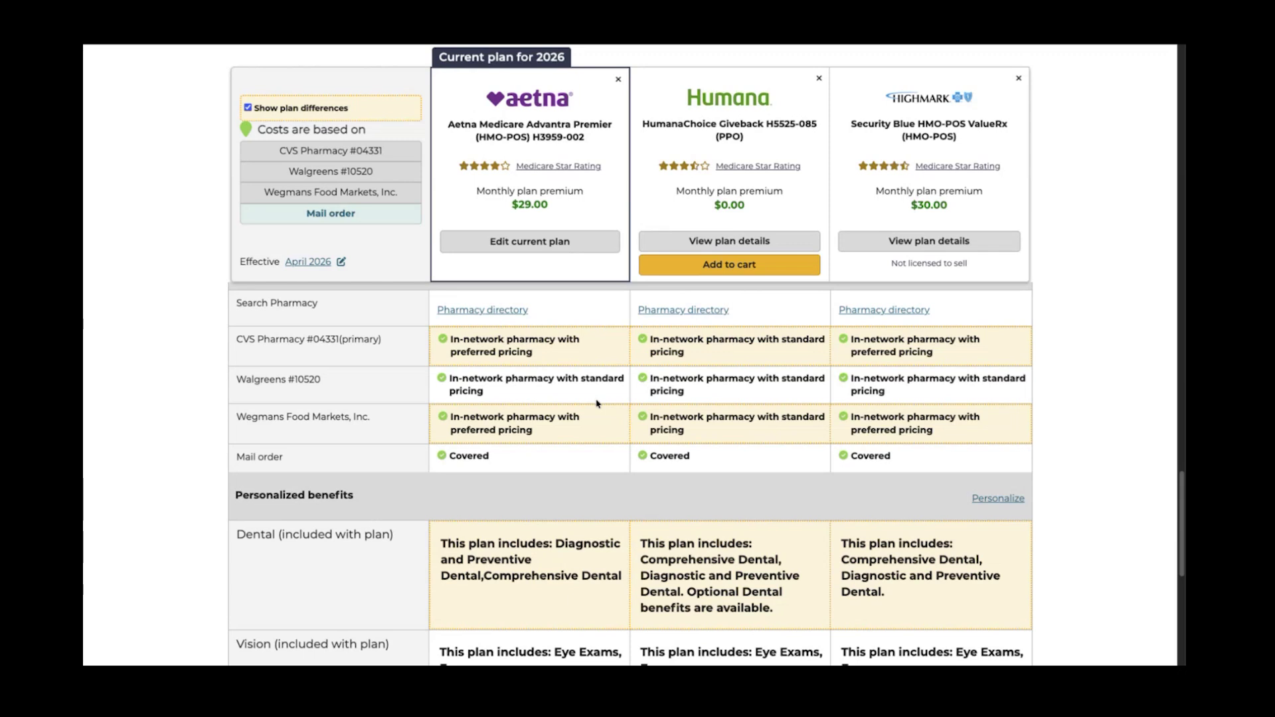
triple_click(875, 357)
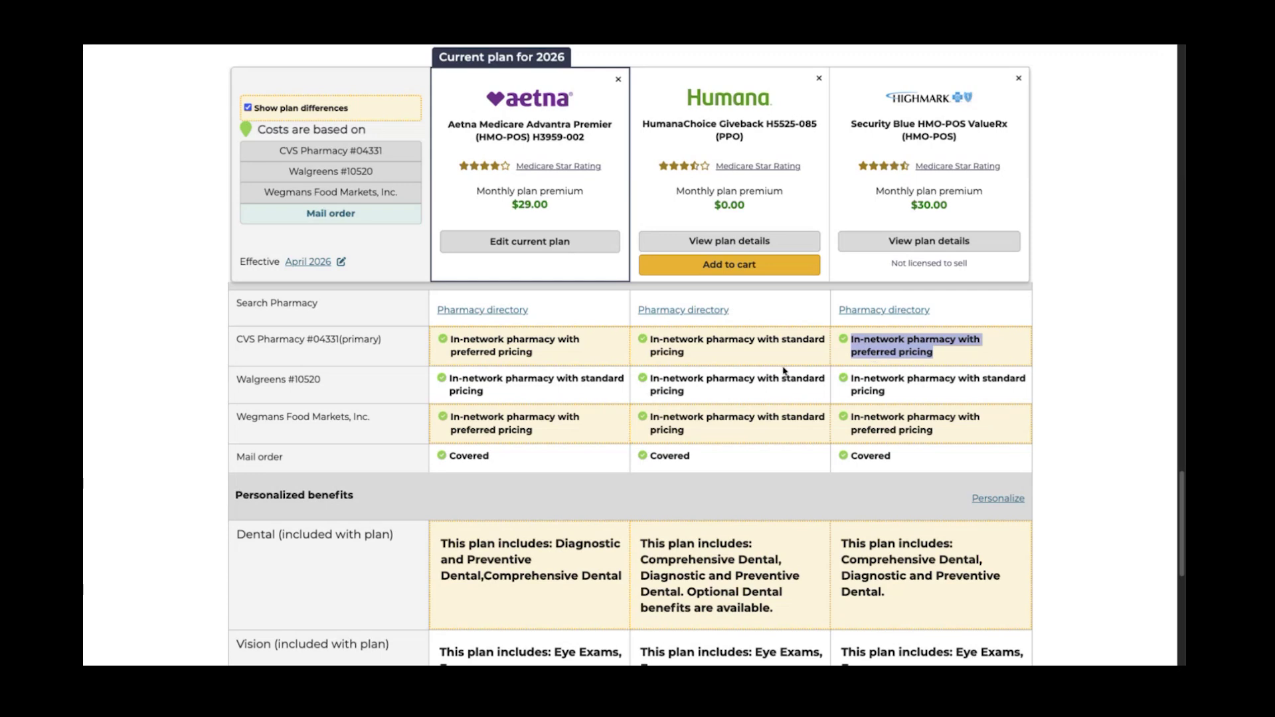
Open the View details page for HumanaChoice Giveback H5525-085 (PPO) under Plan documents
scroll(783, 374, down, 10)
scroll(783, 373, down, 2)
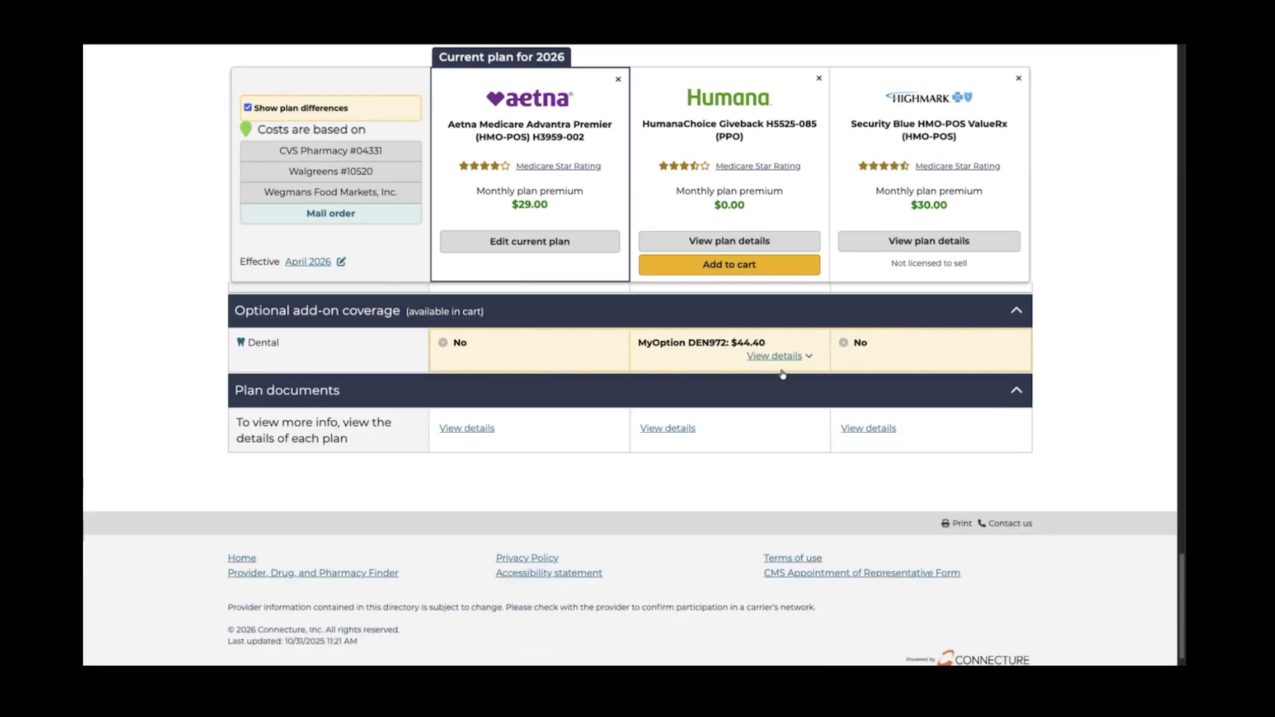
click(671, 430)
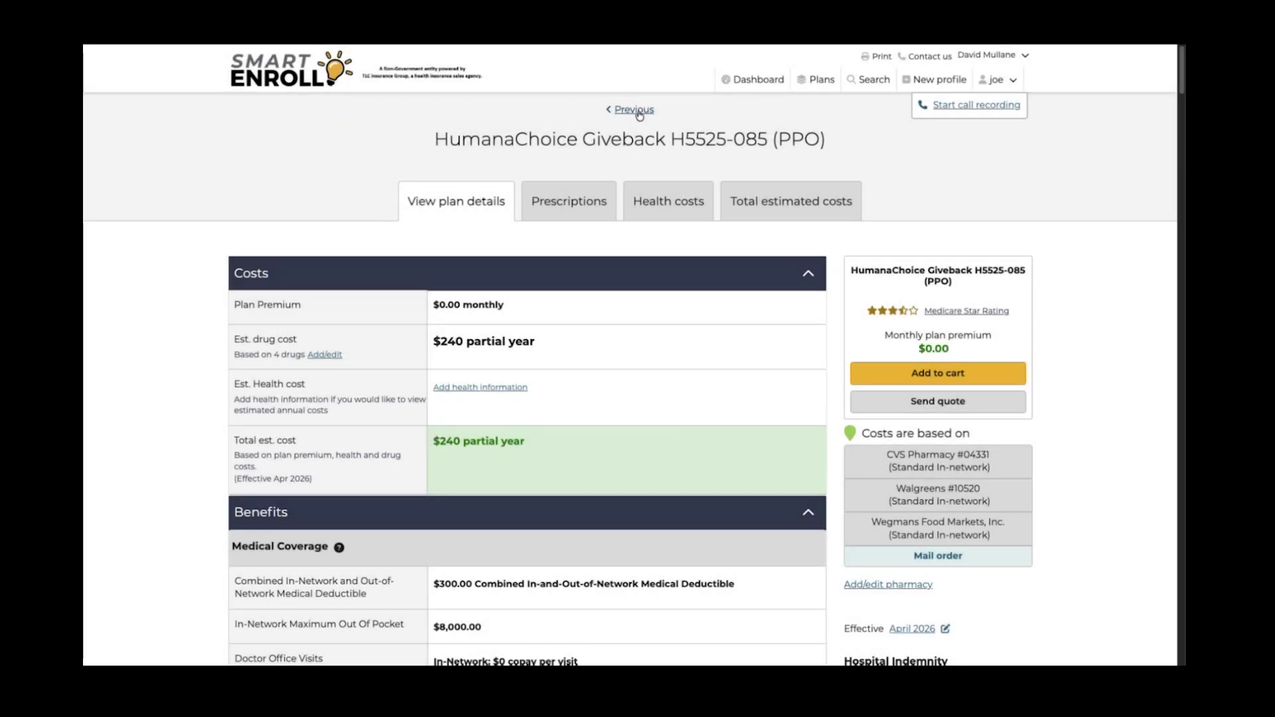
click(641, 109)
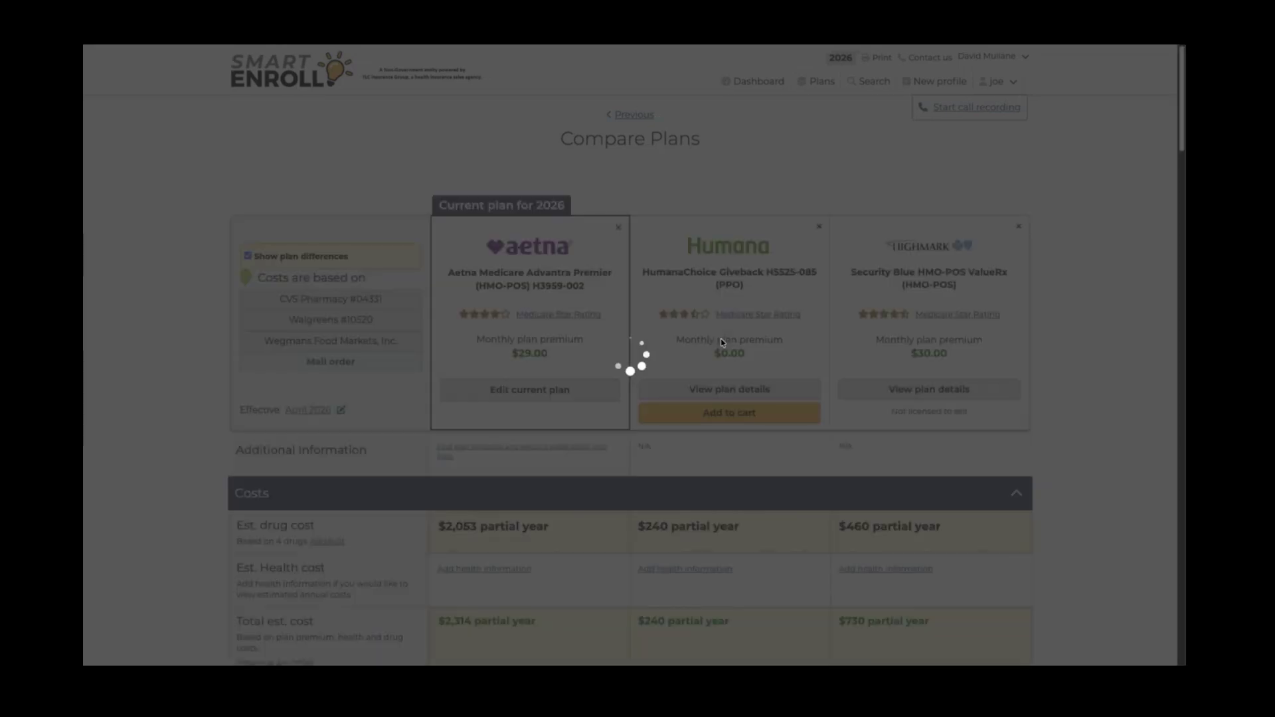
scroll(721, 340, down, 20)
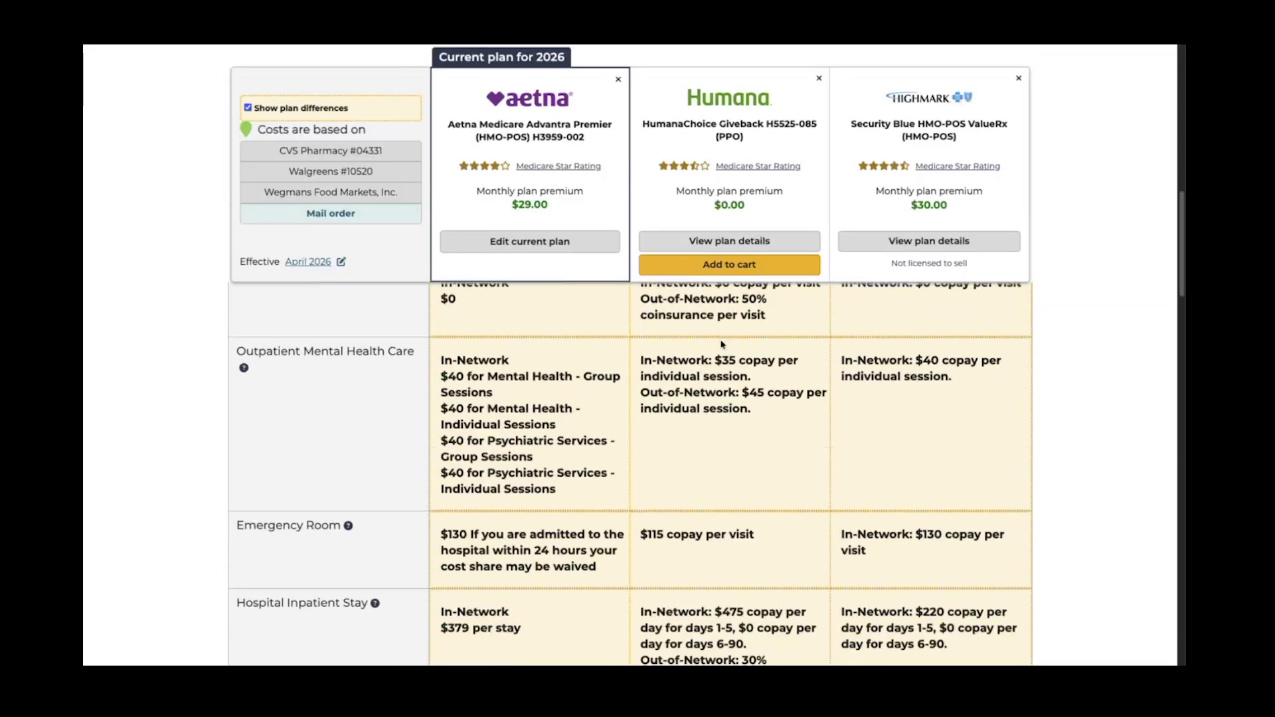
scroll(721, 343, down, 10)
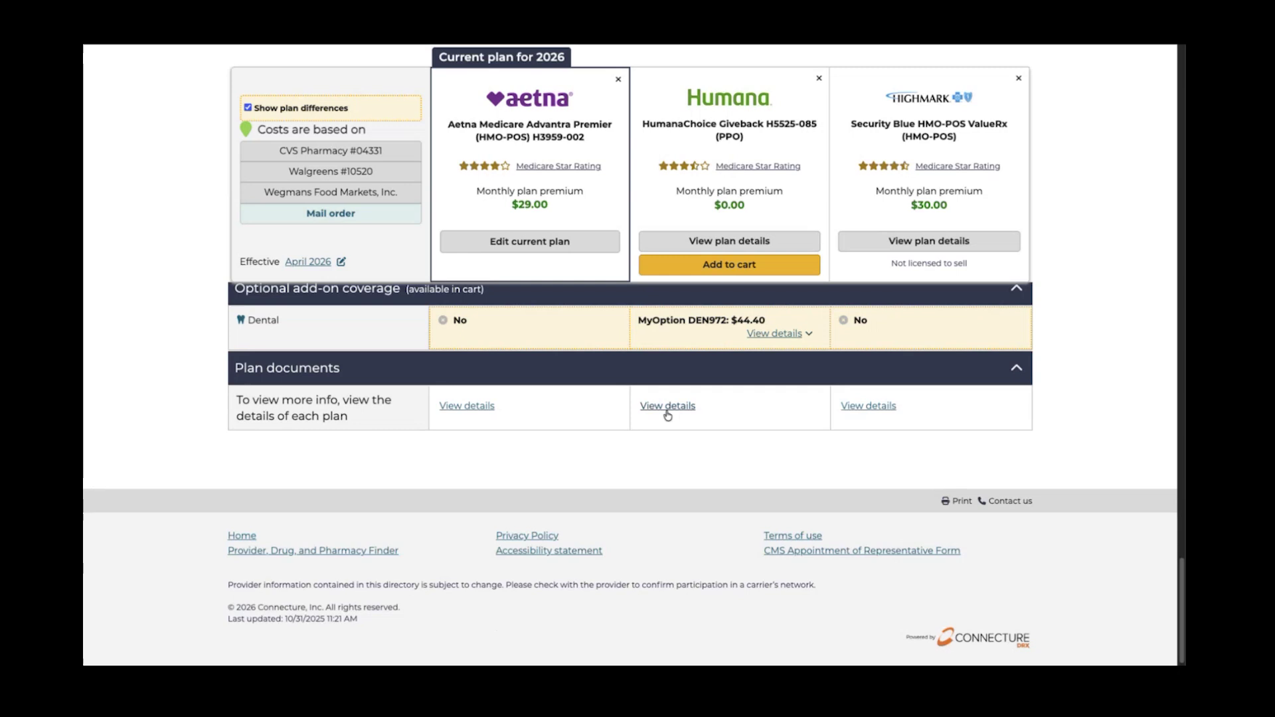
click(662, 406)
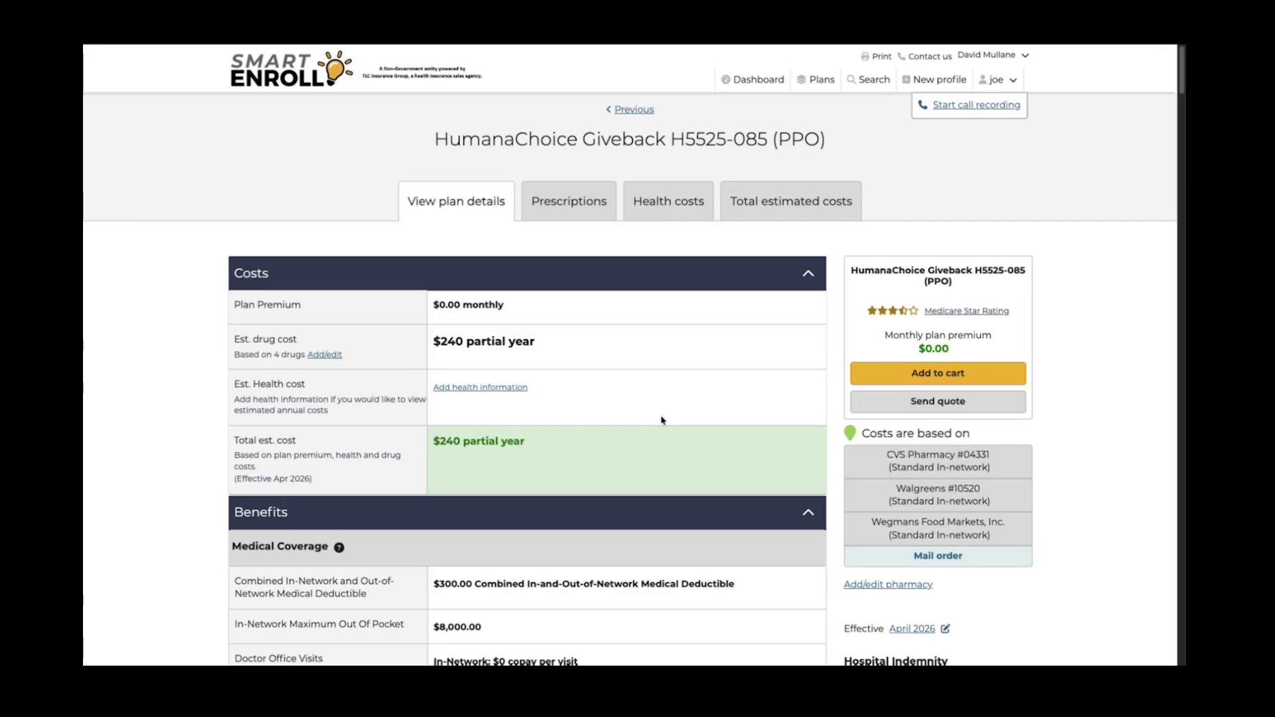
click(612, 112)
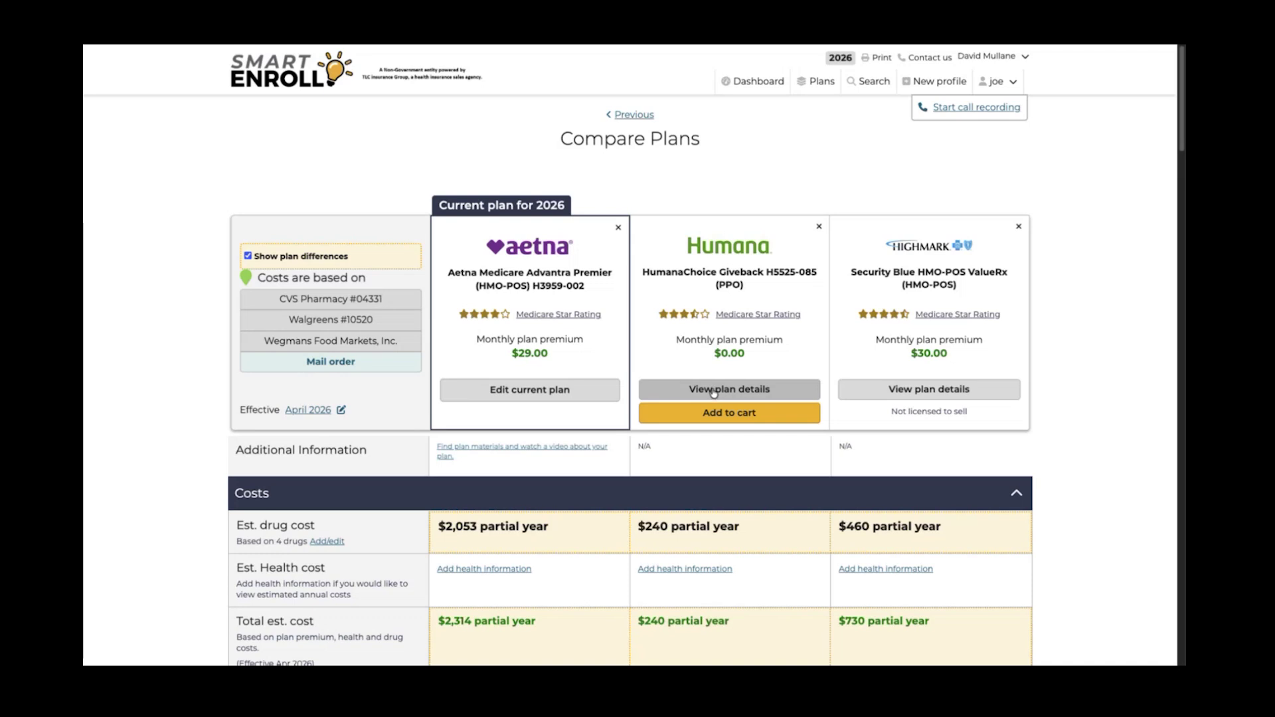
click(714, 391)
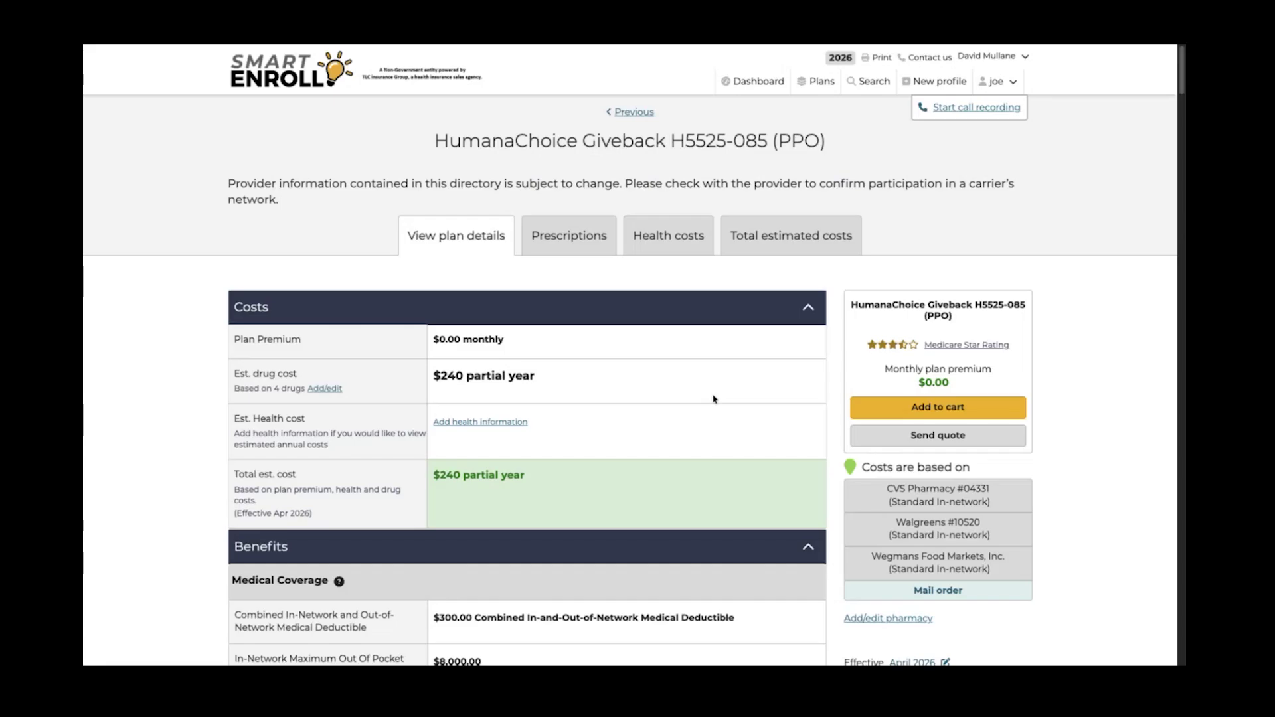
scroll(714, 398, down, 2)
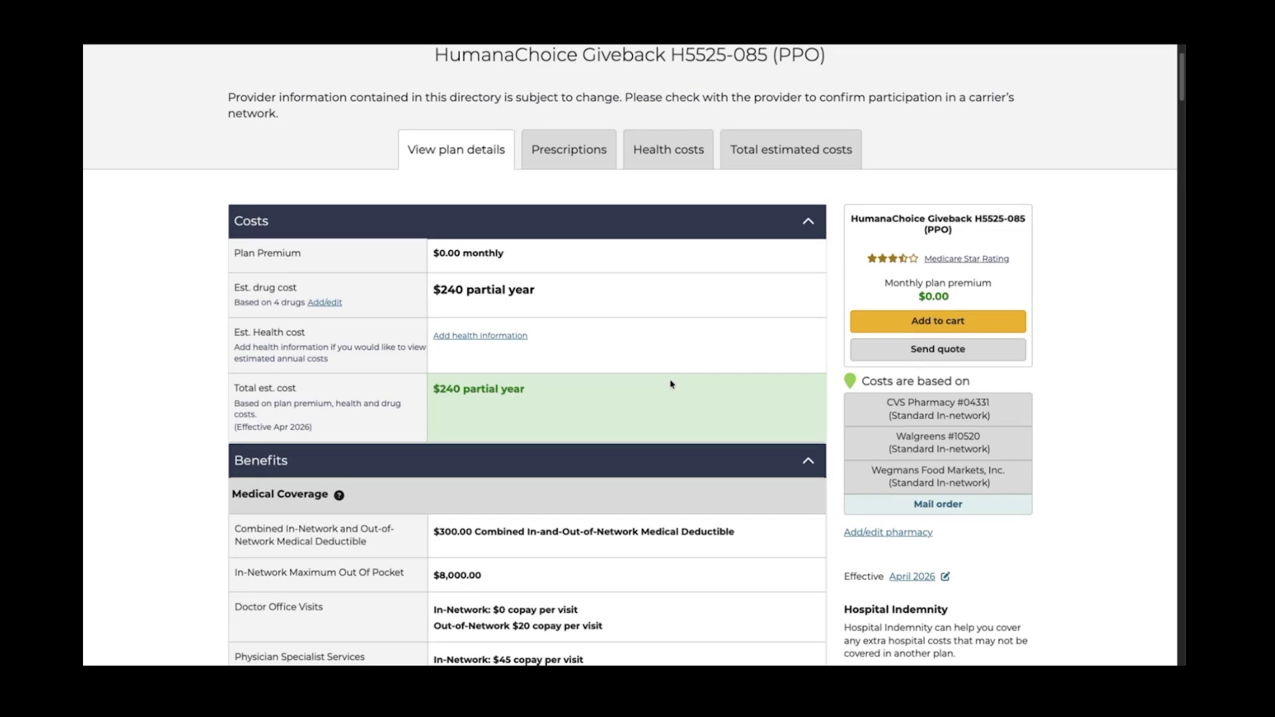
scroll(651, 382, up, 1)
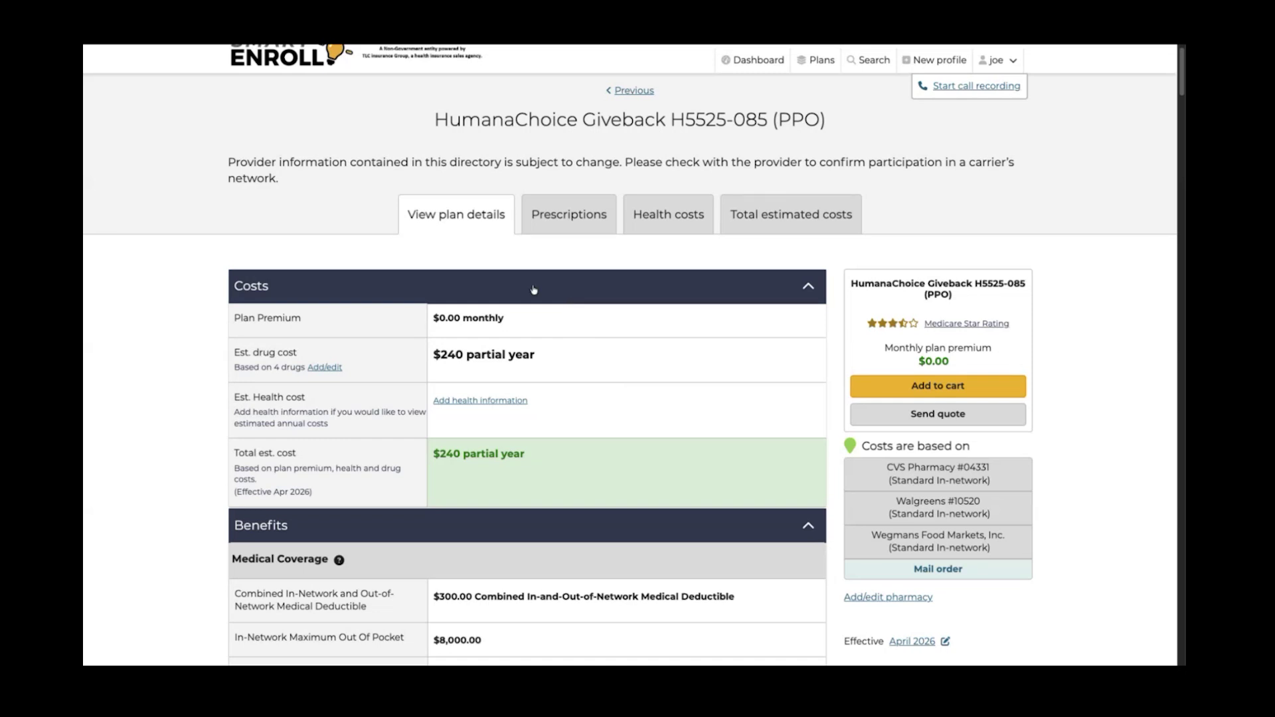
scroll(636, 147, down, 1)
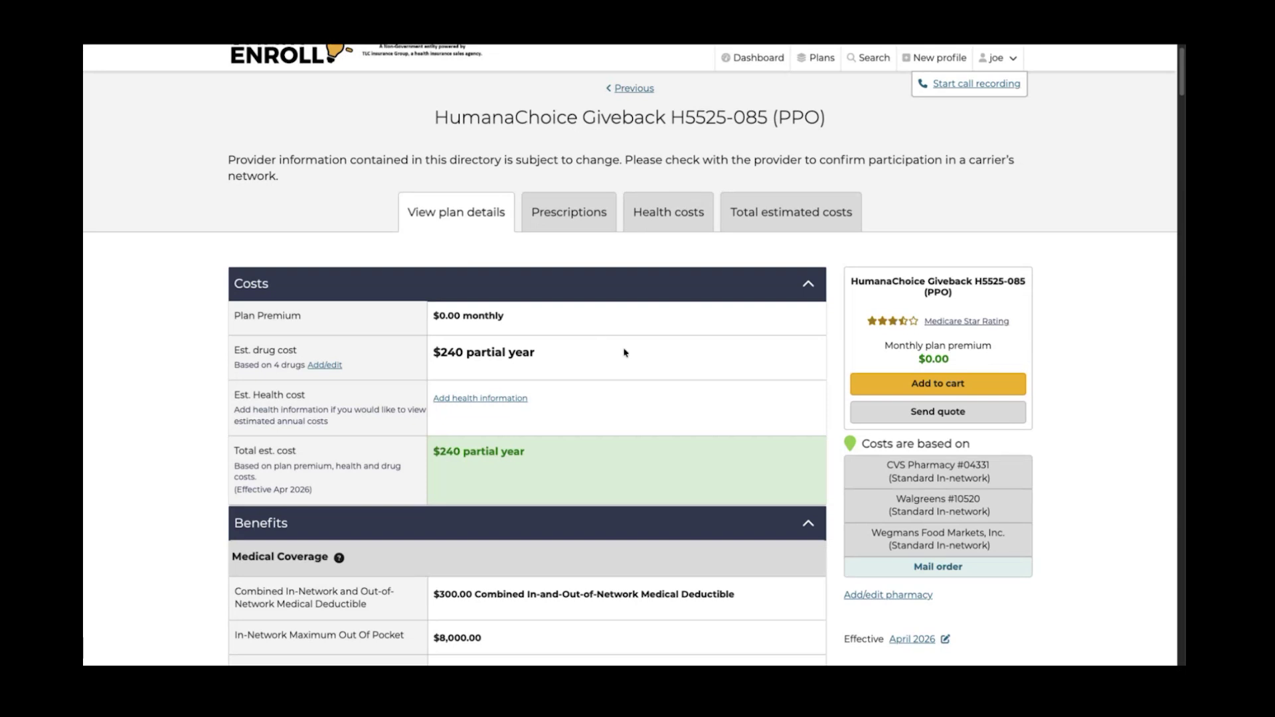
scroll(625, 354, down, 5)
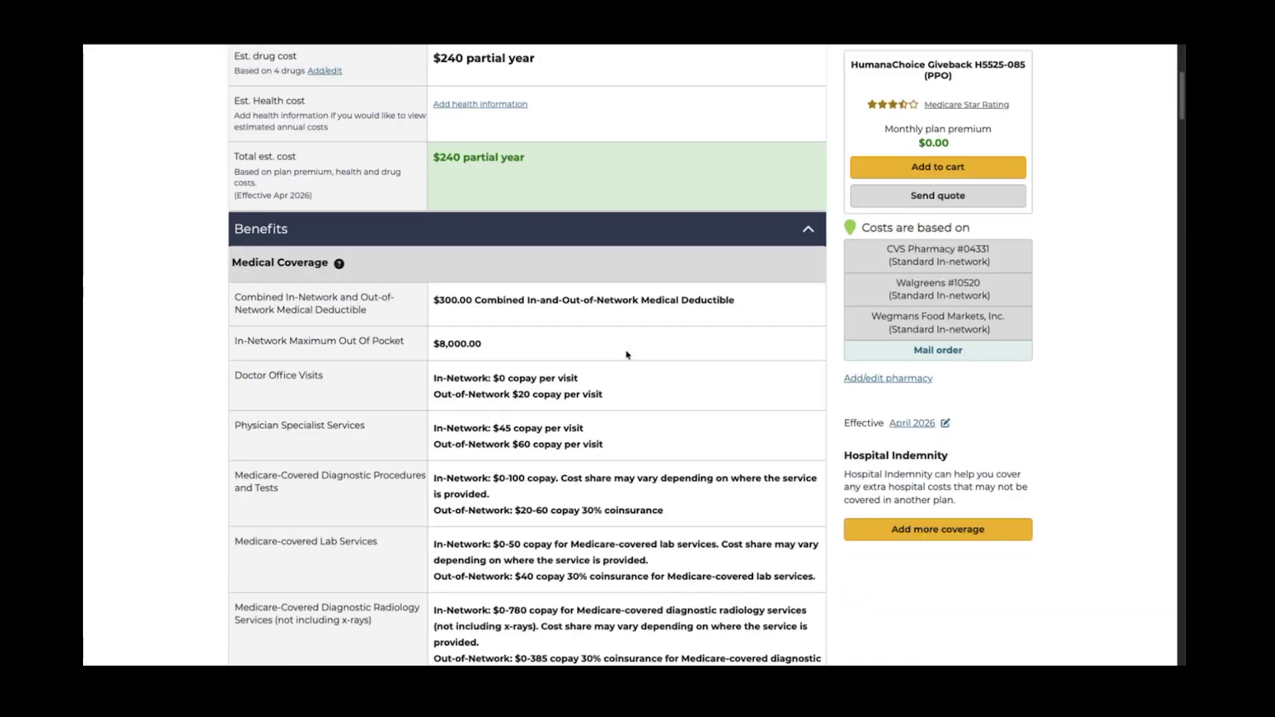
scroll(626, 354, down, 9)
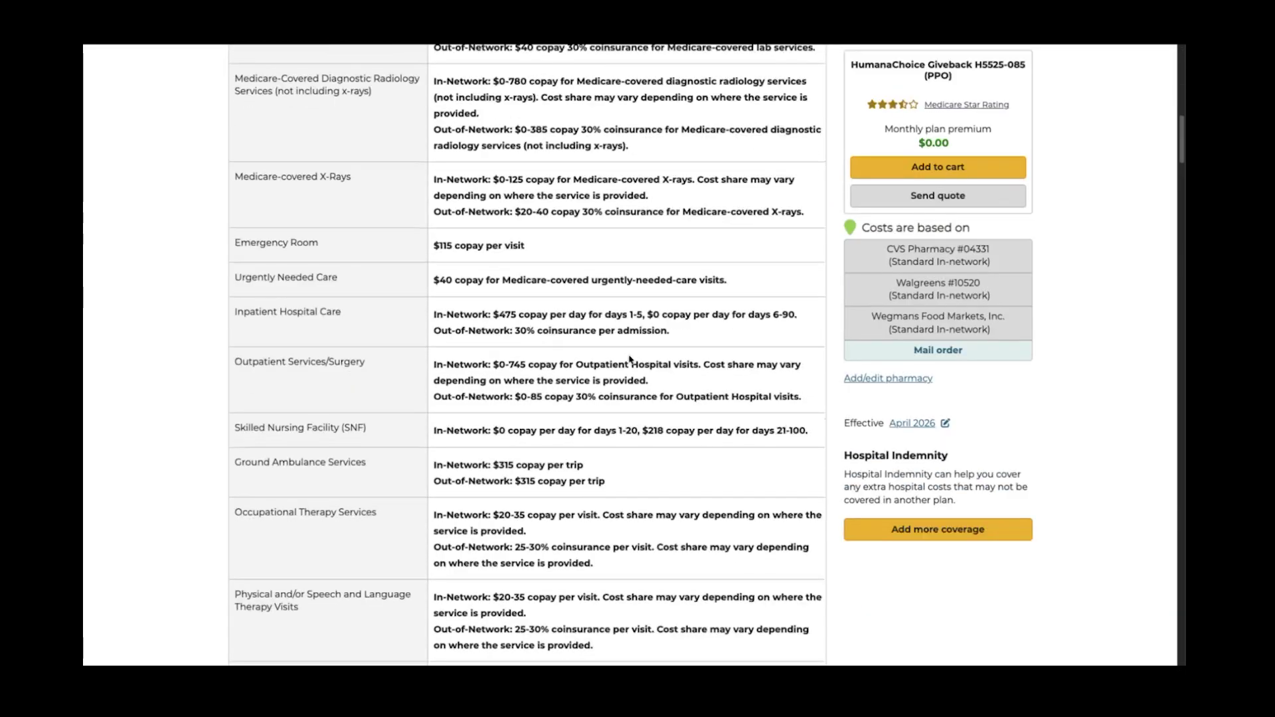
scroll(629, 359, down, 13)
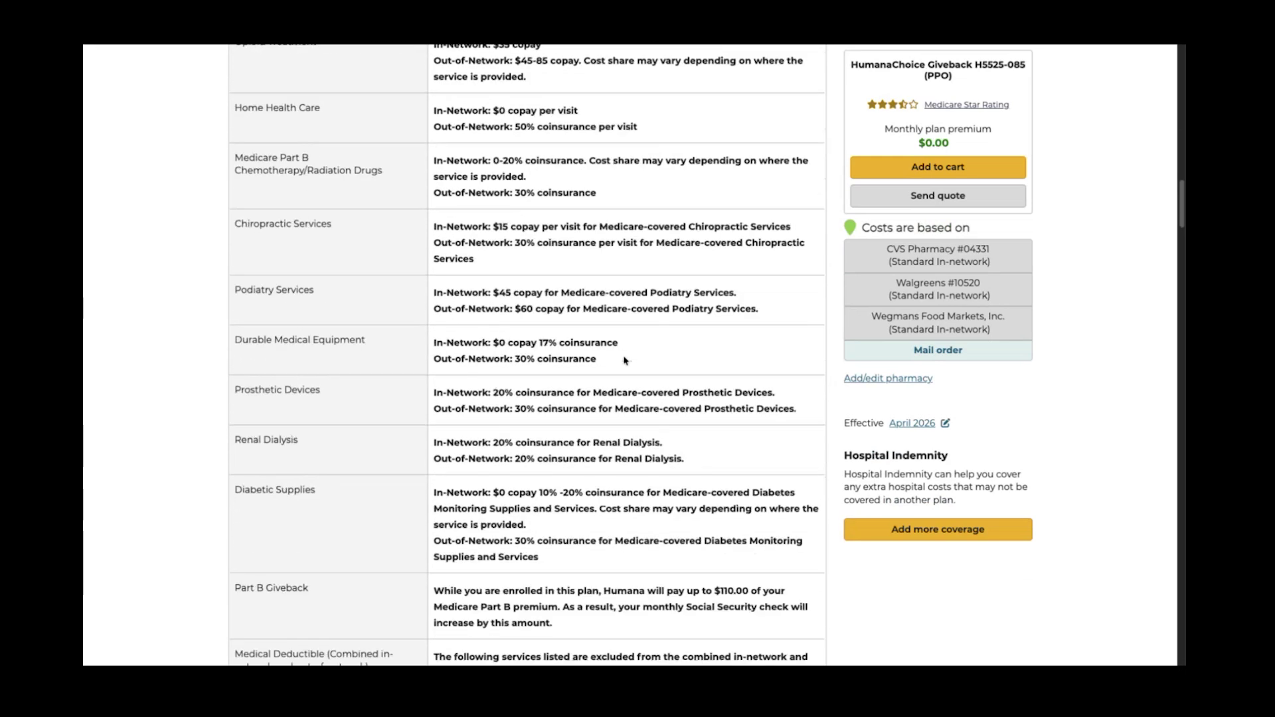
scroll(625, 361, down, 5)
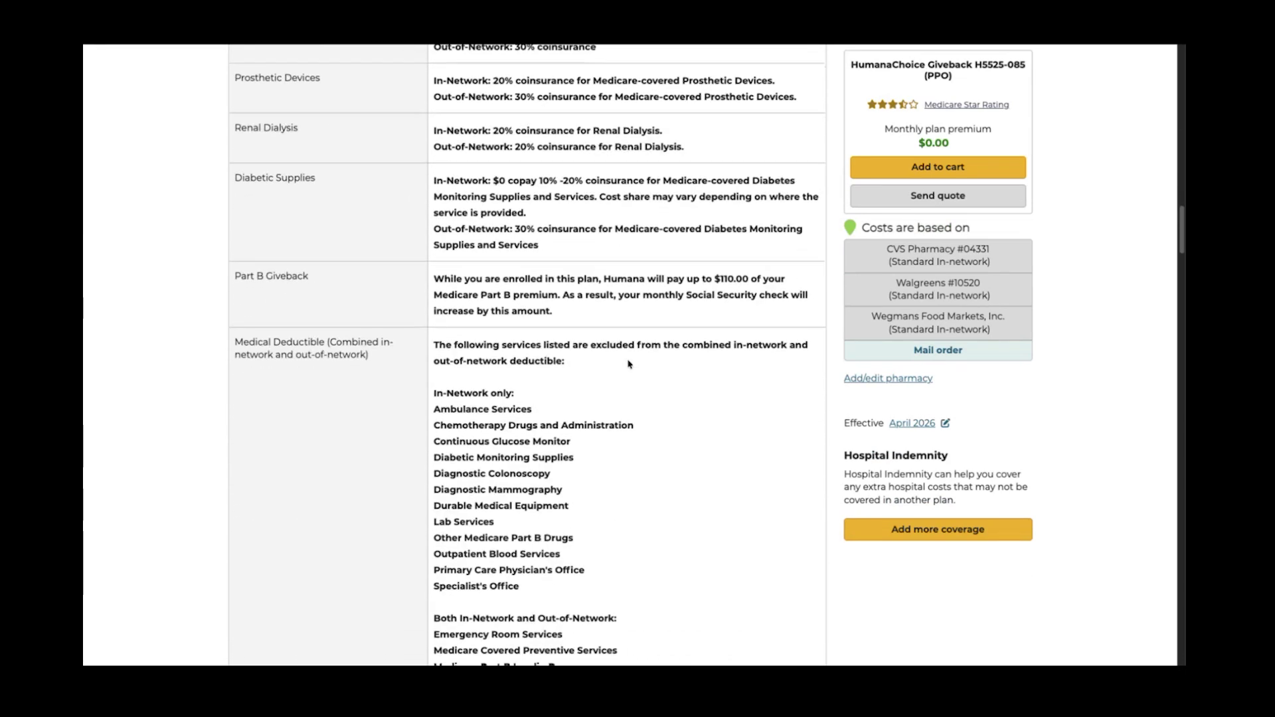
scroll(630, 365, down, 7)
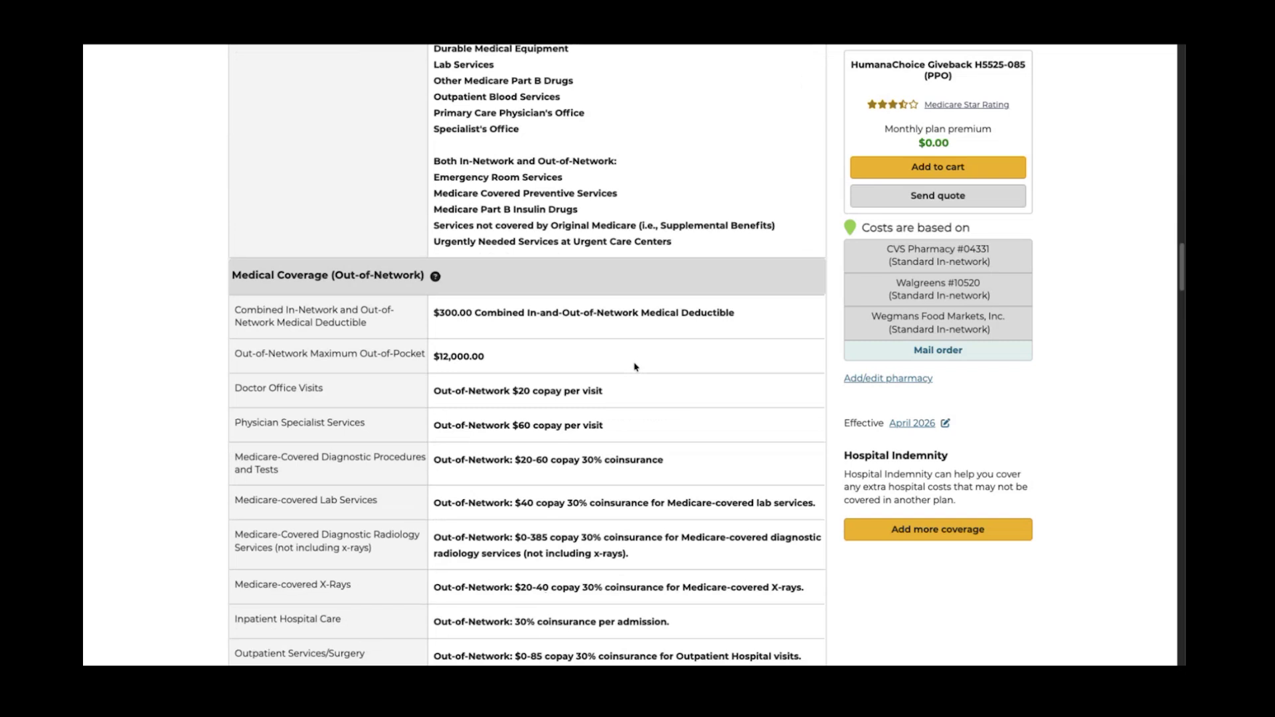
scroll(635, 366, down, 13)
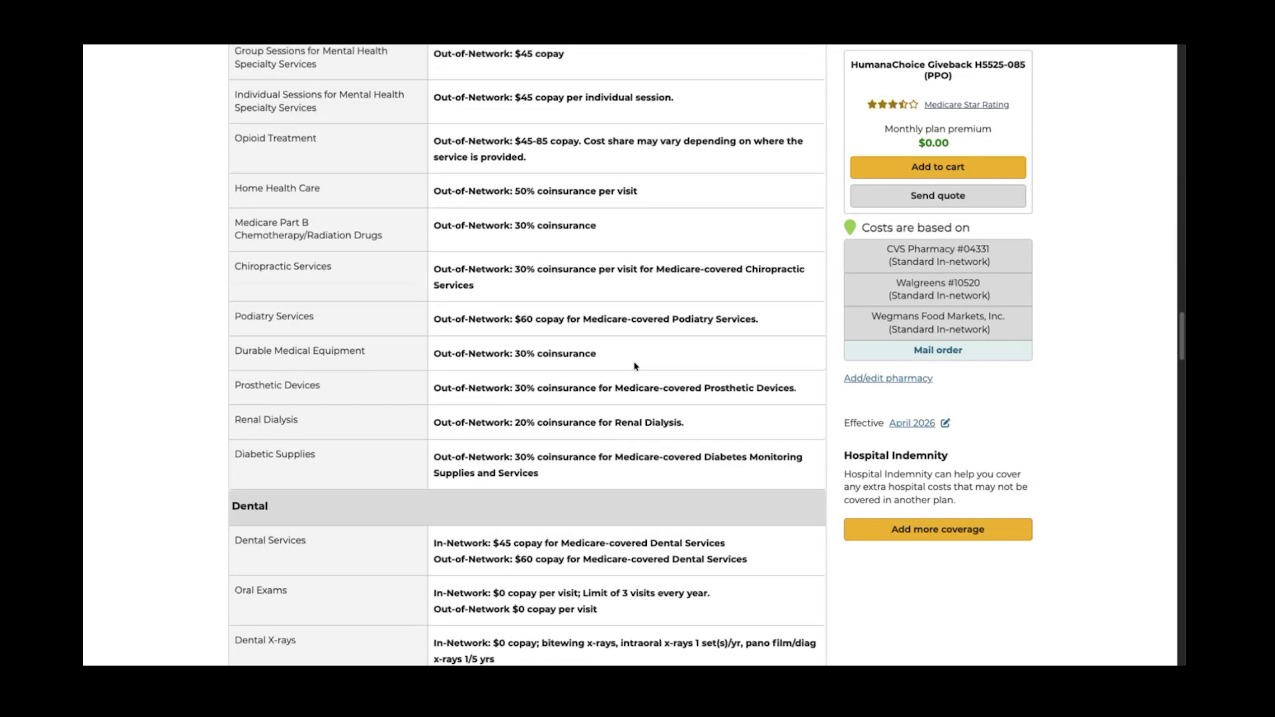
scroll(635, 367, down, 9)
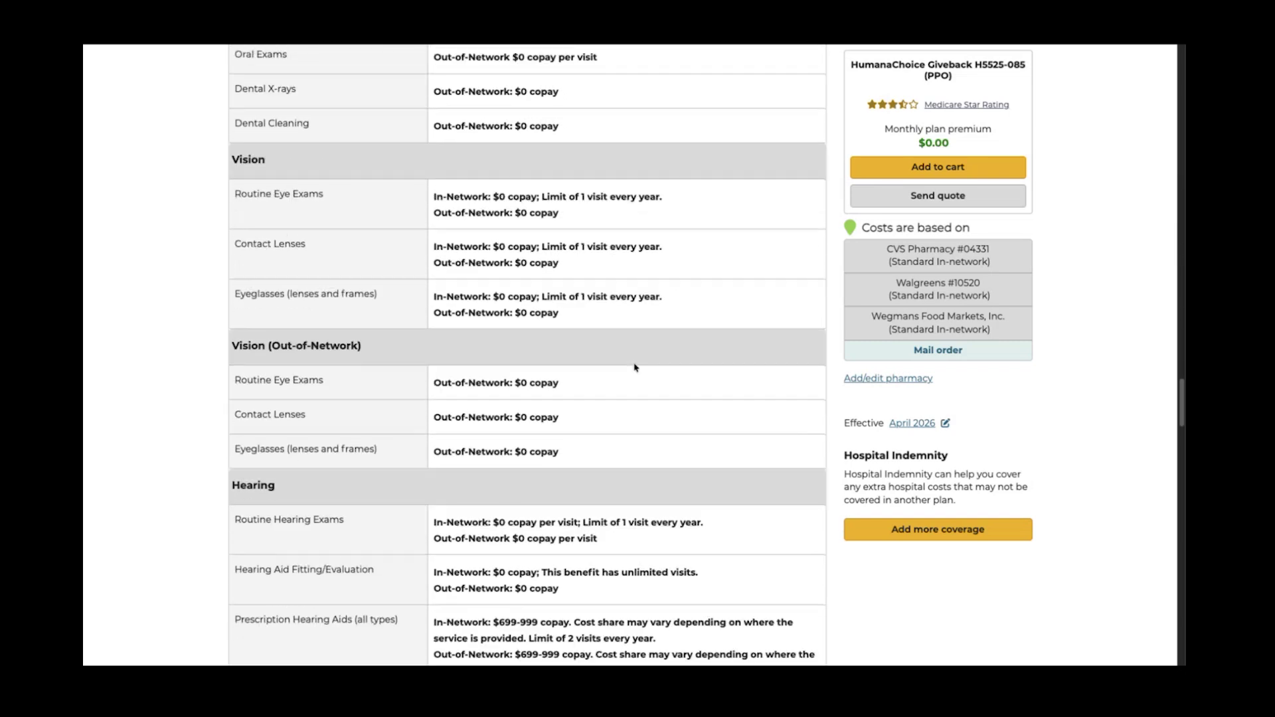
scroll(635, 367, down, 14)
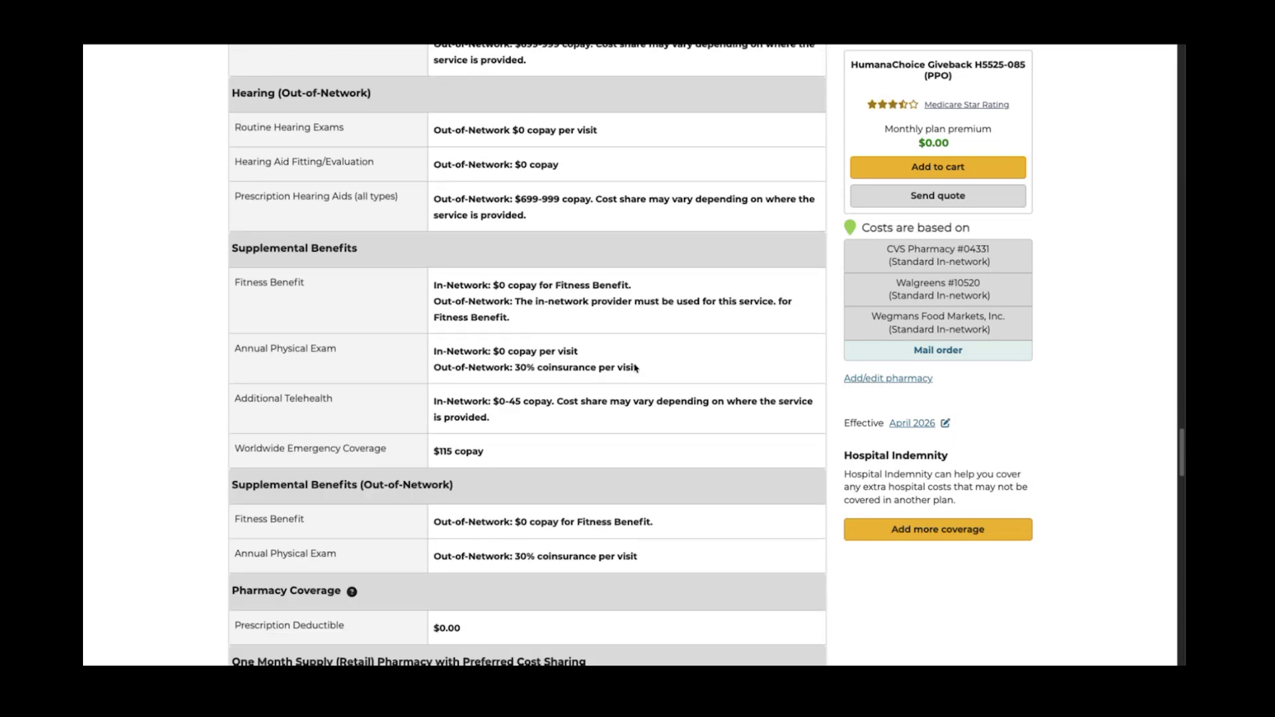
scroll(634, 372, down, 11)
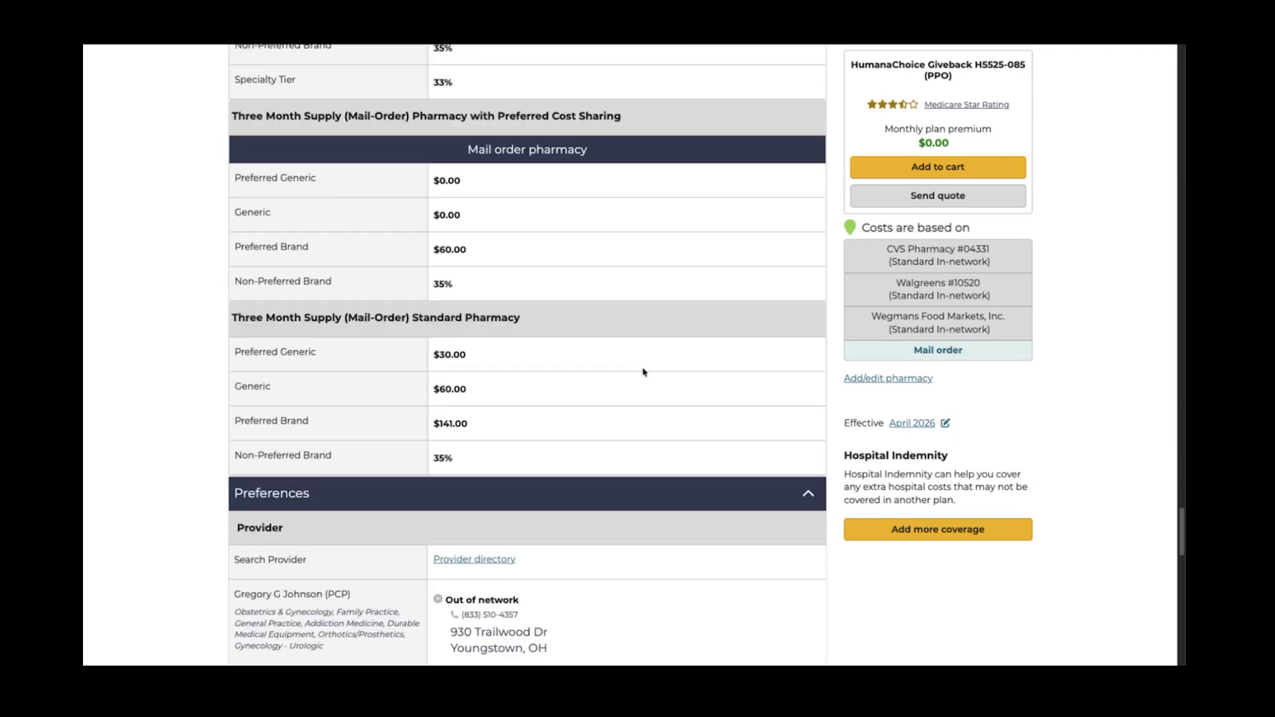
scroll(643, 372, down, 3)
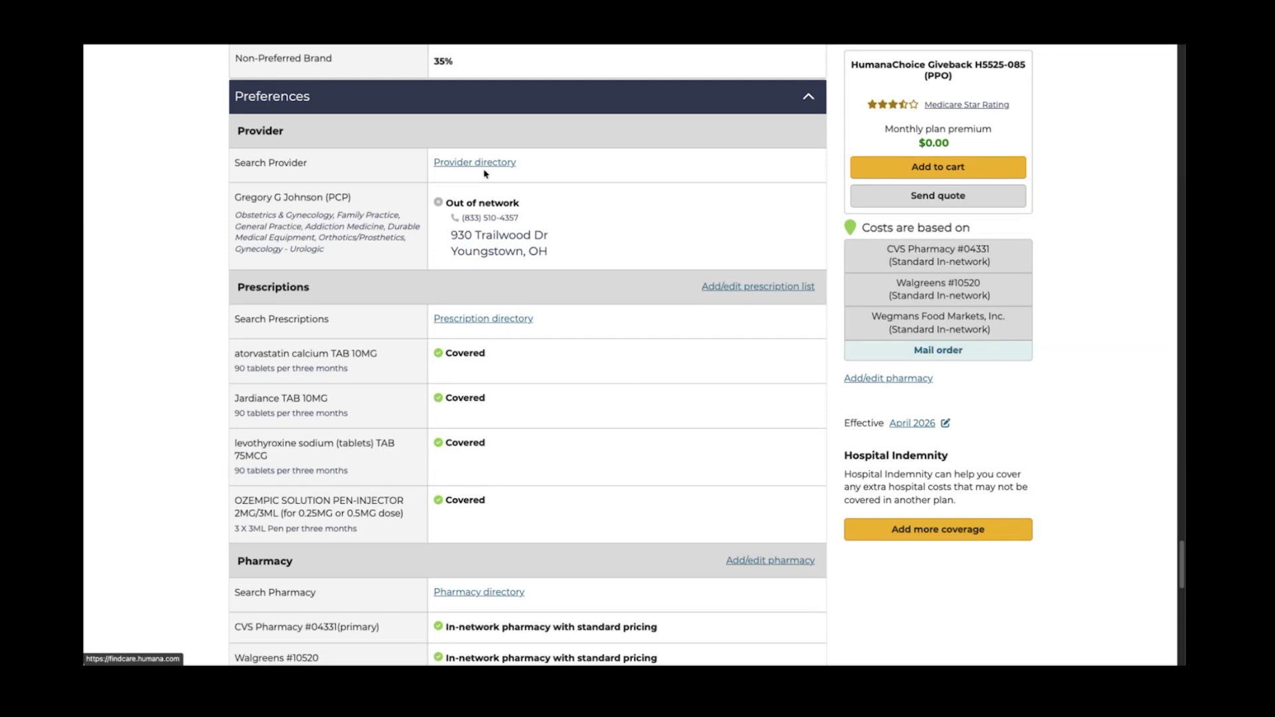
click(484, 164)
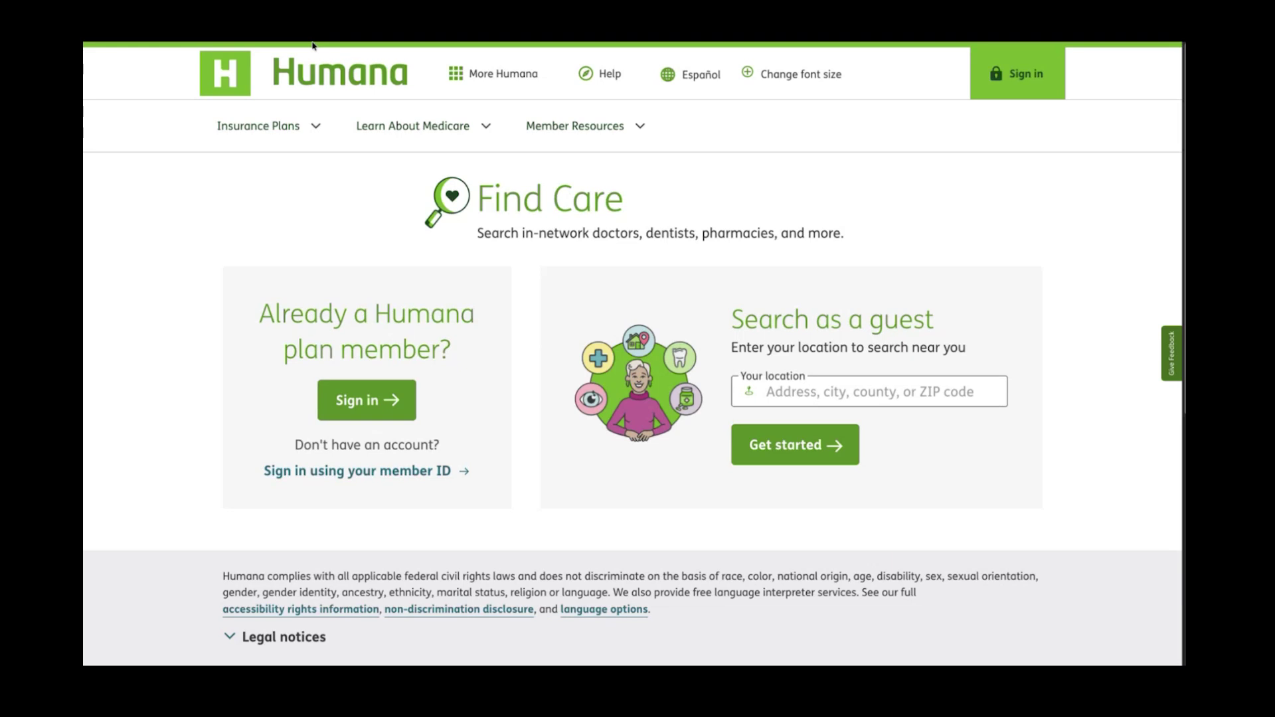
click(213, 45)
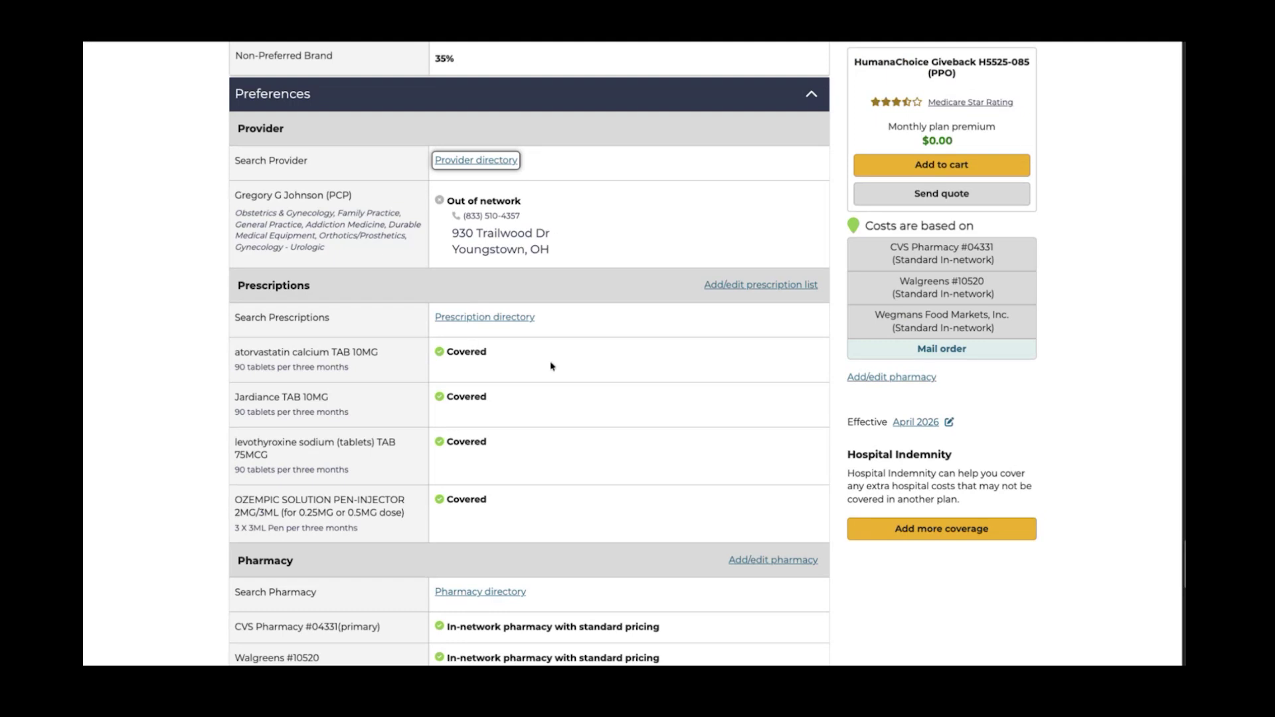
scroll(552, 359, down, 2)
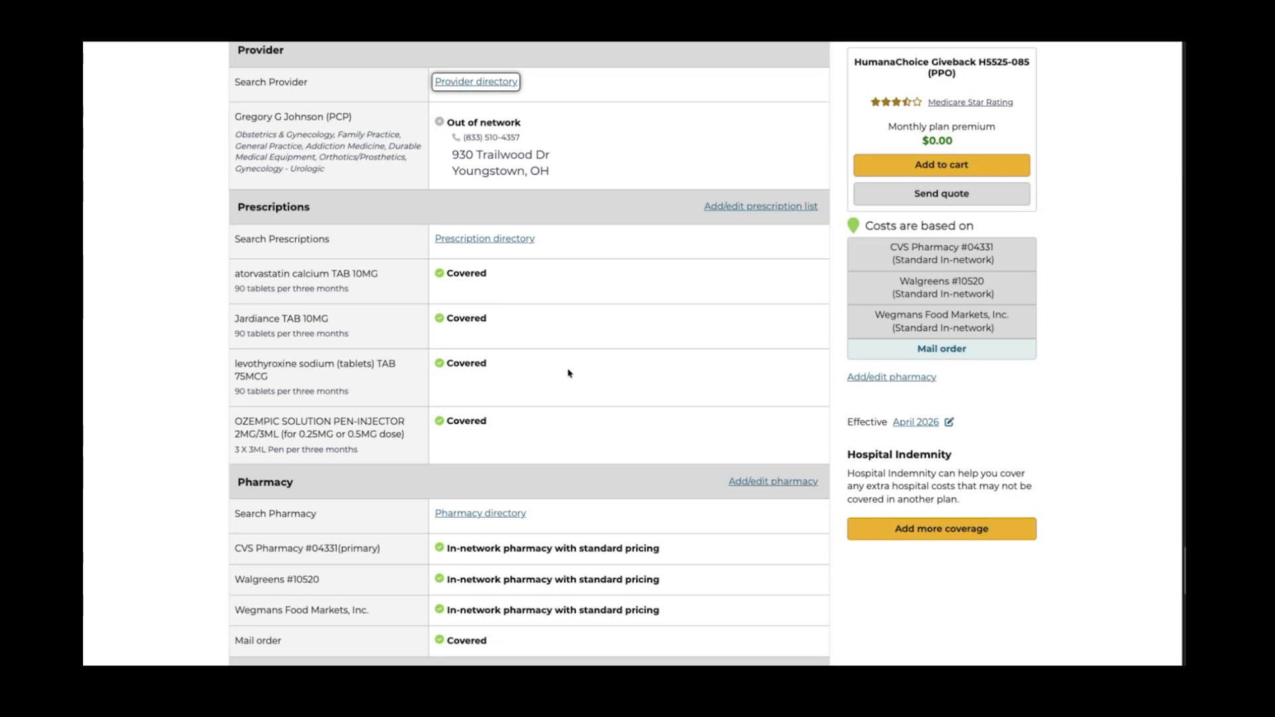
click(494, 241)
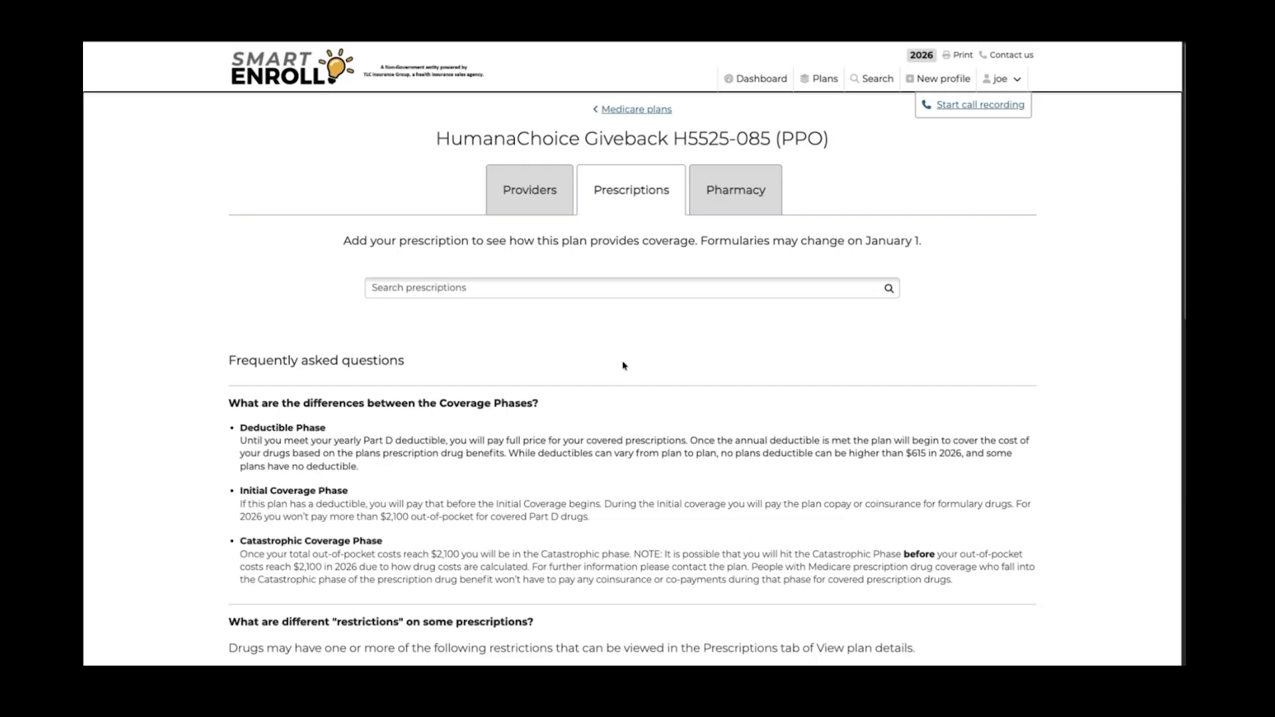
scroll(625, 371, down, 2)
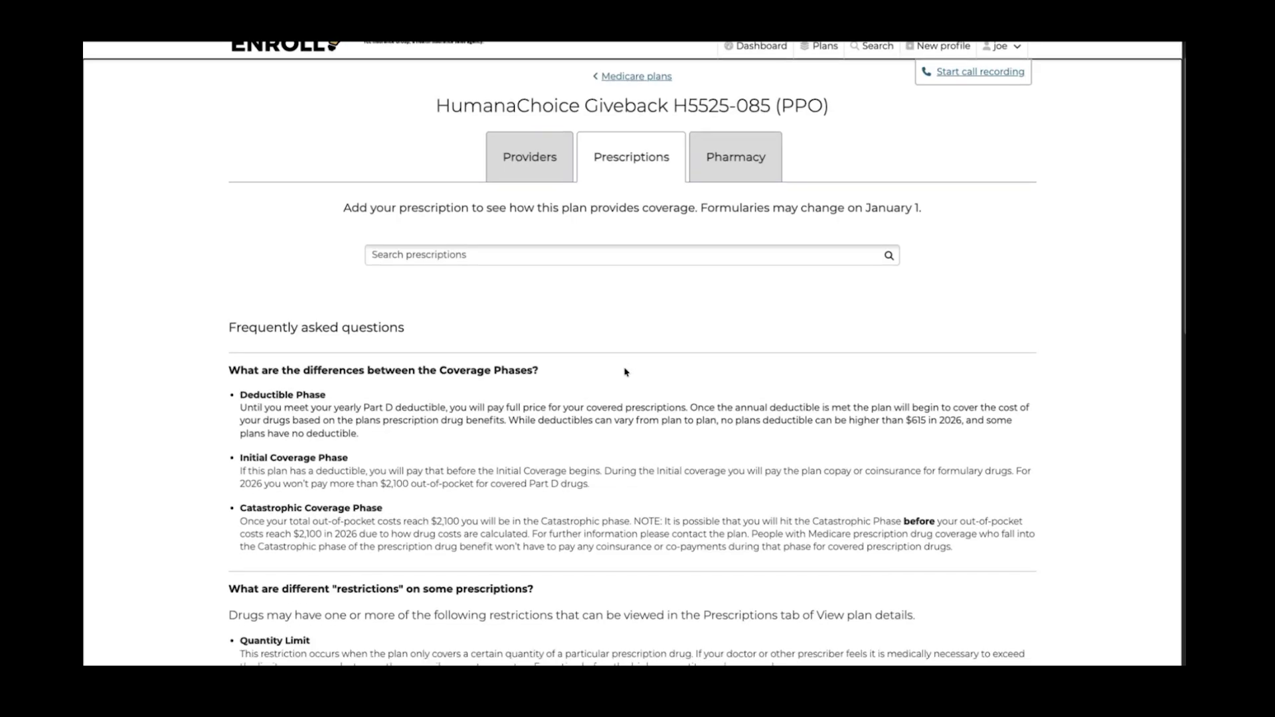
click(473, 257)
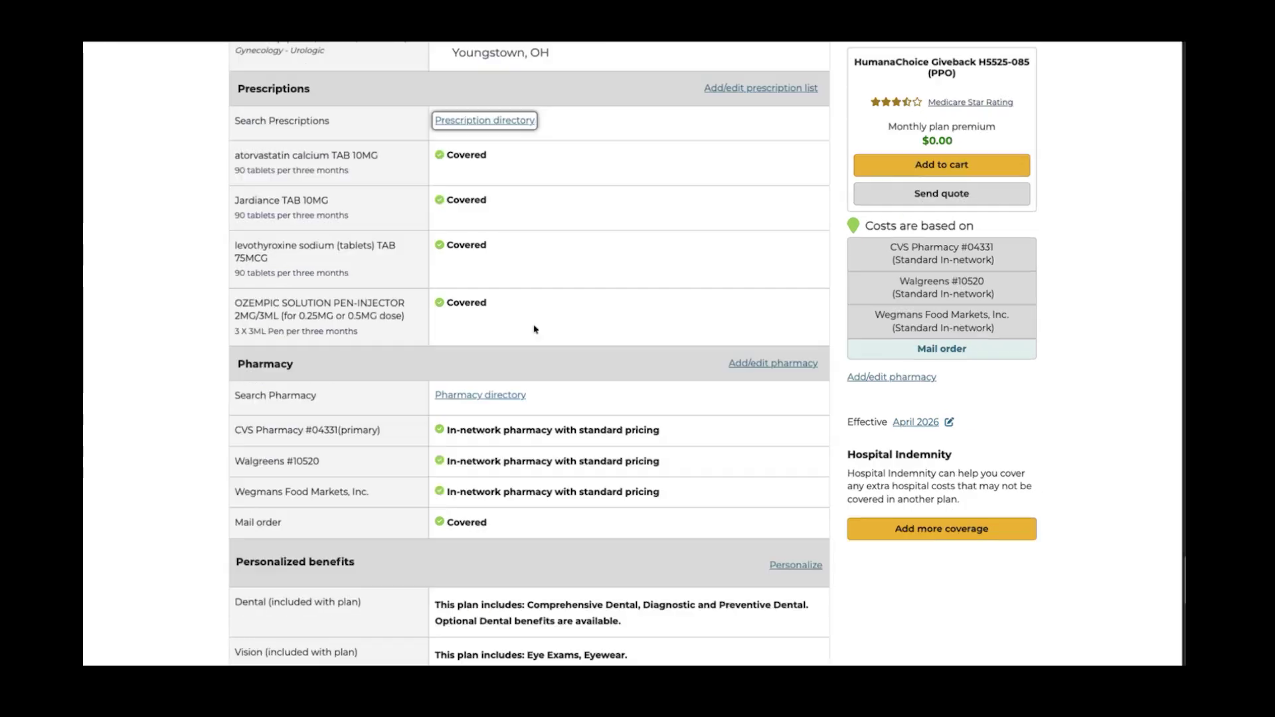
scroll(511, 279, down, 3)
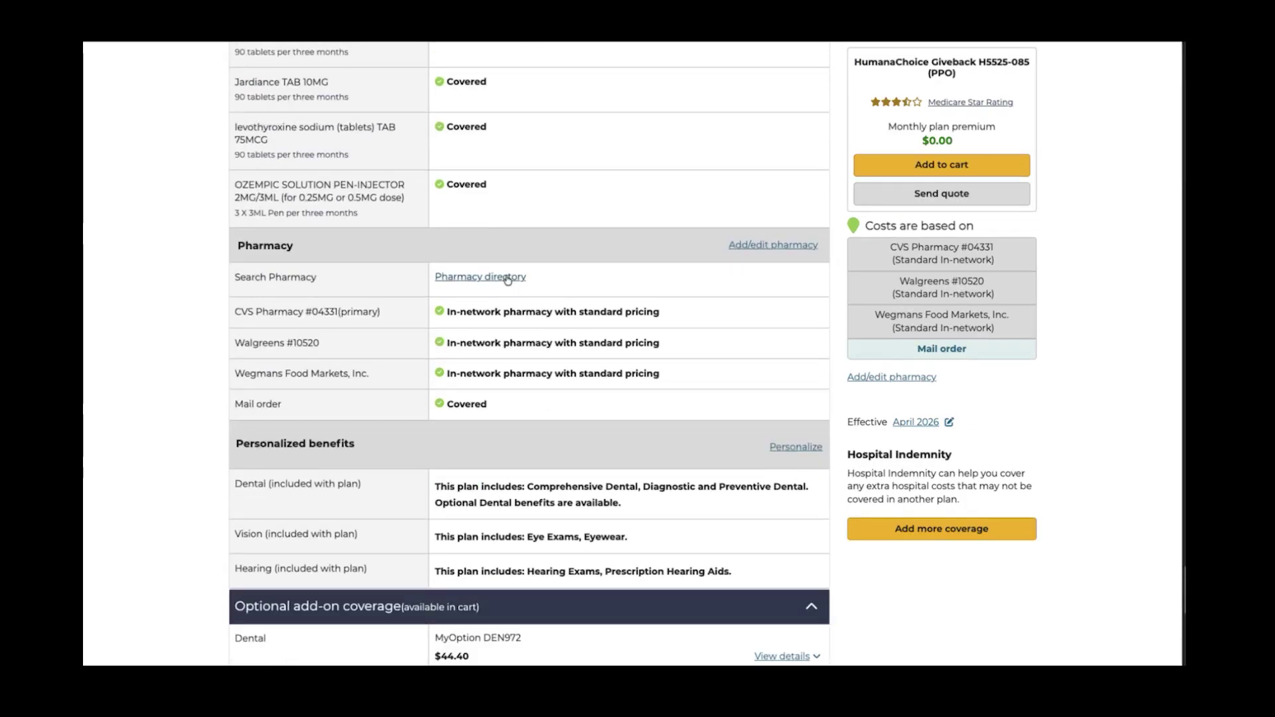
Search the pharmacy directory for 'walmart', confirming Walmart Pharmacy 10-2359 is Standard In-network
click(506, 277)
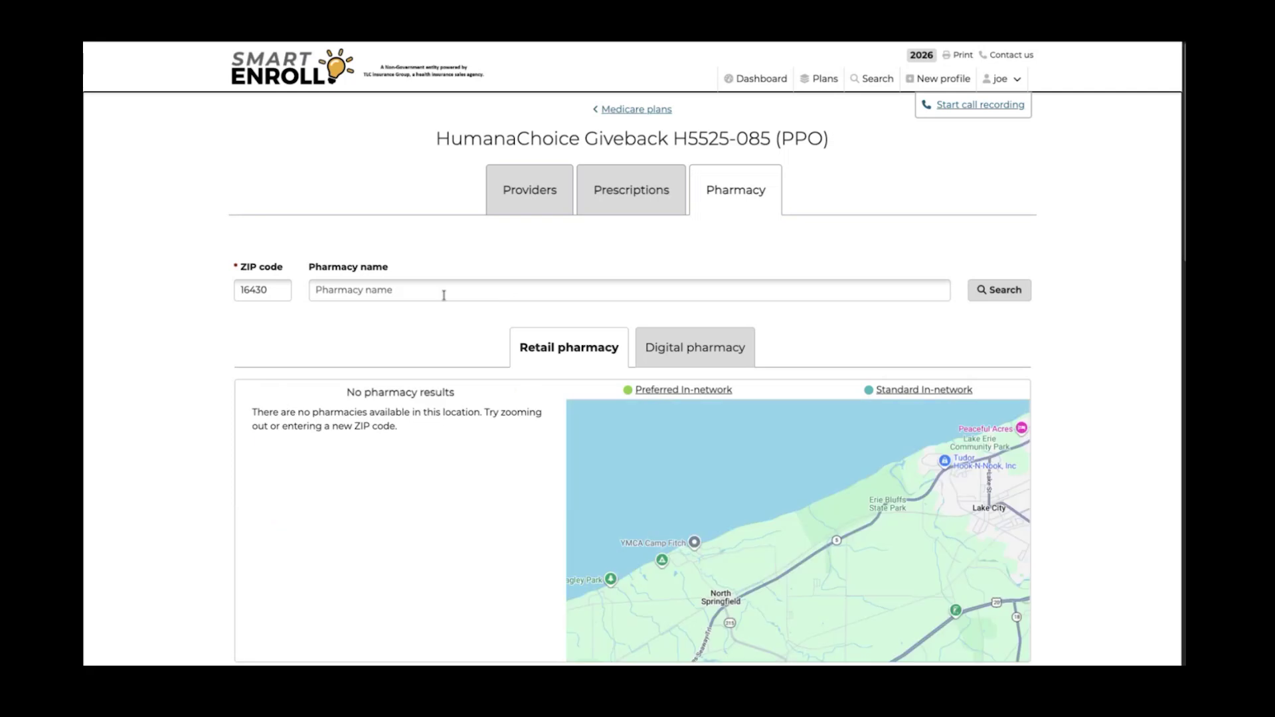
click(445, 294)
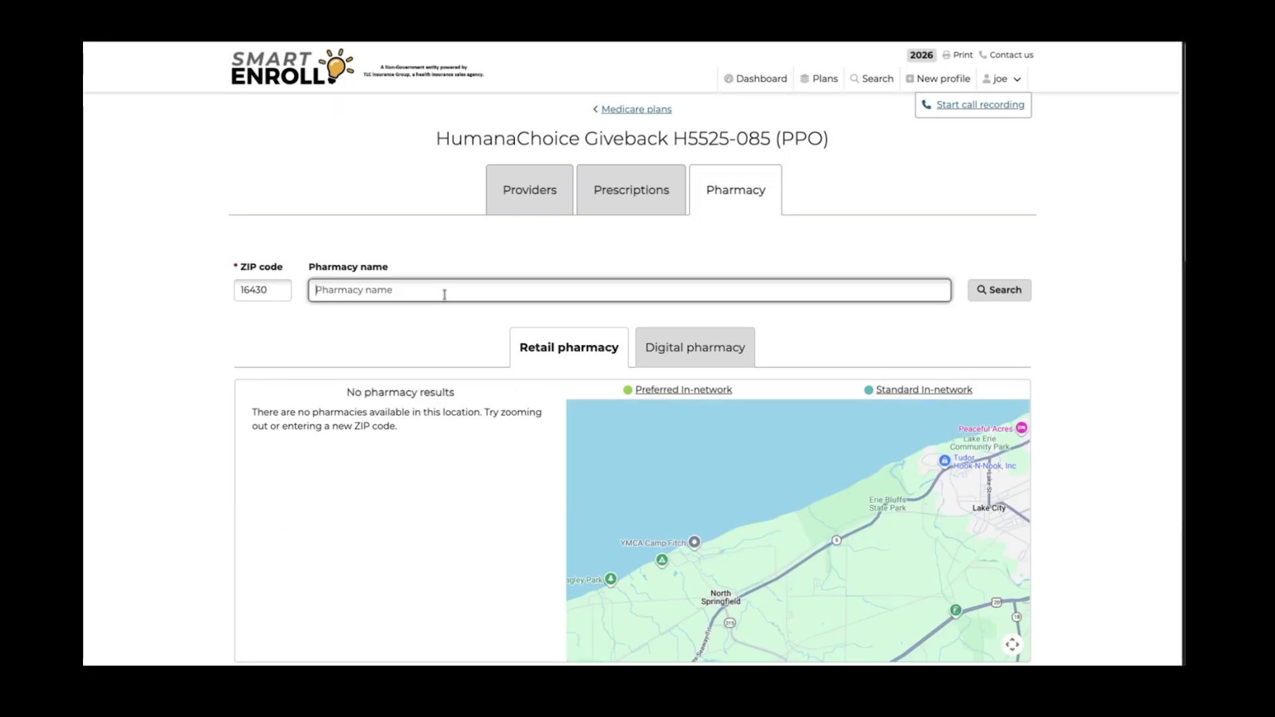
text(walmart)
key(Return)
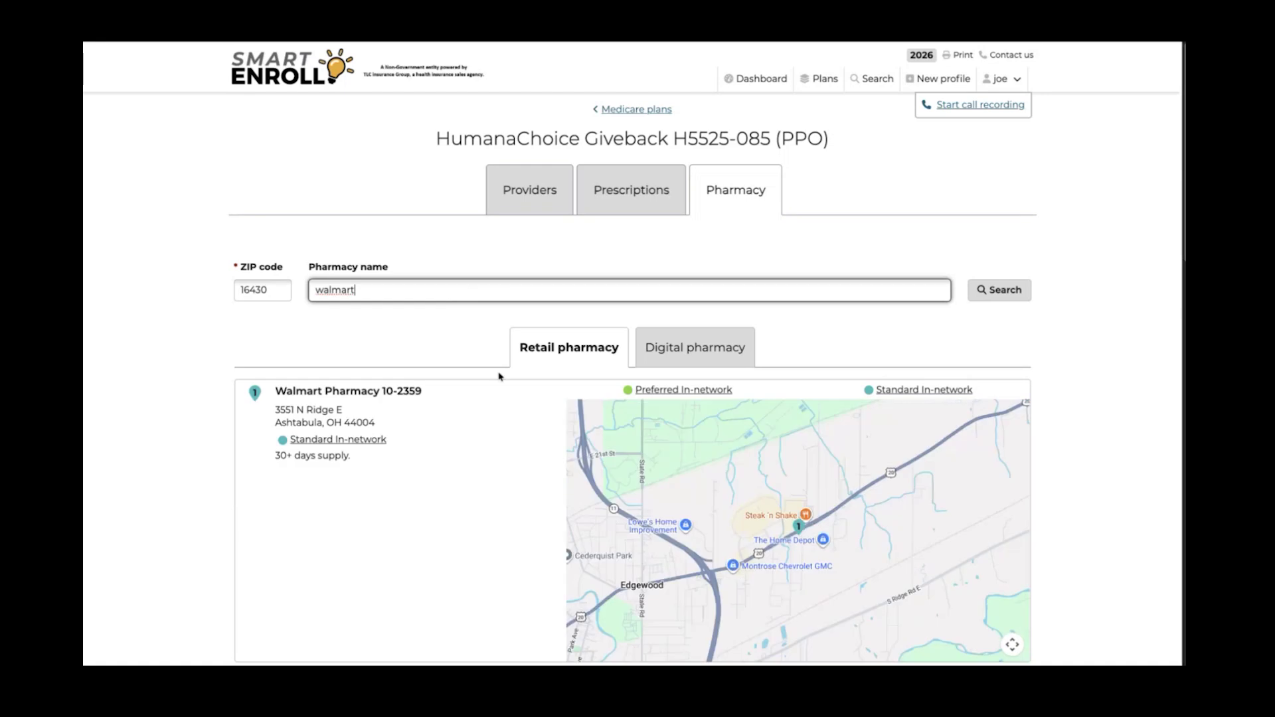
scroll(502, 383, down, 2)
mouse_move(359, 362)
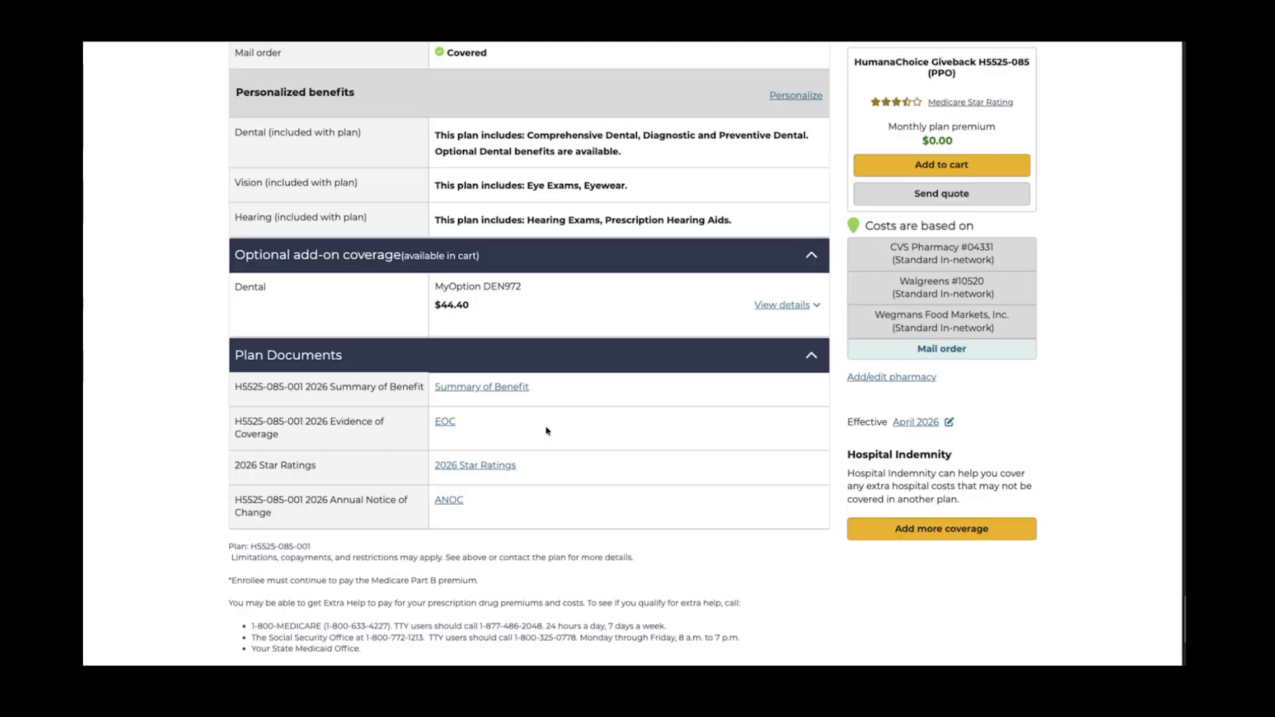
scroll(557, 437, down, 1)
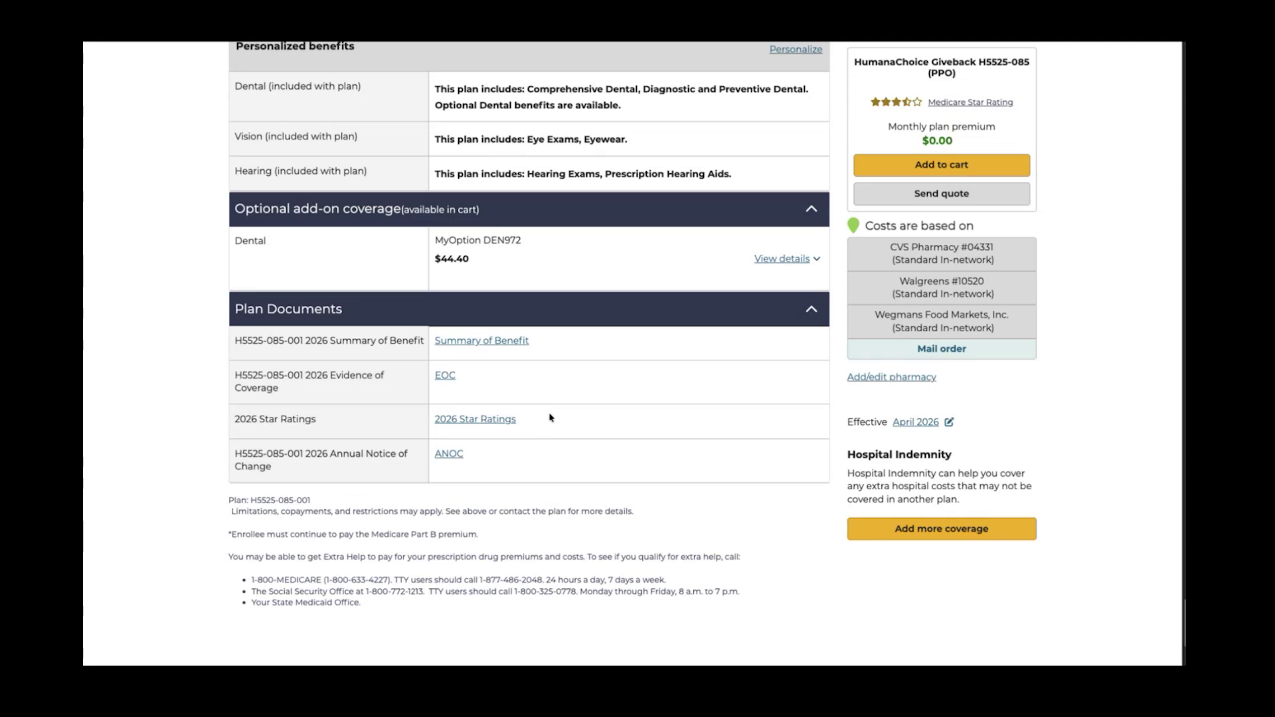
Open the Summary of Benefit link under Plan Documents
click(482, 342)
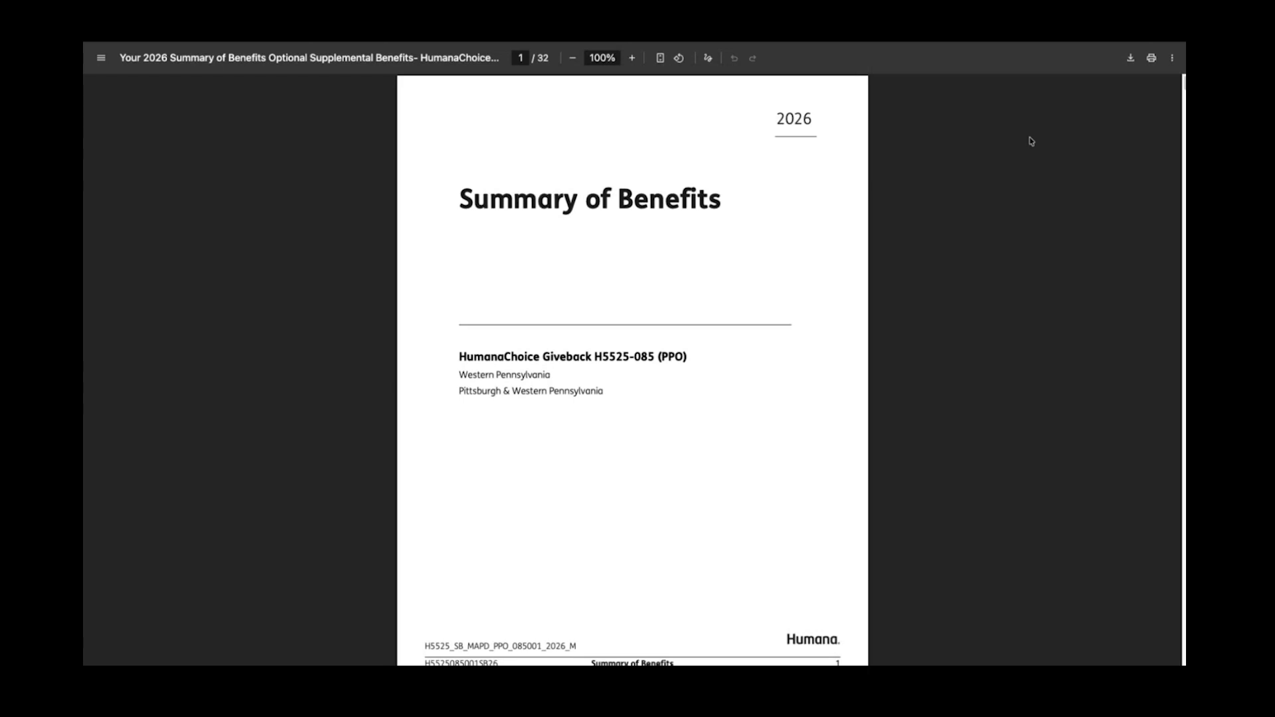
Download the Summary of Benefits PDF to Downloads and view it full screen
click(1130, 58)
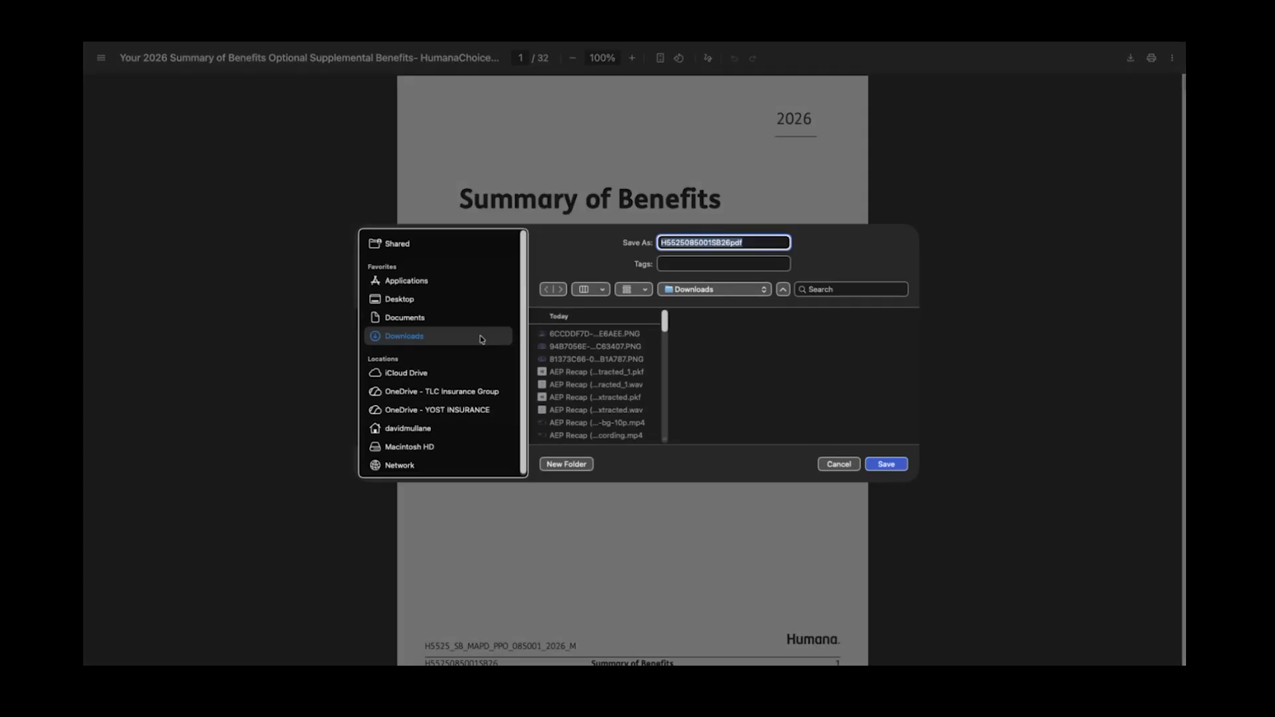
click(887, 465)
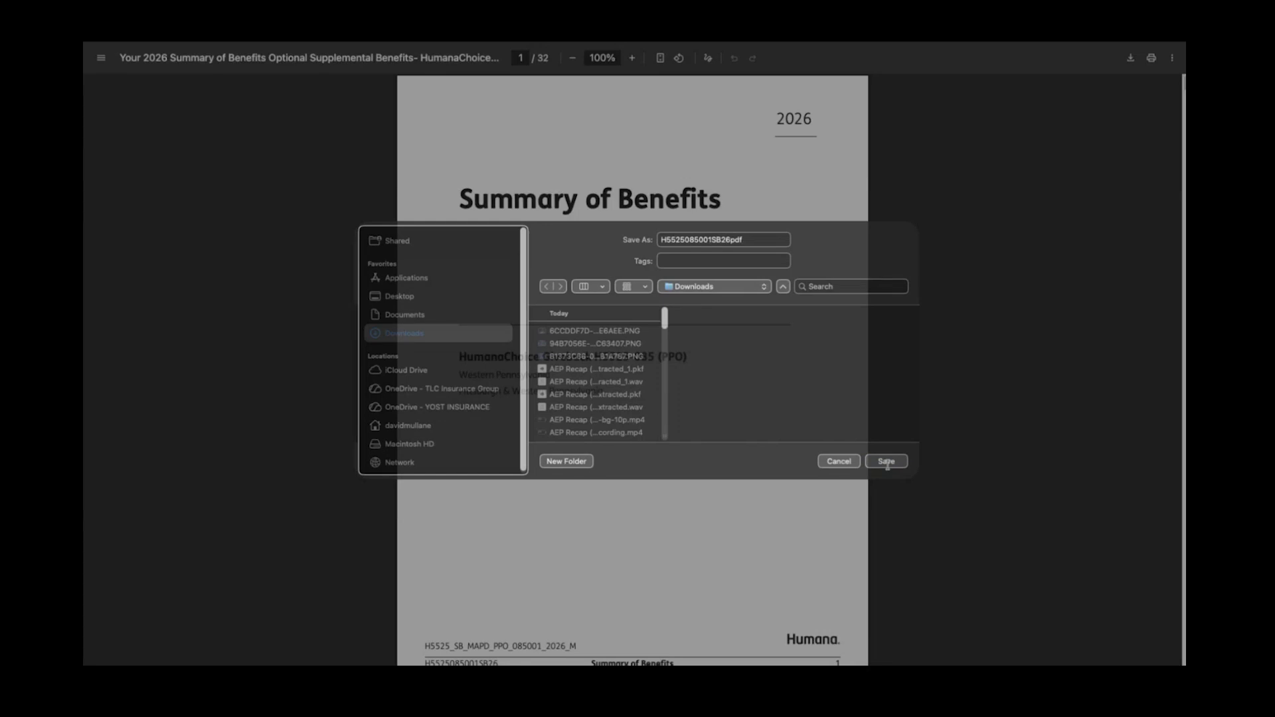
key(ctrl+super+f)
Read pages 5 to 13 on medical, hearing, dental and vision, then return to plan details
scroll(764, 372, down, 10)
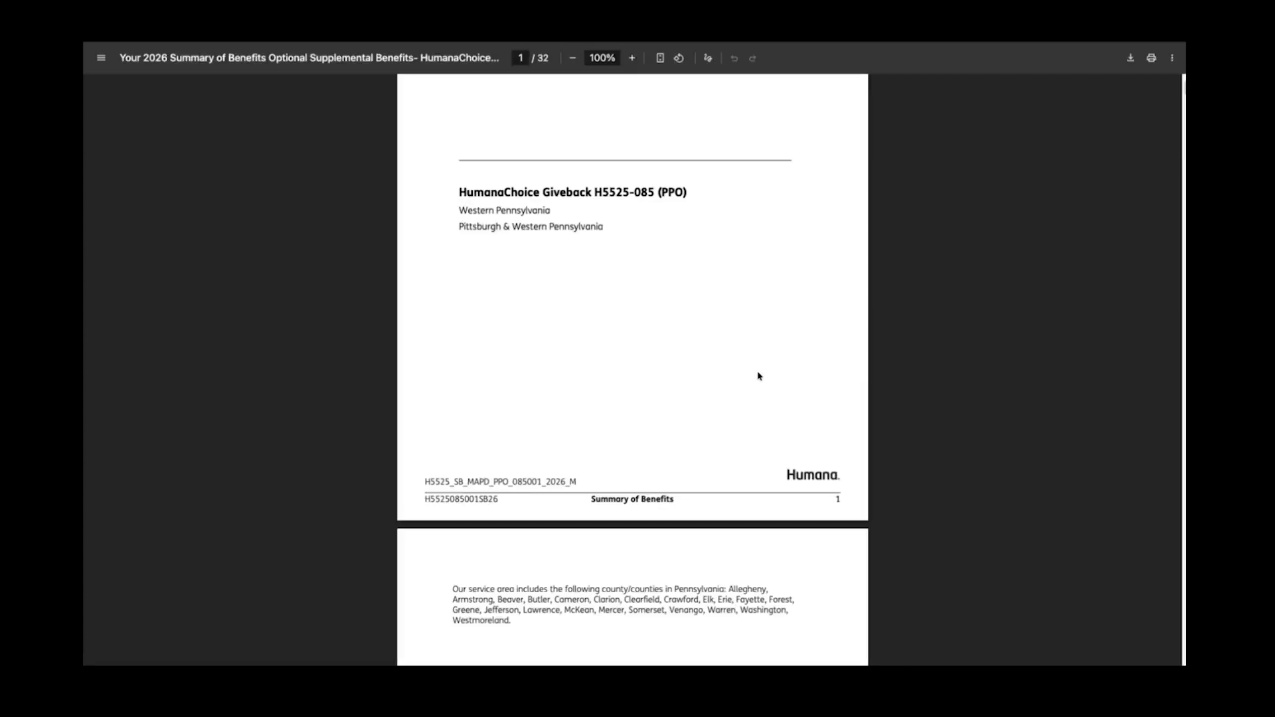
scroll(765, 382, down, 10)
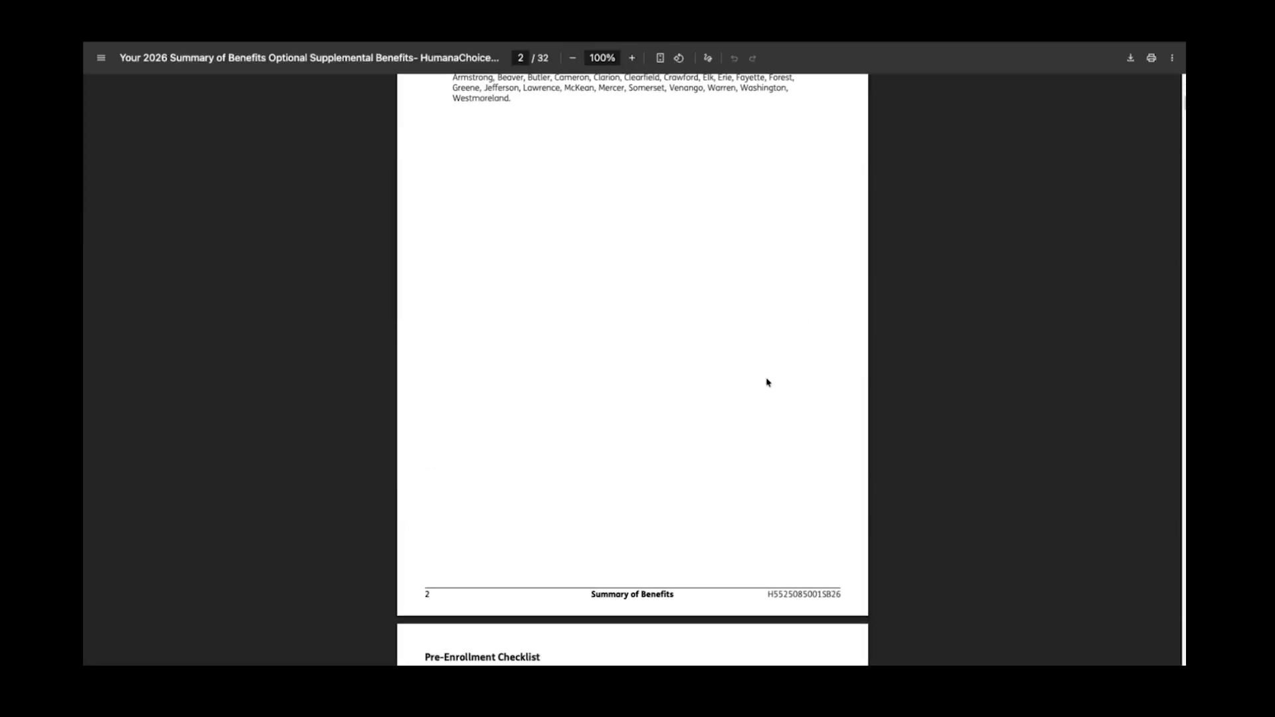
scroll(767, 383, down, 10)
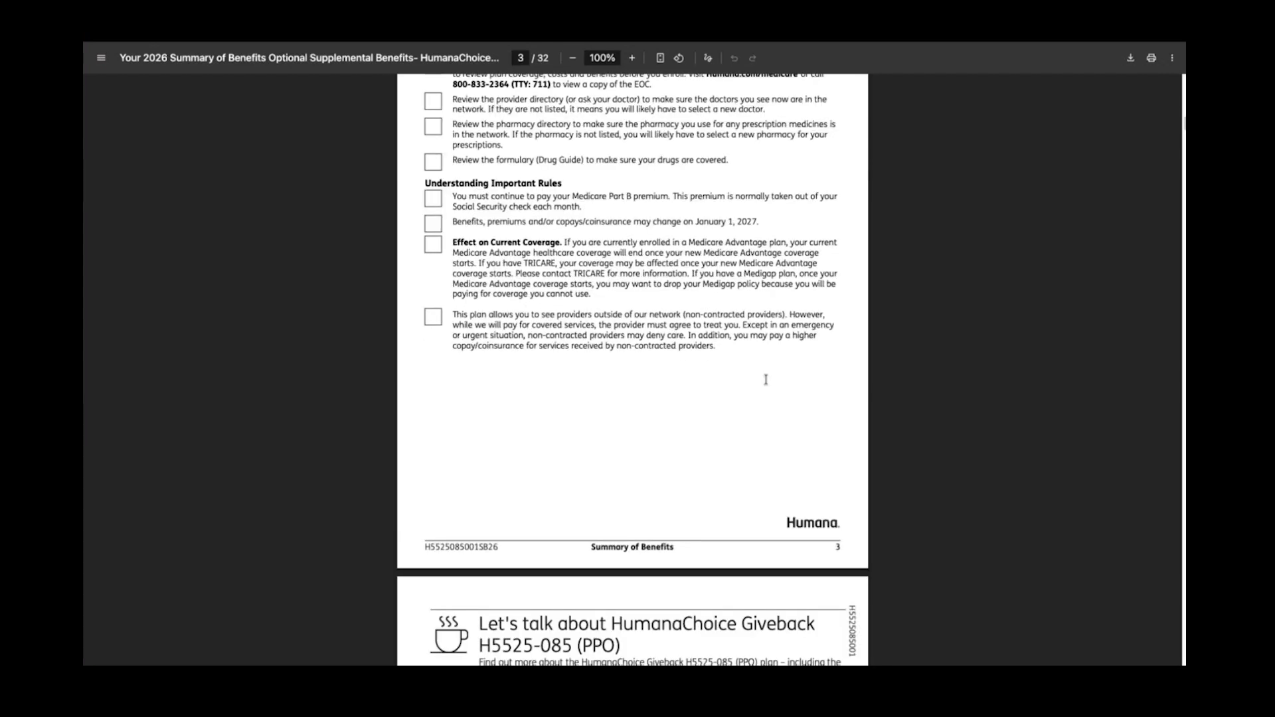
scroll(767, 384, down, 10)
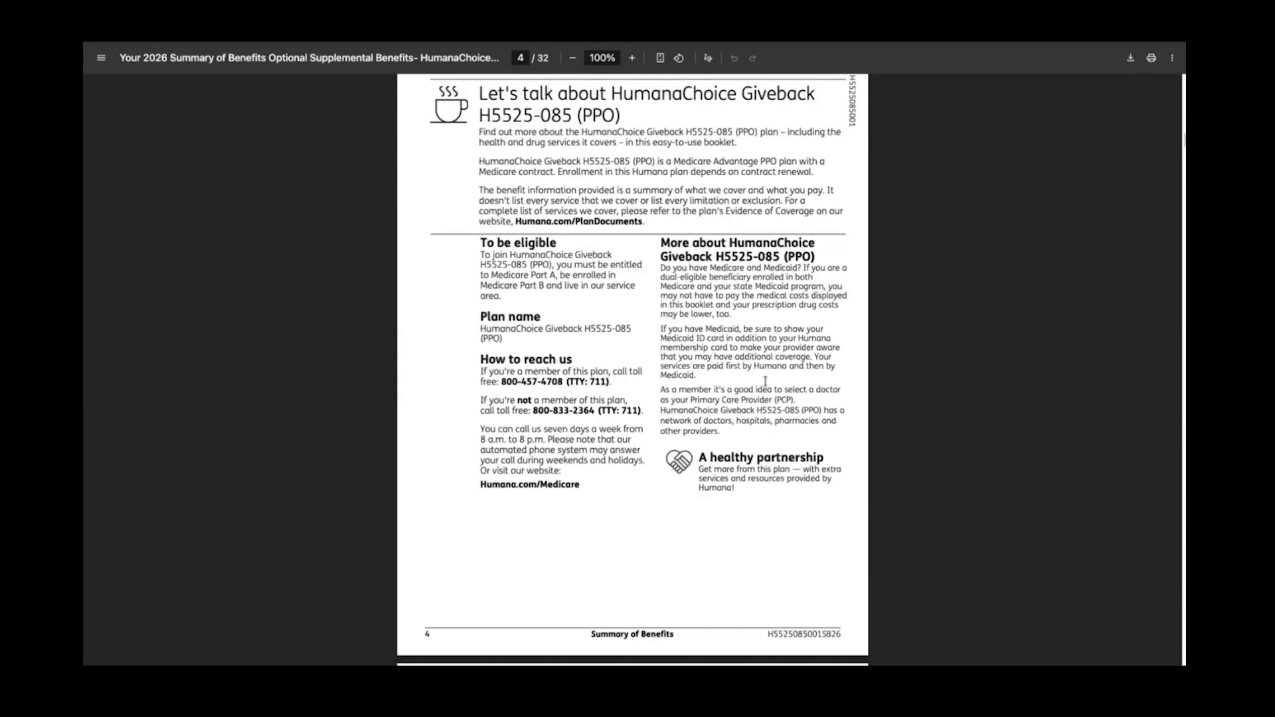
scroll(767, 389, down, 5)
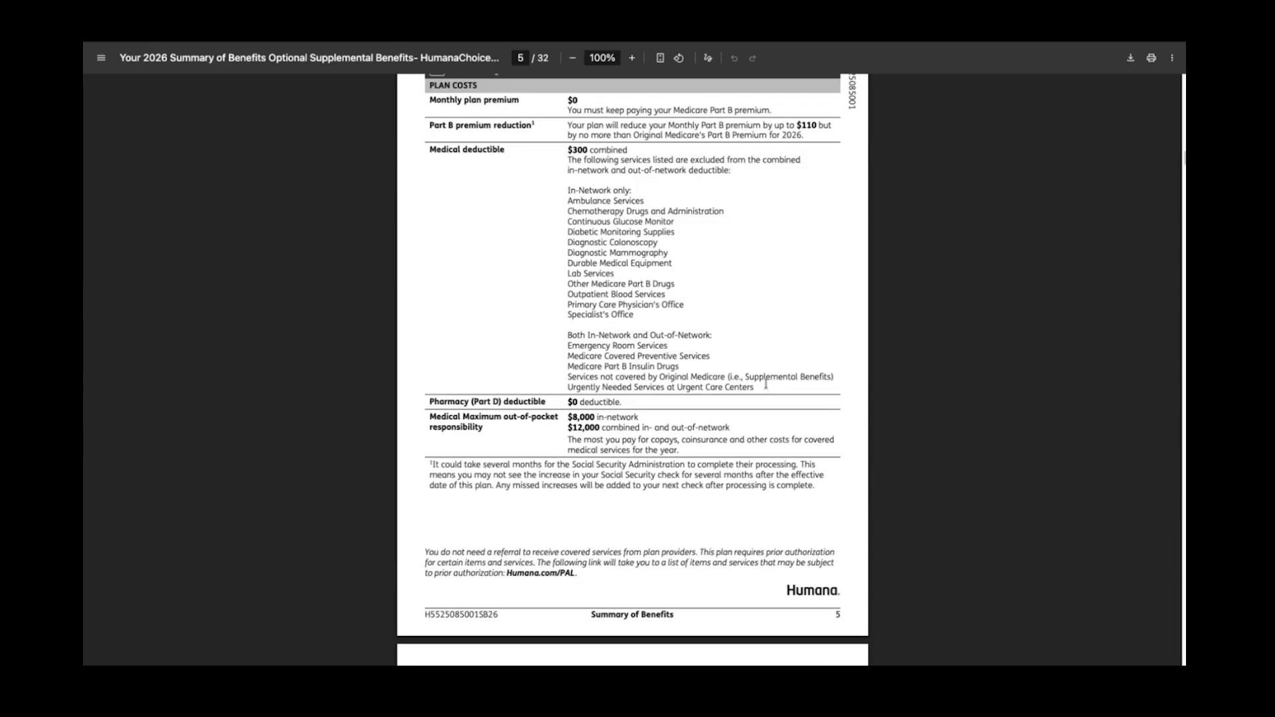
scroll(767, 385, down, 12)
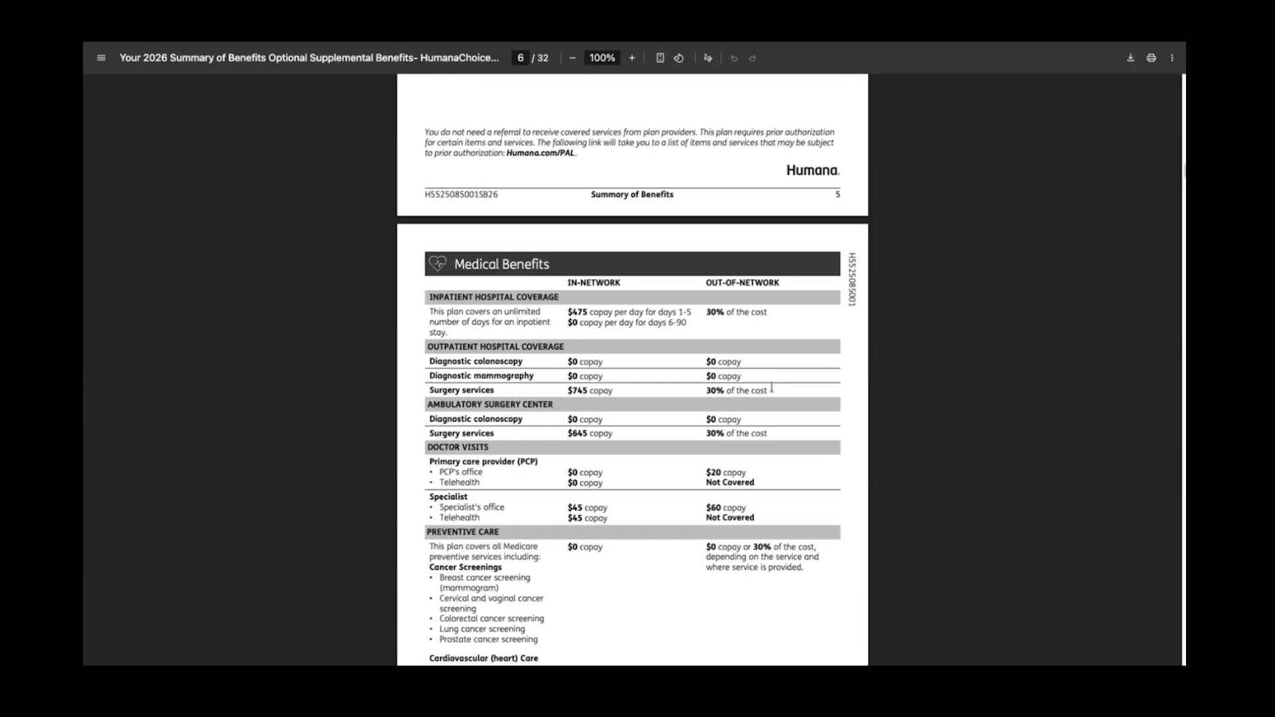
scroll(774, 392, down, 20)
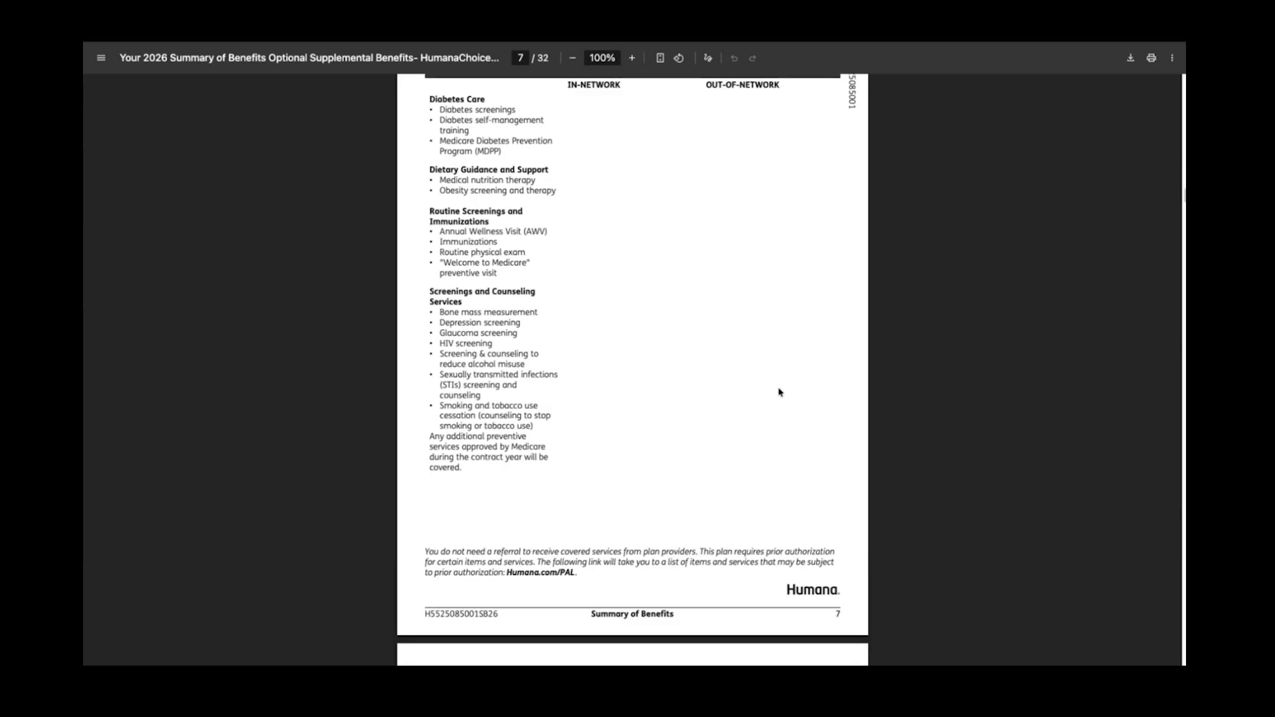
scroll(780, 391, down, 20)
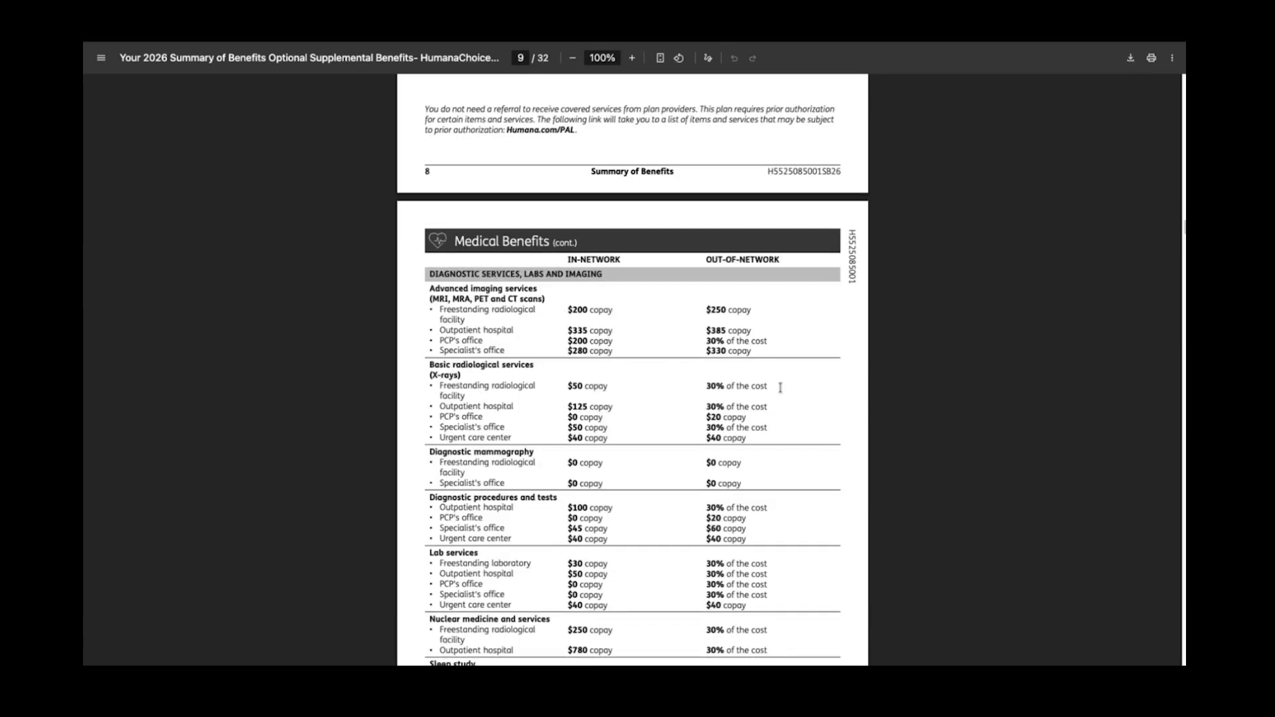
scroll(783, 393, down, 20)
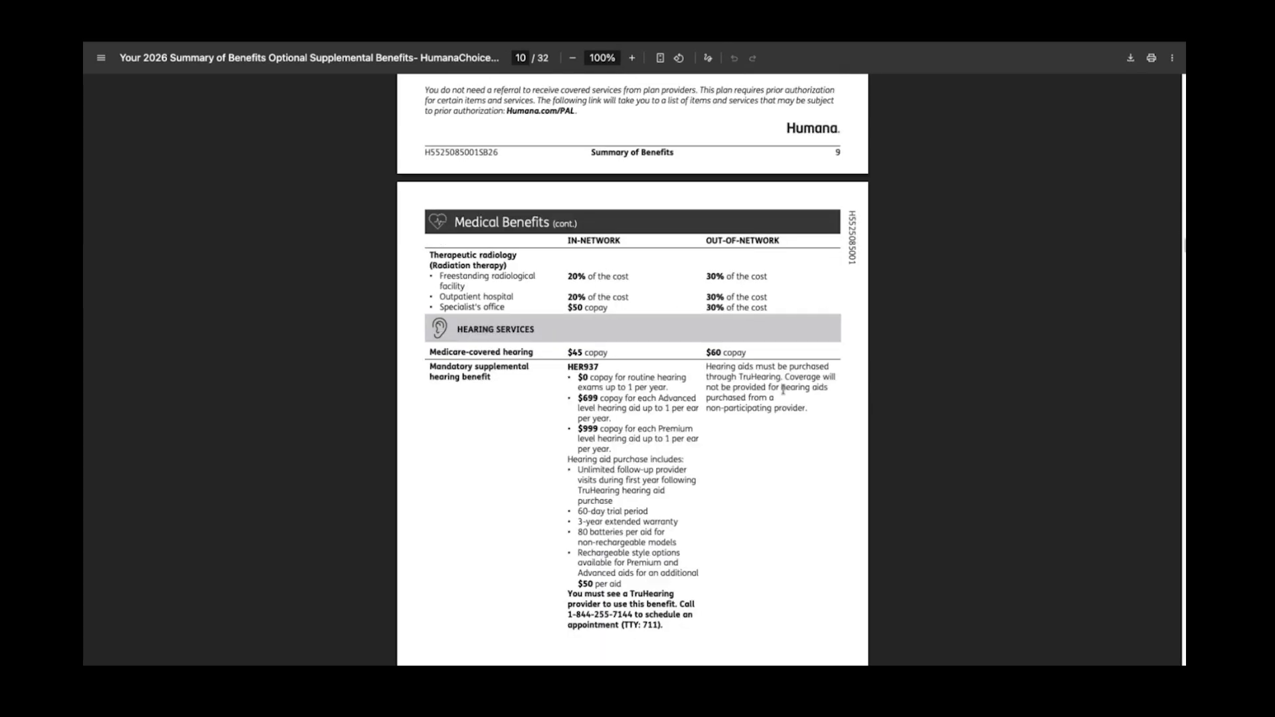
scroll(787, 393, down, 10)
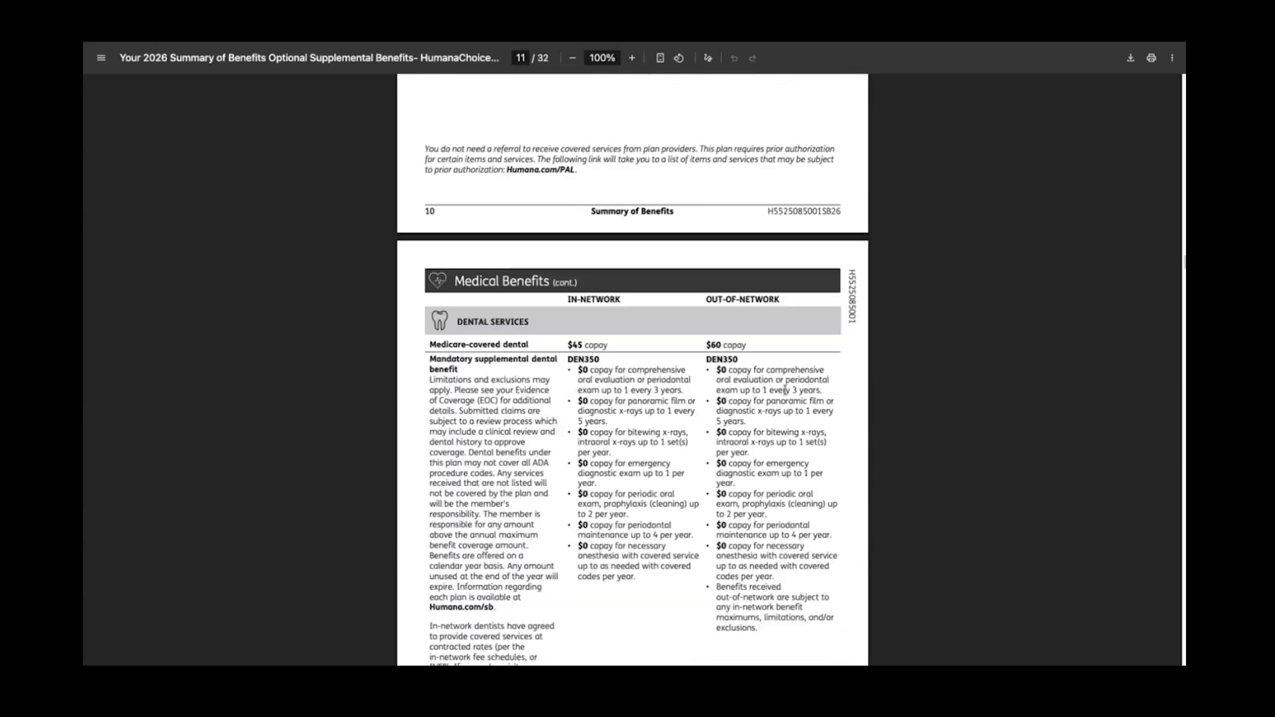
scroll(786, 389, down, 3)
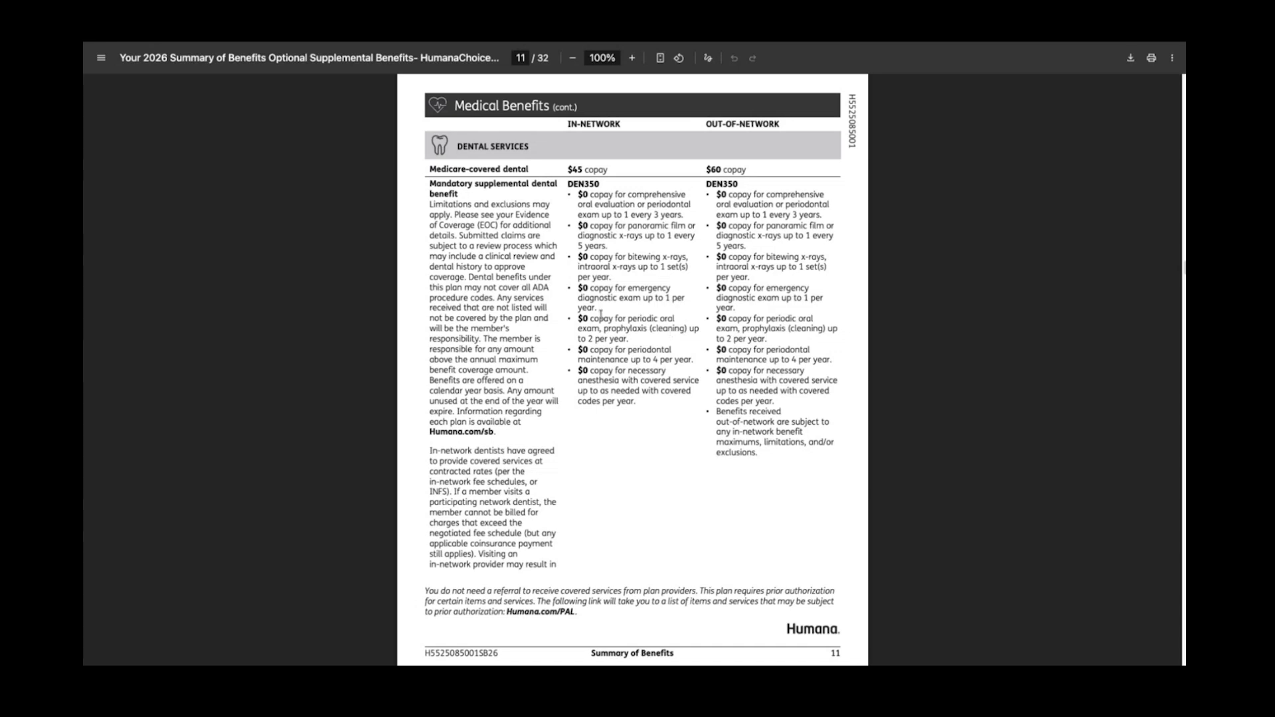
scroll(540, 287, up, 1)
scroll(540, 287, down, 10)
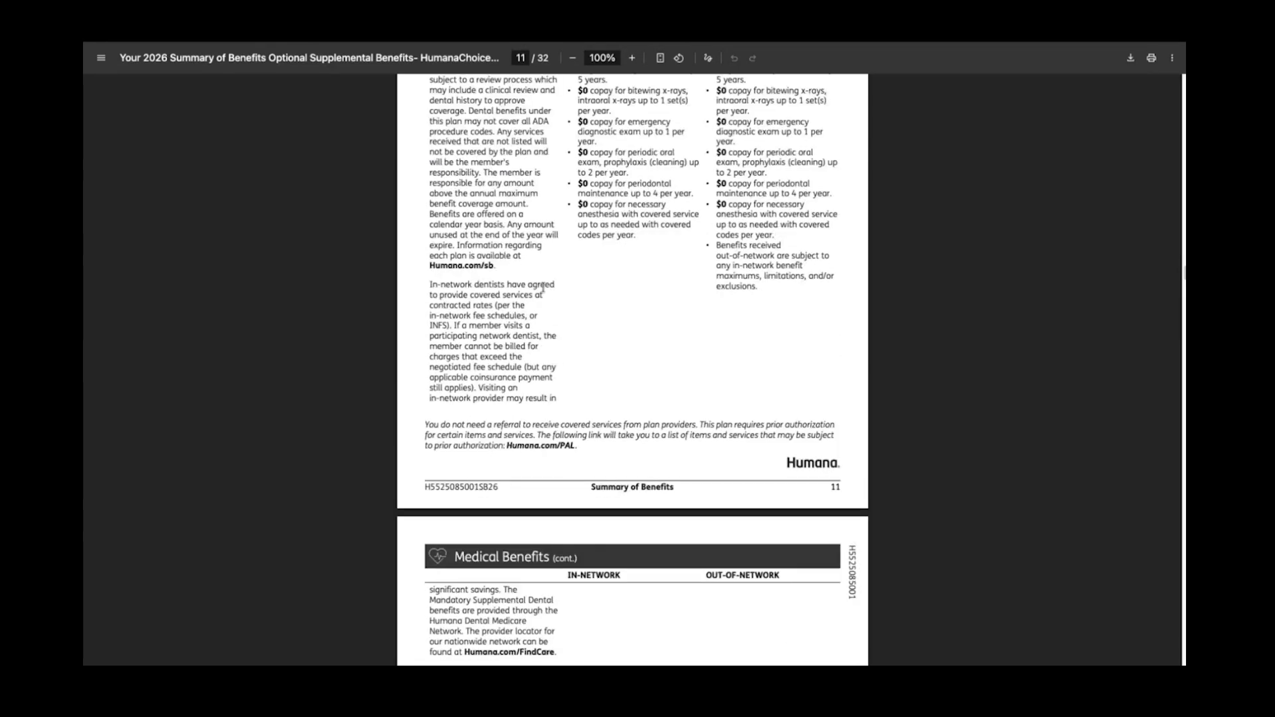
scroll(549, 293, down, 6)
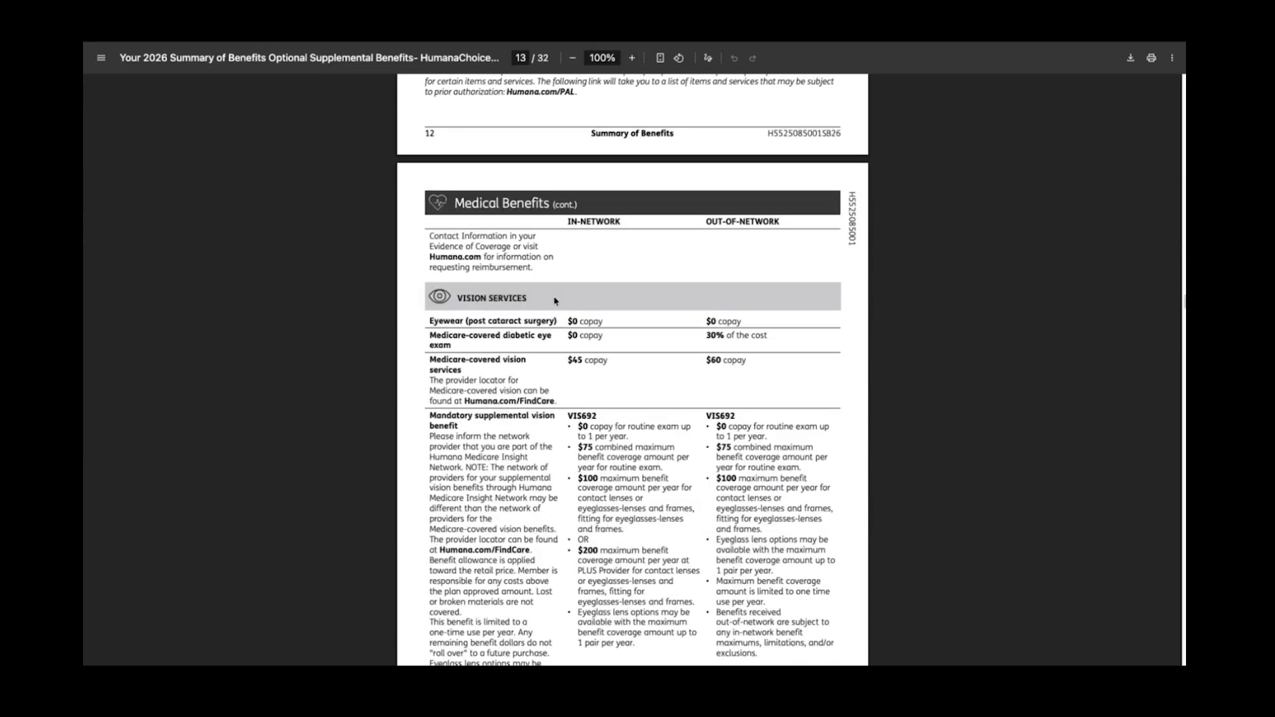
click(200, 27)
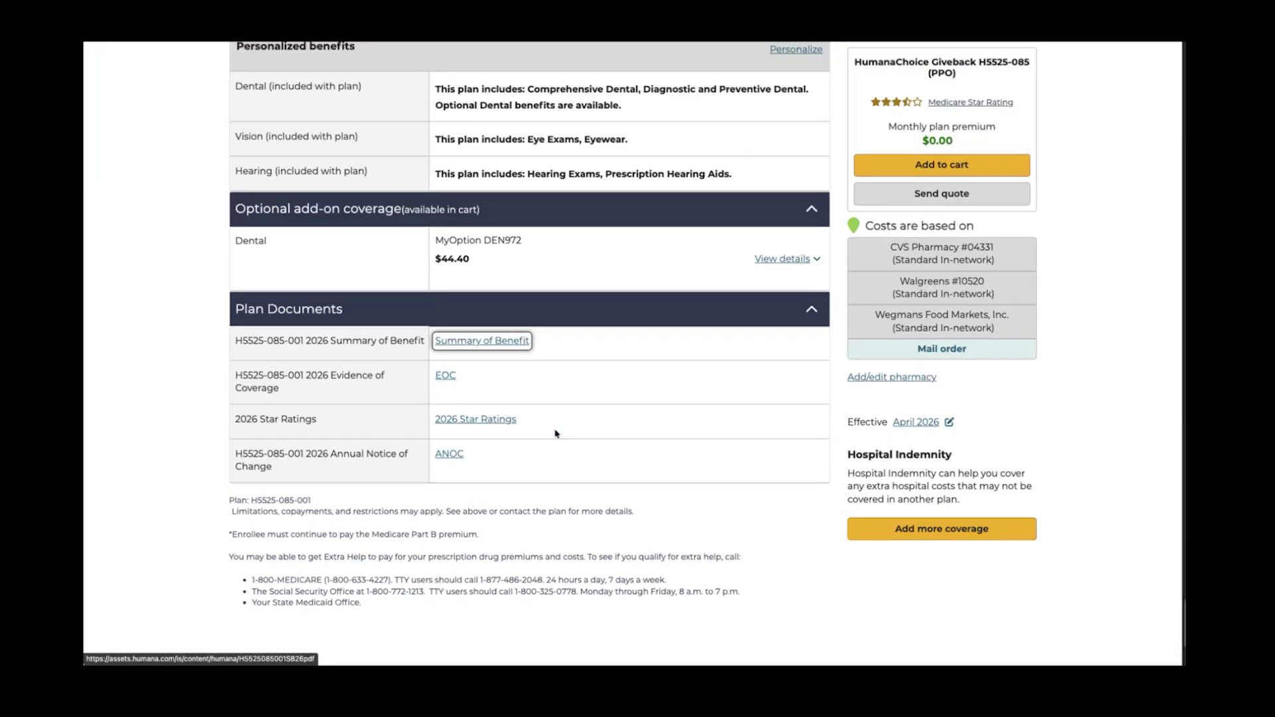
Open the 204-page 2026 Evidence of Coverage PDF from the EOC link
click(445, 378)
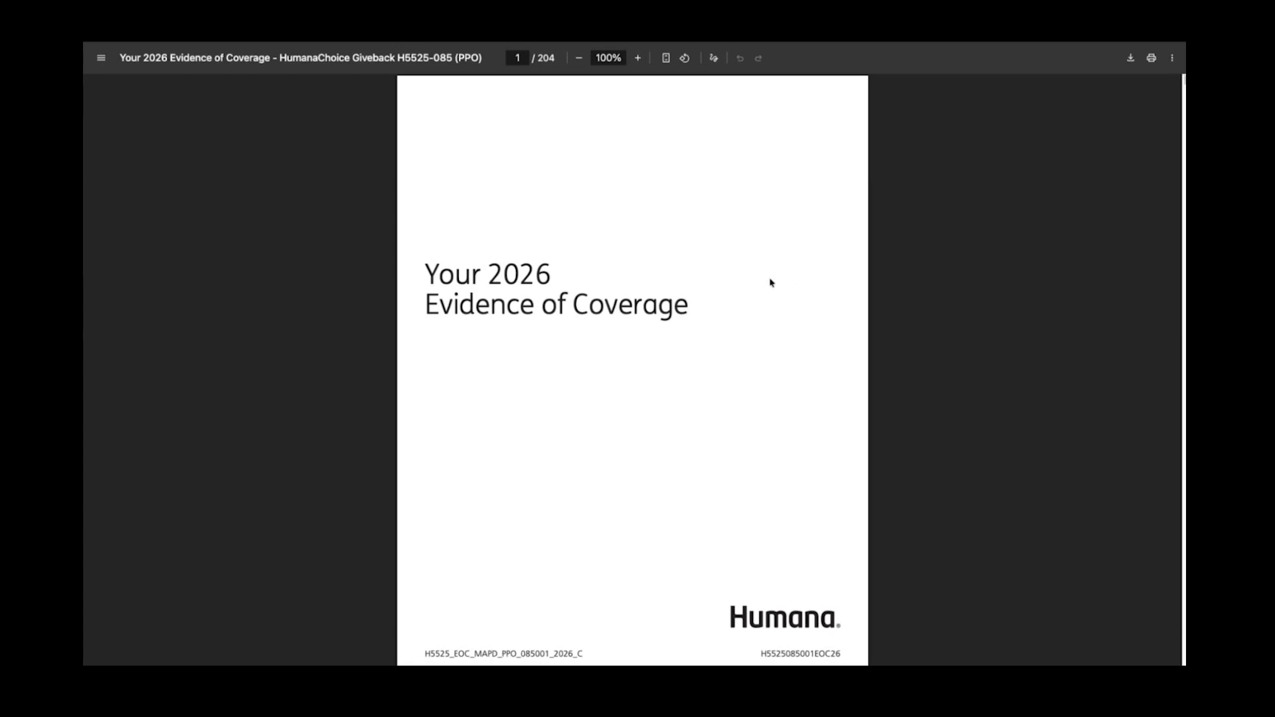
Search the Evidence of Coverage for 'dental' and step through the matches
key(super+f)
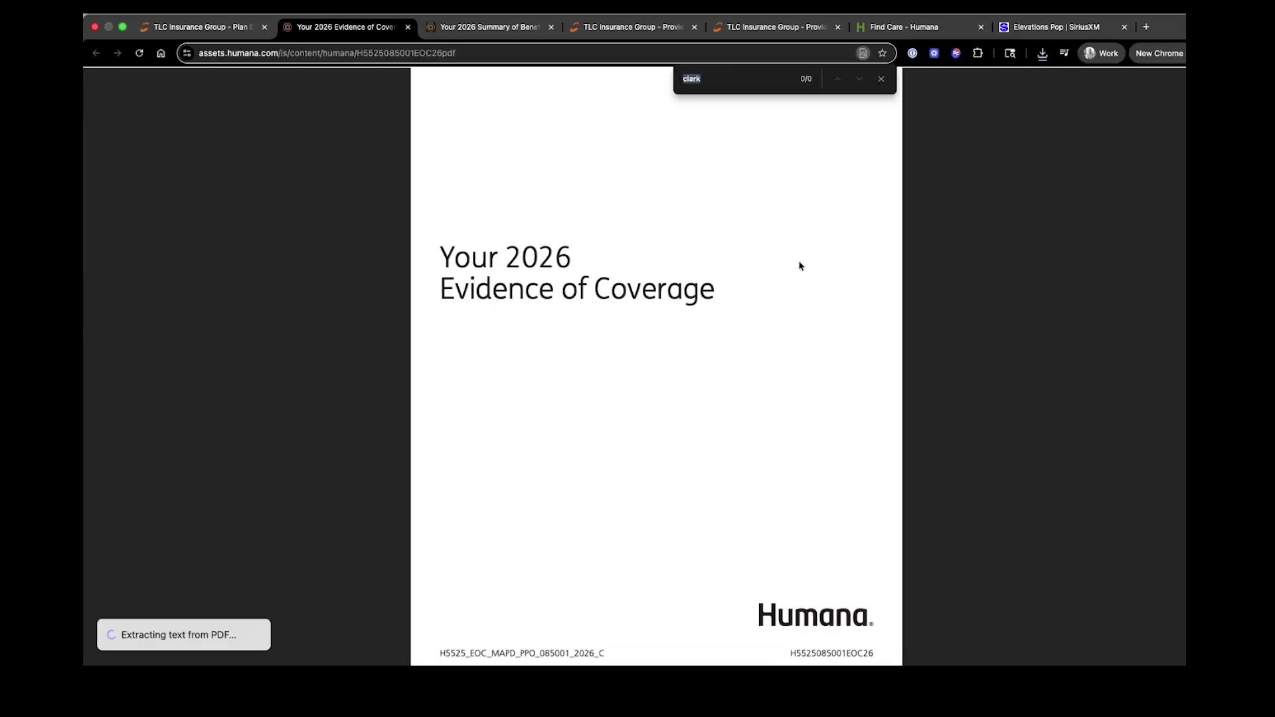
key(BackSpace)
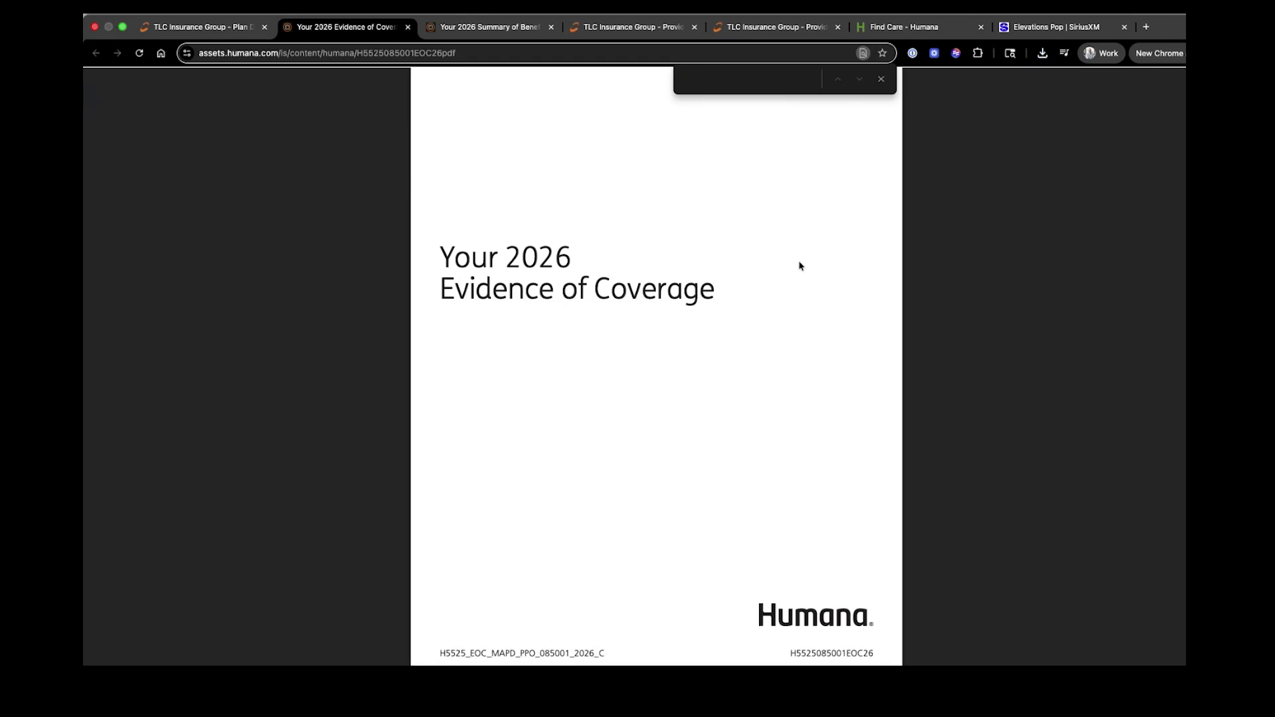
text(dental)
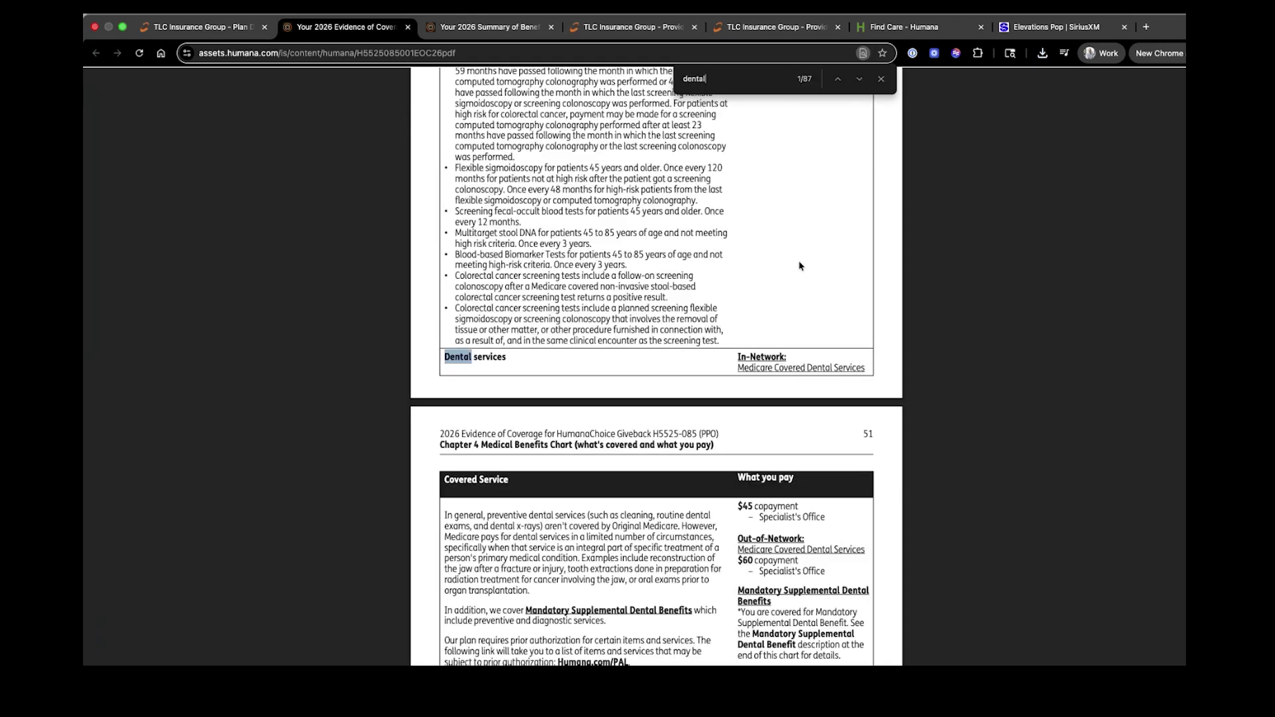
click(867, 81)
click(866, 81)
click(862, 81)
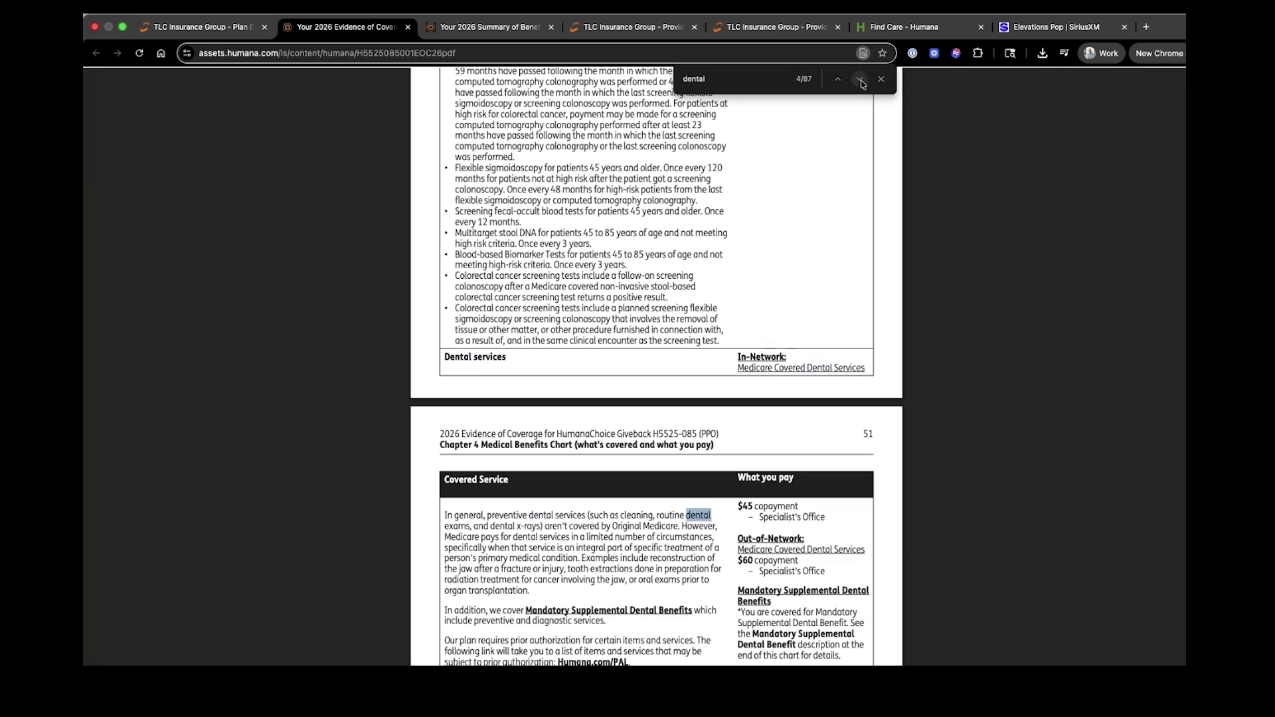
Read the dental coverage on pages 51–55, then return to the Plan Details tab
scroll(741, 249, down, 5)
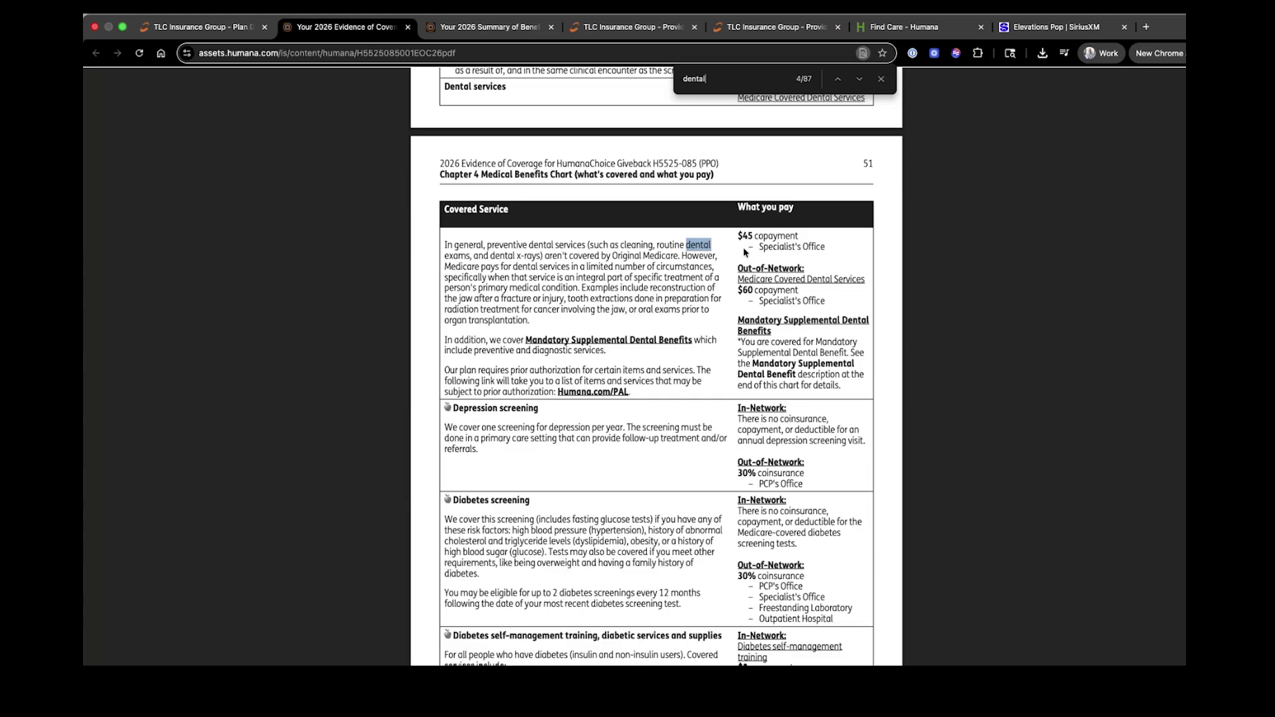
scroll(743, 247, down, 3)
scroll(744, 251, down, 7)
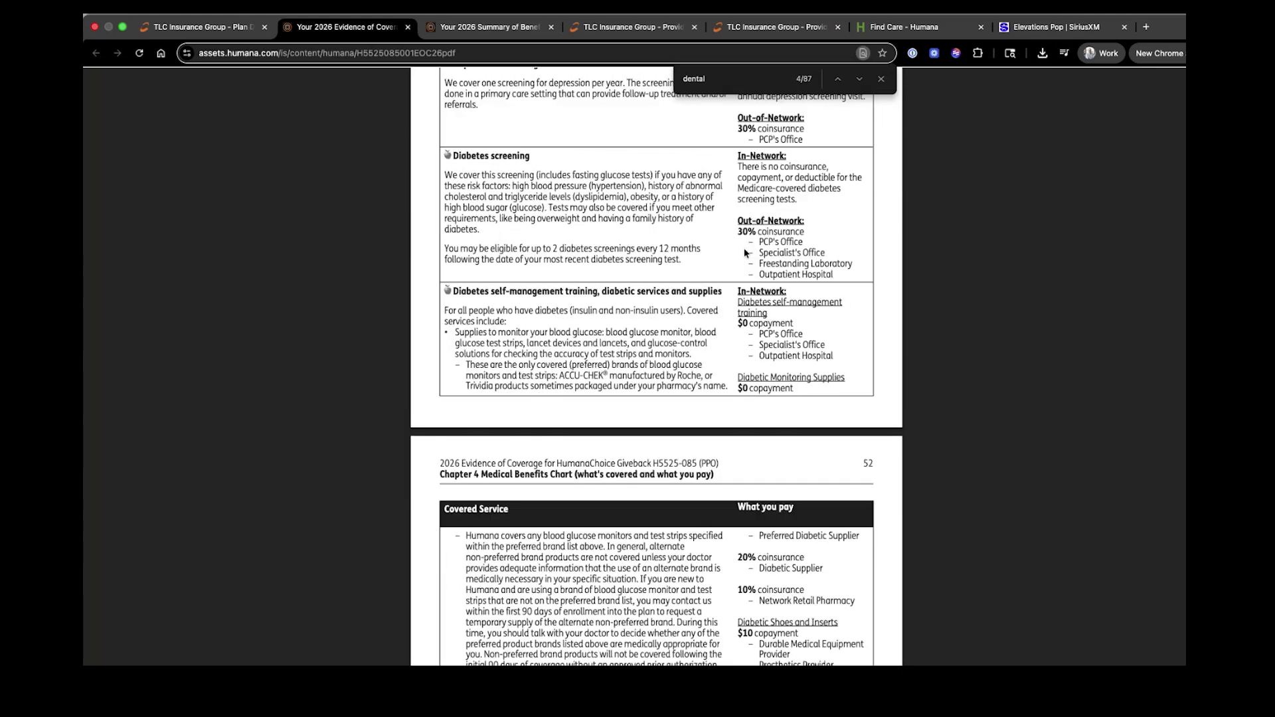
scroll(747, 253, down, 4)
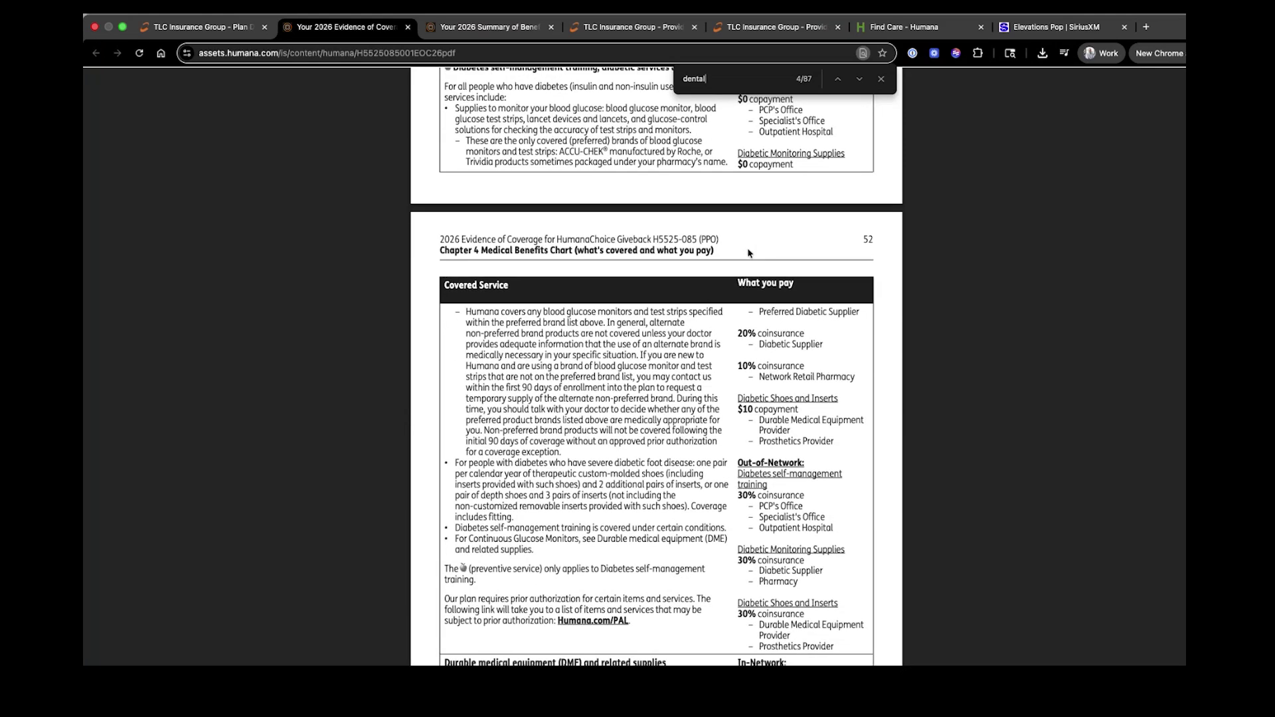
scroll(751, 253, down, 3)
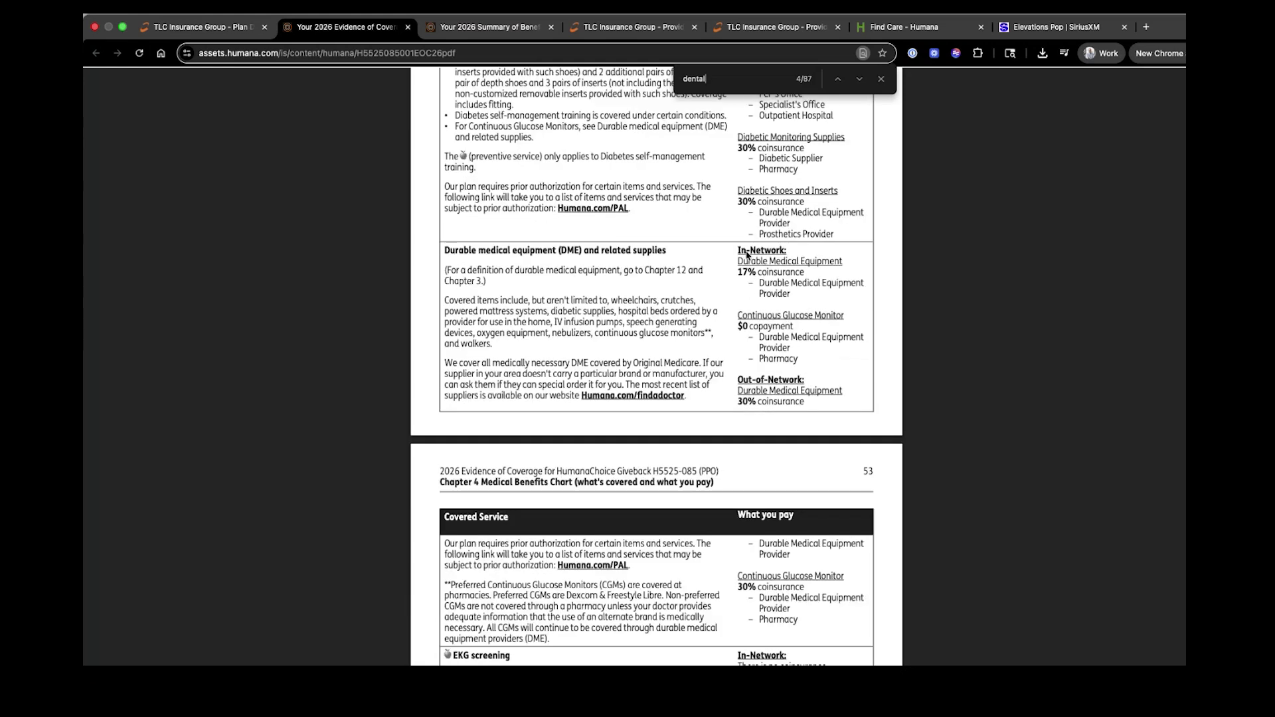
scroll(640, 253, down, 2)
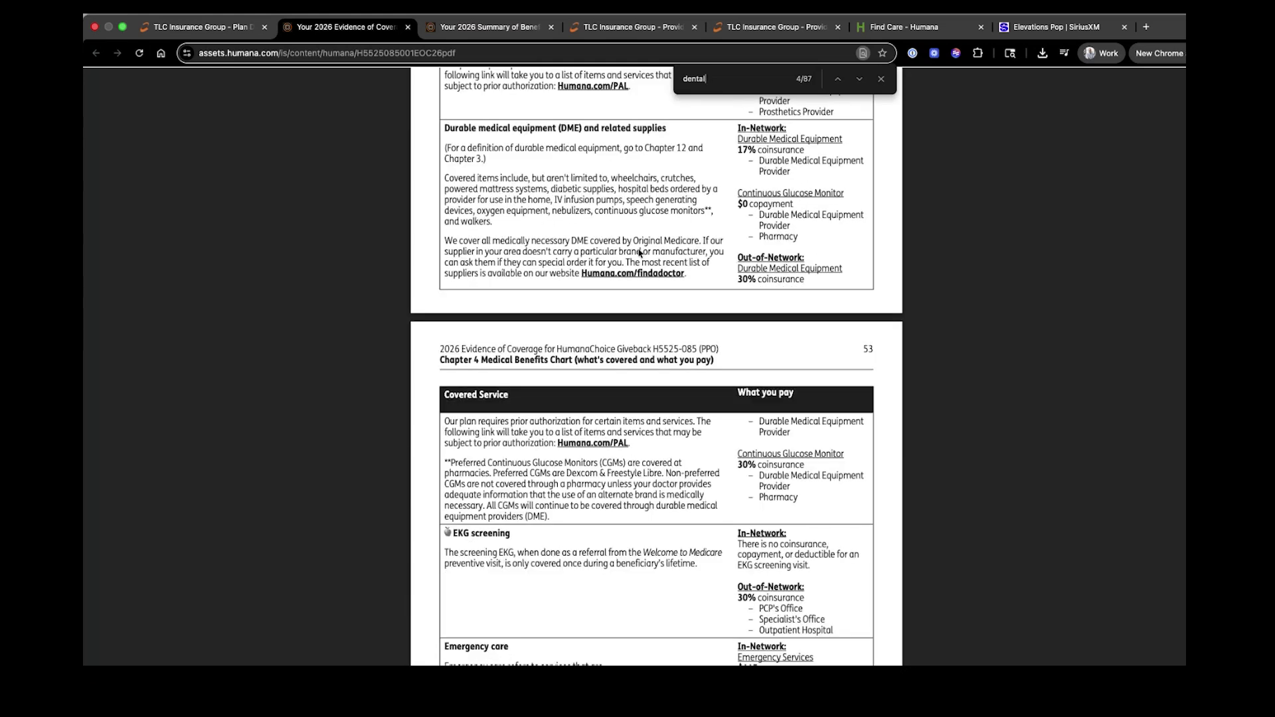
scroll(639, 253, down, 7)
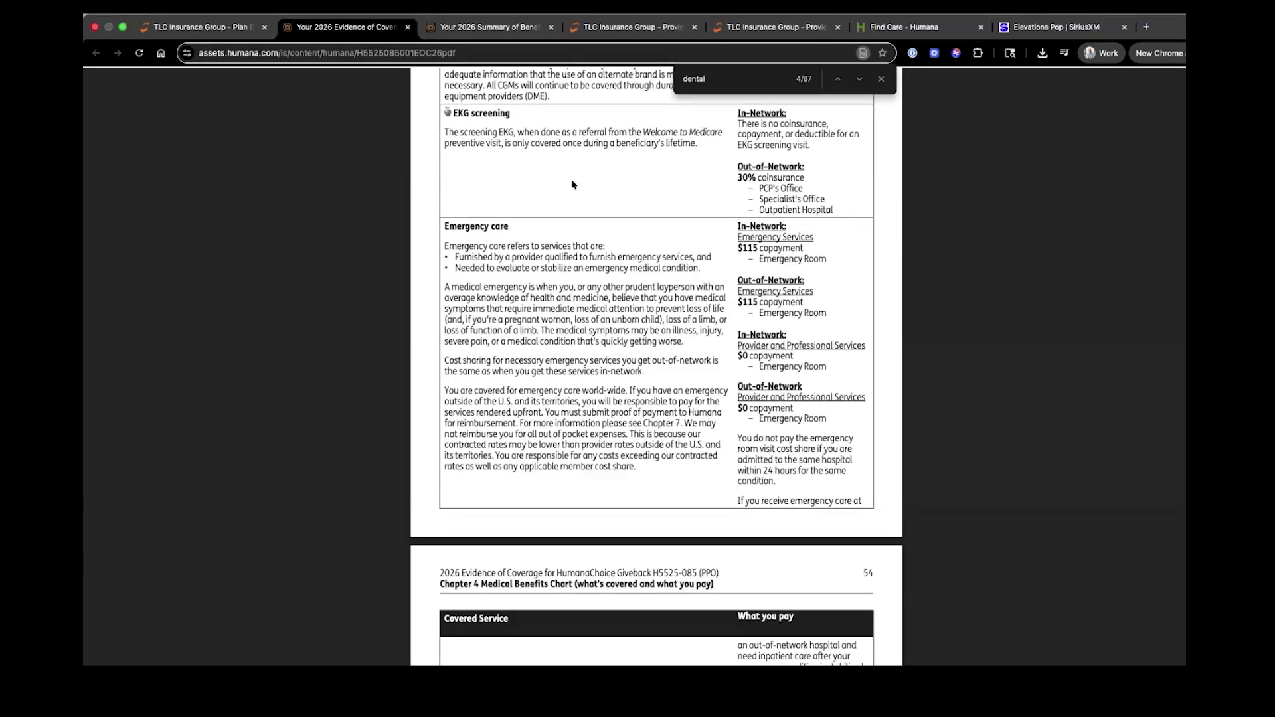
scroll(585, 189, down, 11)
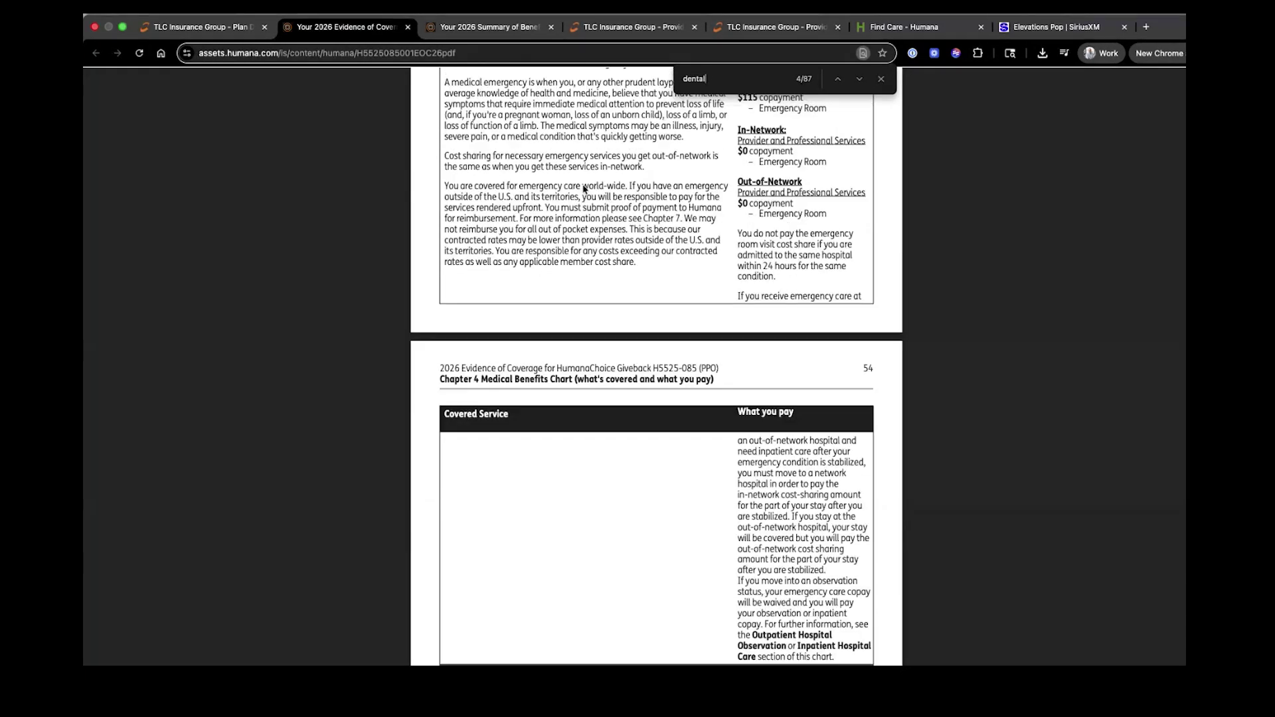
scroll(589, 197, down, 3)
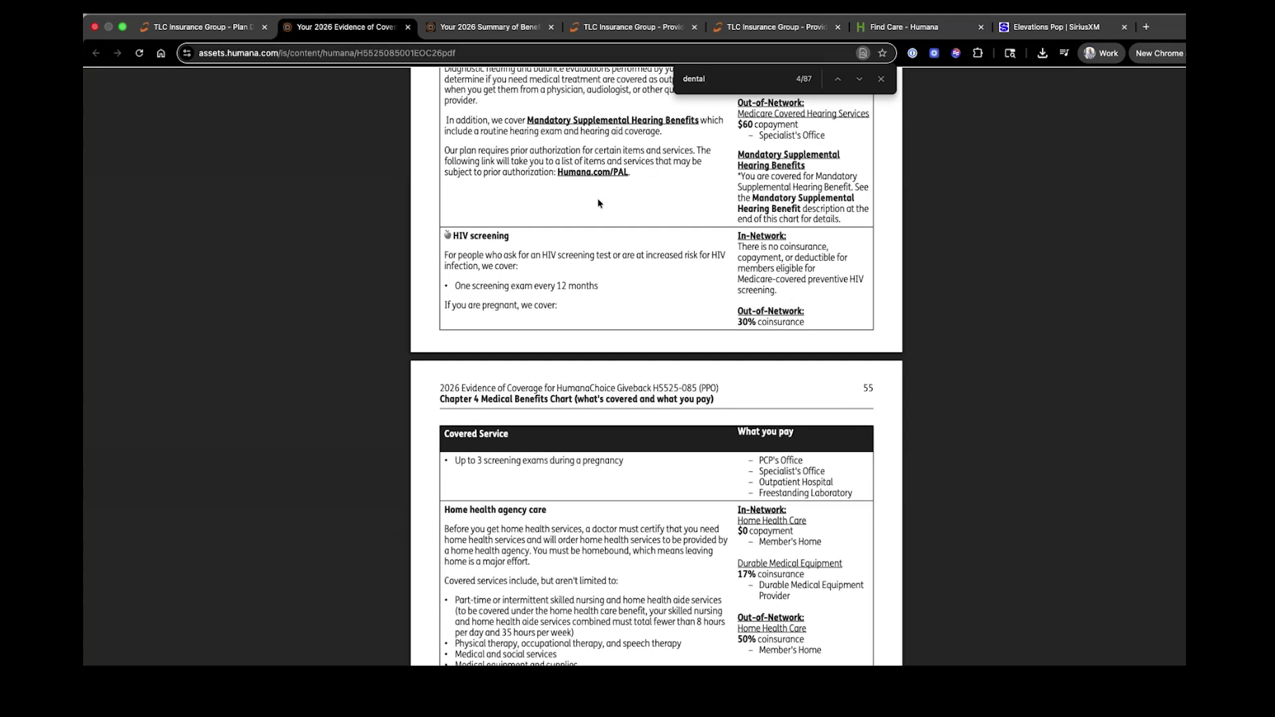
click(237, 39)
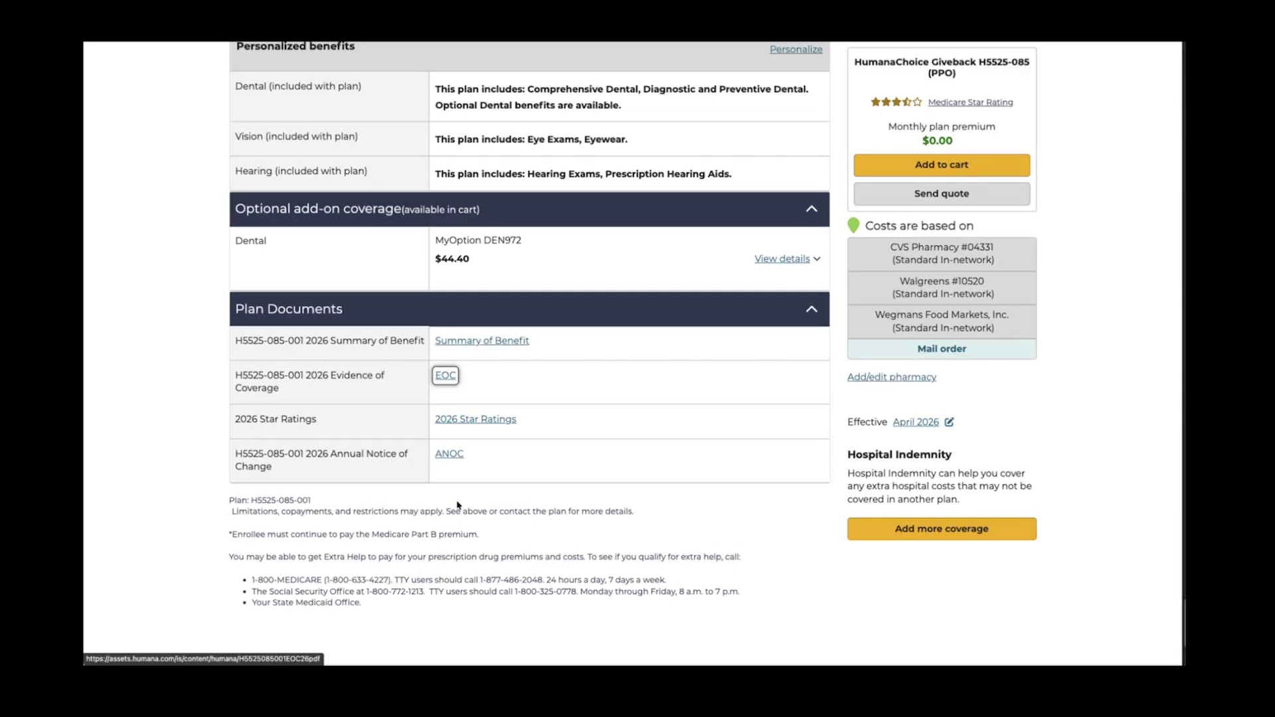
Open the 44-page 2026 Annual Notice of Changes and scroll to its page 5 table of contents
click(454, 455)
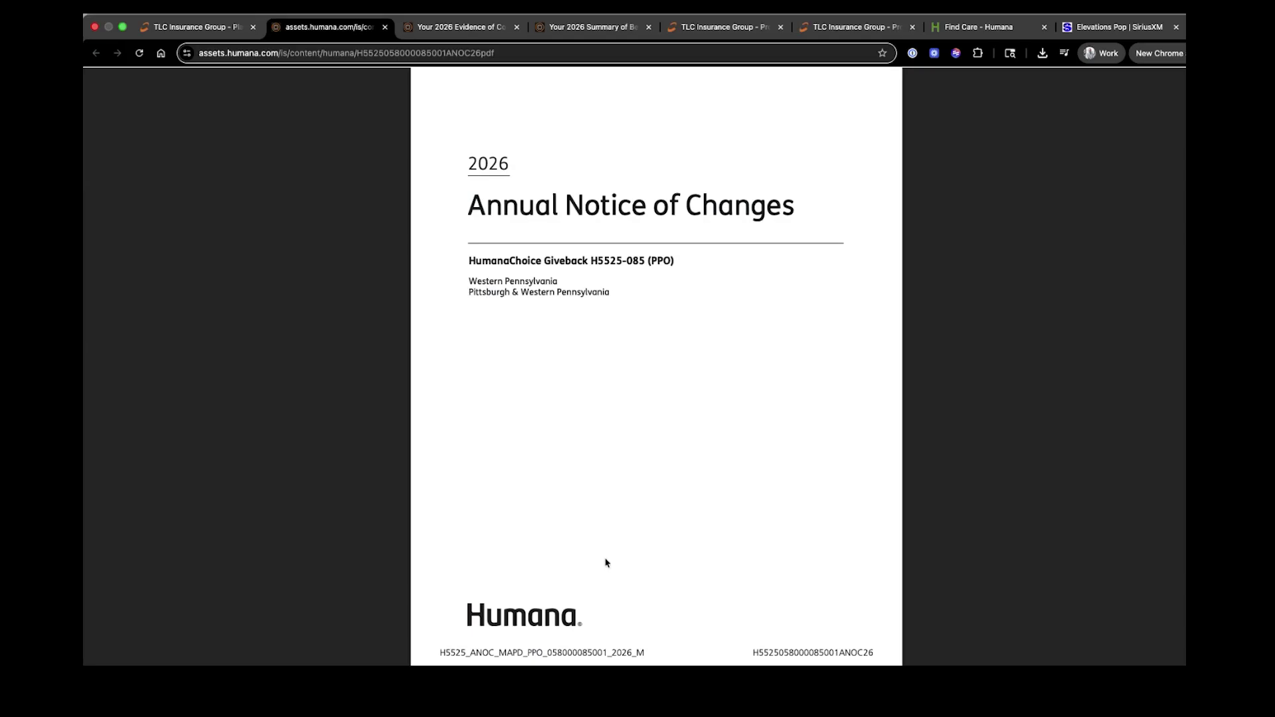
scroll(791, 525, down, 4)
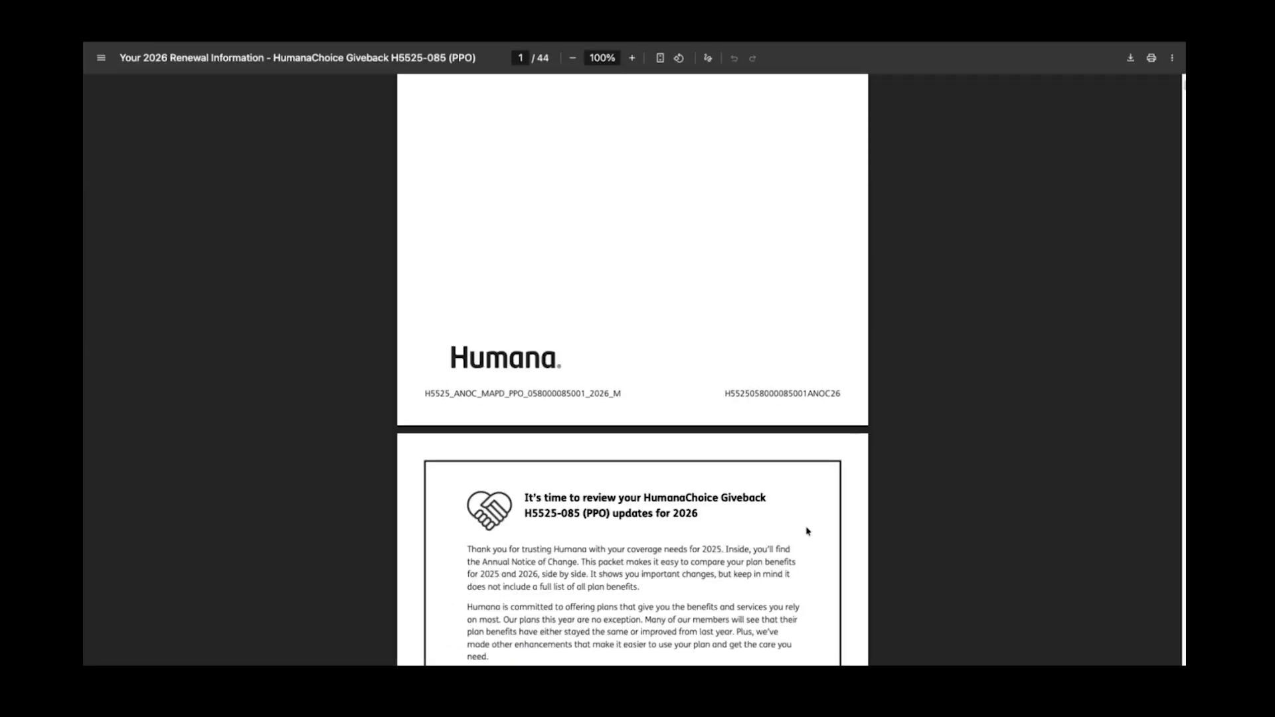
scroll(808, 531, down, 3)
scroll(813, 535, down, 20)
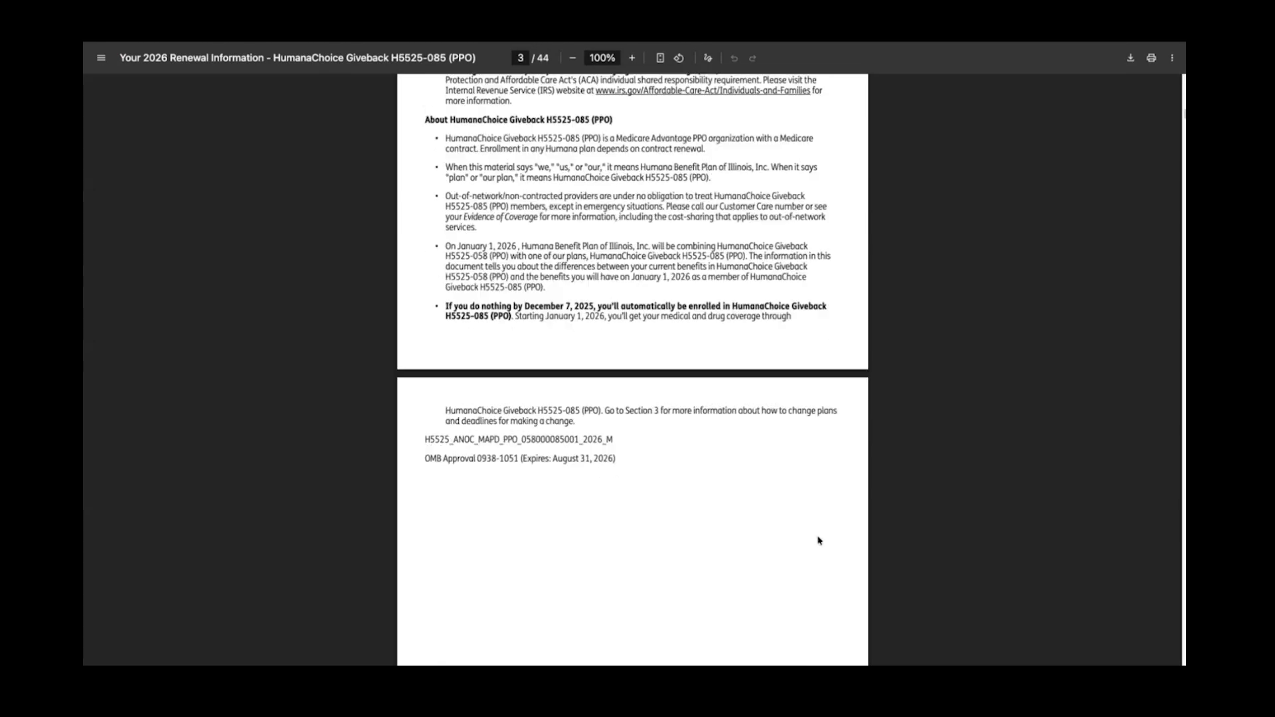
scroll(819, 537, down, 3)
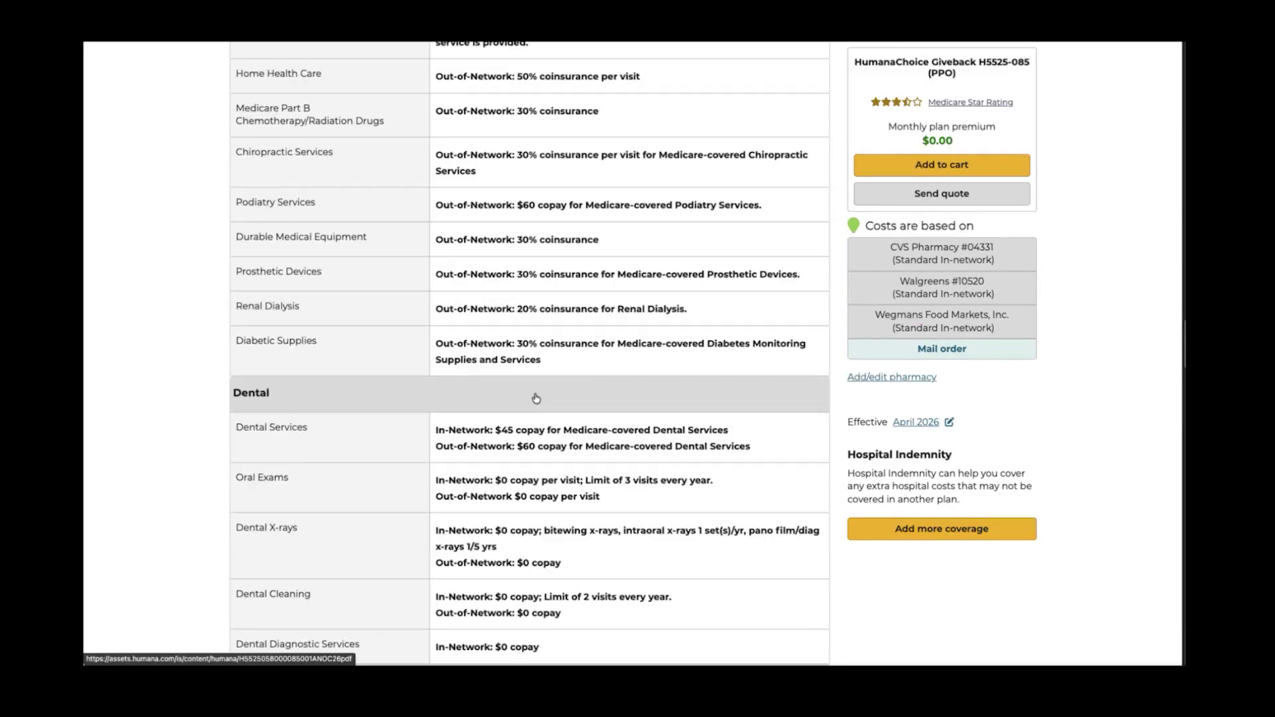
Scroll to the top of the HumanaChoice Giveback details, showing the $240 partial-year drug cost estimate
scroll(535, 398, up, 15)
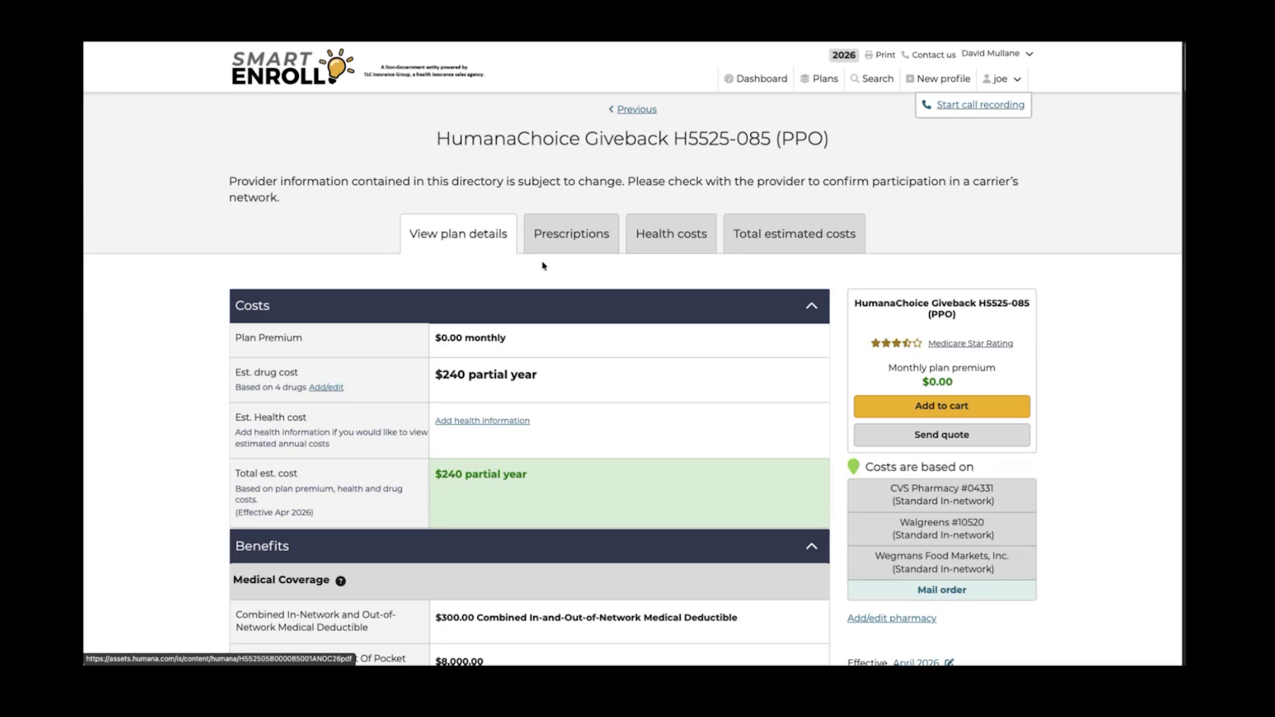
Show the covered prescriptions and highlight the Preferred Generic initial coverage and catastrophic mail-order costs
click(582, 242)
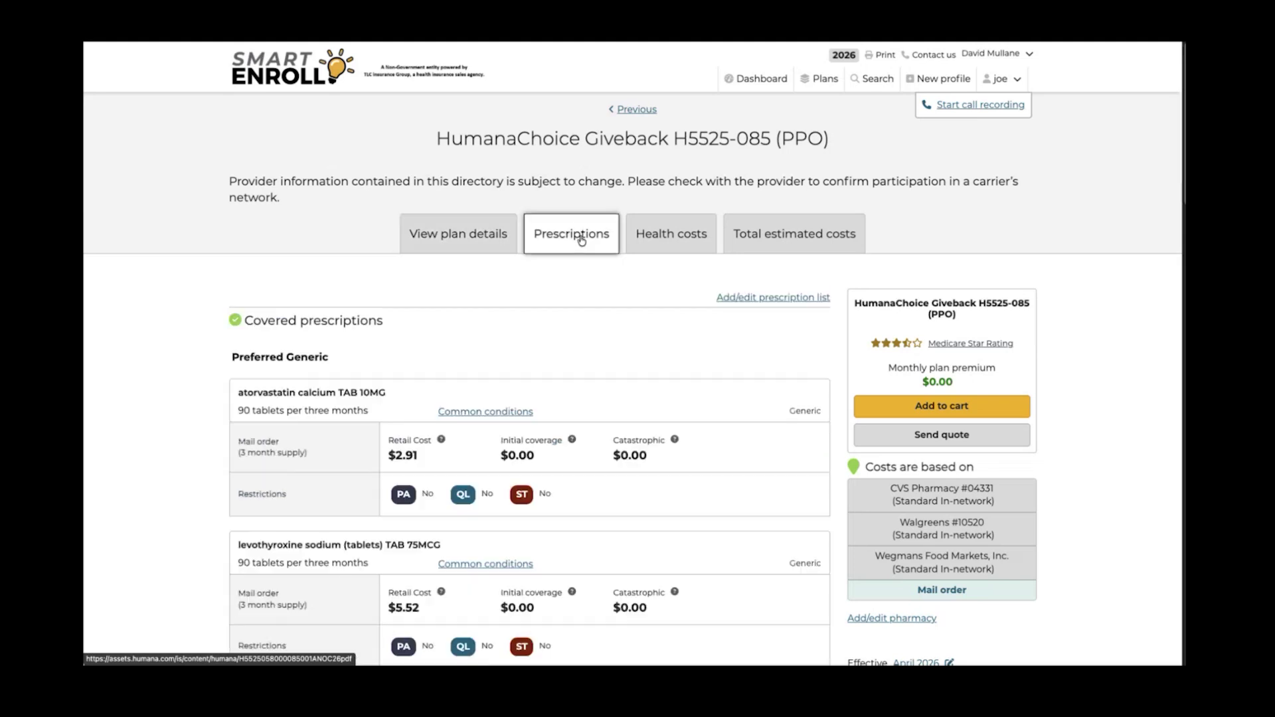
scroll(674, 440, down, 3)
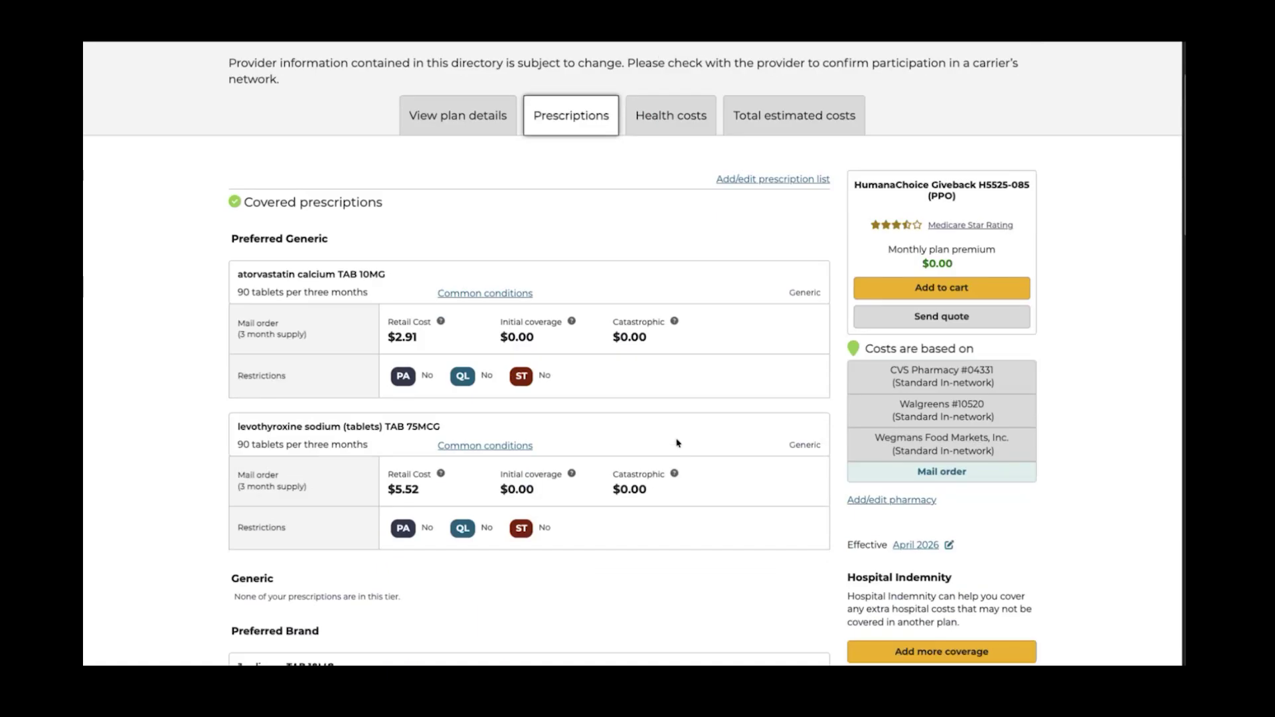
scroll(678, 445, down, 3)
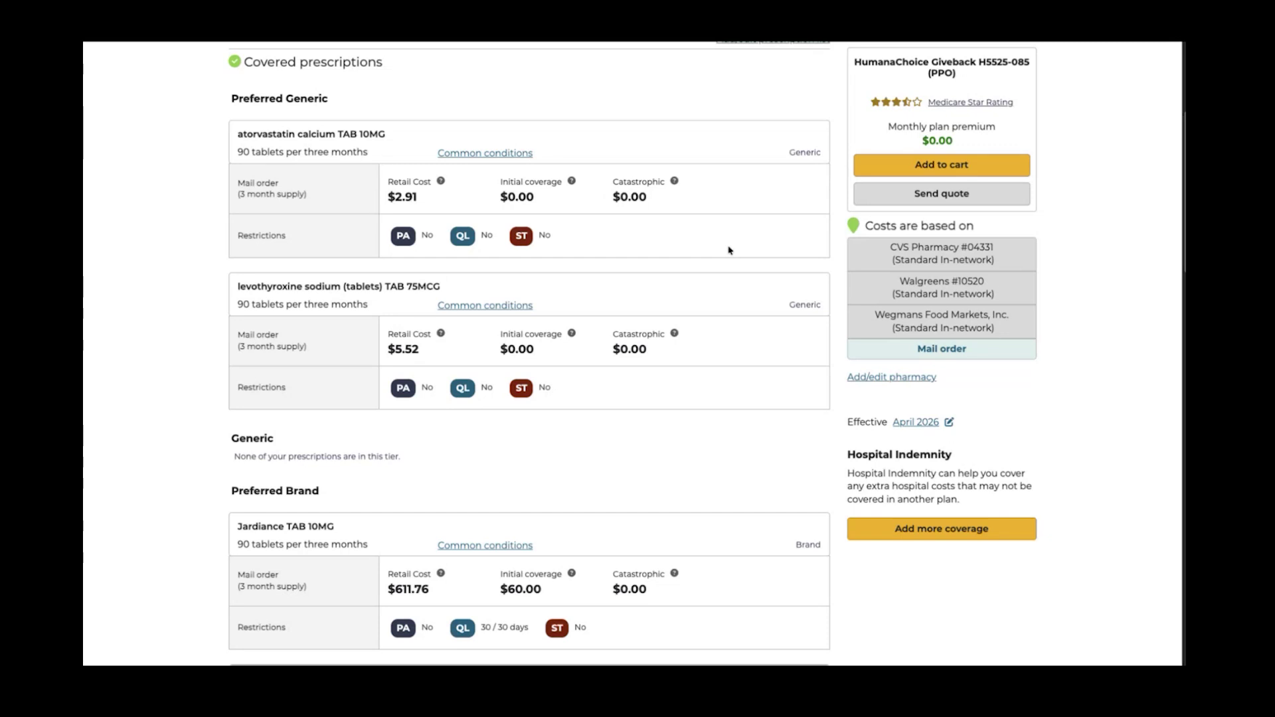
triple_click(297, 101)
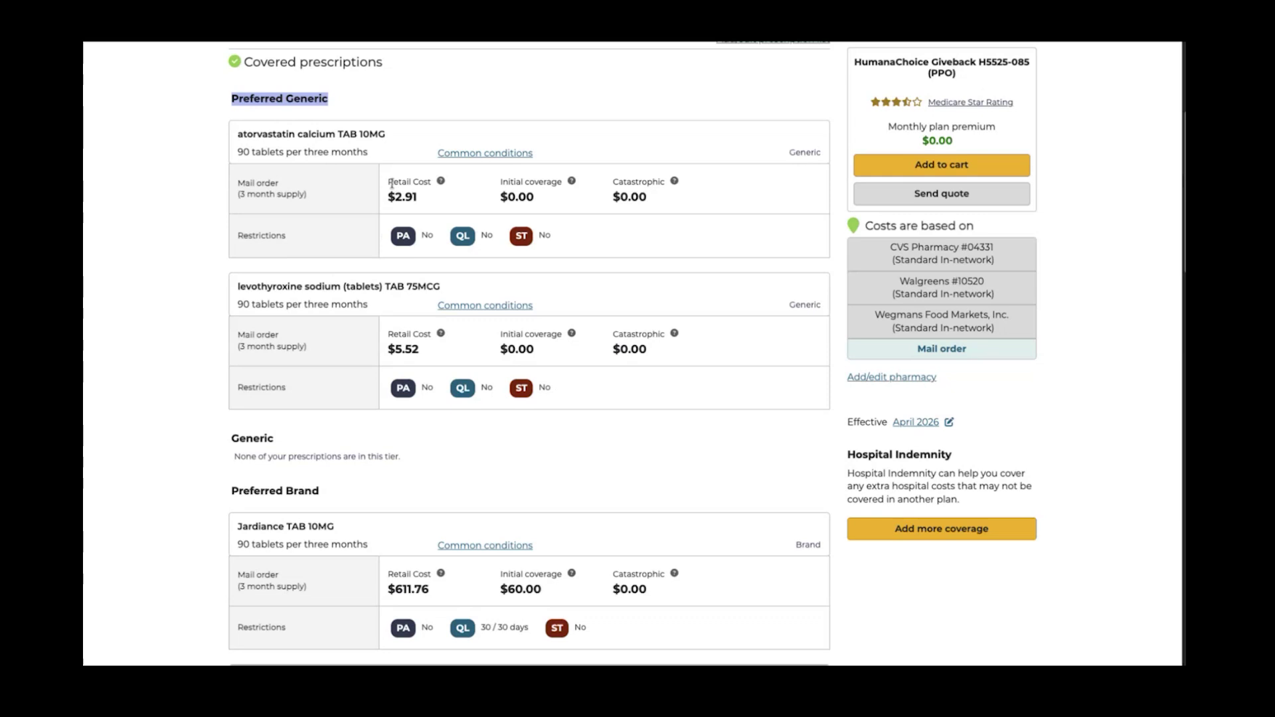
drag(390, 182, 562, 183)
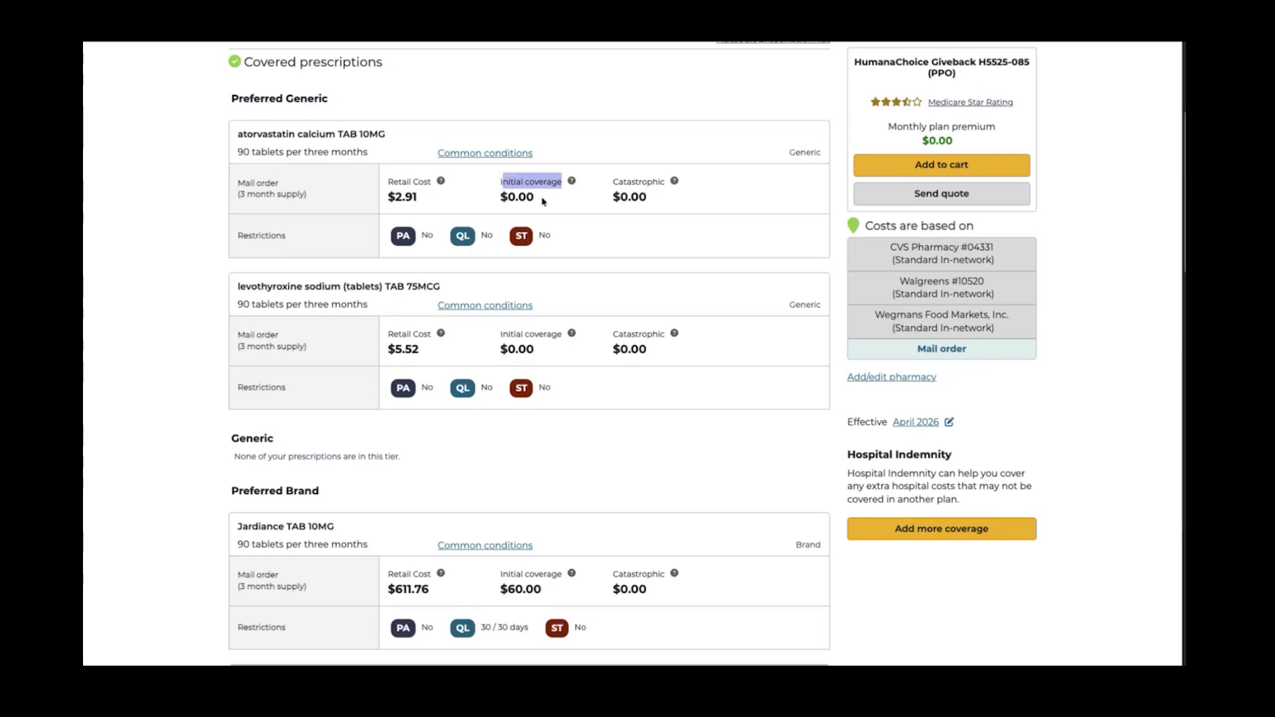
mouse_move(571, 183)
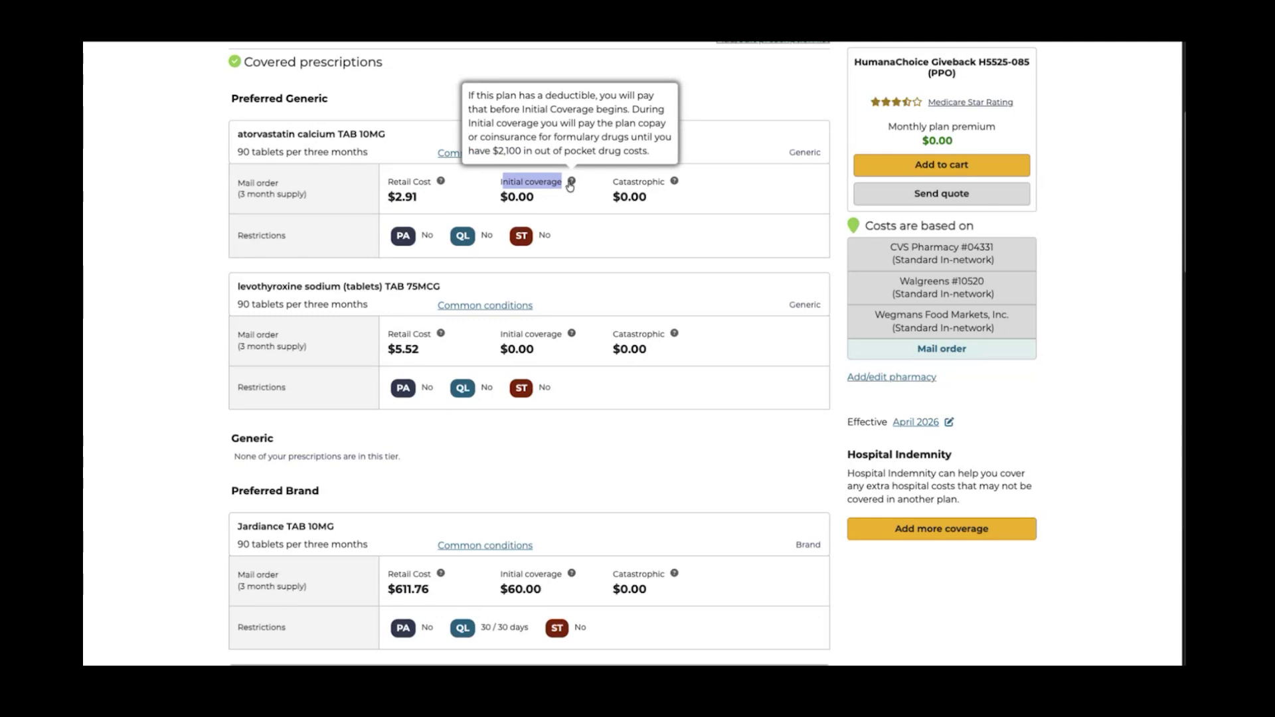
double_click(625, 197)
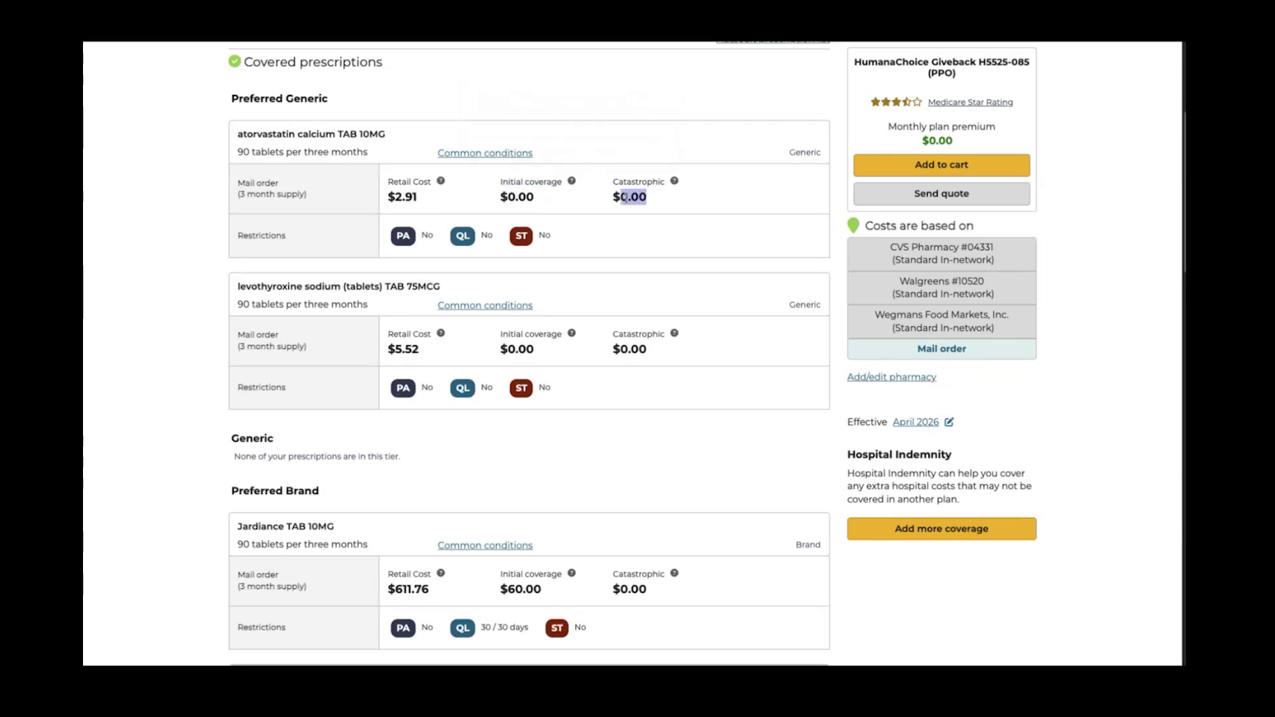
Scroll through the remaining drug tiers, with Jardiance and Ozempic at $60.00, then back up
mouse_move(675, 184)
scroll(674, 262, down, 3)
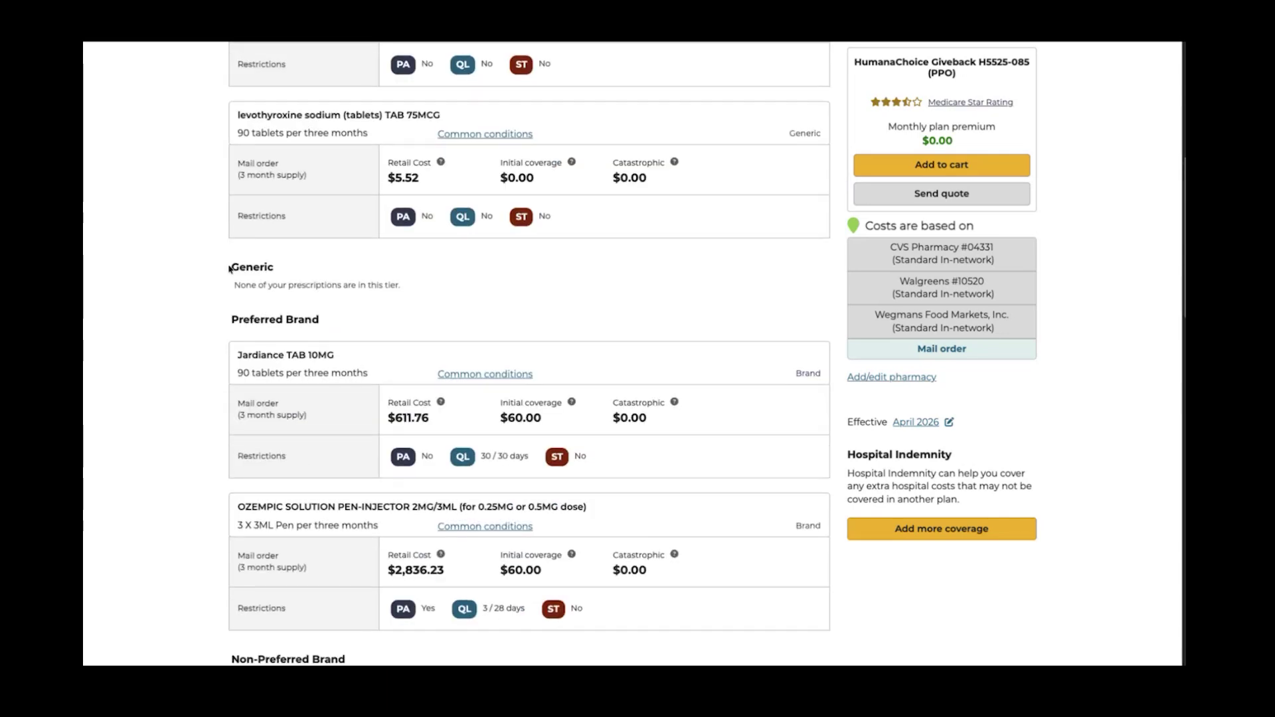
drag(229, 268, 367, 298)
scroll(430, 310, down, 1)
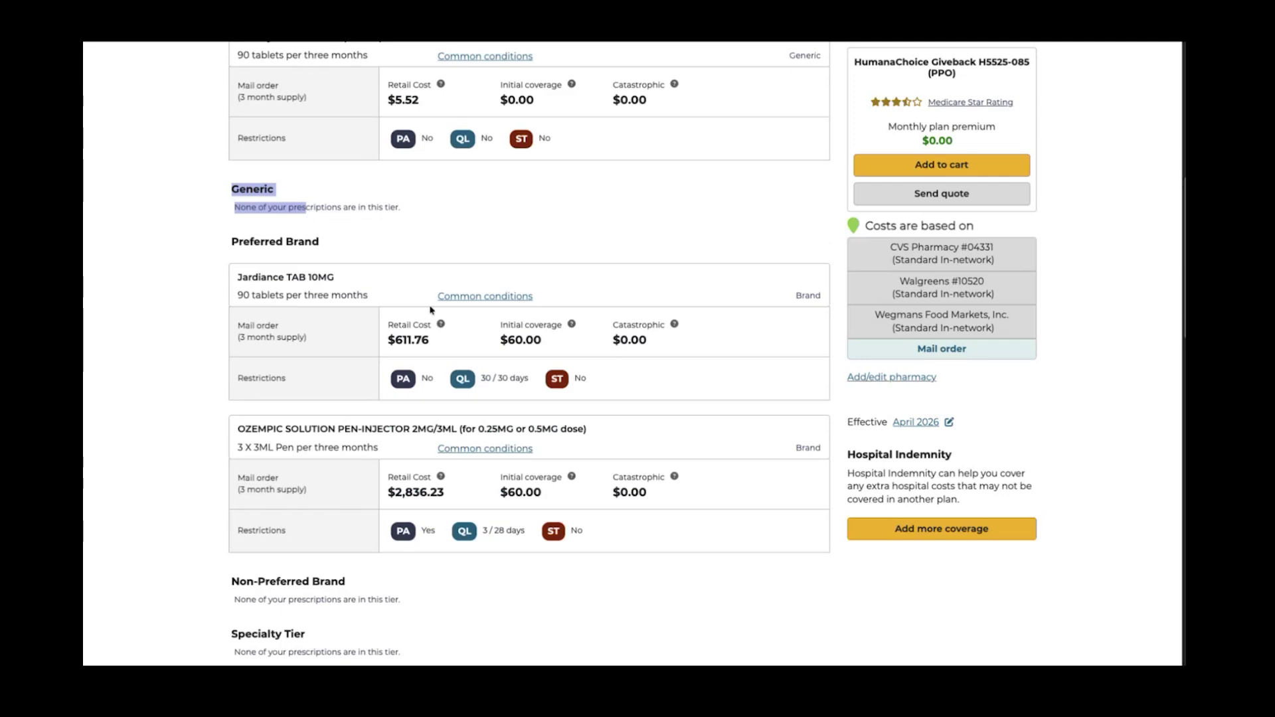
scroll(430, 311, down, 1)
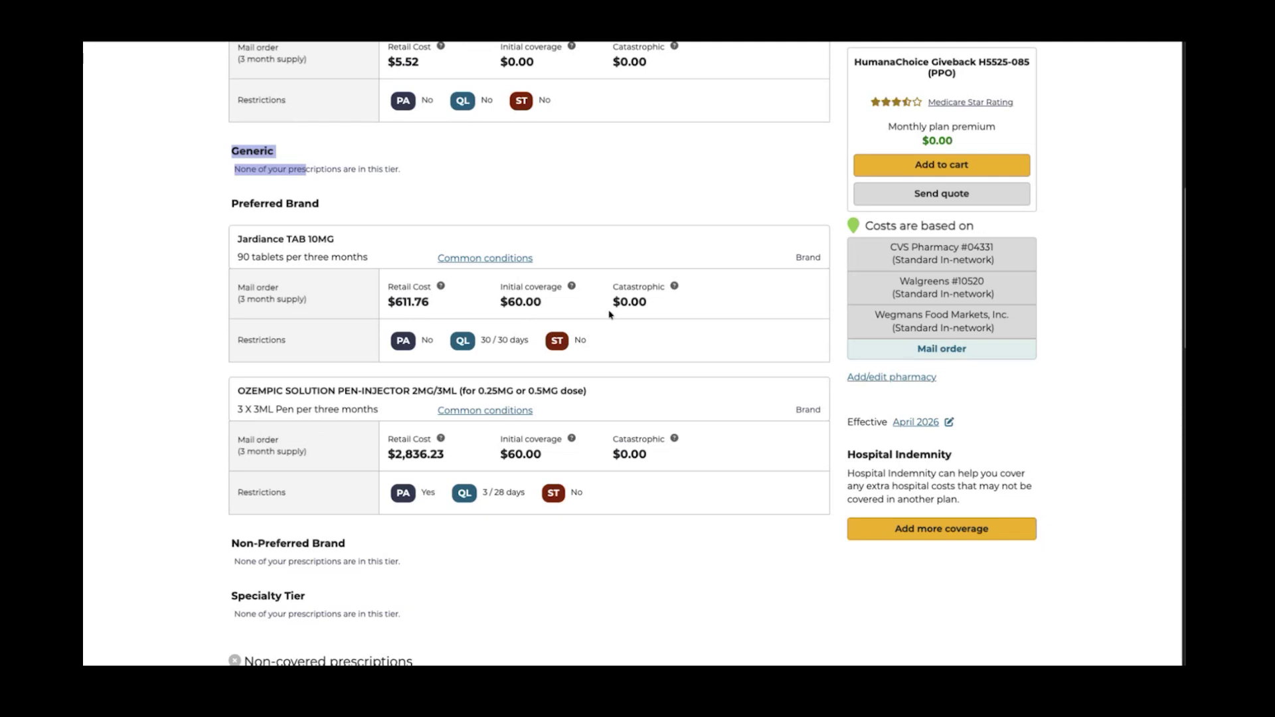
scroll(568, 343, down, 2)
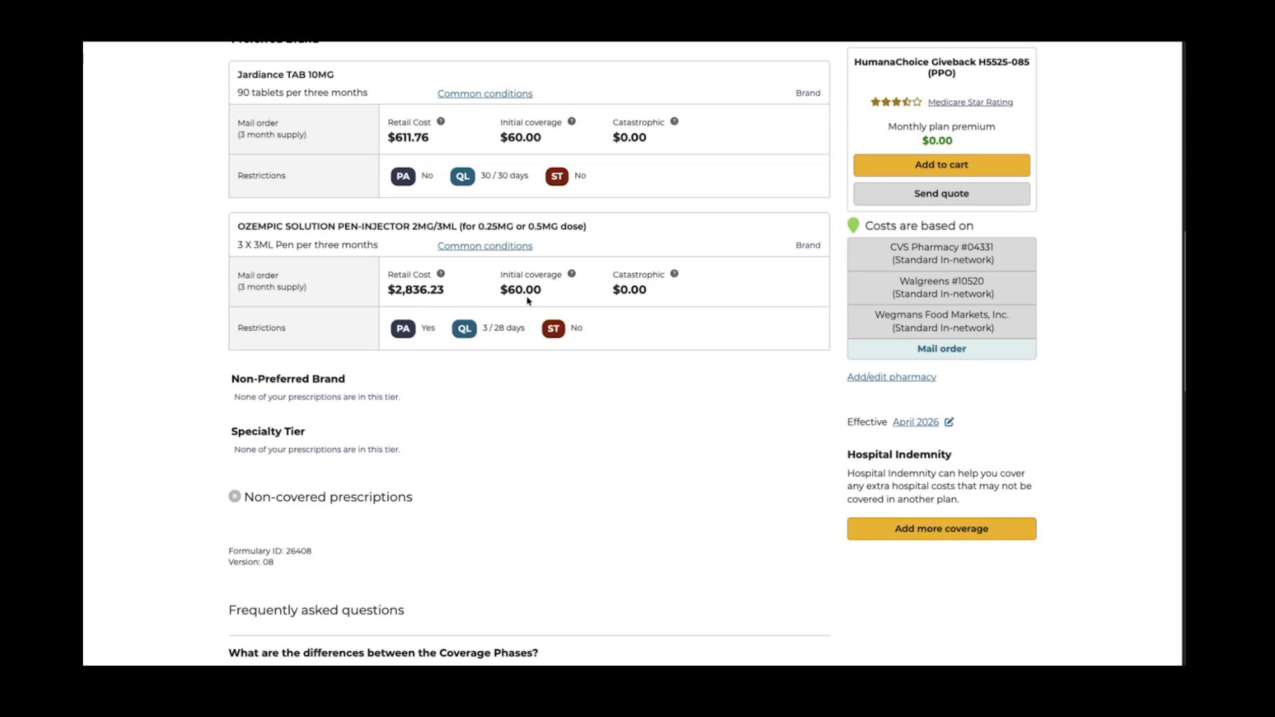
scroll(425, 432, up, 10)
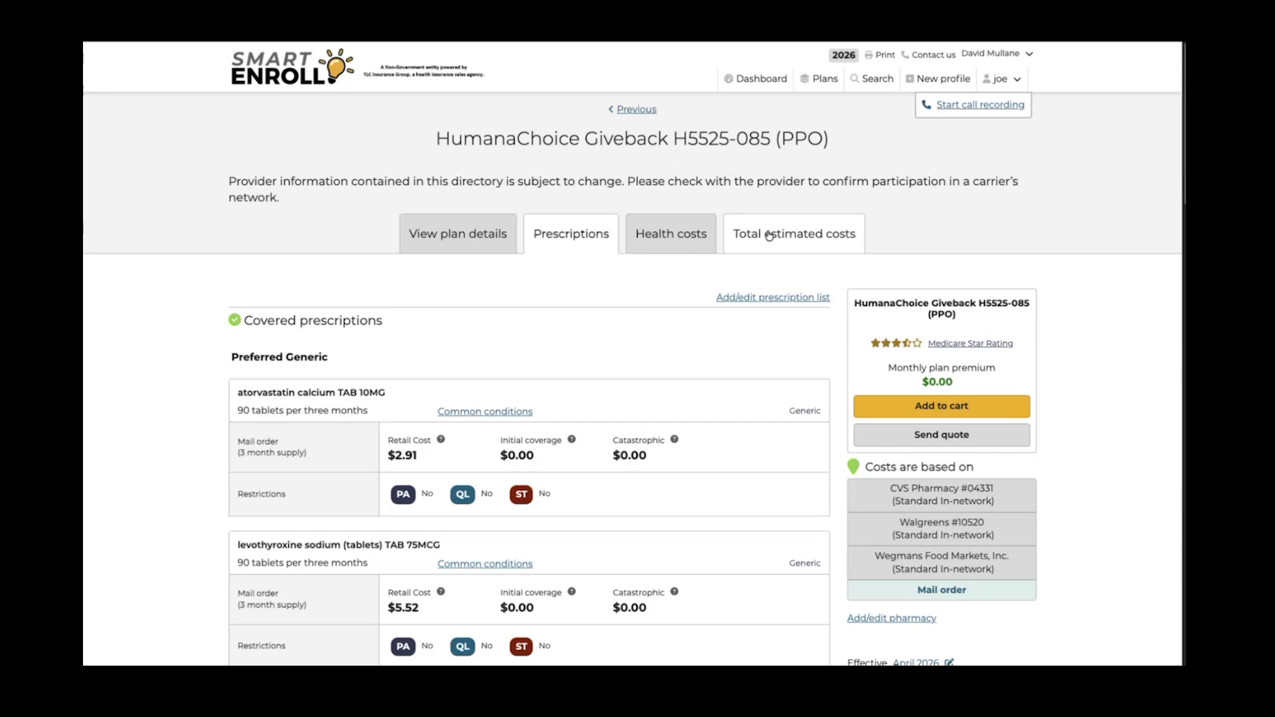
In Total estimated costs, collapse April and switch pricing to CVS Pharmacy #04331, totalling $360
click(772, 238)
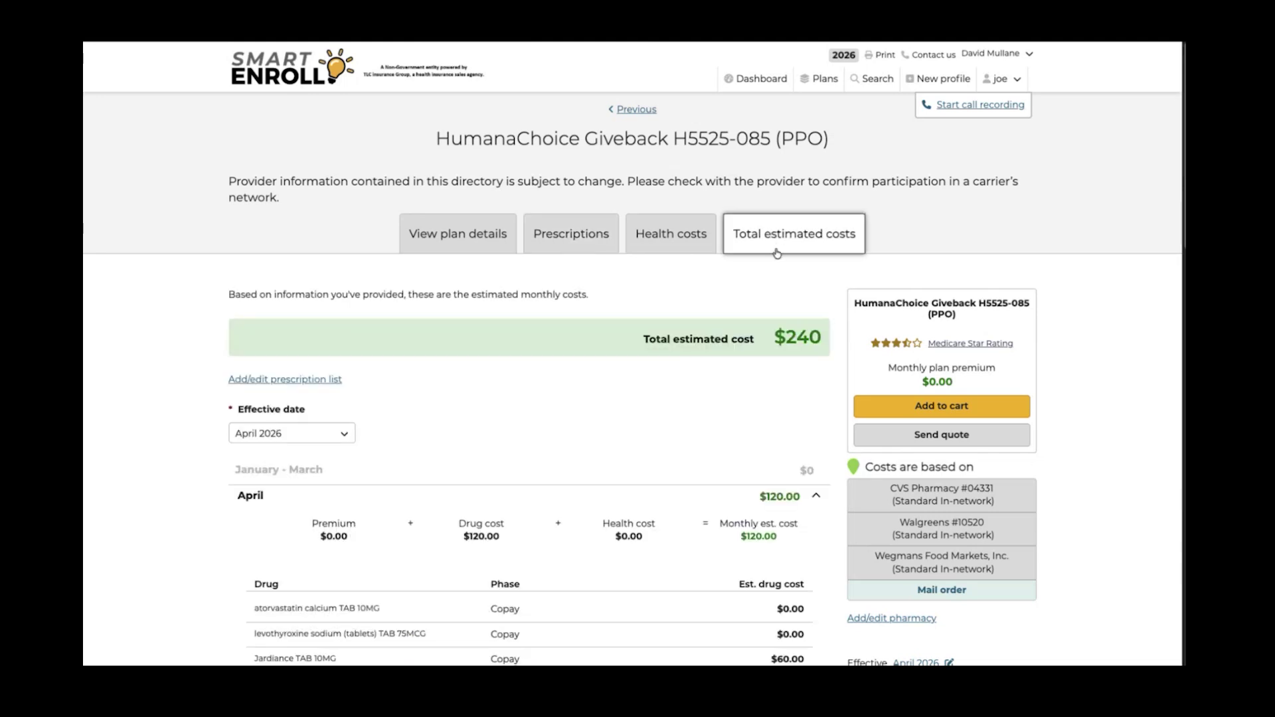
scroll(691, 389, down, 2)
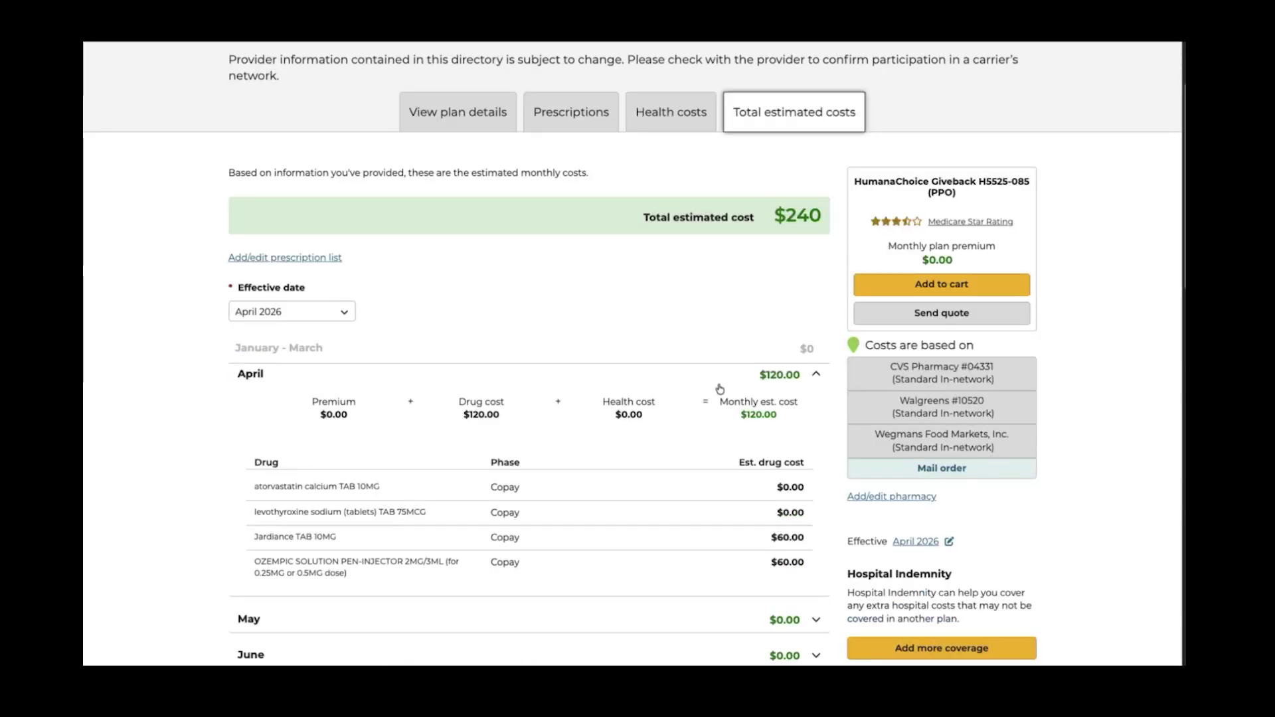
click(802, 376)
scroll(689, 382, down, 3)
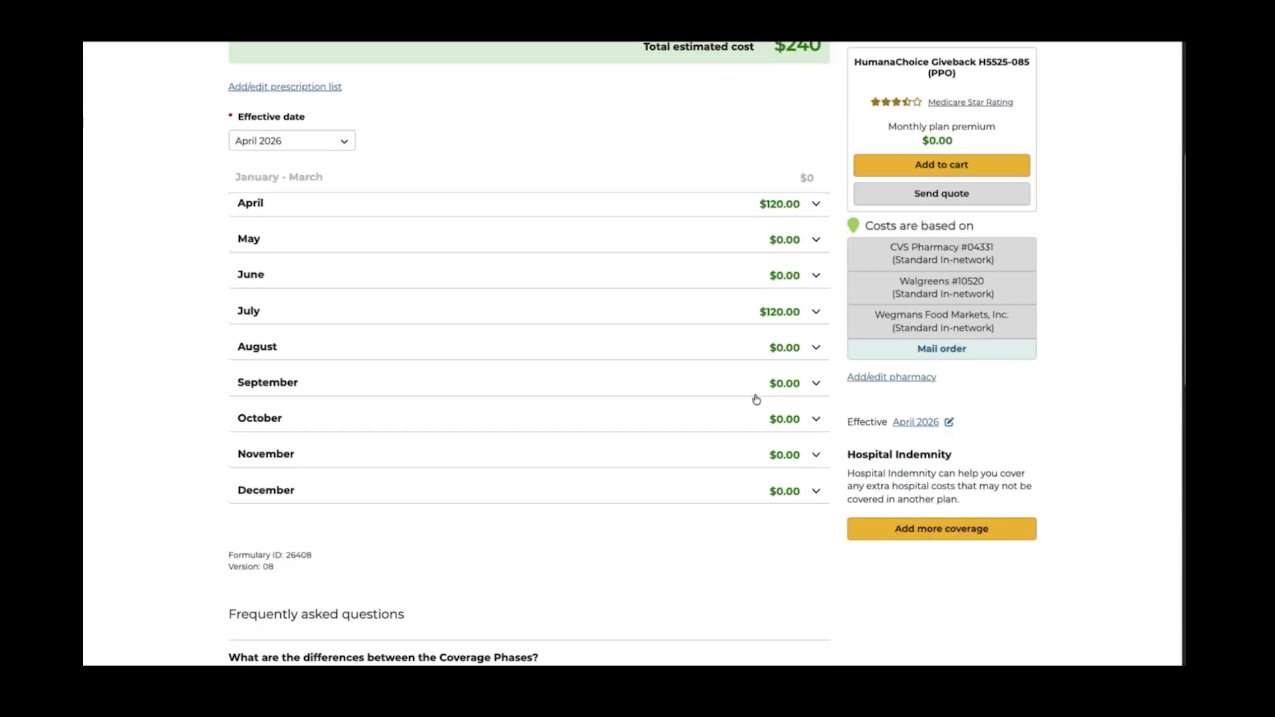
click(942, 253)
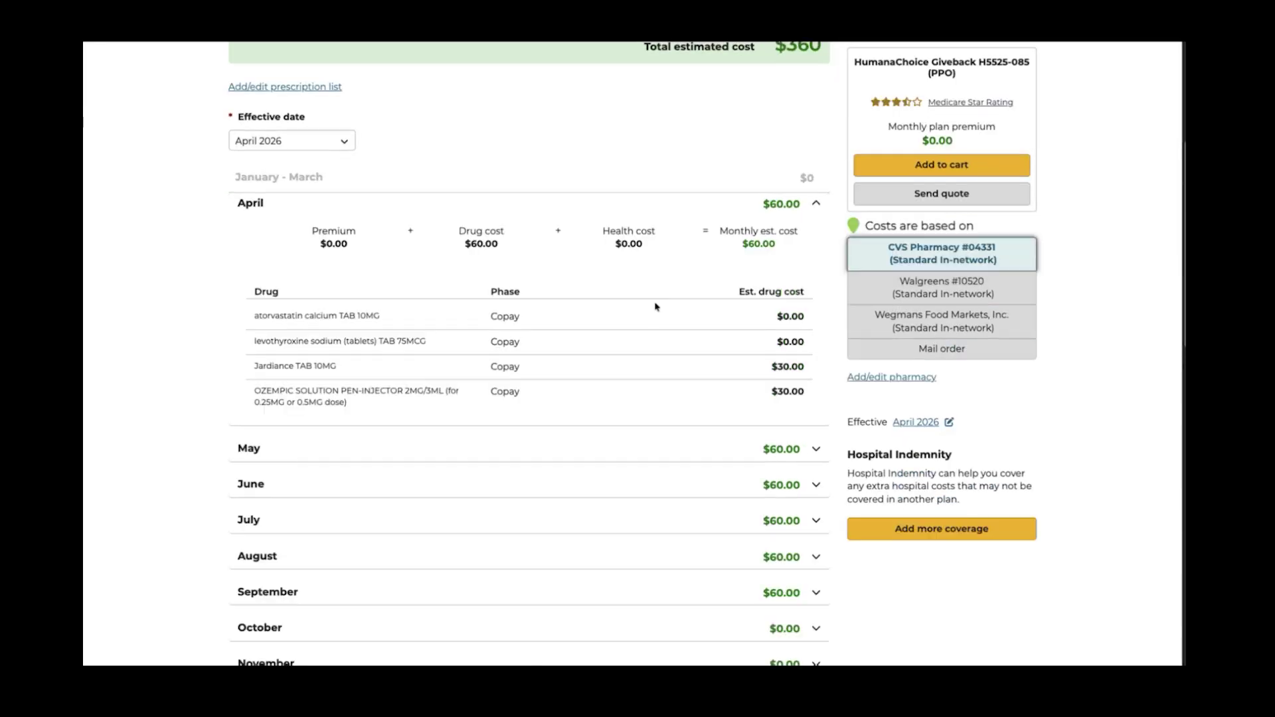
scroll(655, 306, up, 1)
click(816, 247)
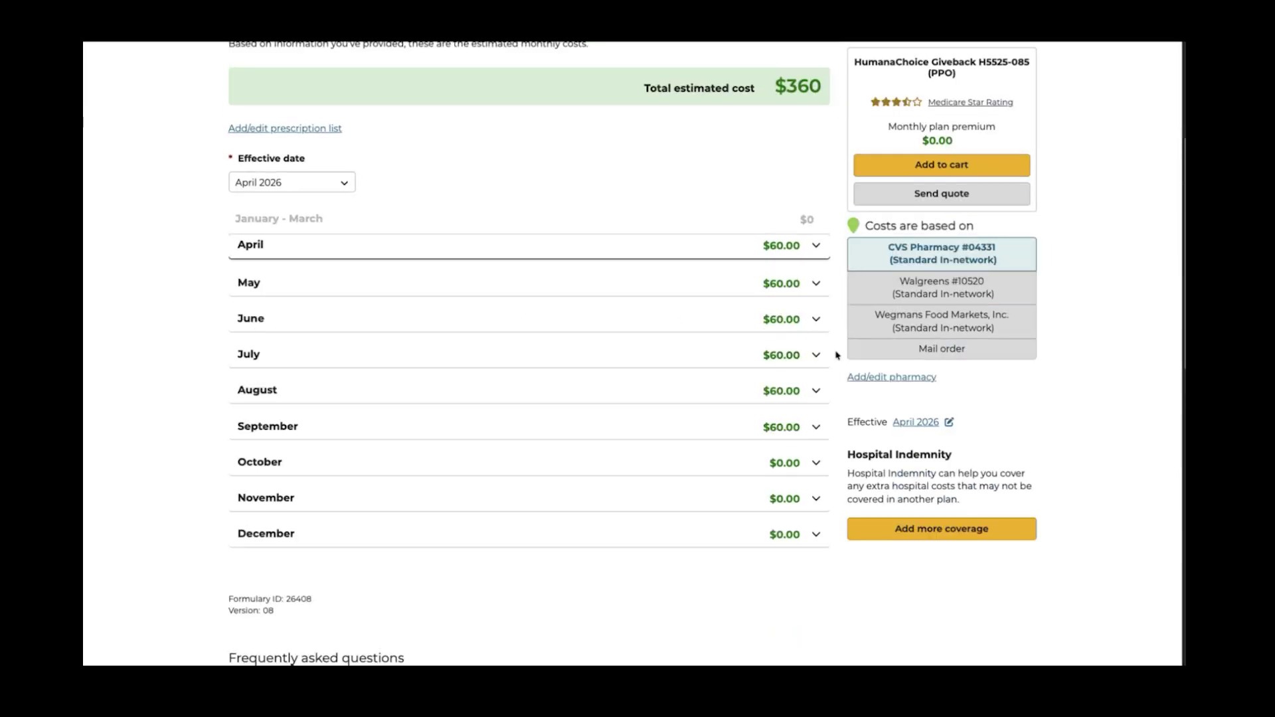
scroll(711, 377, up, 1)
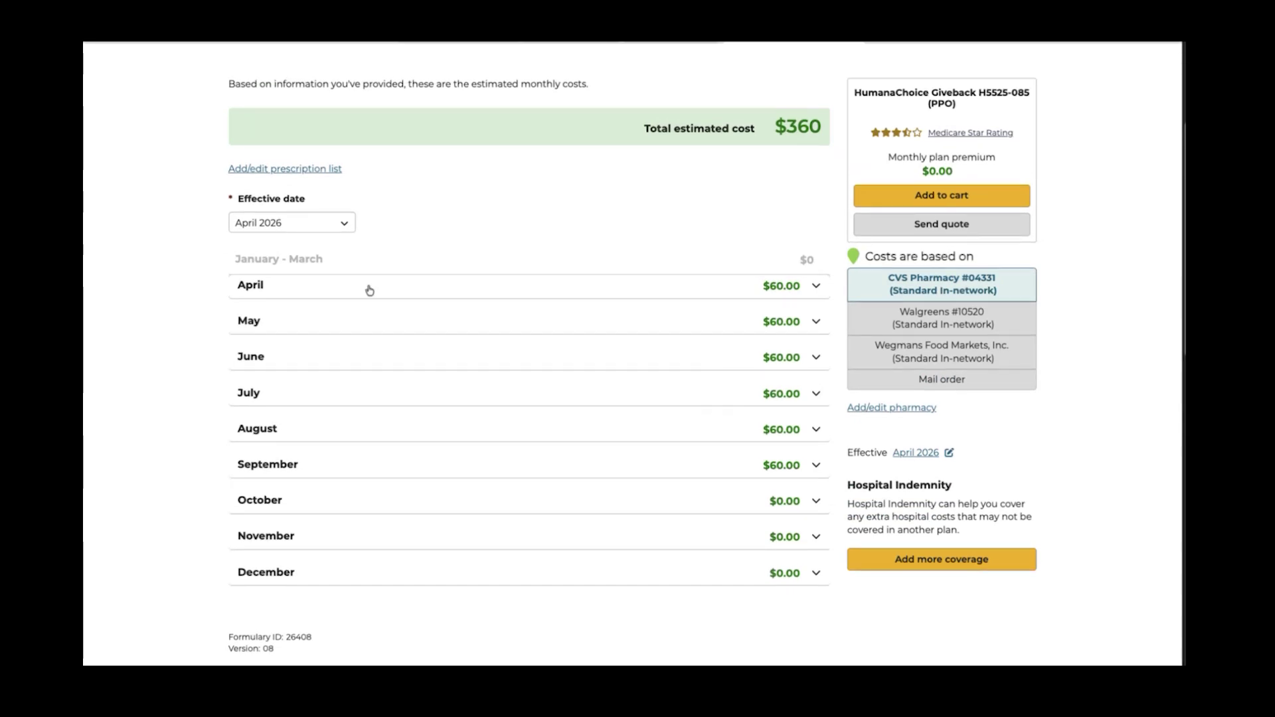
click(308, 228)
Set the effective date to March 2026 and collapse March, showing $60.00 monthly through August
click(280, 249)
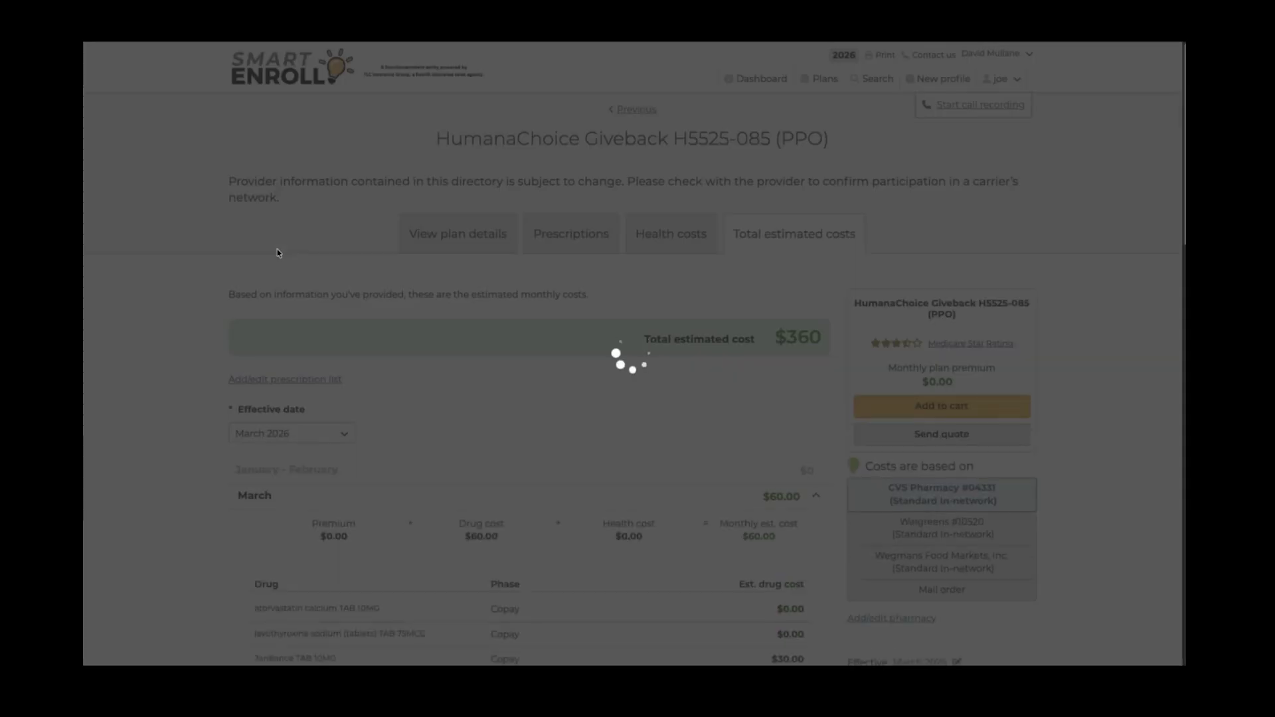
scroll(715, 270, down, 4)
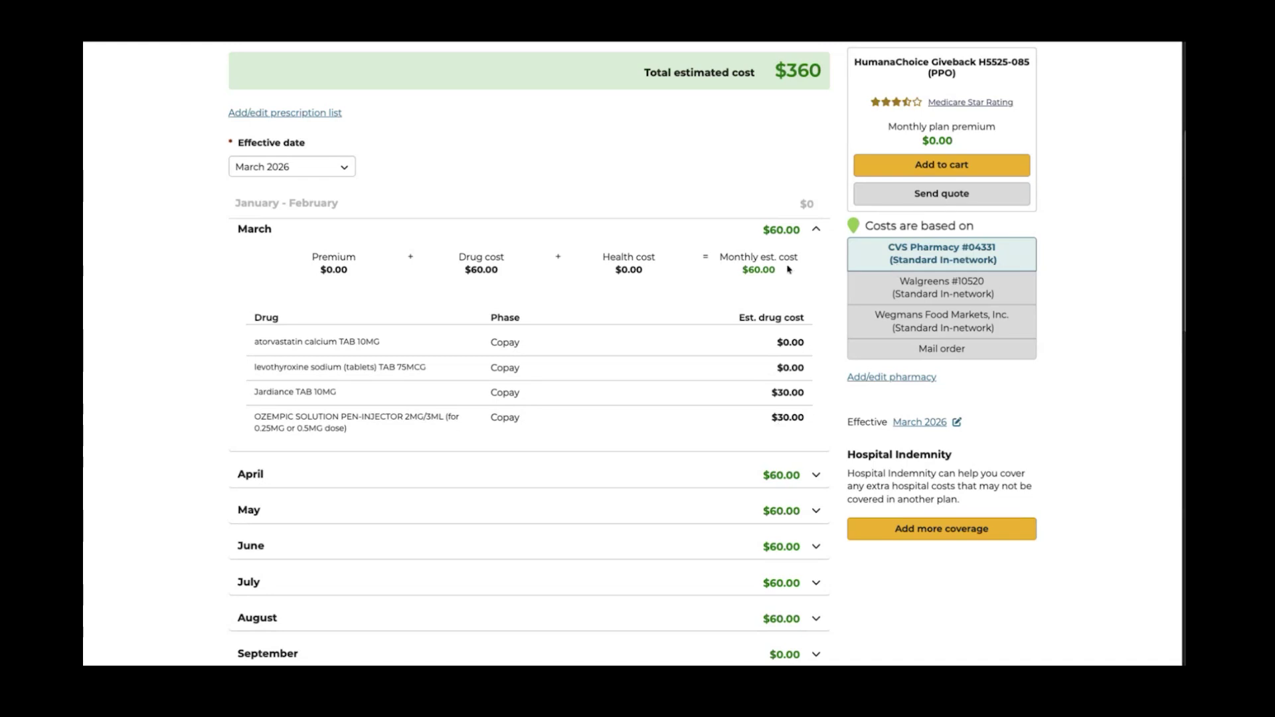
click(816, 229)
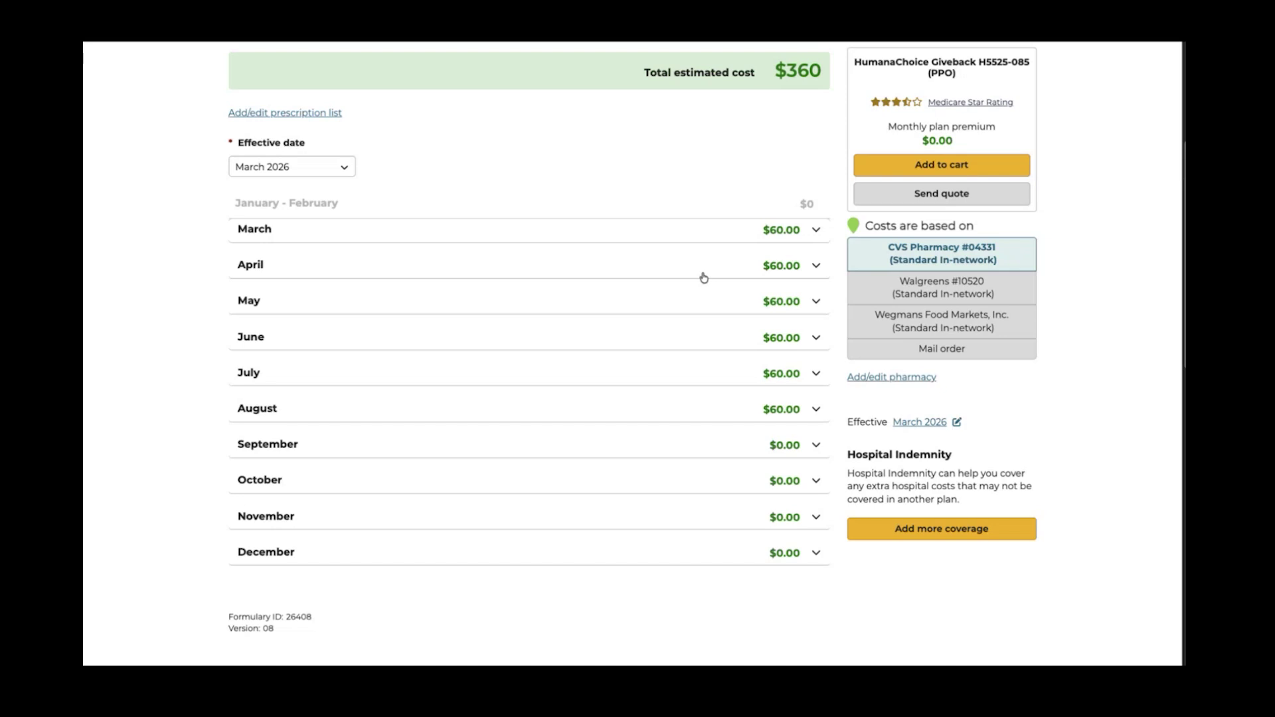
click(761, 232)
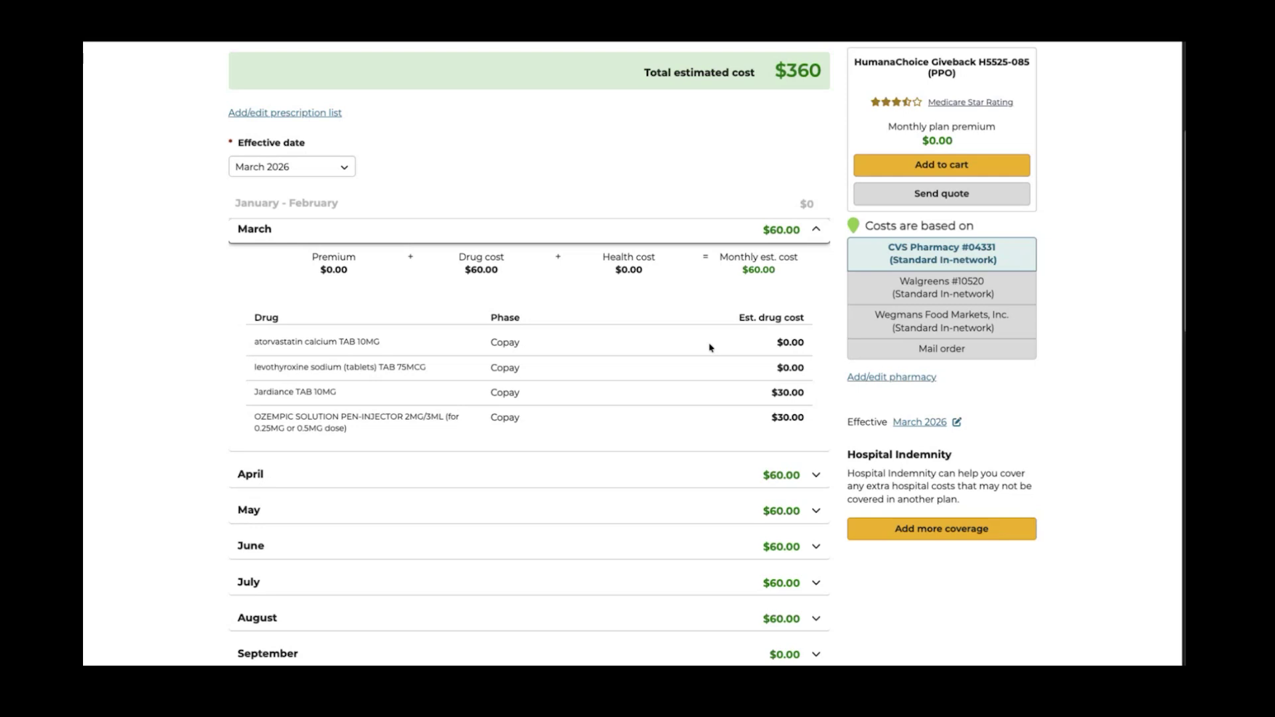
scroll(711, 349, down, 2)
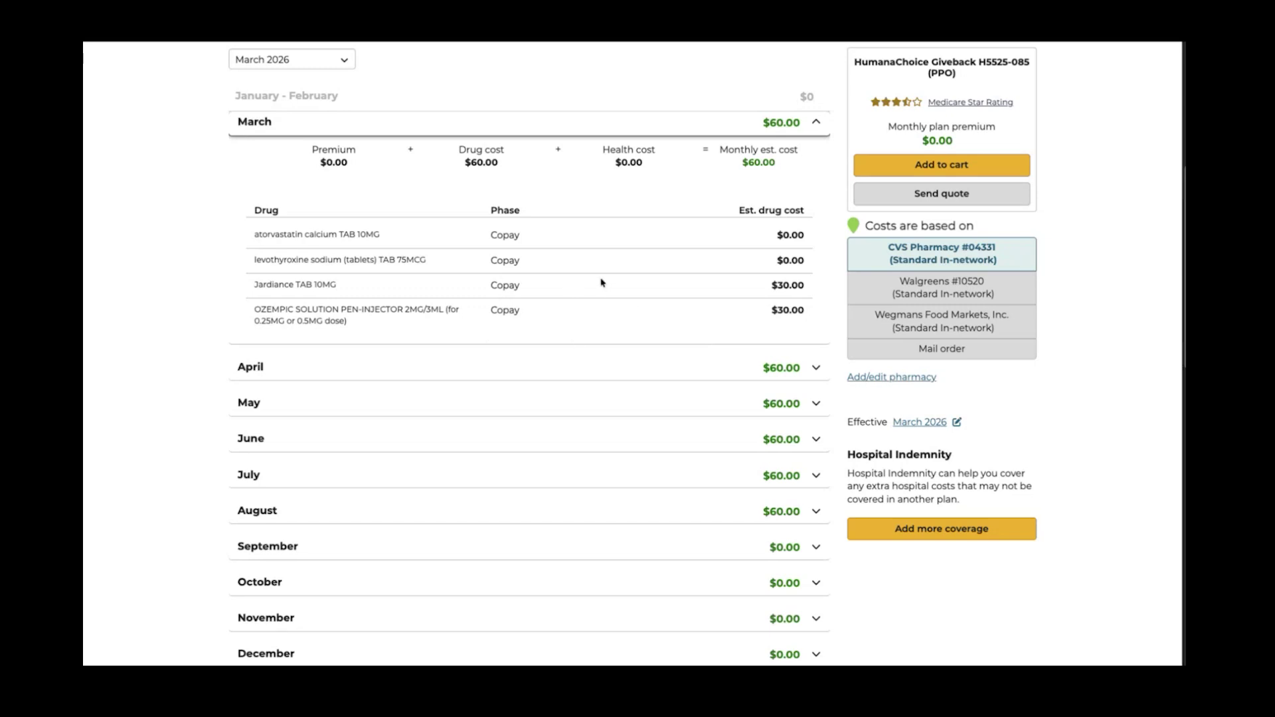
click(816, 125)
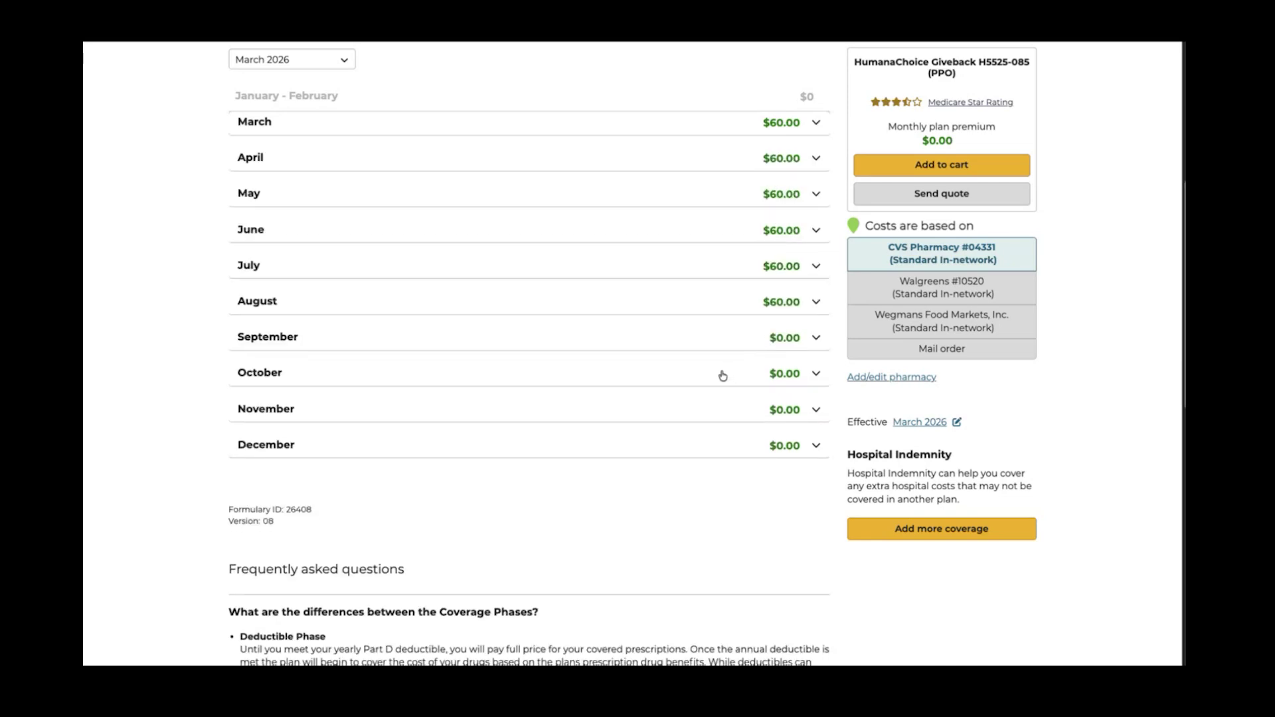
click(744, 347)
scroll(702, 410, down, 1)
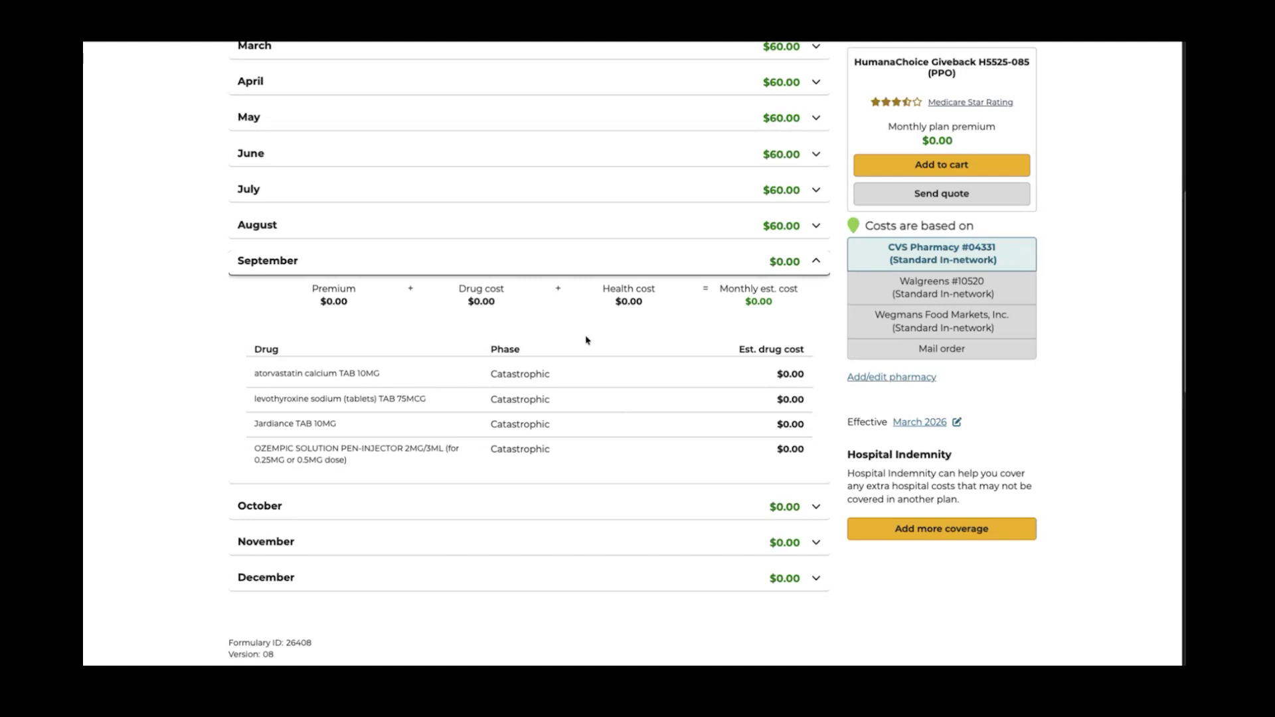
click(597, 268)
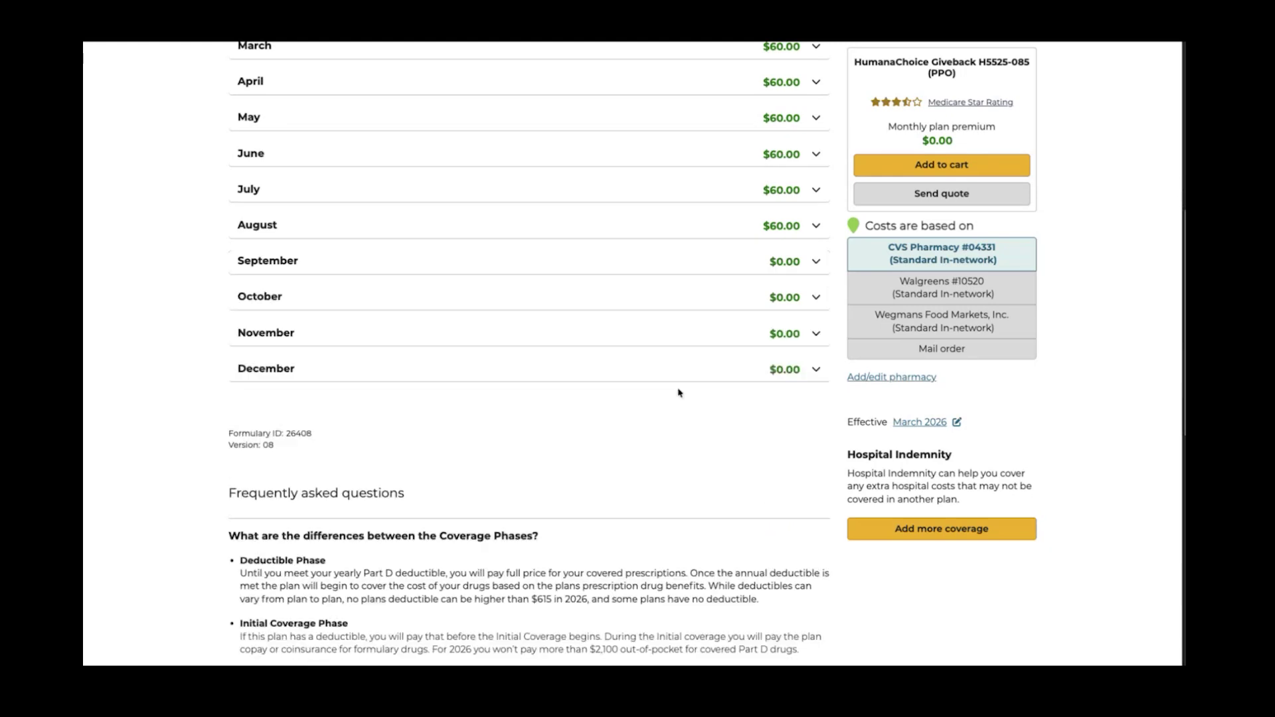
scroll(679, 393, up, 4)
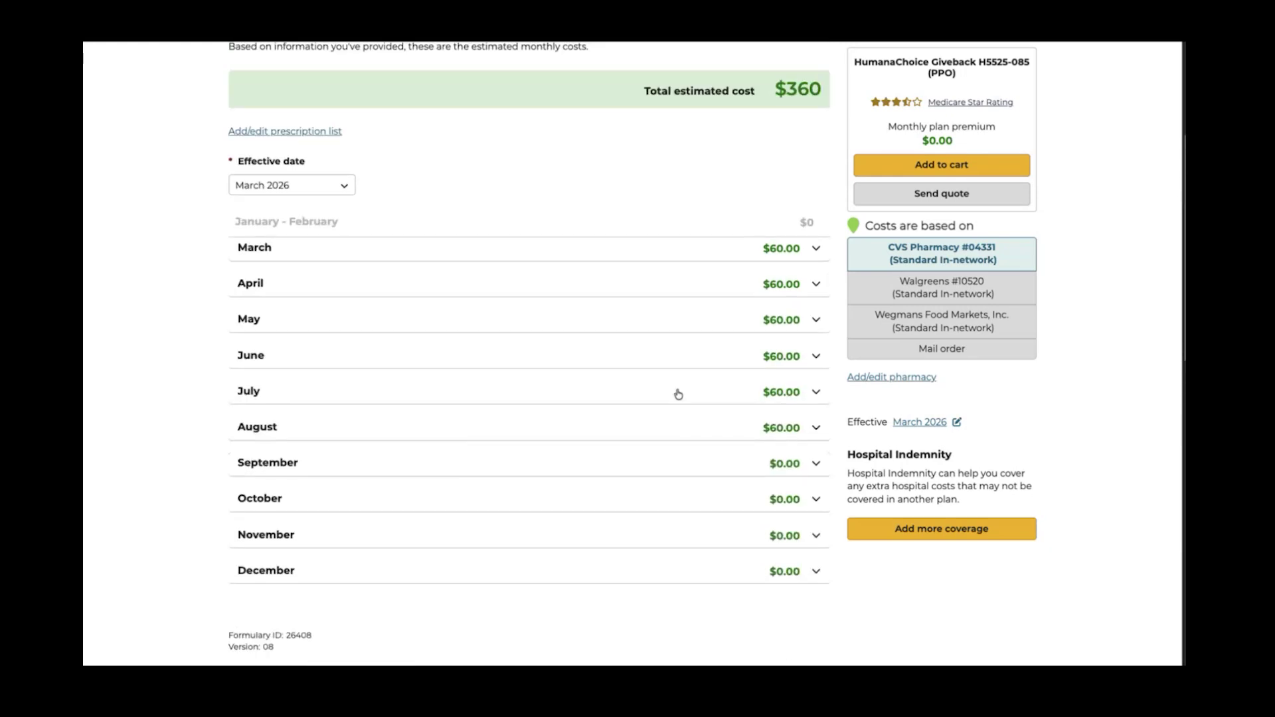
scroll(676, 392, up, 1)
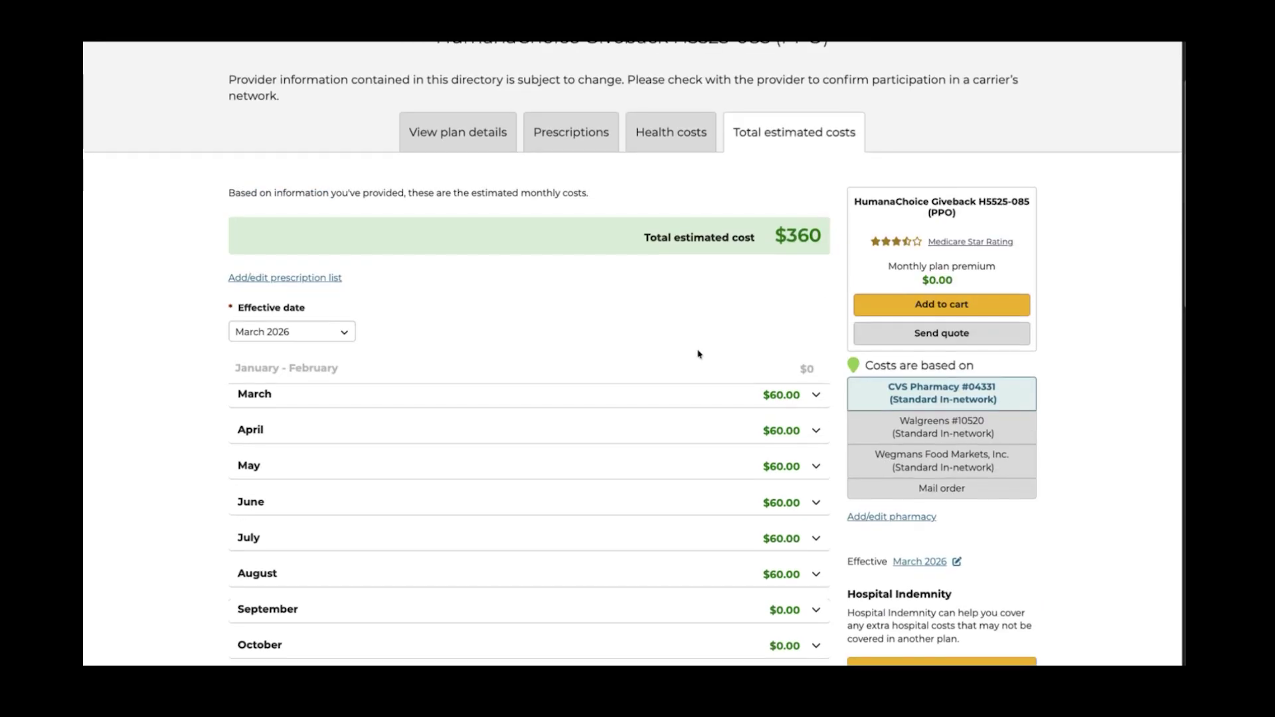
double_click(803, 126)
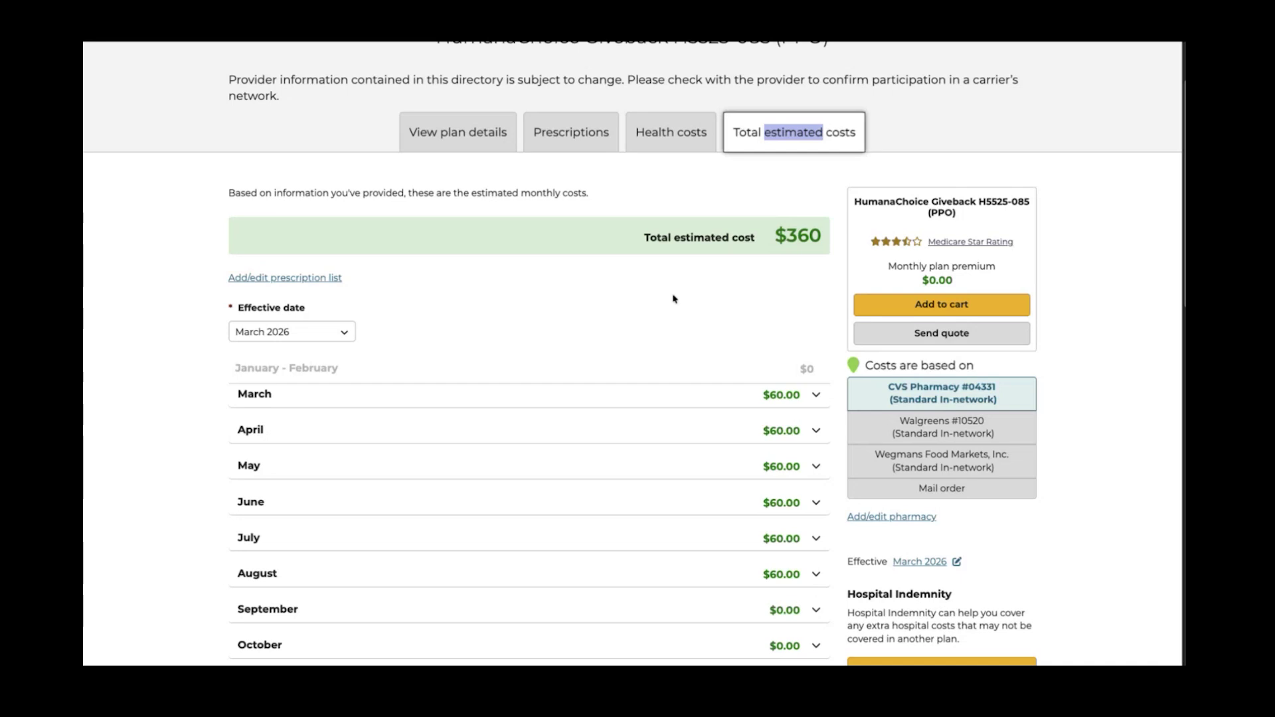
scroll(673, 299, down, 3)
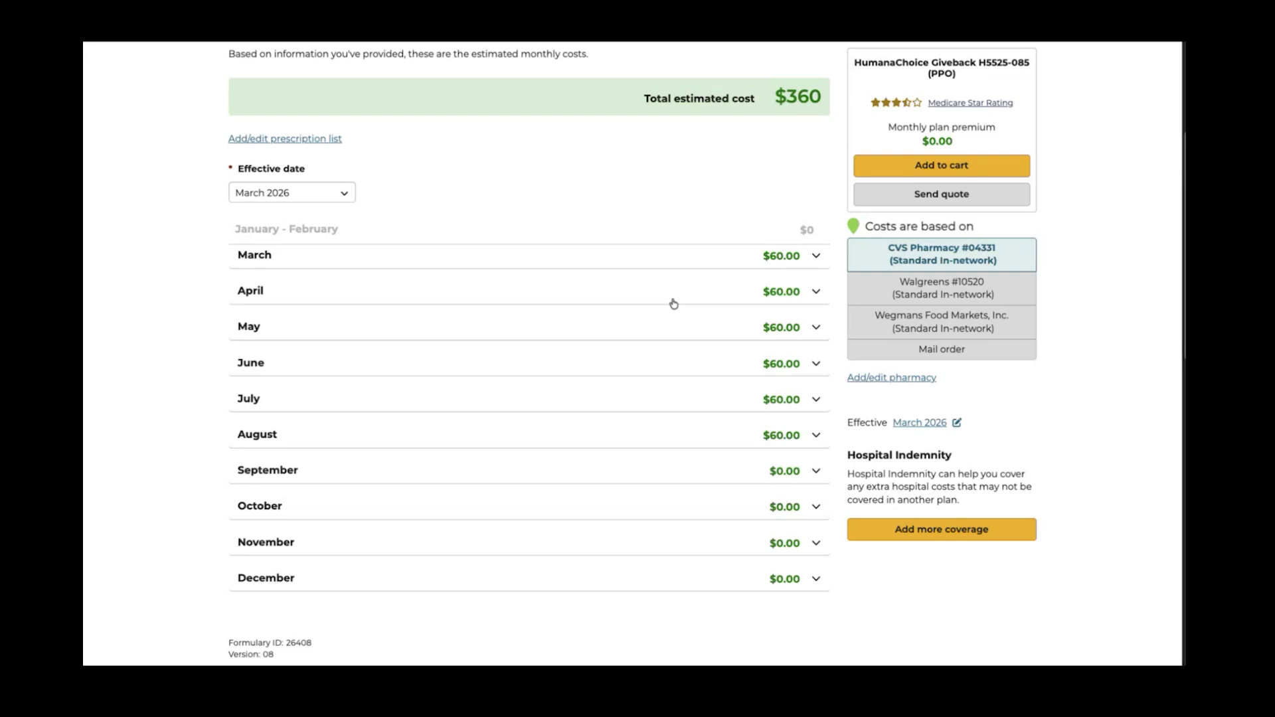
scroll(673, 303, up, 4)
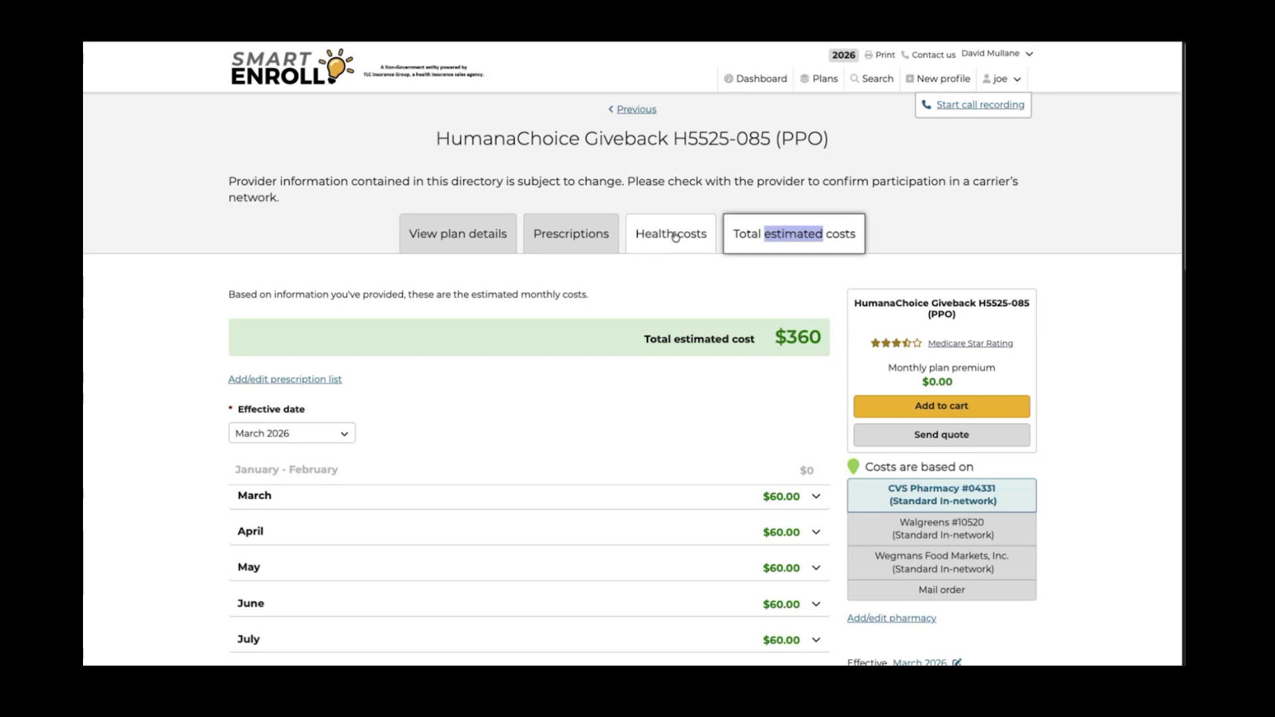
Add HumanaChoice Giveback H5525-085 to the cart at $0.00 premium, choosing 'Complete and submit form myself'
click(942, 407)
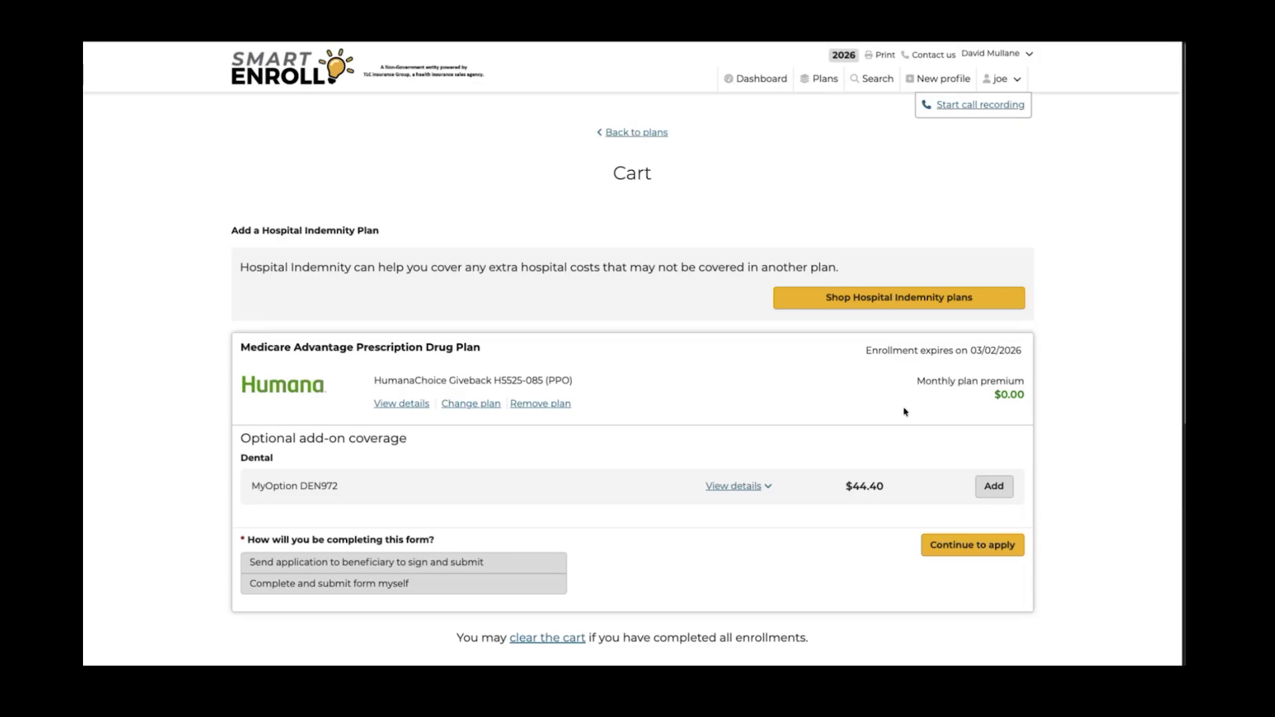
scroll(735, 419, down, 2)
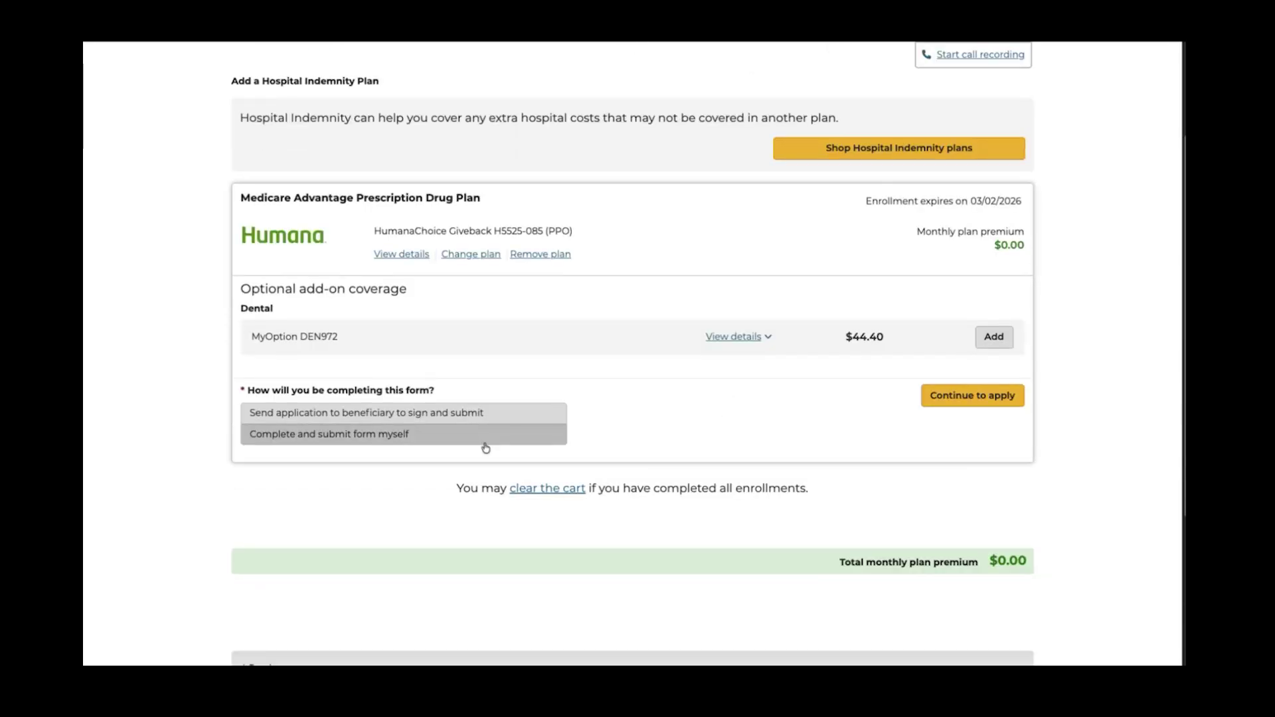
click(355, 437)
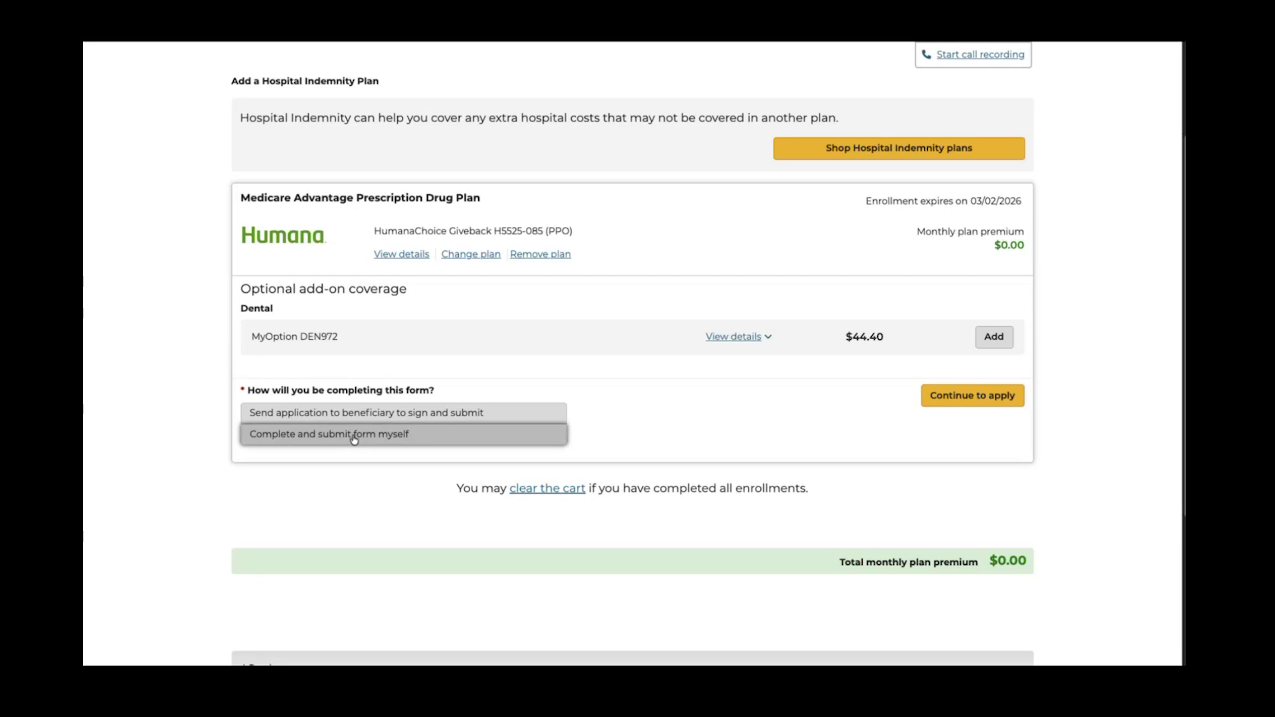
click(965, 403)
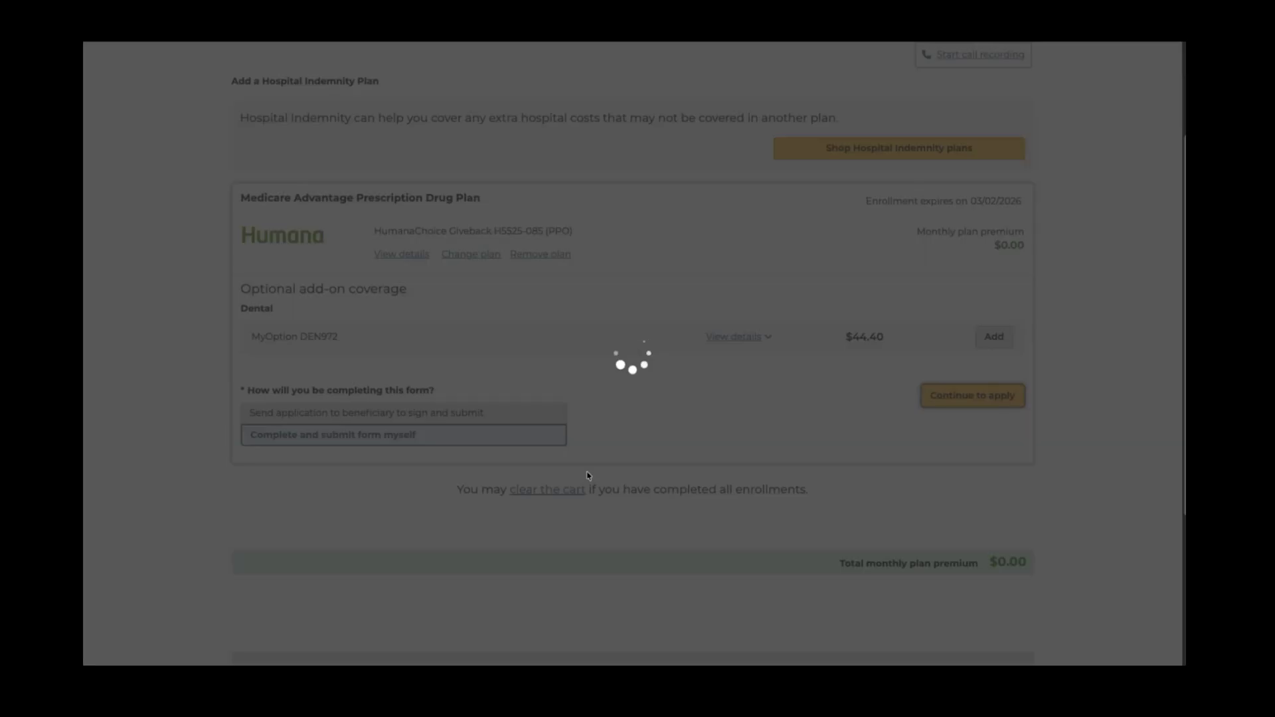
Continue past the enrollment notice and answer N/A to recording permission for in-person enrollment
click(716, 428)
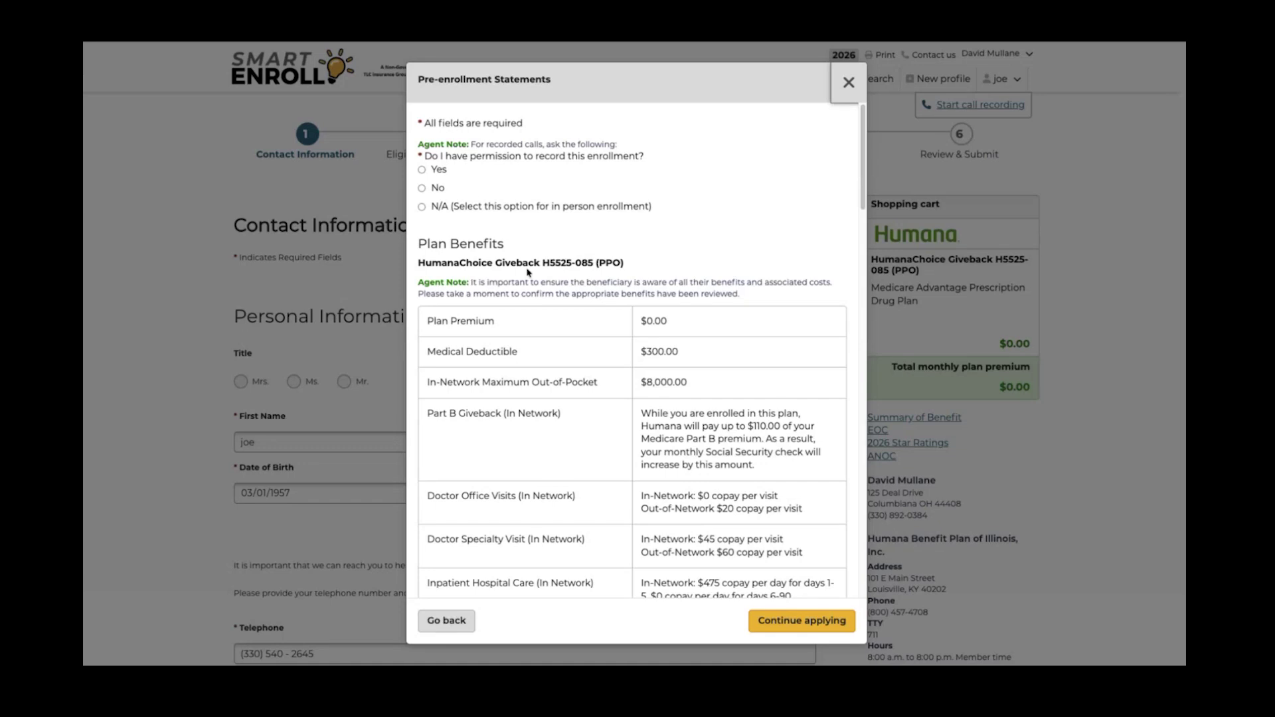
click(422, 207)
scroll(591, 366, down, 2)
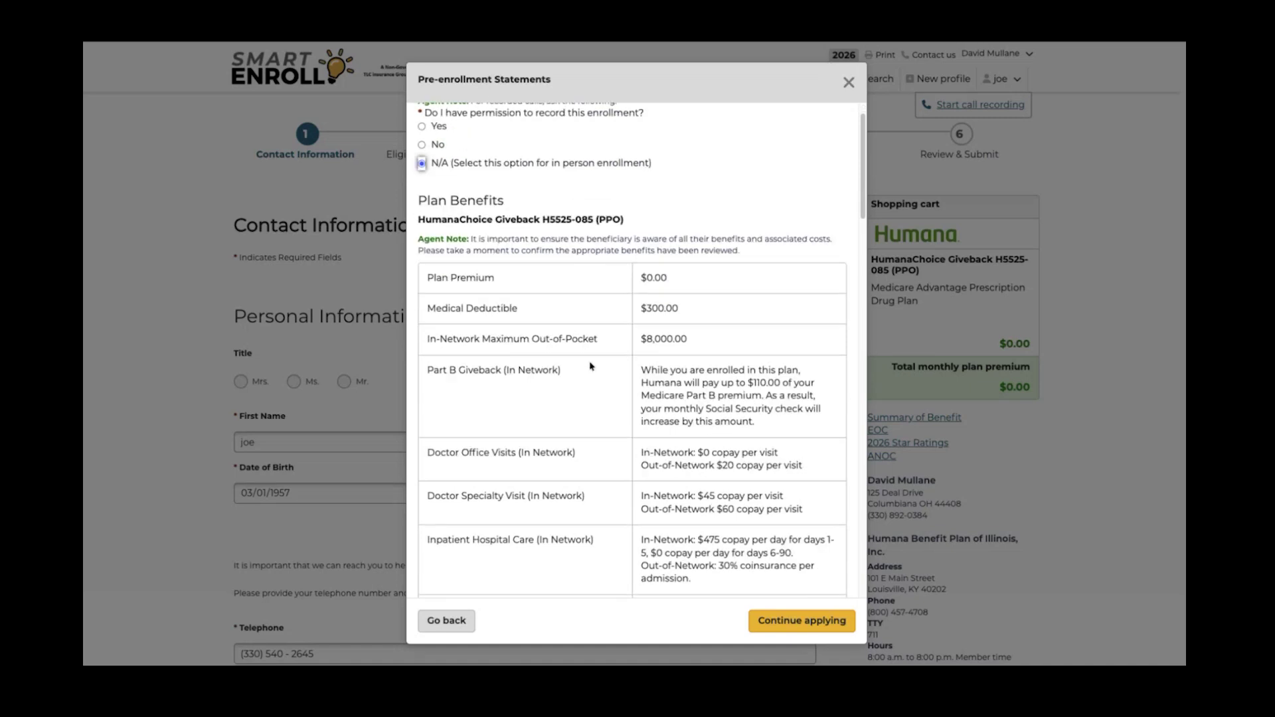
scroll(591, 365, down, 1)
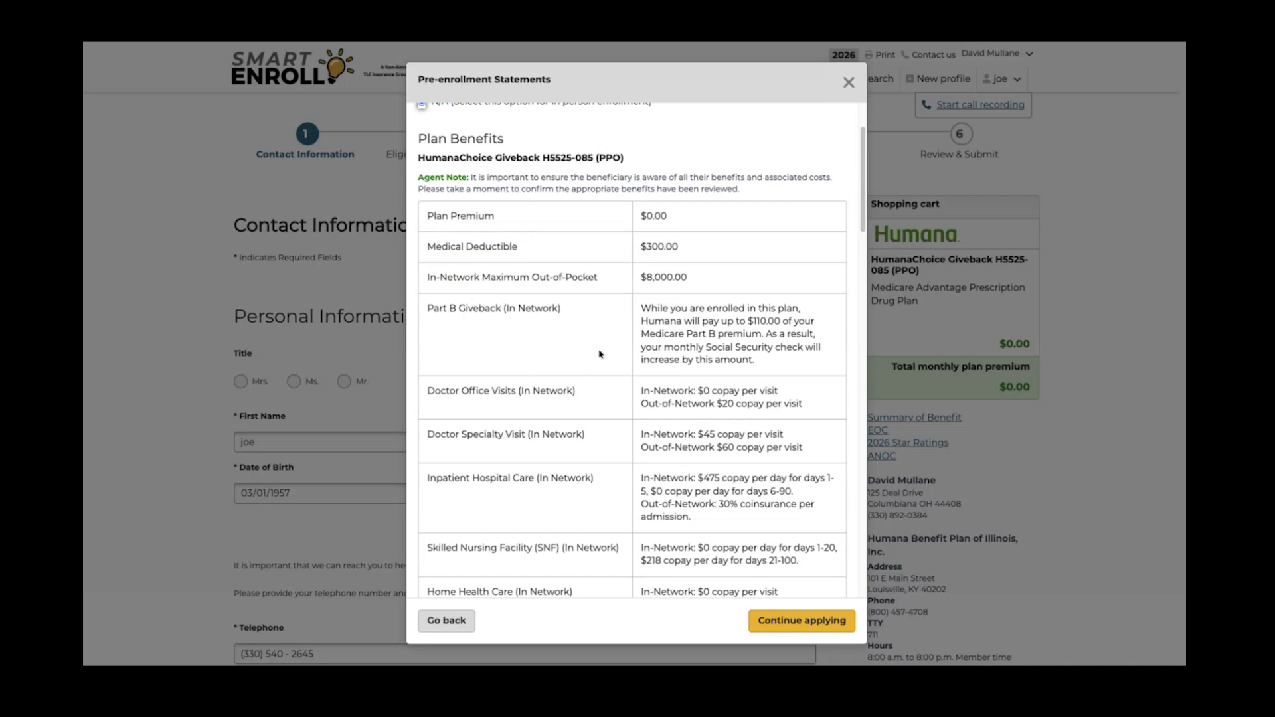
scroll(620, 379, down, 2)
scroll(624, 383, down, 8)
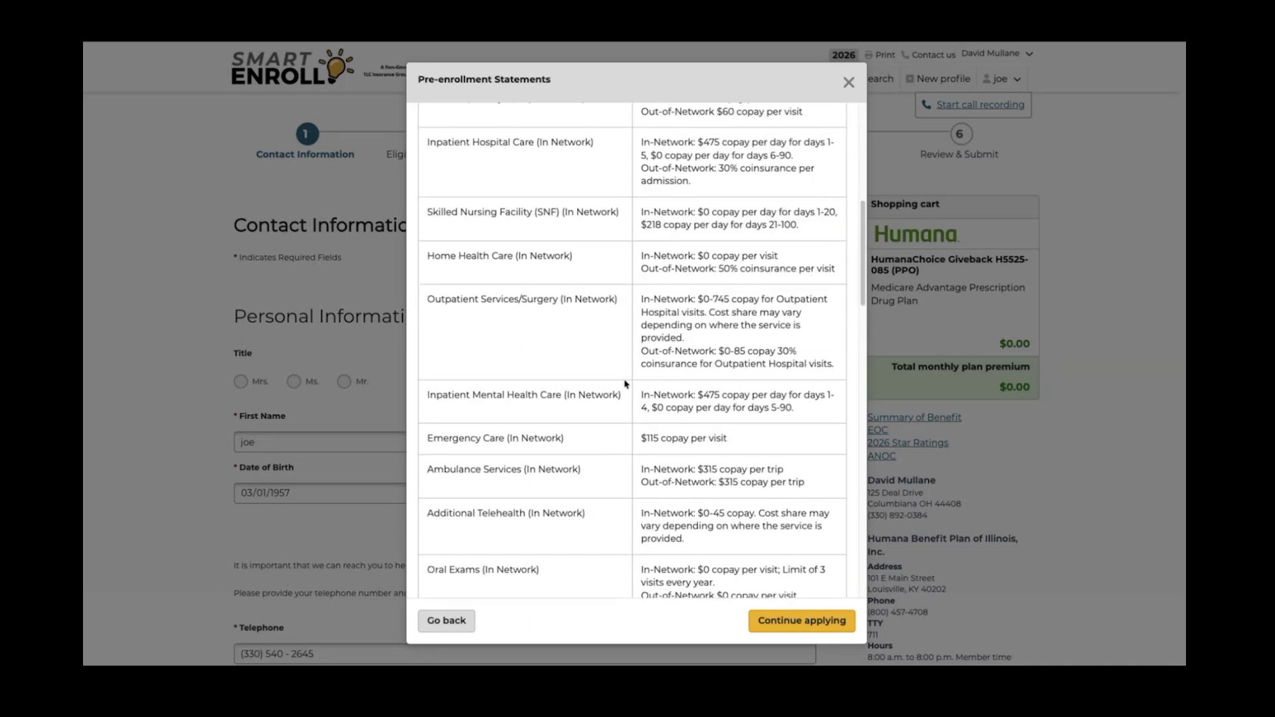
scroll(627, 386, down, 10)
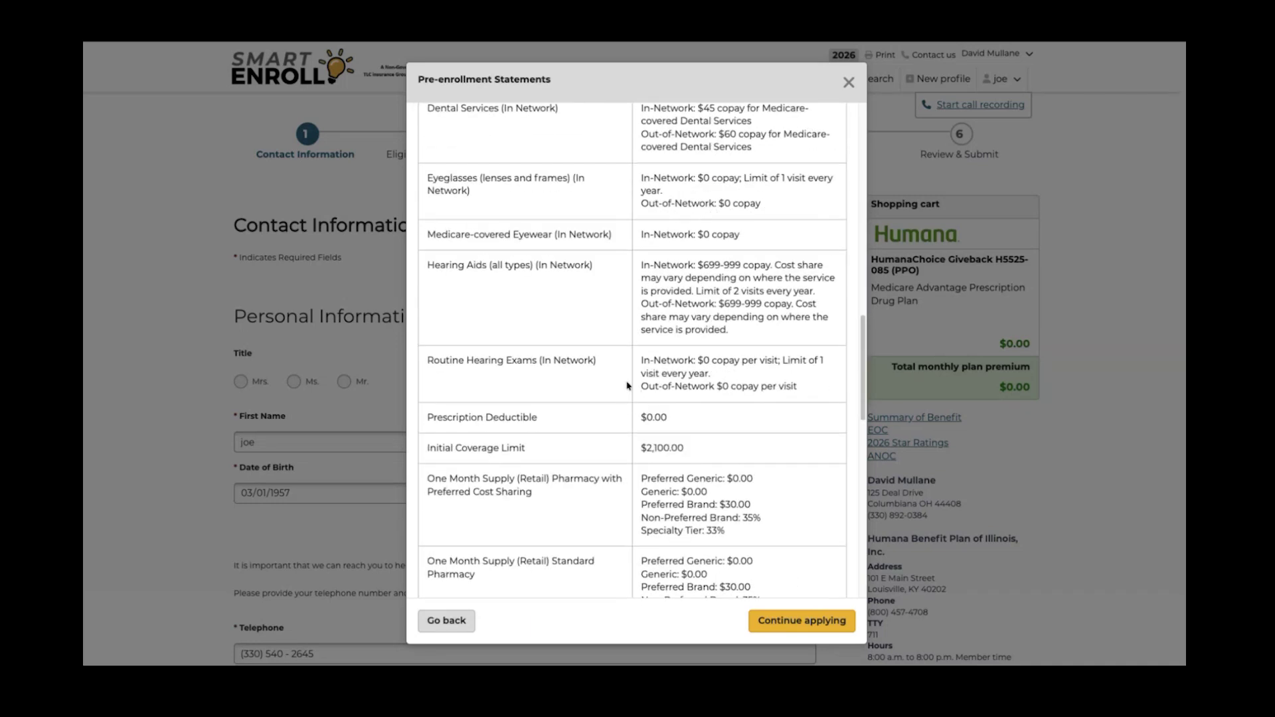
scroll(627, 387, down, 3)
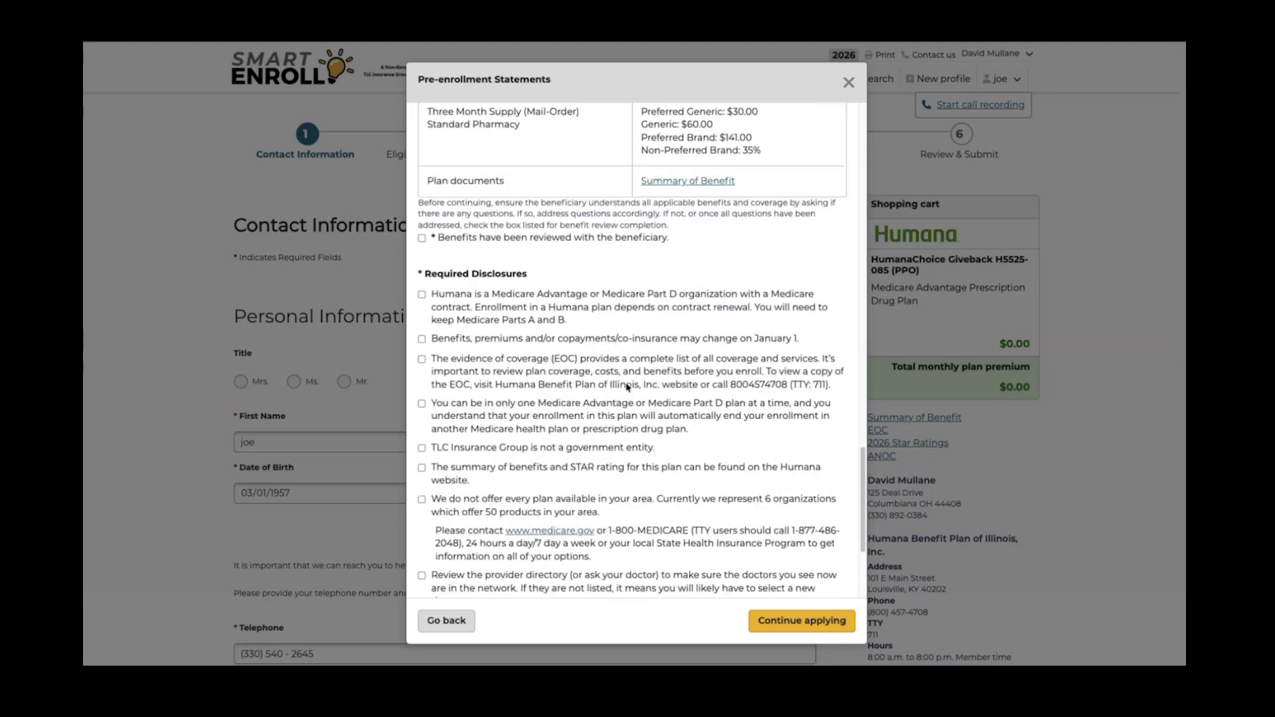
Confirm benefits were reviewed and acknowledge the contract, plan-change, coverage, STAR rating and provider directory disclosures
click(422, 161)
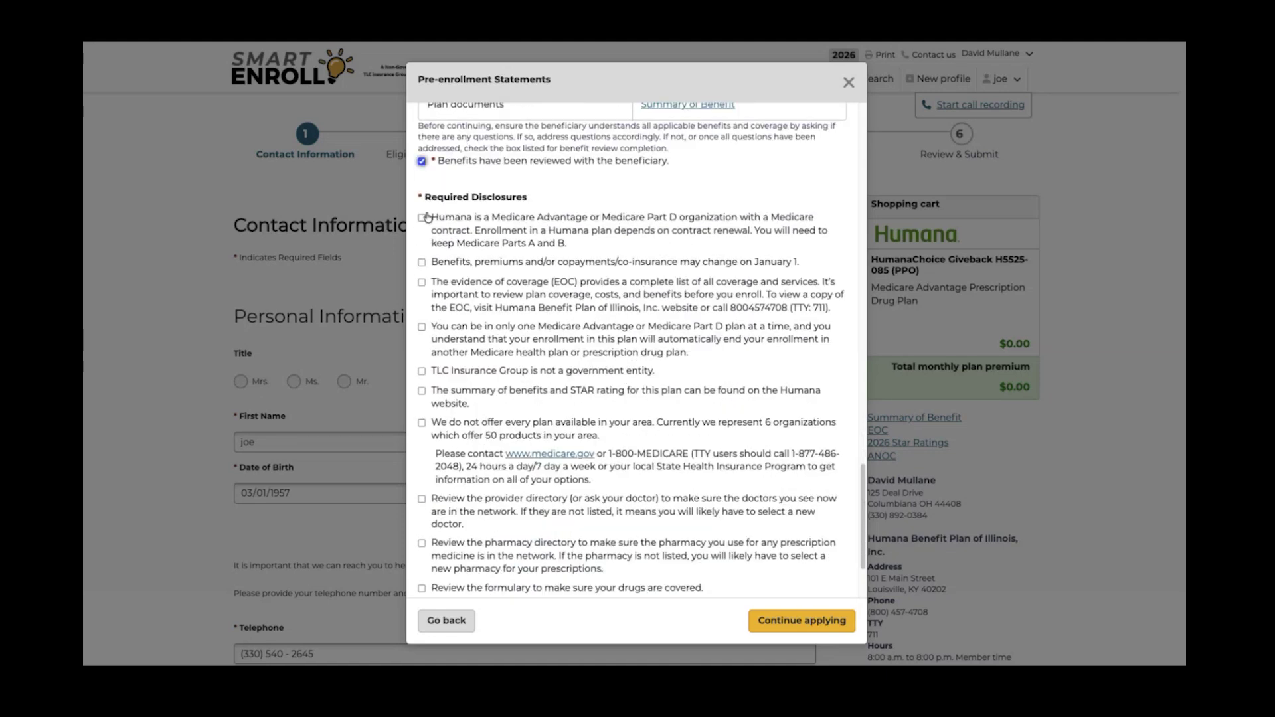
click(422, 218)
click(421, 262)
click(422, 281)
scroll(423, 279, down, 1)
click(422, 265)
click(422, 309)
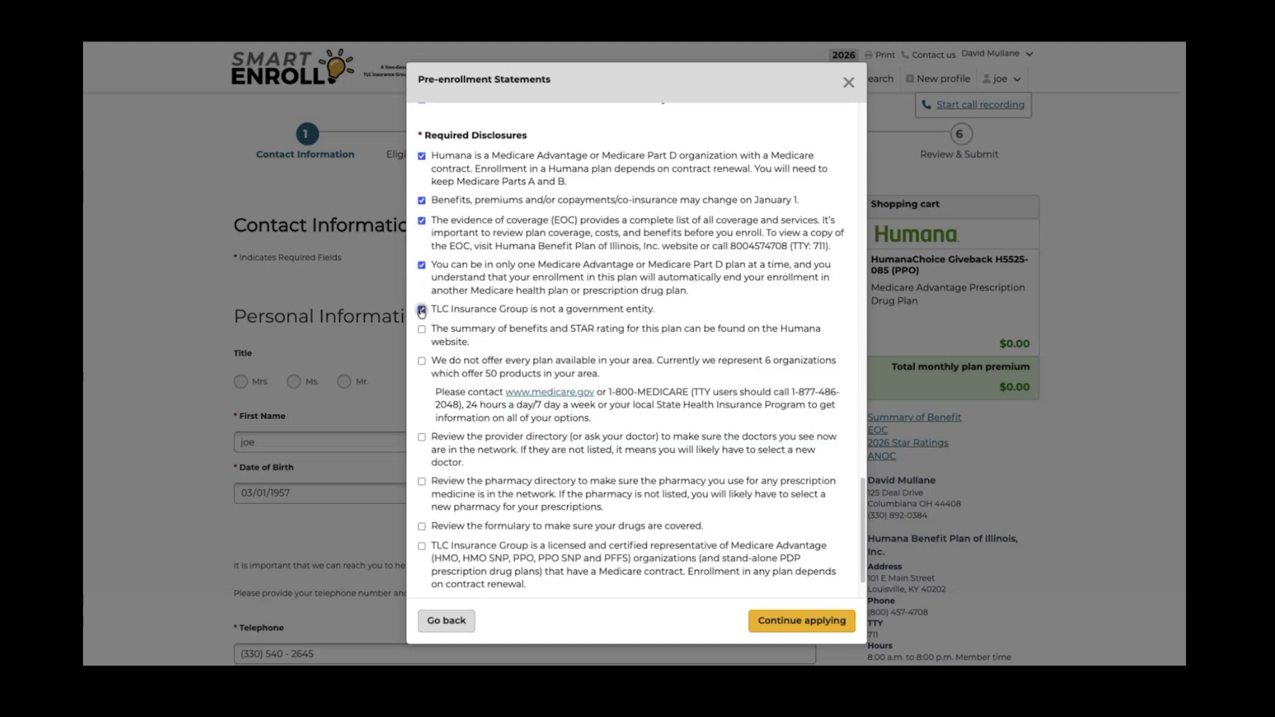
click(422, 329)
click(422, 361)
click(421, 437)
Acknowledge the pharmacy directory, formulary, licensed-representative and start-of-enrollment statements, then continue to Contact Information
scroll(422, 465, up, 1)
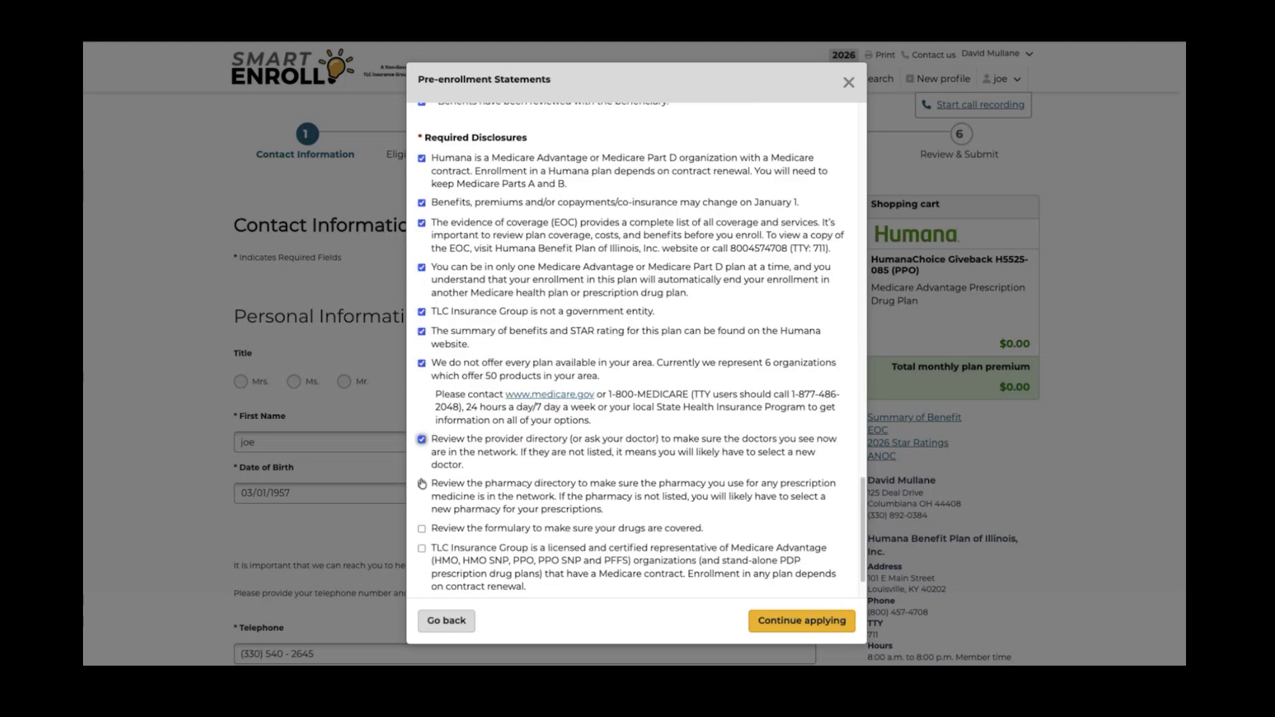
click(422, 484)
click(422, 530)
click(422, 550)
scroll(583, 529, down, 1)
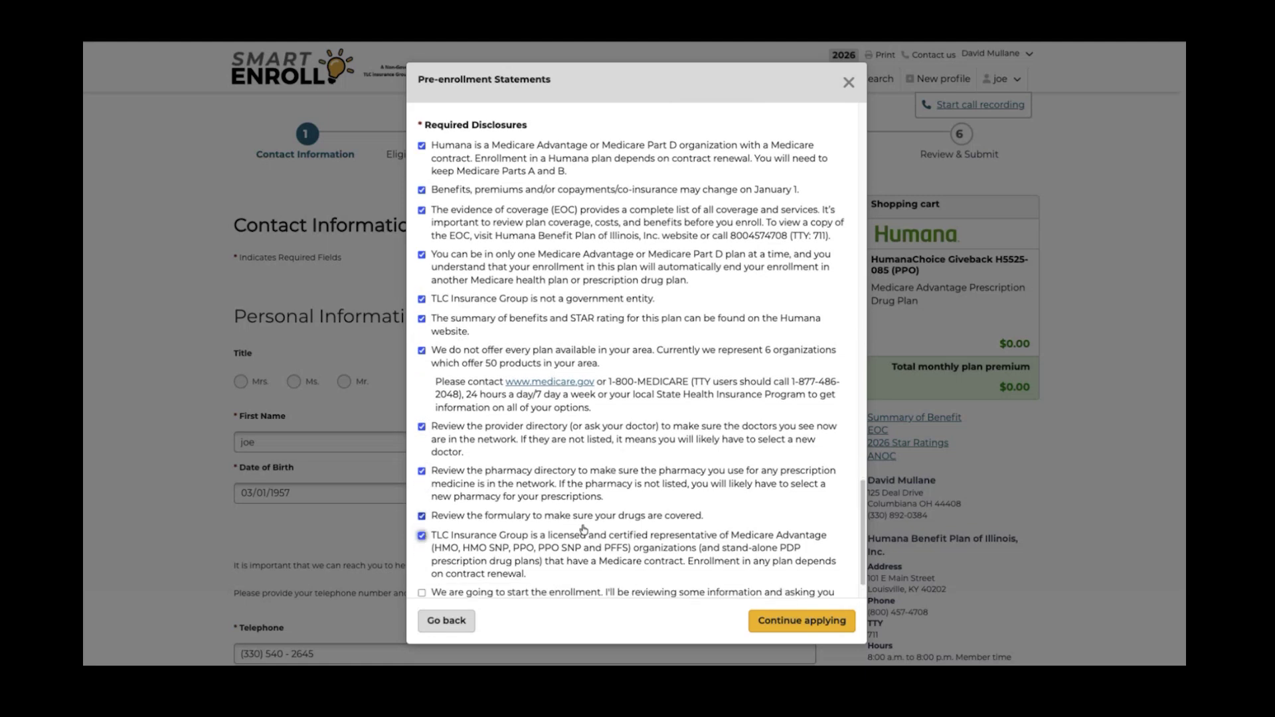
scroll(583, 529, down, 1)
click(422, 547)
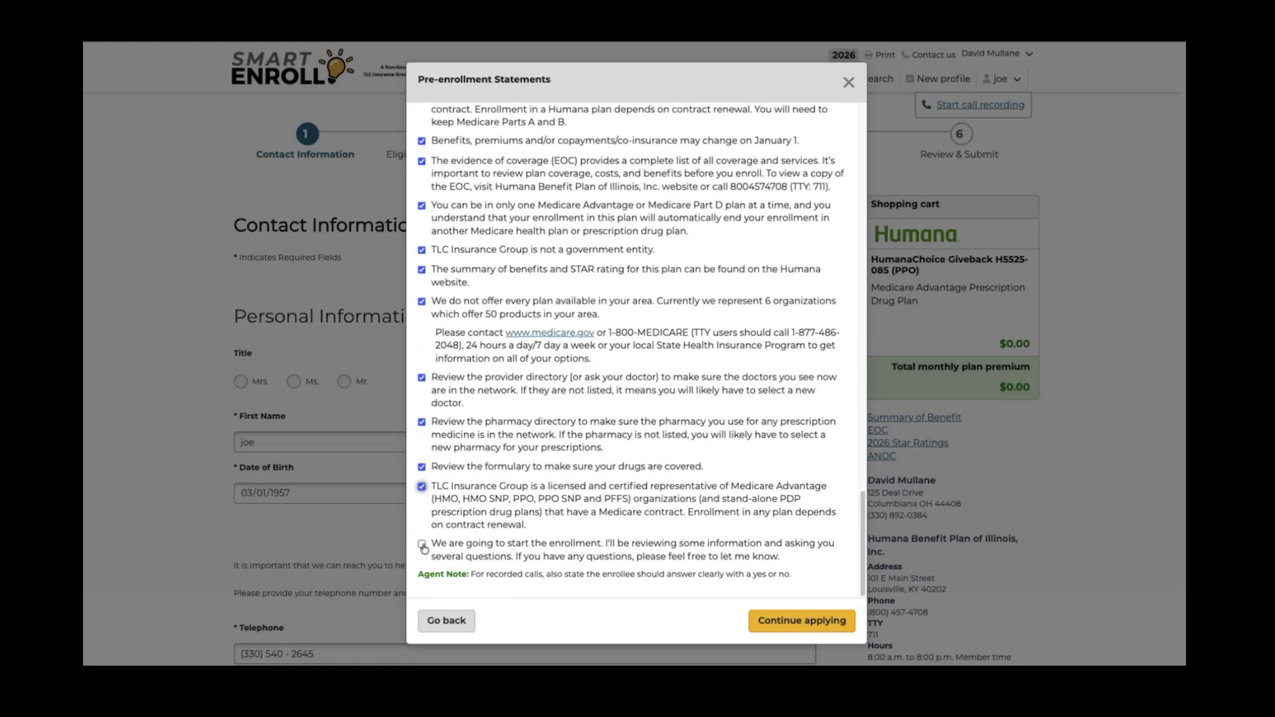
click(805, 621)
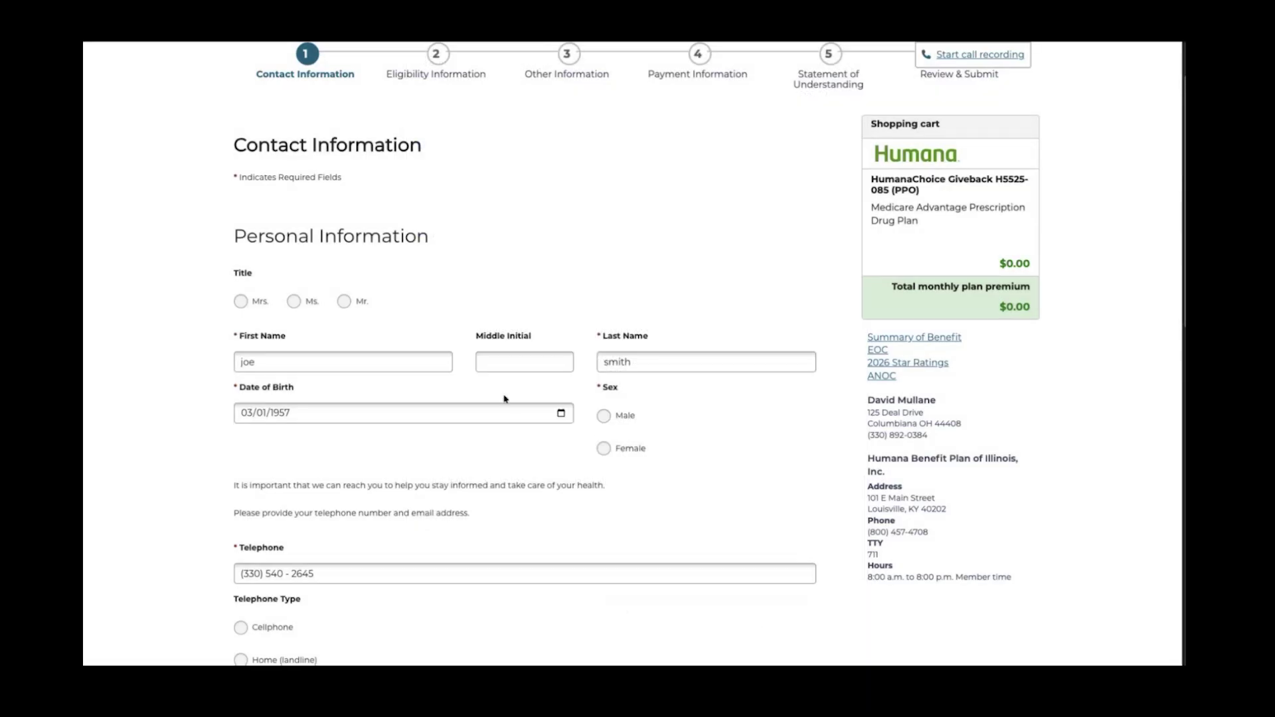
scroll(602, 429, down, 1)
scroll(603, 429, down, 8)
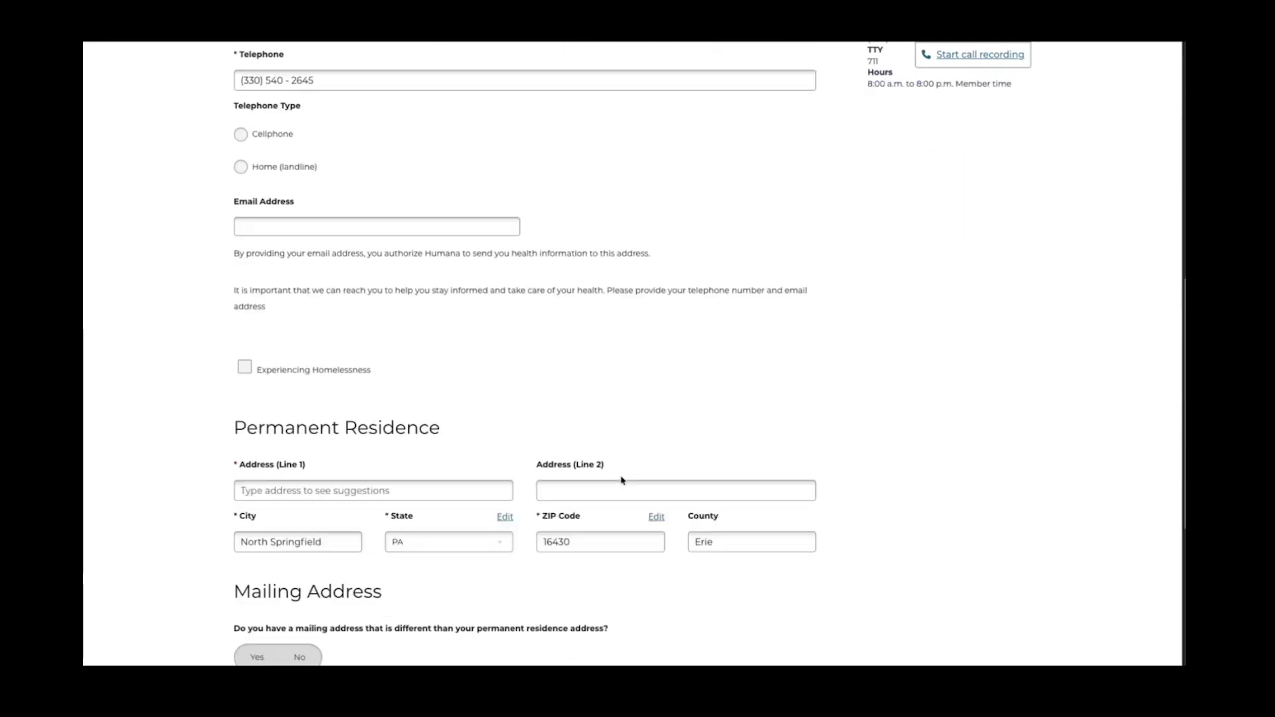
scroll(624, 481, up, 10)
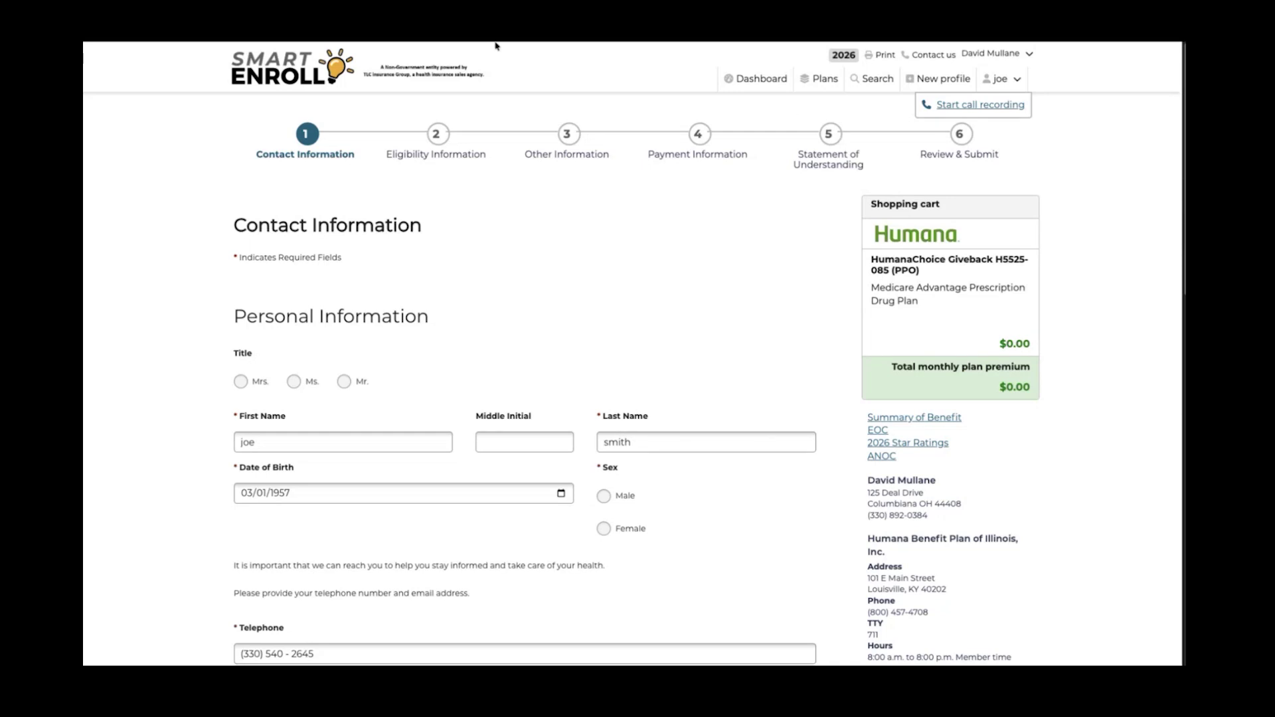
mouse_move(495, 43)
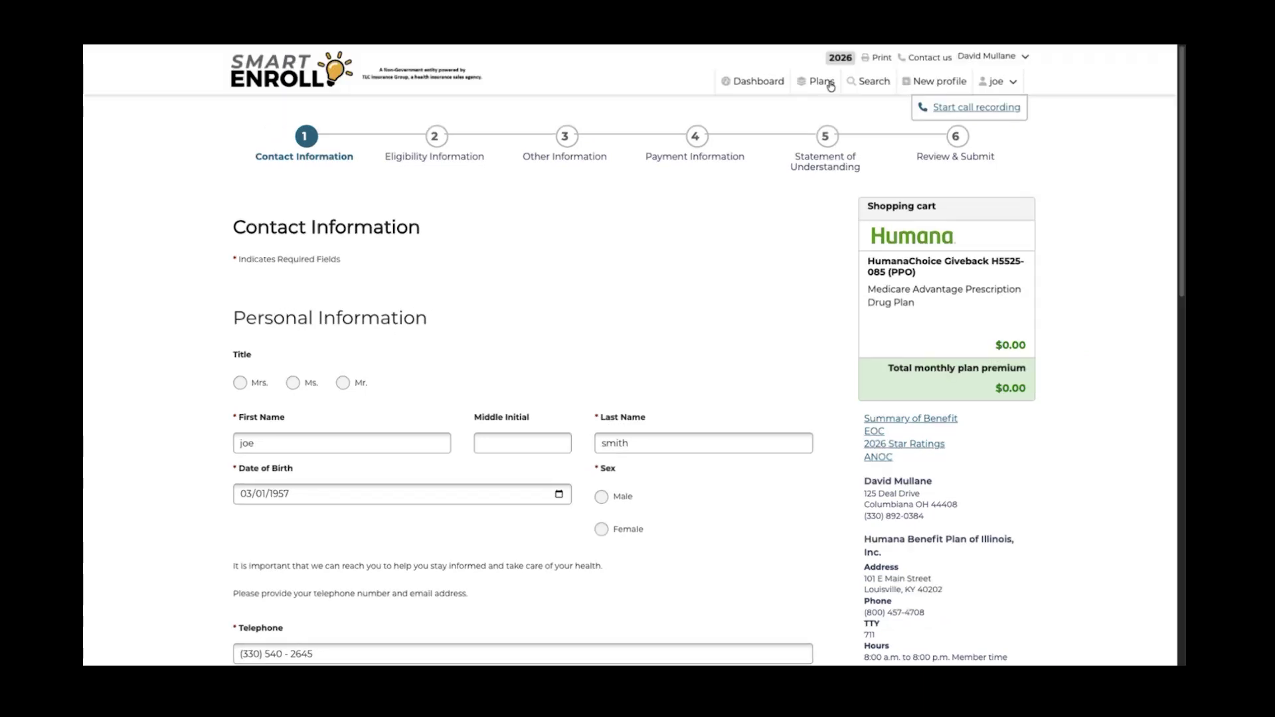
Return to Plans and search ZIP code 16340, listing 119 plans for Warren County, PA
click(825, 85)
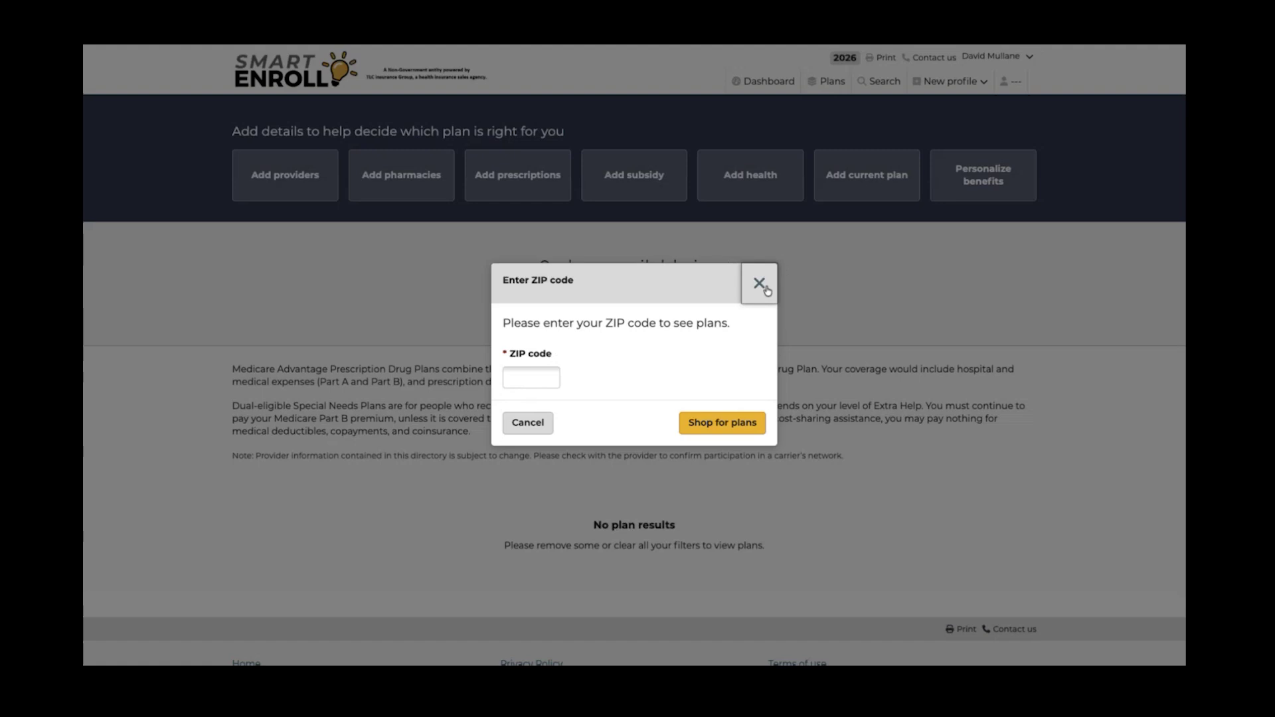
click(513, 378)
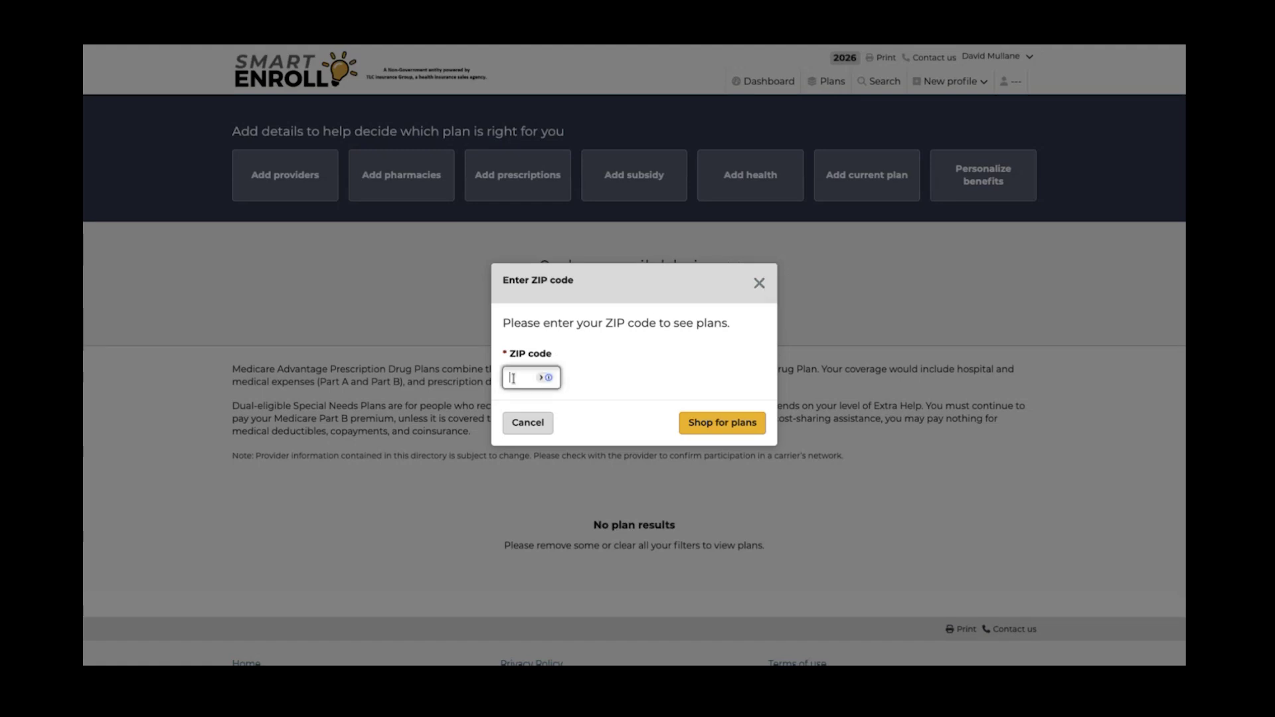
text(16)
text(340)
key(Return)
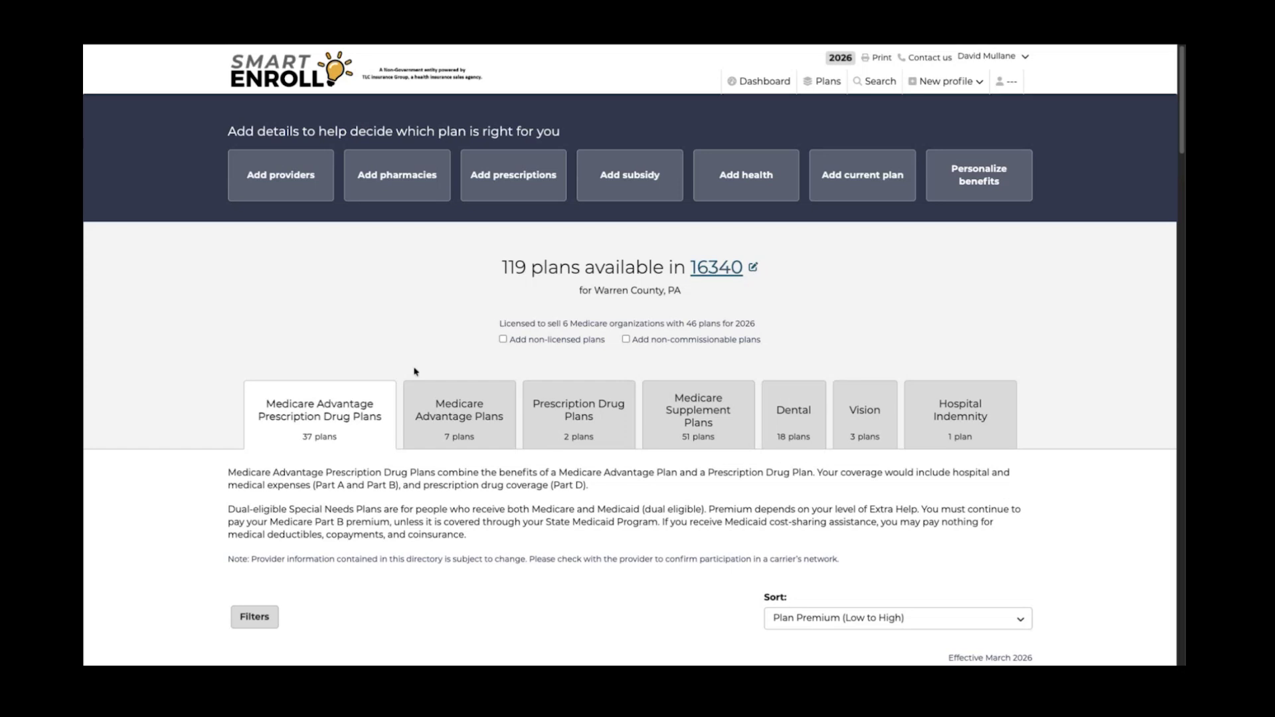
Show the list of 37 Medicare Advantage Prescription Drug Plans
click(342, 416)
scroll(404, 450, down, 1)
scroll(404, 450, down, 8)
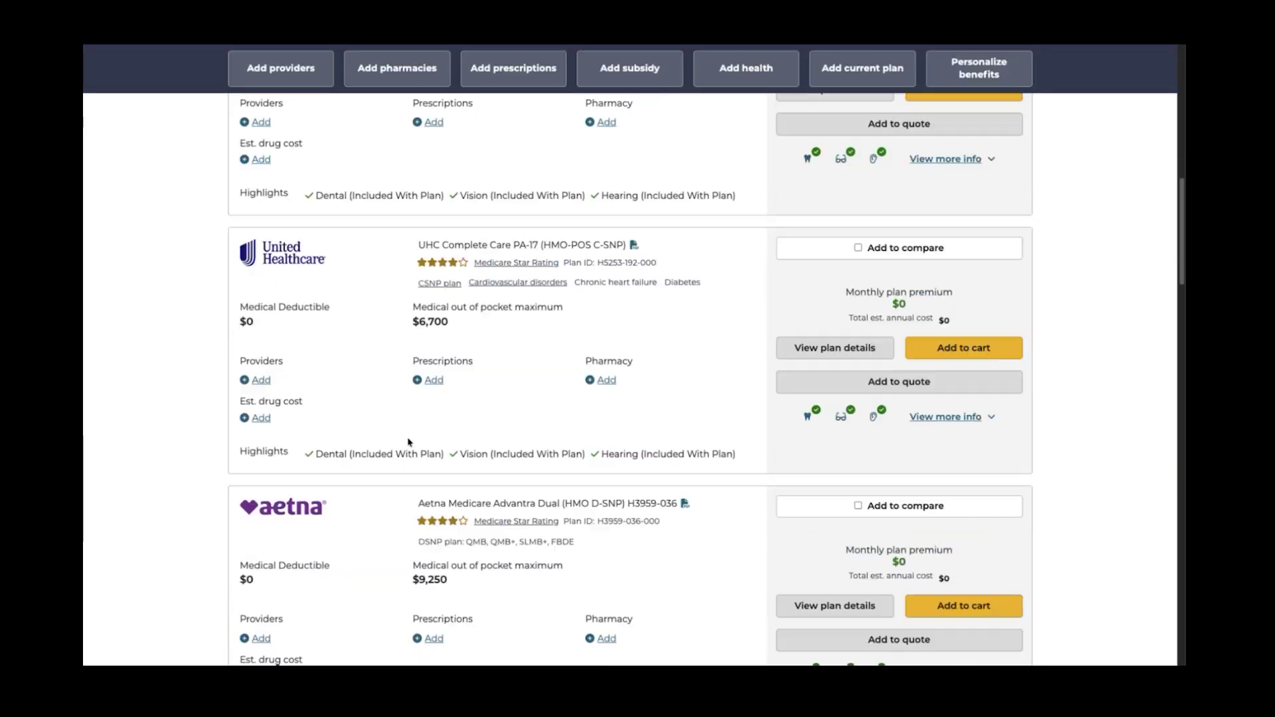
scroll(409, 442, up, 10)
scroll(262, 514, down, 2)
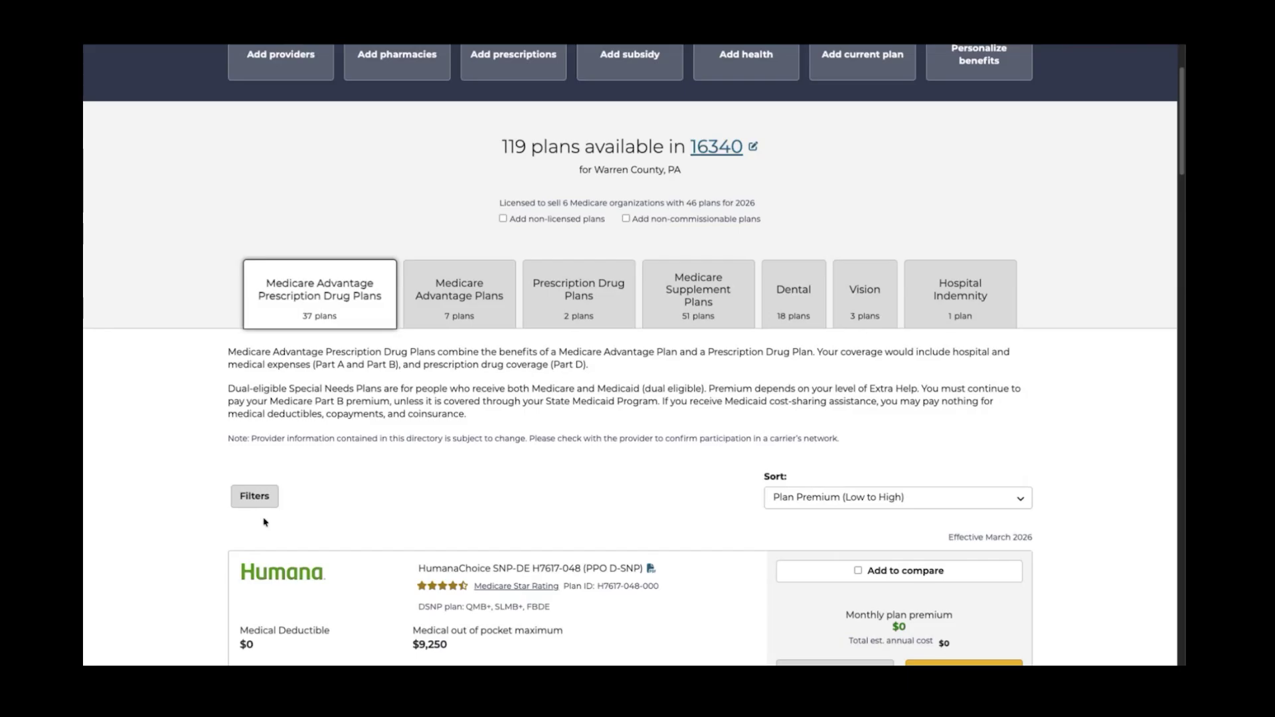
Apply the 'Hide all Special Needs Plans (SNP)' filter, leaving 24 drug plans
click(257, 492)
scroll(258, 489, down, 1)
click(259, 490)
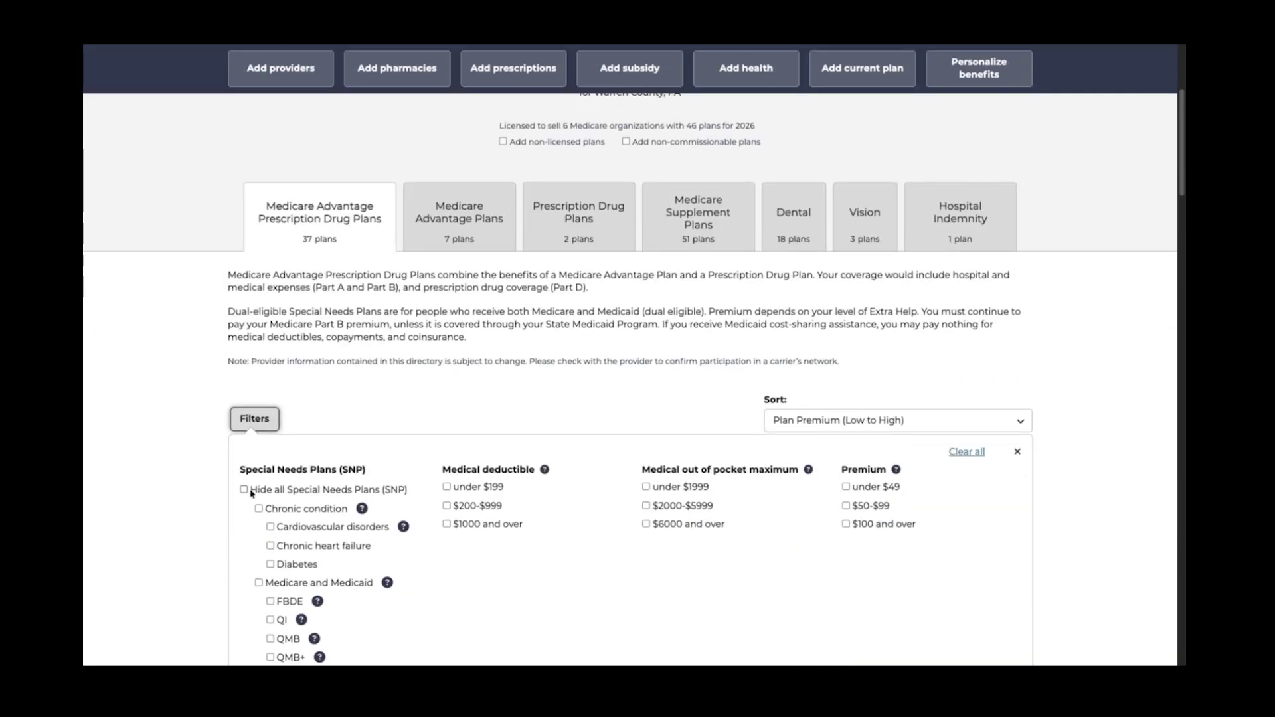
scroll(384, 459, down, 3)
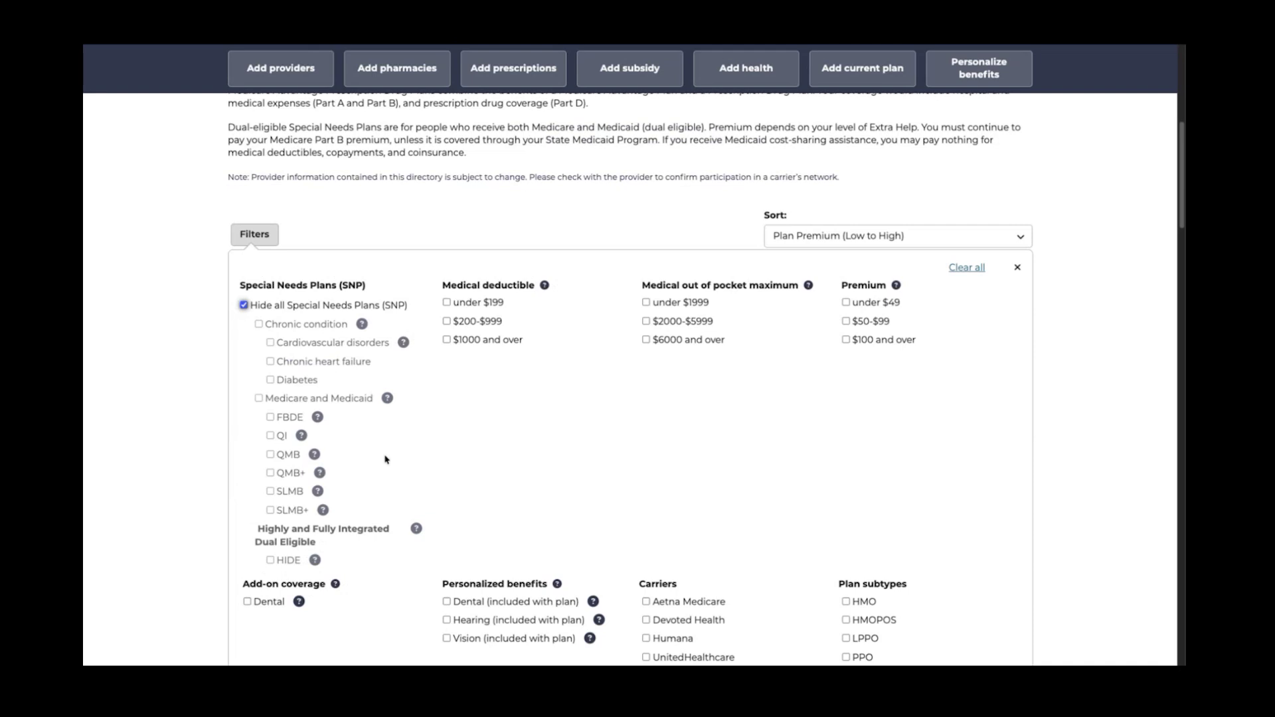
scroll(384, 459, down, 4)
click(998, 538)
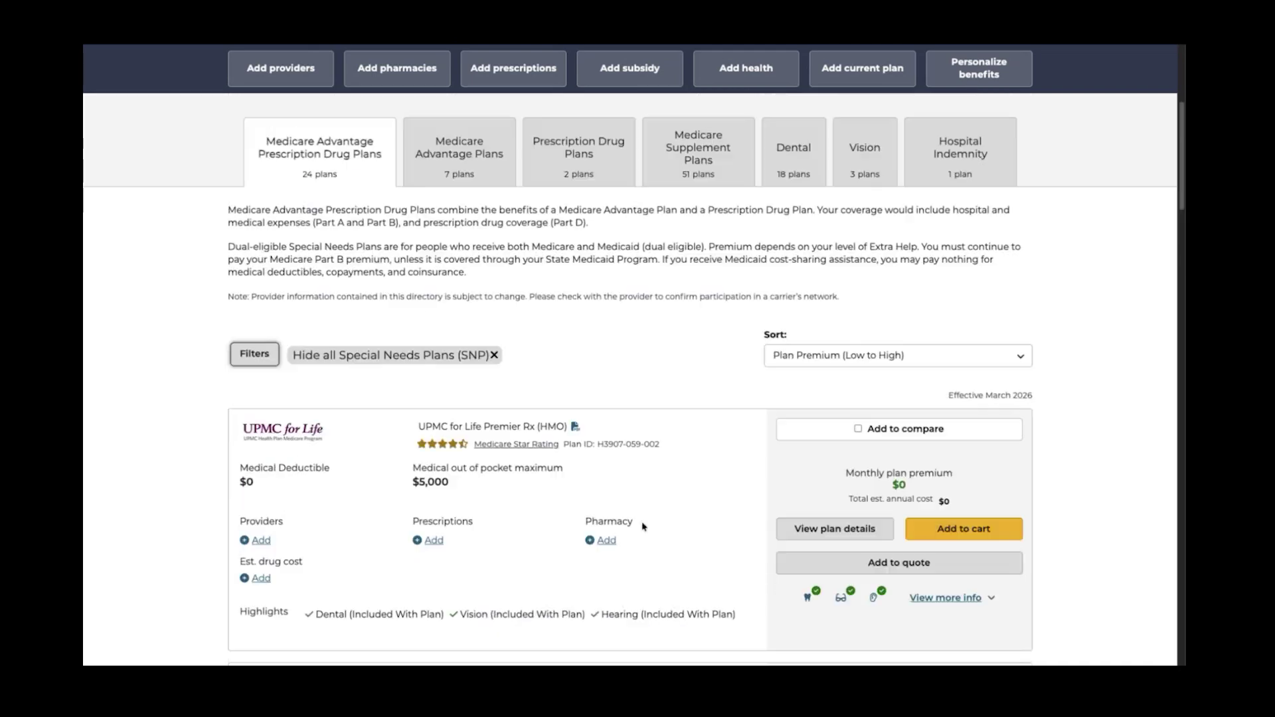
scroll(577, 518, down, 3)
scroll(576, 518, down, 1)
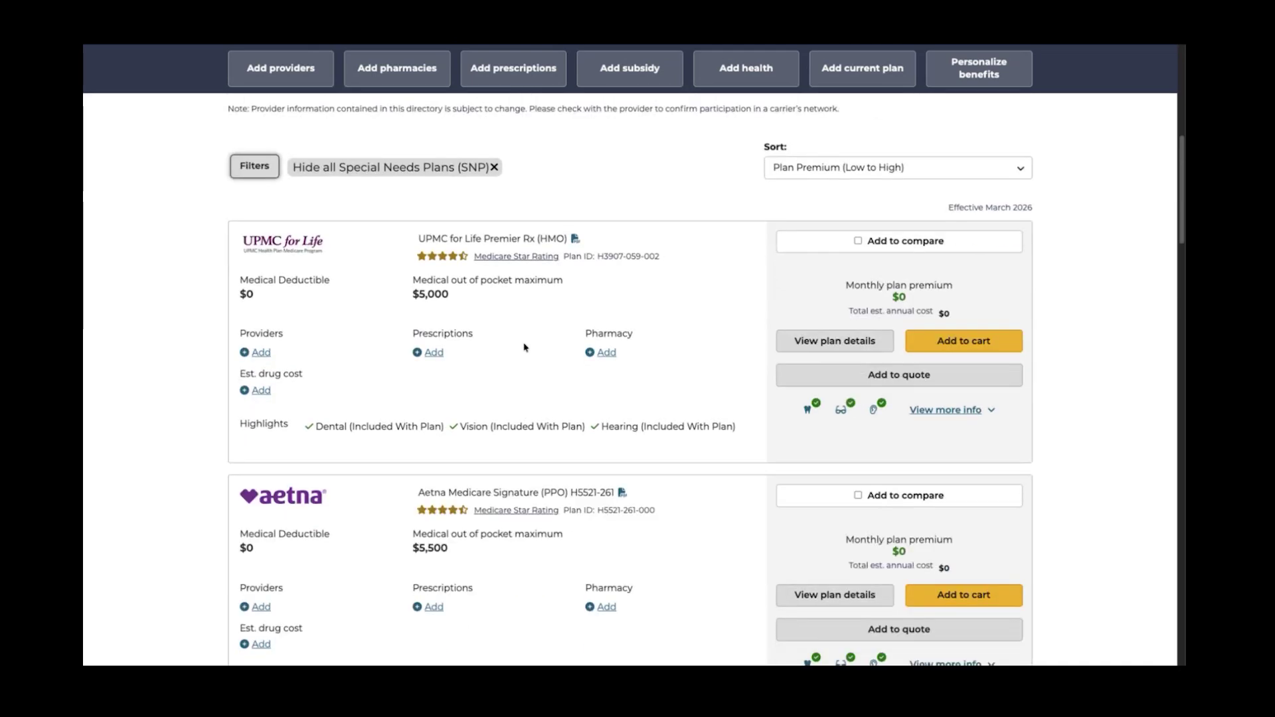
Download the UPMC for Life Premier Rx Summary of Benefits PDF into Downloads
click(575, 240)
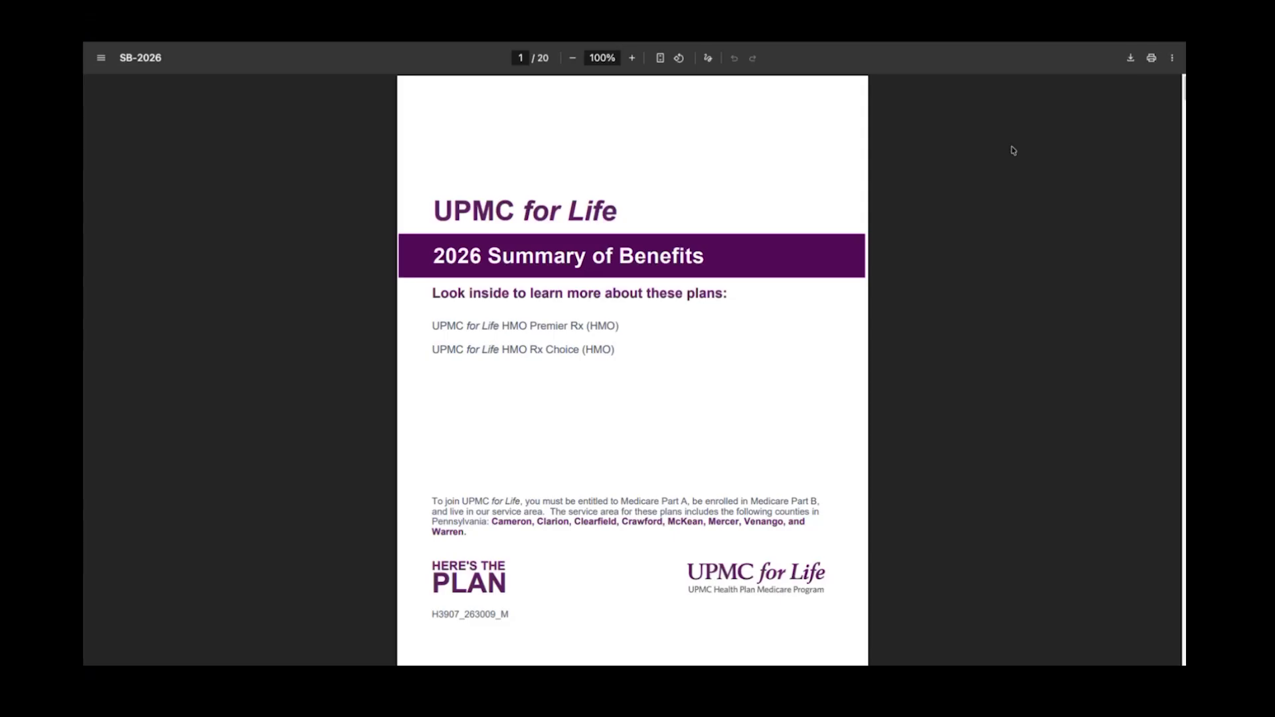
click(1131, 58)
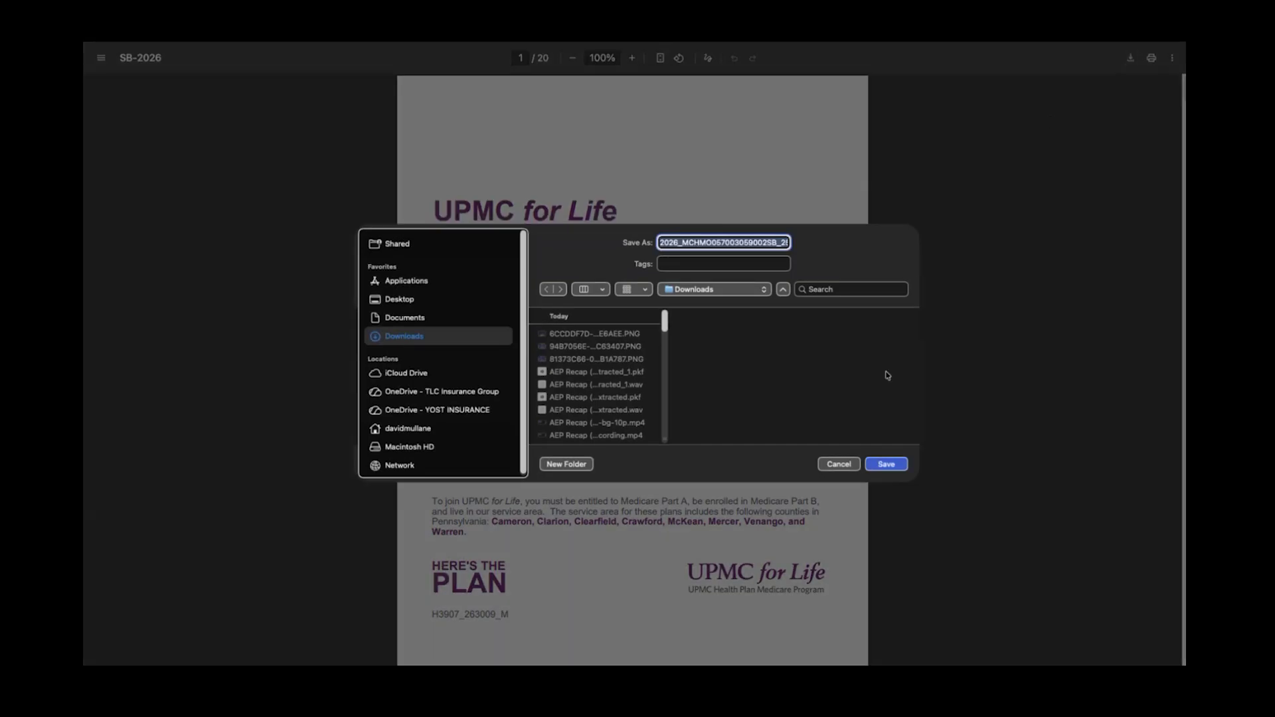
click(889, 463)
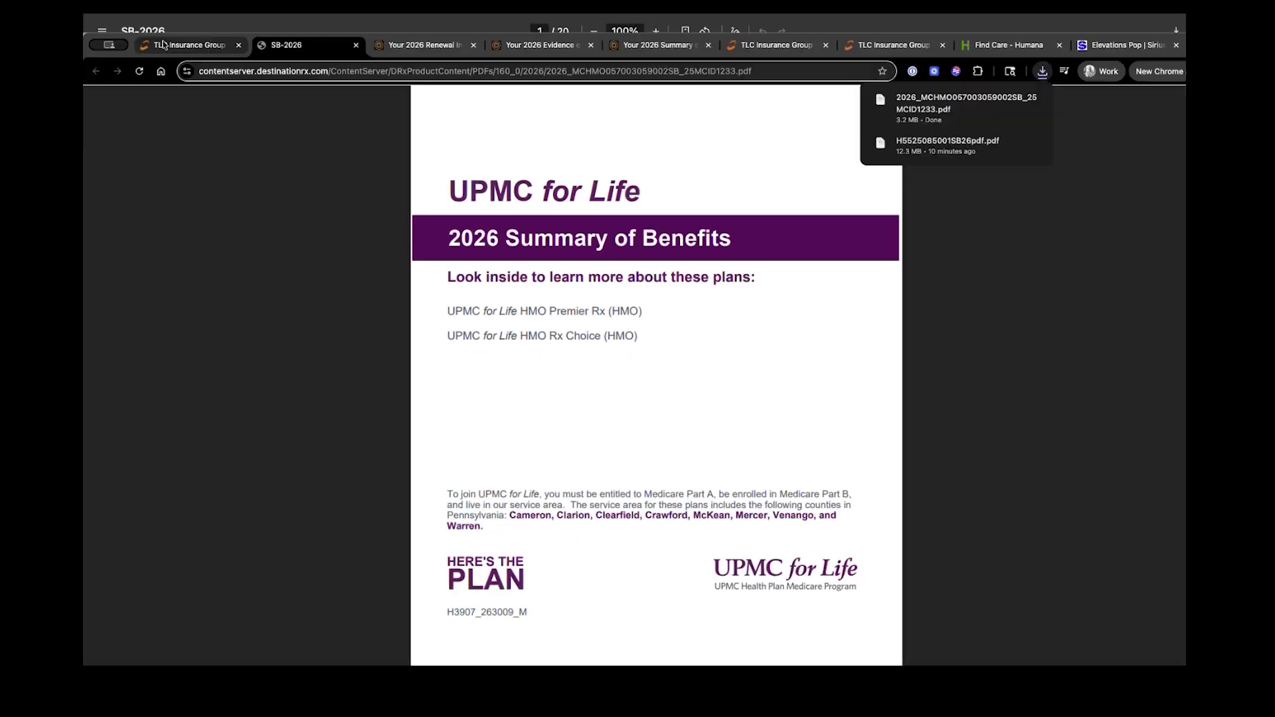
key(ctrl+shift+Tab)
scroll(654, 490, down, 1)
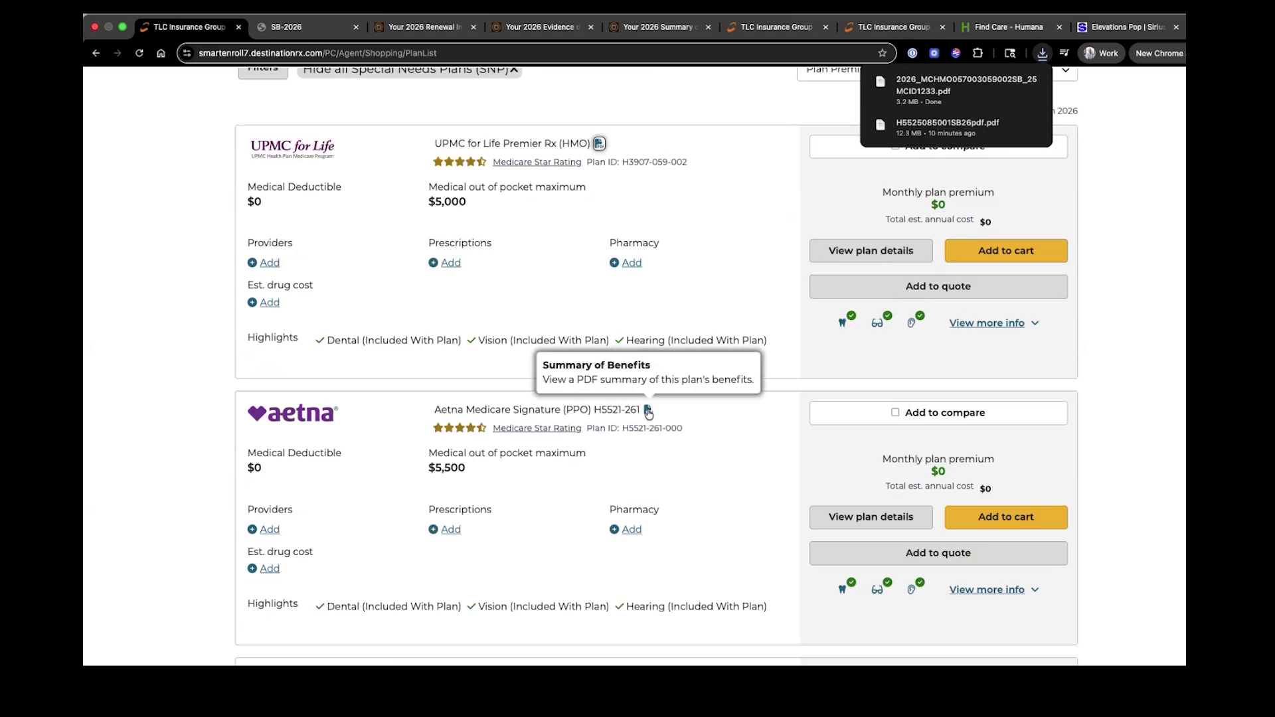
Download the Aetna Medicare Signature (PPO) H5521-261 Summary of Benefits PDF into Downloads
click(648, 412)
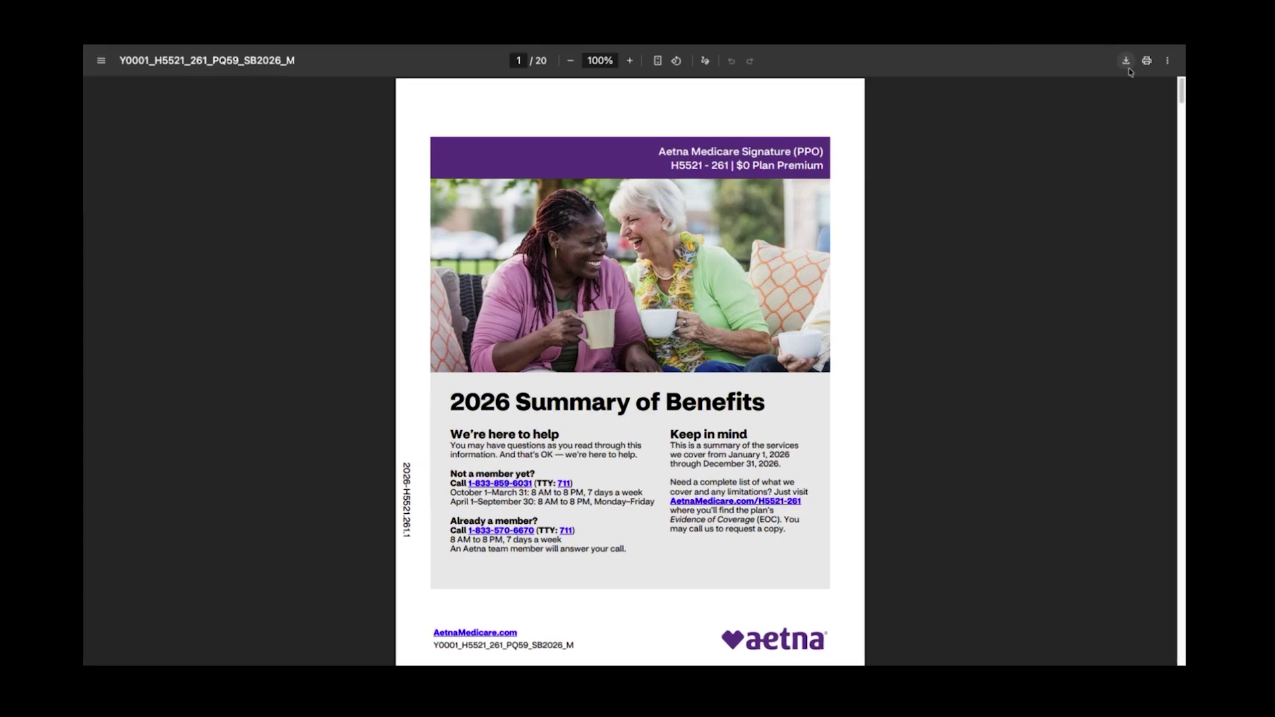
click(1130, 57)
click(883, 466)
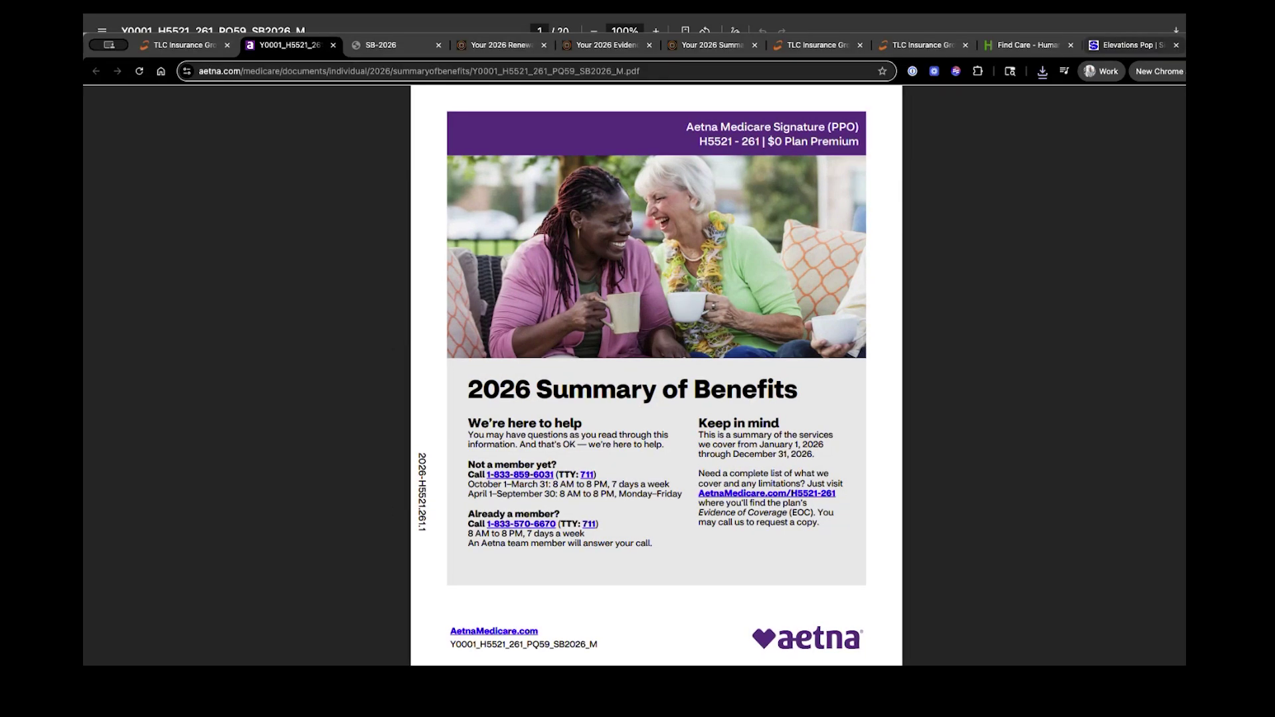
click(1154, 44)
On chatgpt.com, type 'make me a comparison spreadsheet detailing the benefits in these plans.'
text(chatgpt.com)
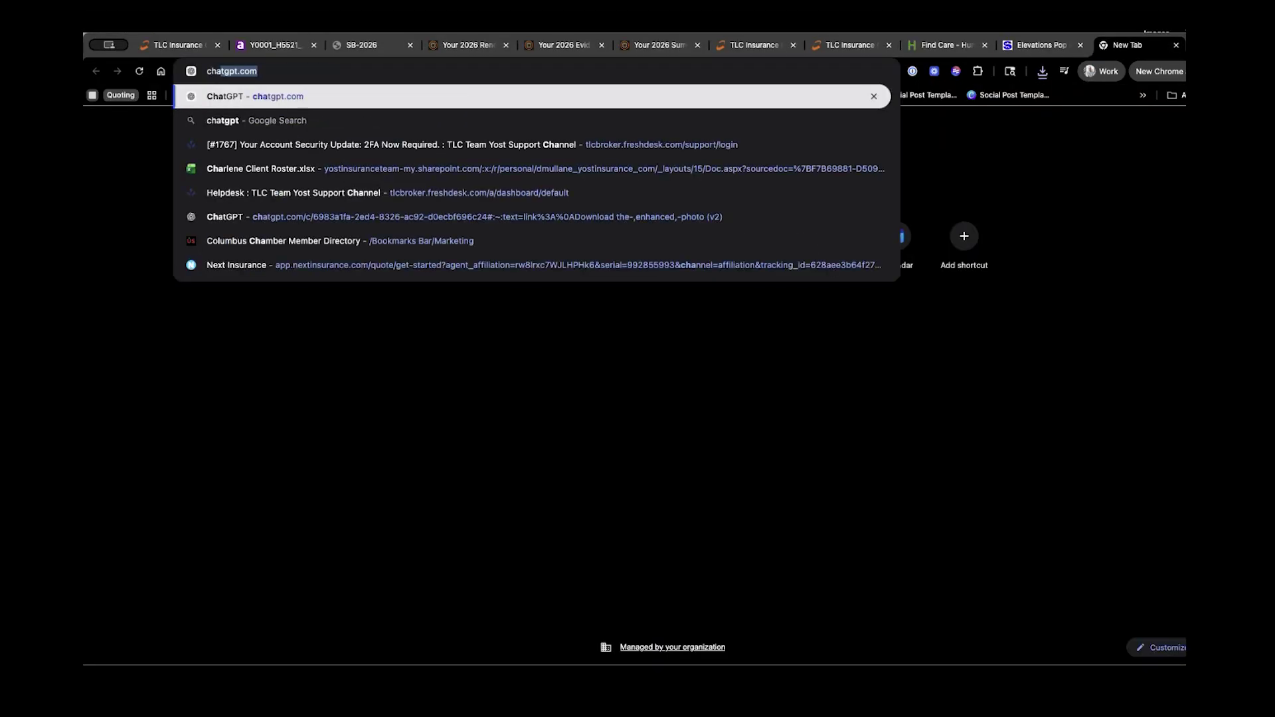
key(Return)
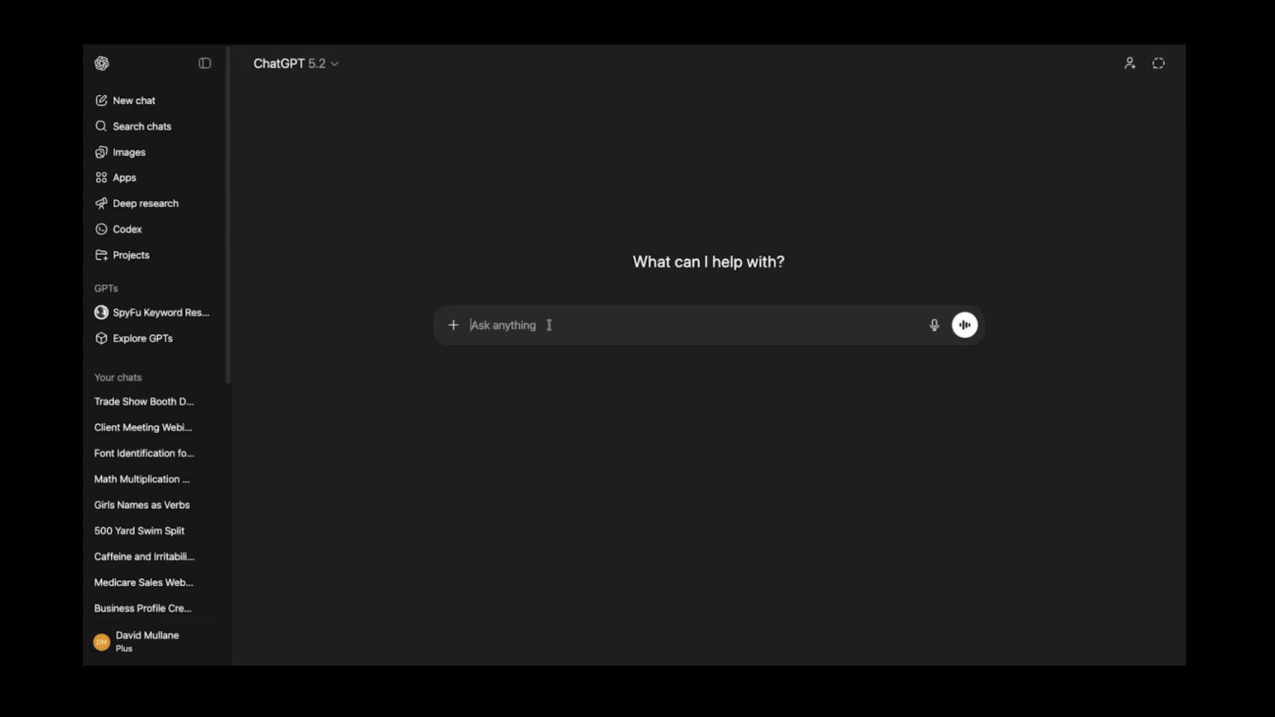
text(make me a co)
text(mparison sprea)
text(dsheet detailing the bene)
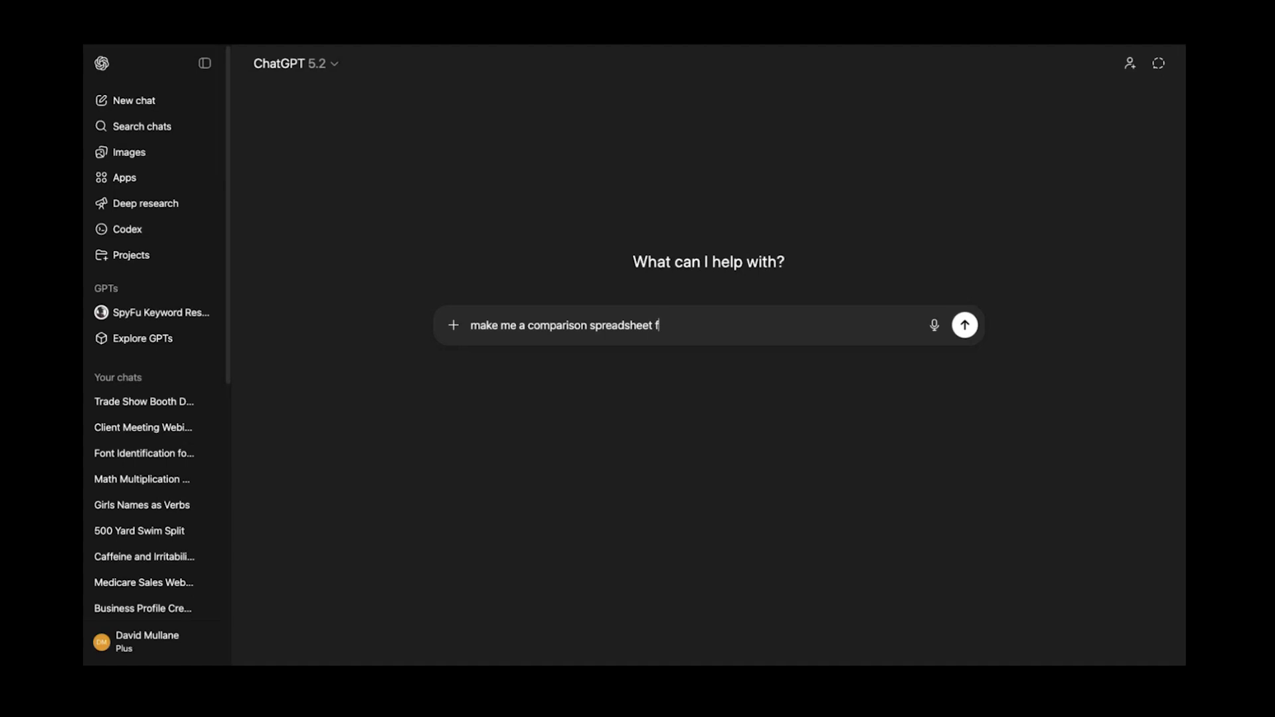
text(fits in the)
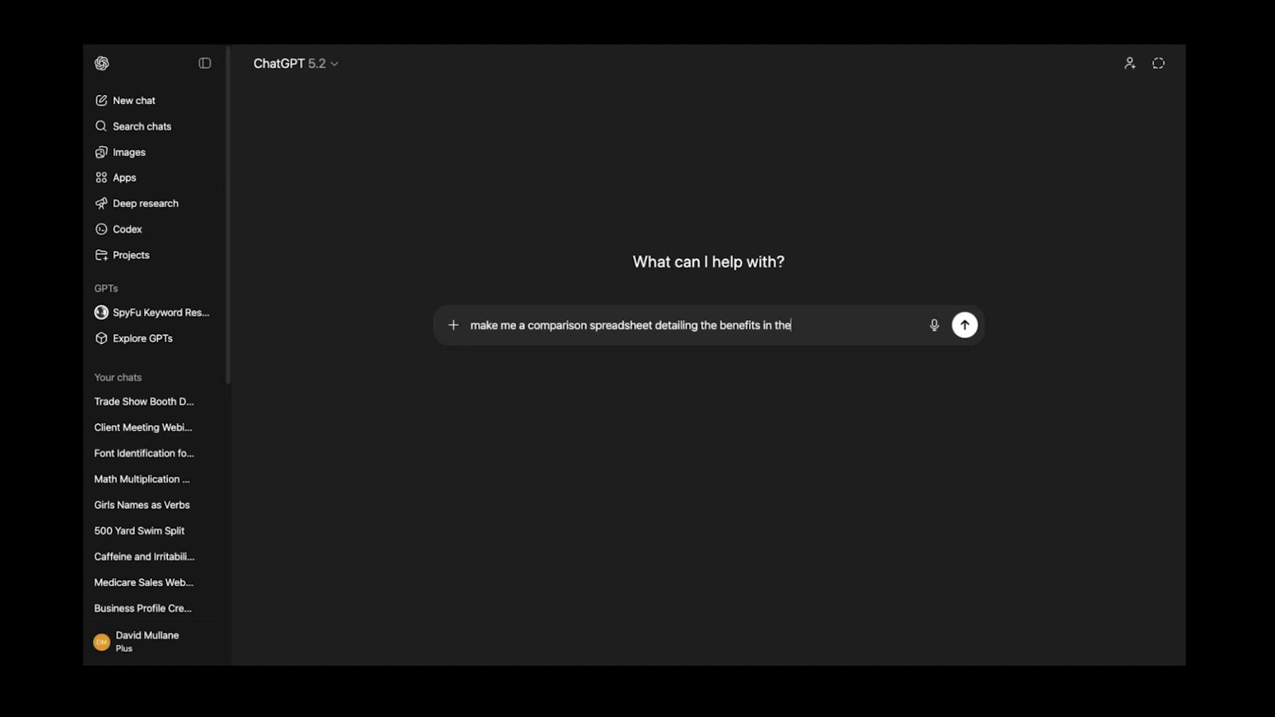
text(se plans.)
click(452, 328)
click(468, 358)
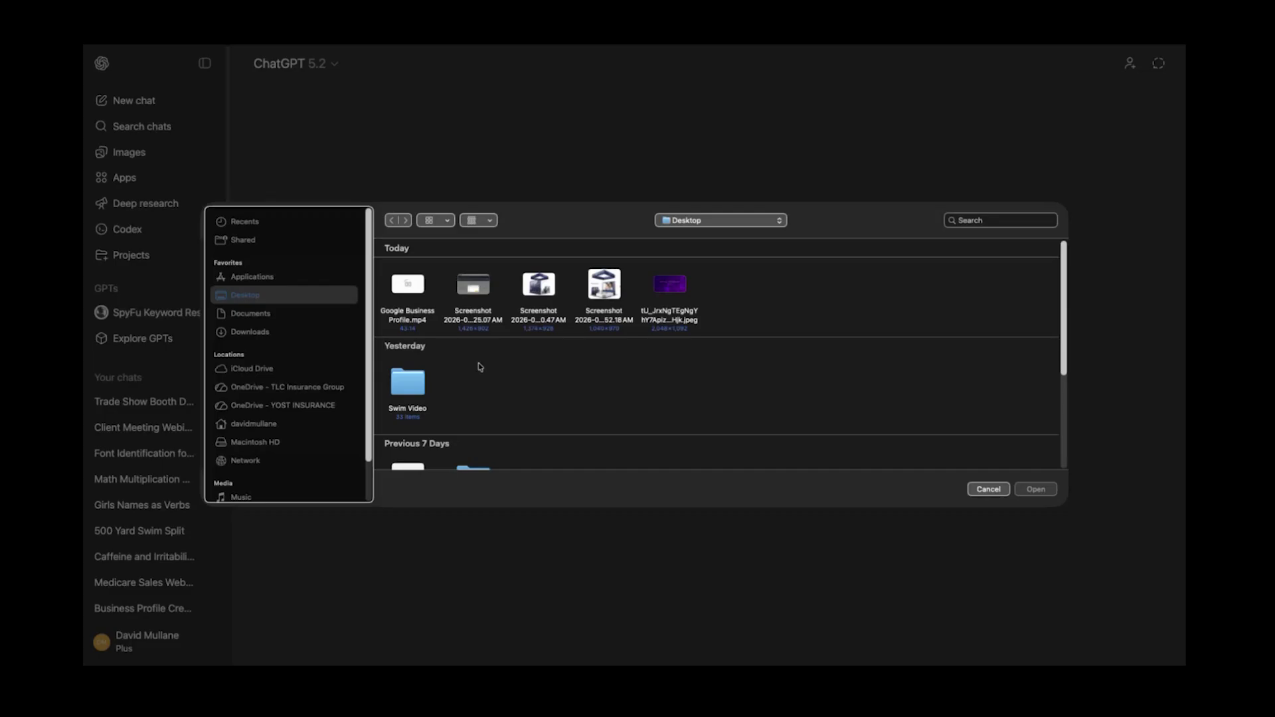
click(278, 332)
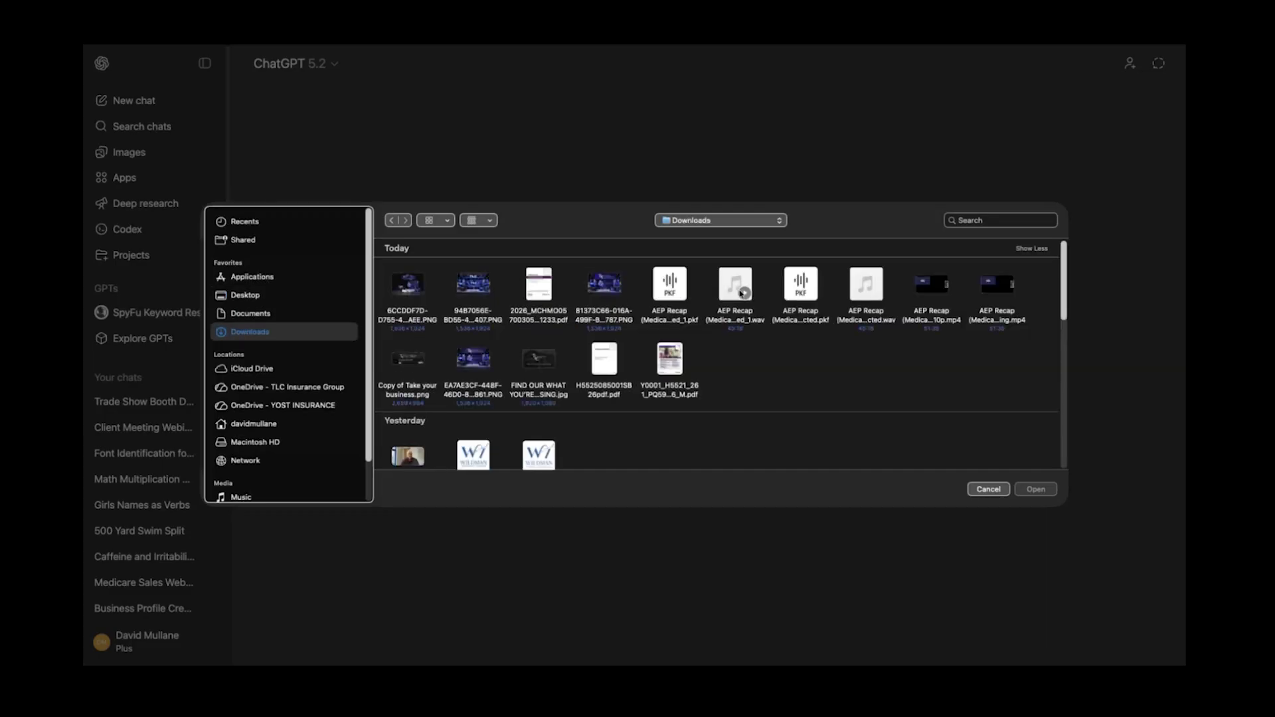
click(557, 293)
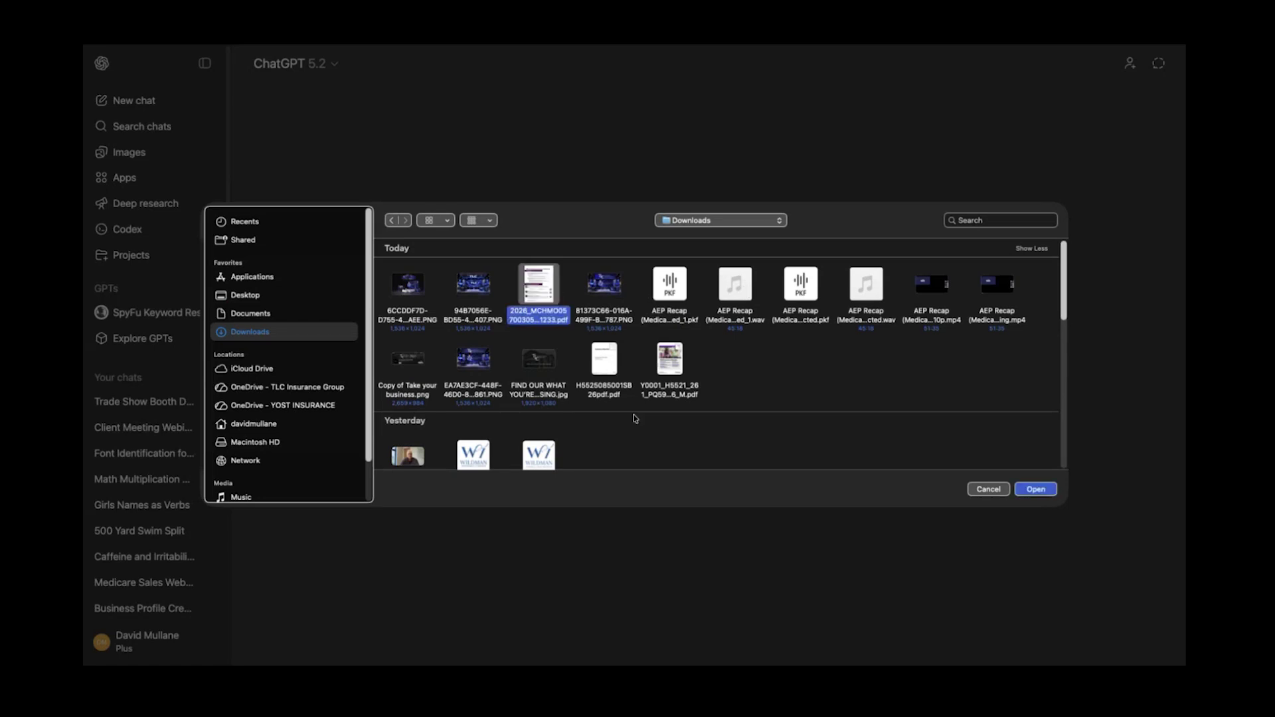
super+click(604, 362)
super+click(670, 362)
click(1036, 490)
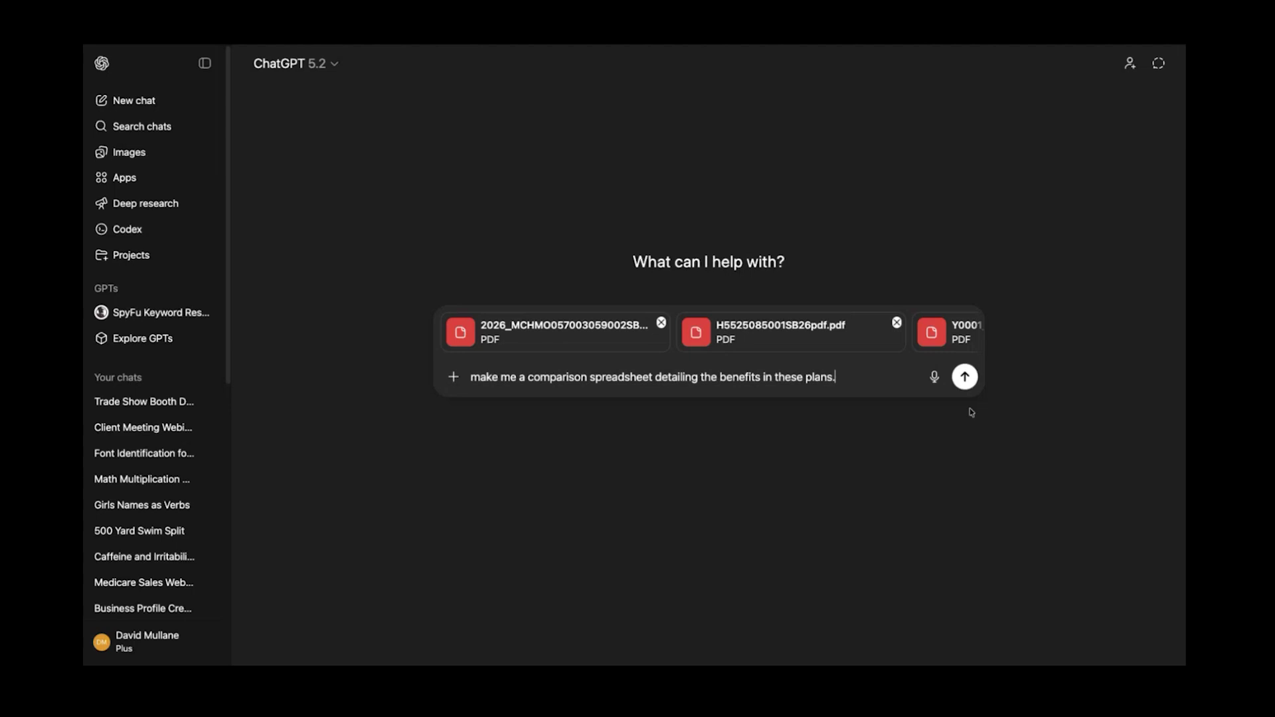
Send the plan-PDF comparison request and review ChatGPT's dental and vision comparison tables
click(964, 379)
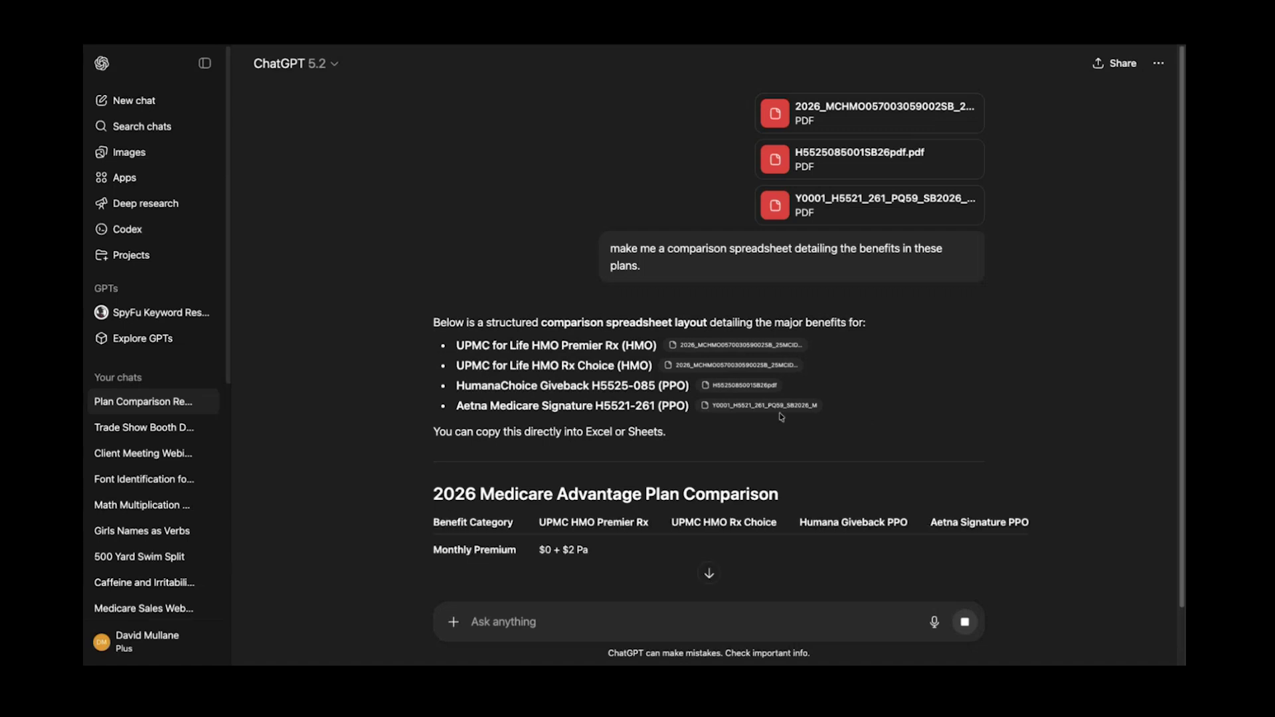
scroll(782, 420, down, 2)
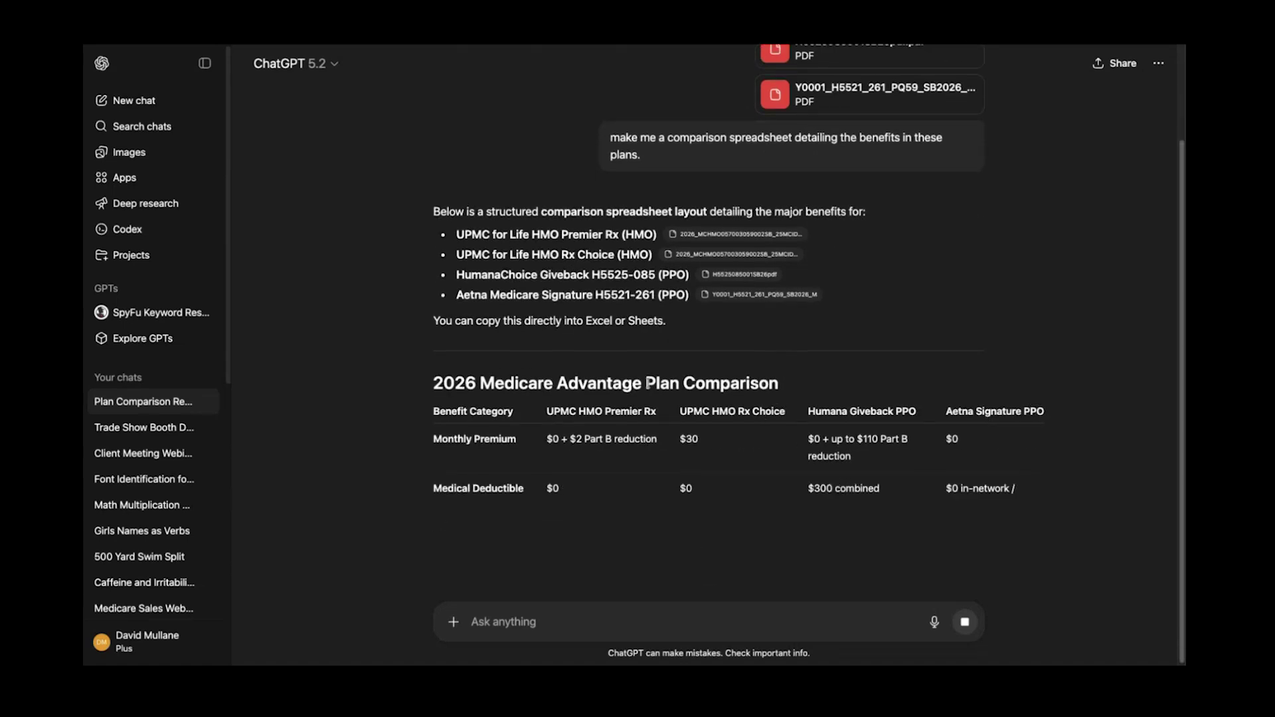
scroll(731, 392, down, 1)
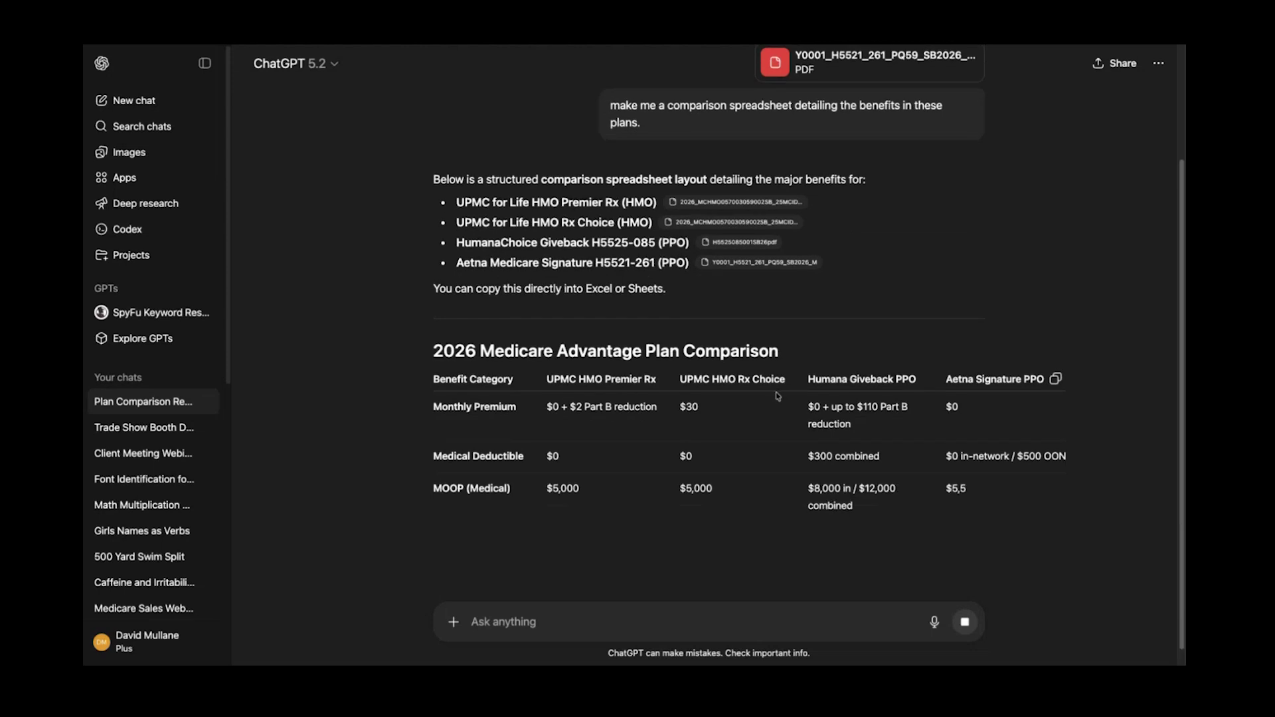
scroll(777, 397, down, 2)
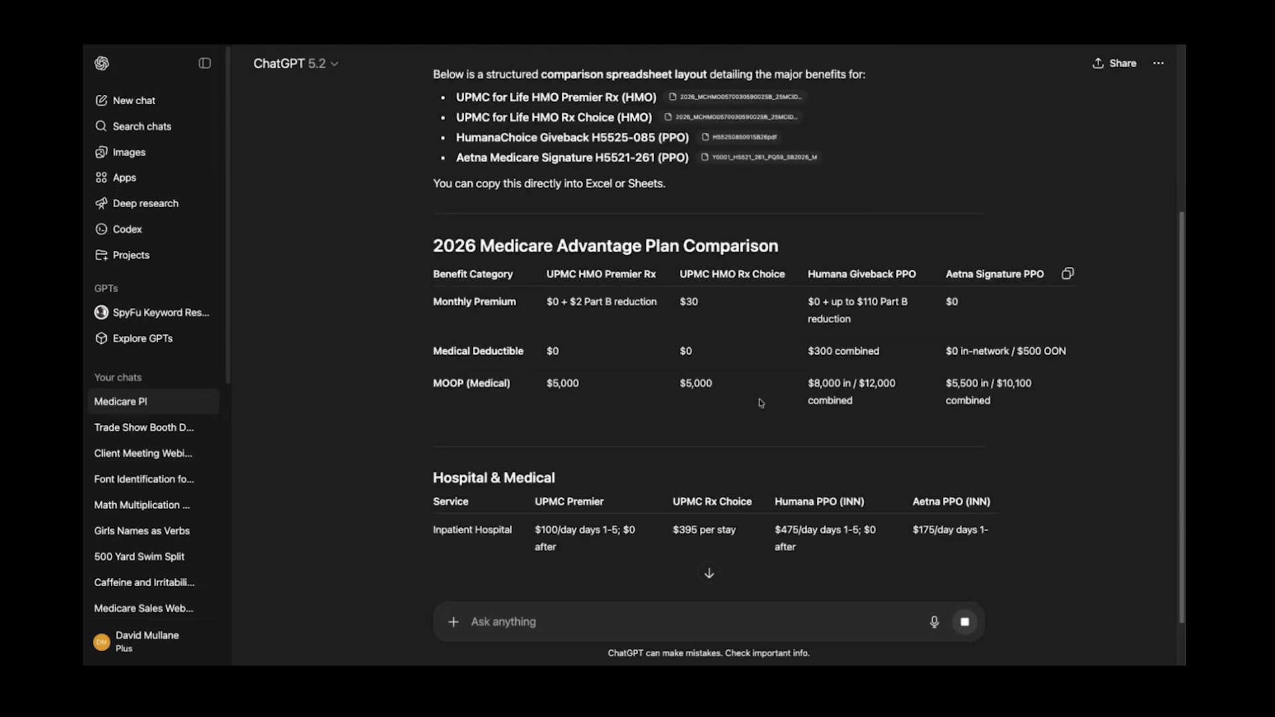
scroll(761, 403, down, 3)
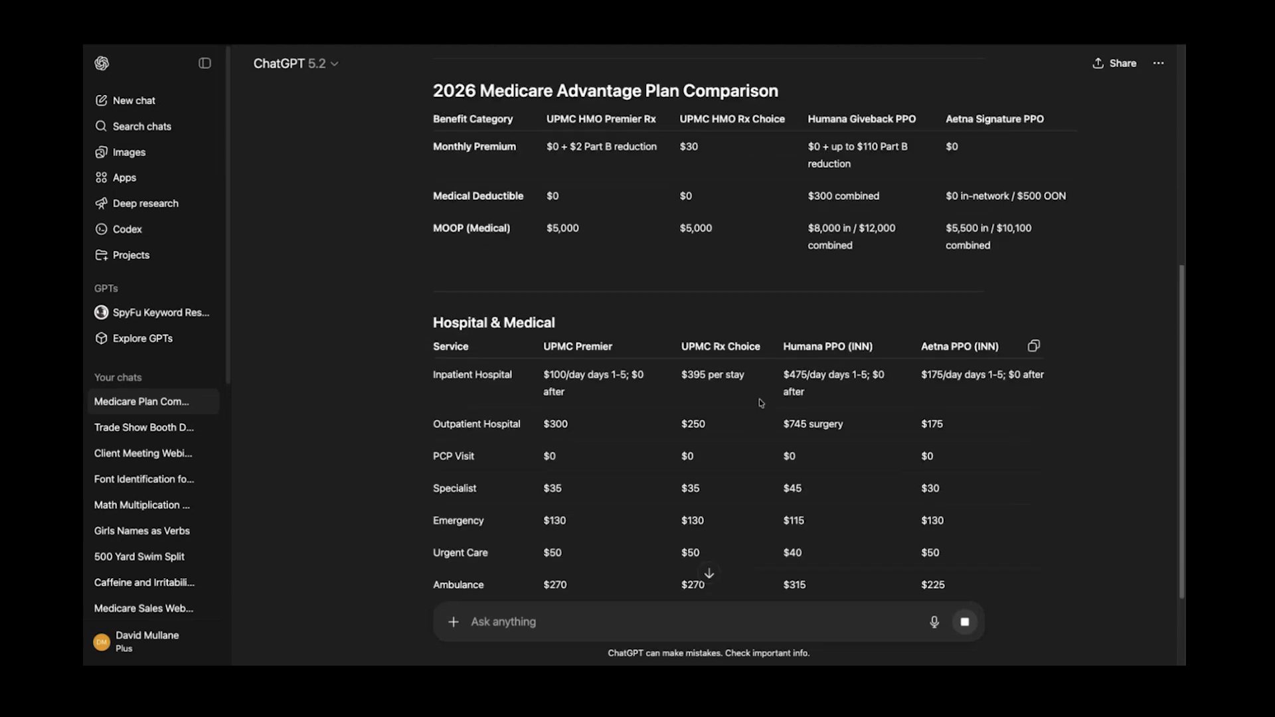
scroll(760, 403, down, 3)
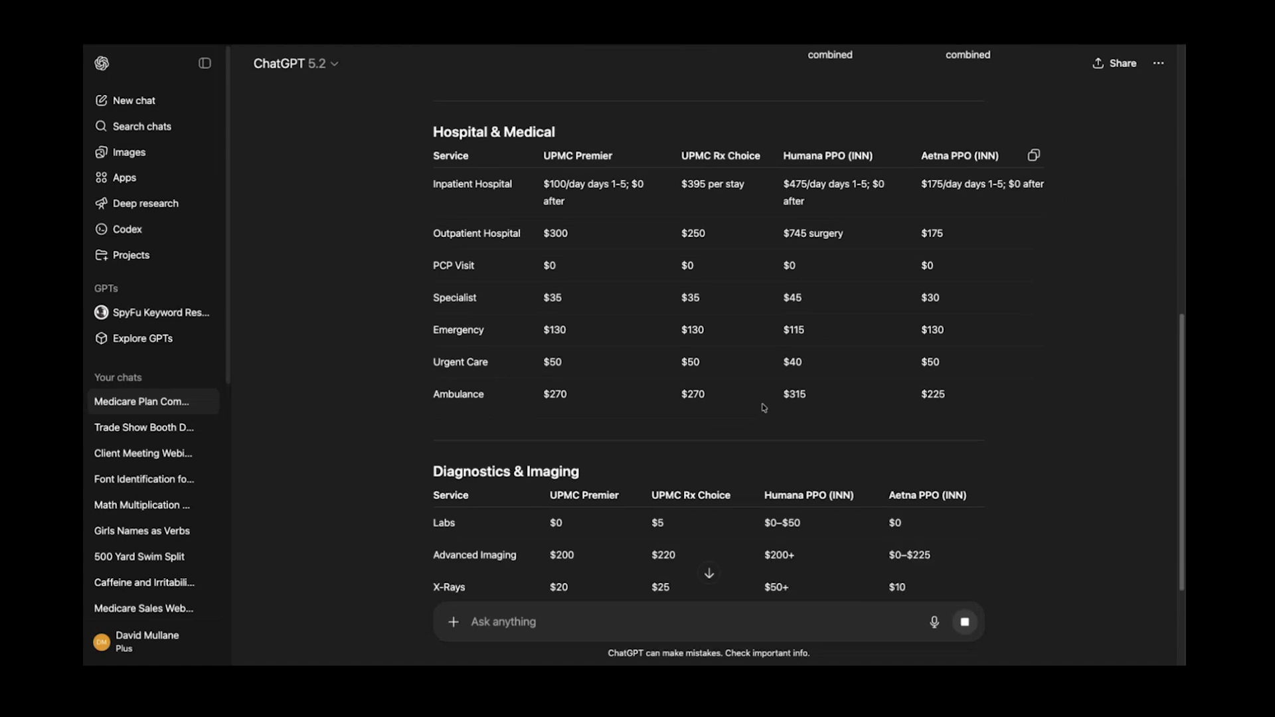
scroll(763, 408, down, 3)
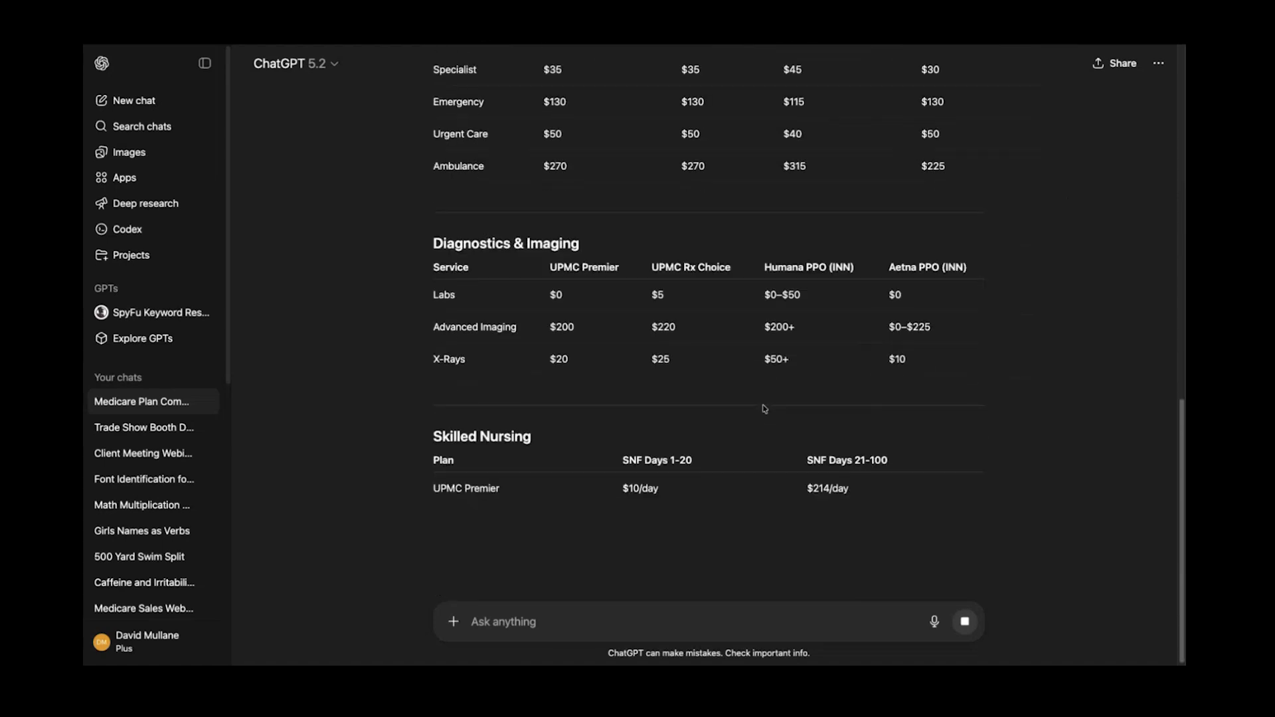
Return to the SmartEnroll plan list showing the UPMC and Aetna plans
scroll(765, 408, down, 3)
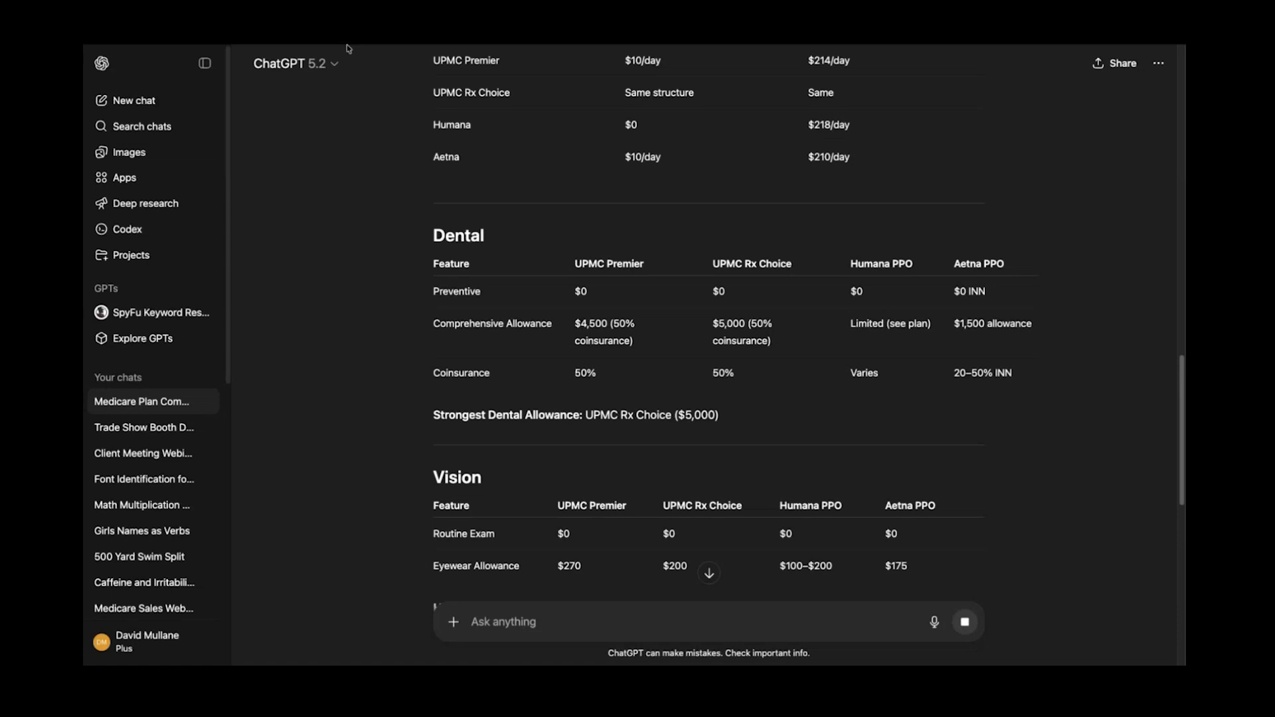
mouse_move(347, 45)
click(192, 46)
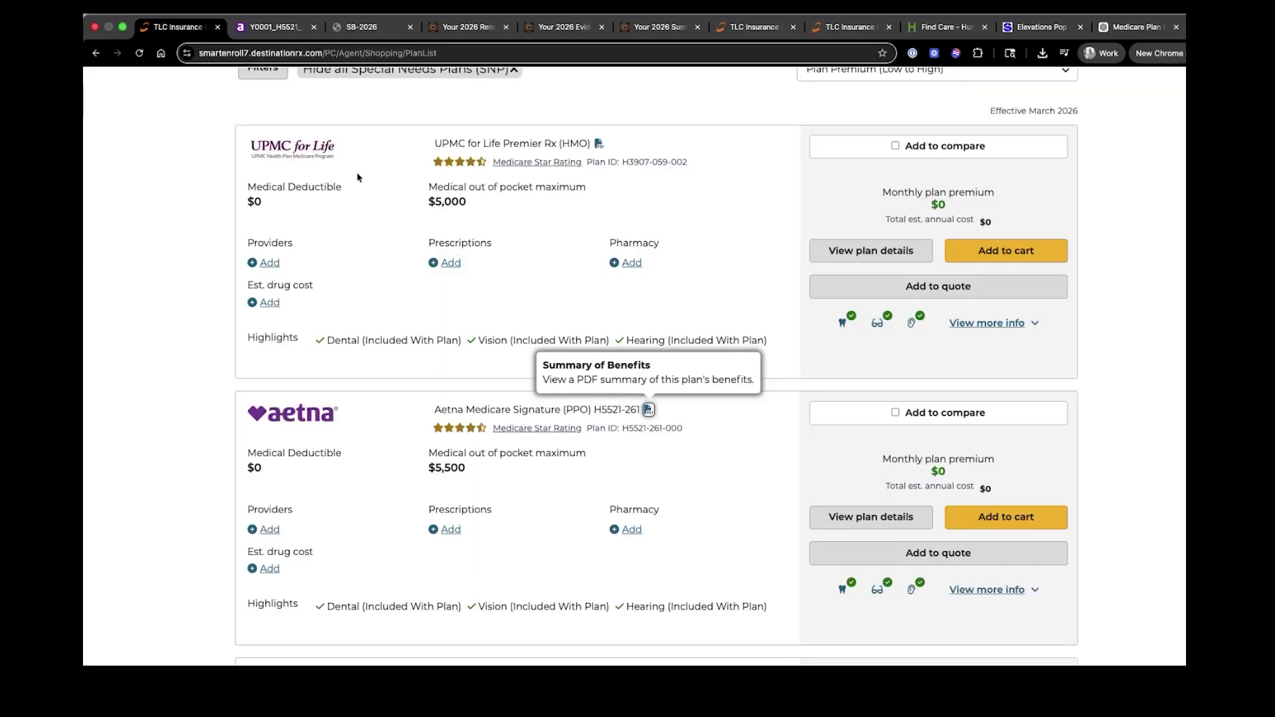